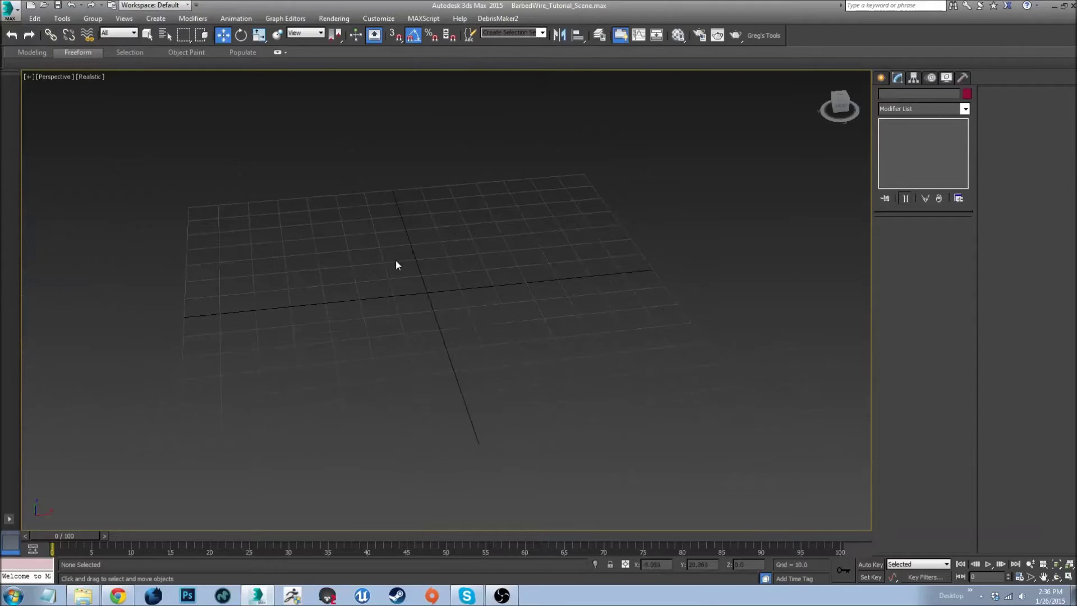
pyautogui.keyDown('alt'); pyautogui.moveTo(392, 262); pyautogui.dragTo(412, 292, button='middle'); pyautogui.keyUp('alt')
pyautogui.scroll(4, 404, 324)
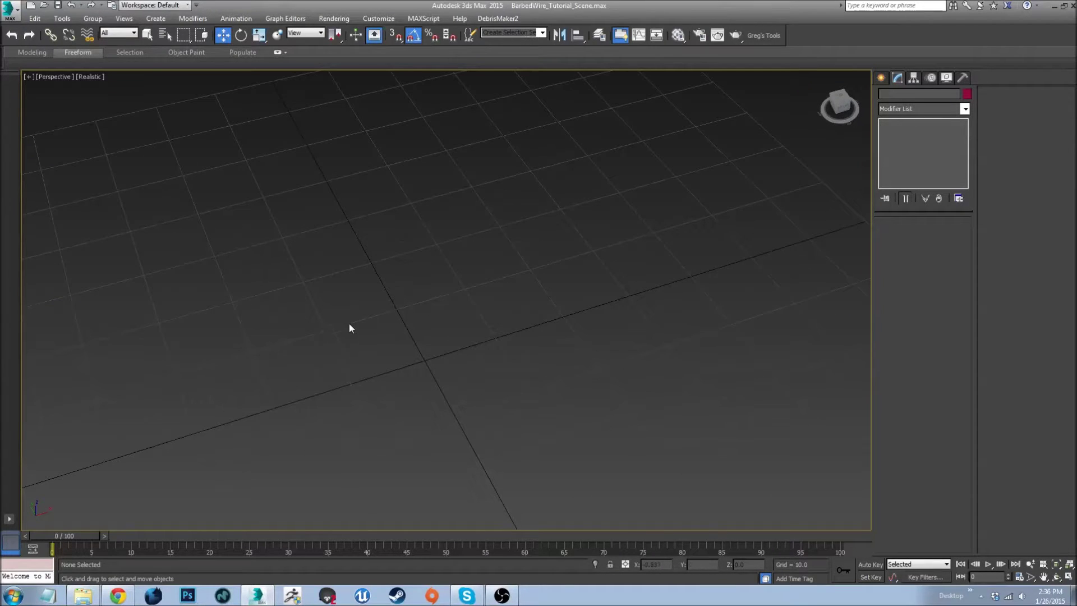
pyautogui.scroll(-5, 341, 321)
pyautogui.keyDown('alt'); pyautogui.moveTo(342, 320); pyautogui.dragTo(420, 304, button='middle'); pyautogui.keyUp('alt')
pyautogui.scroll(3, 396, 313)
pyautogui.keyDown('alt'); pyautogui.moveTo(247, 283); pyautogui.dragTo(456, 267, button='middle'); pyautogui.keyUp('alt')
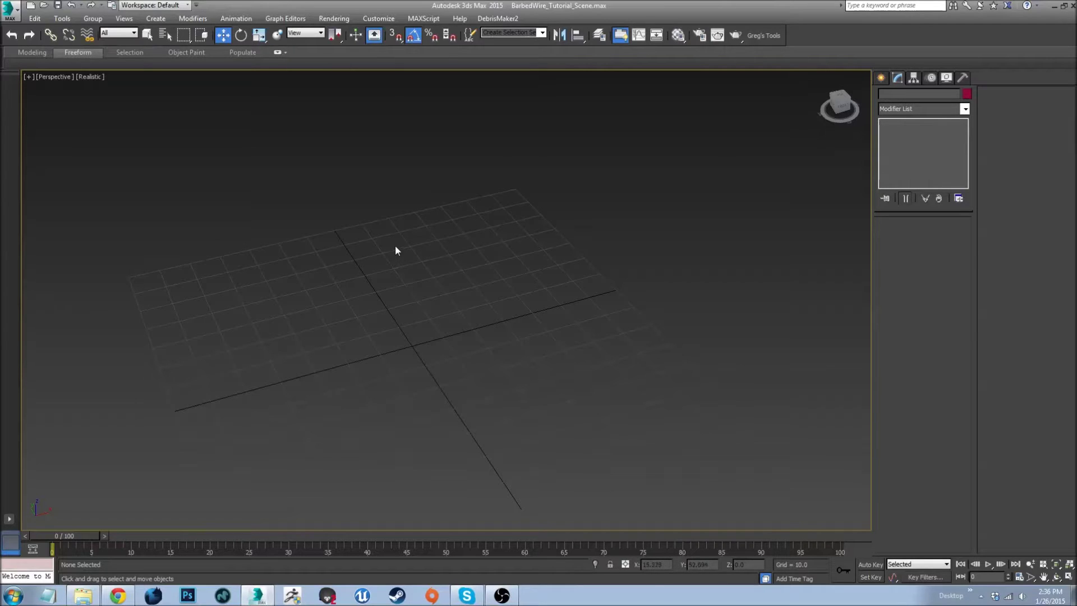
# - Draw a helix spline at the grid centre, about 51 units high with a base radius of about 3
pyautogui.click(880, 77)
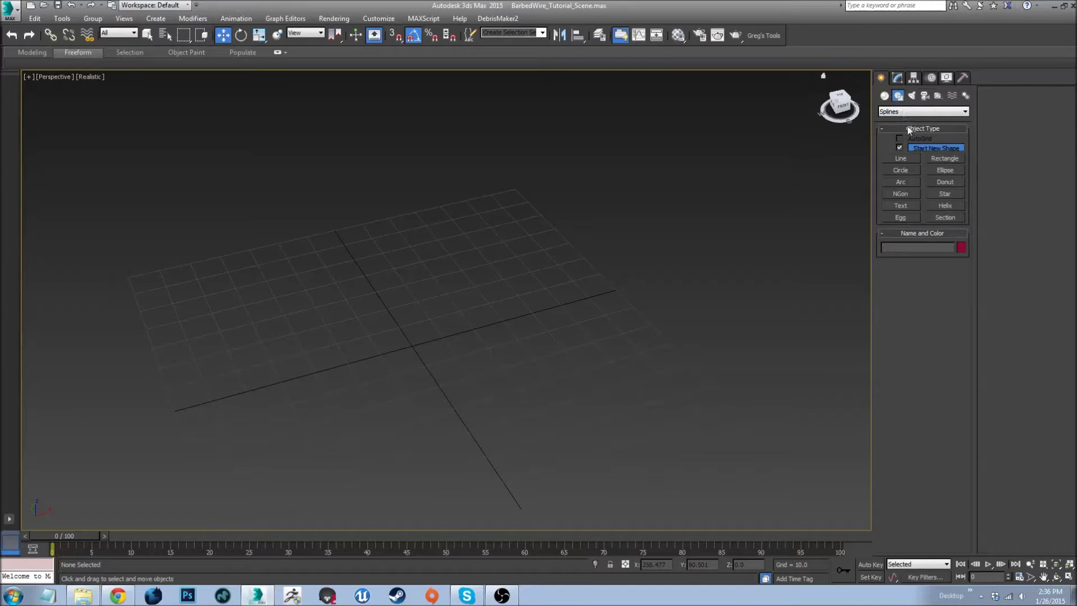
pyautogui.click(940, 204)
pyautogui.moveTo(413, 346); pyautogui.dragTo(416, 339)
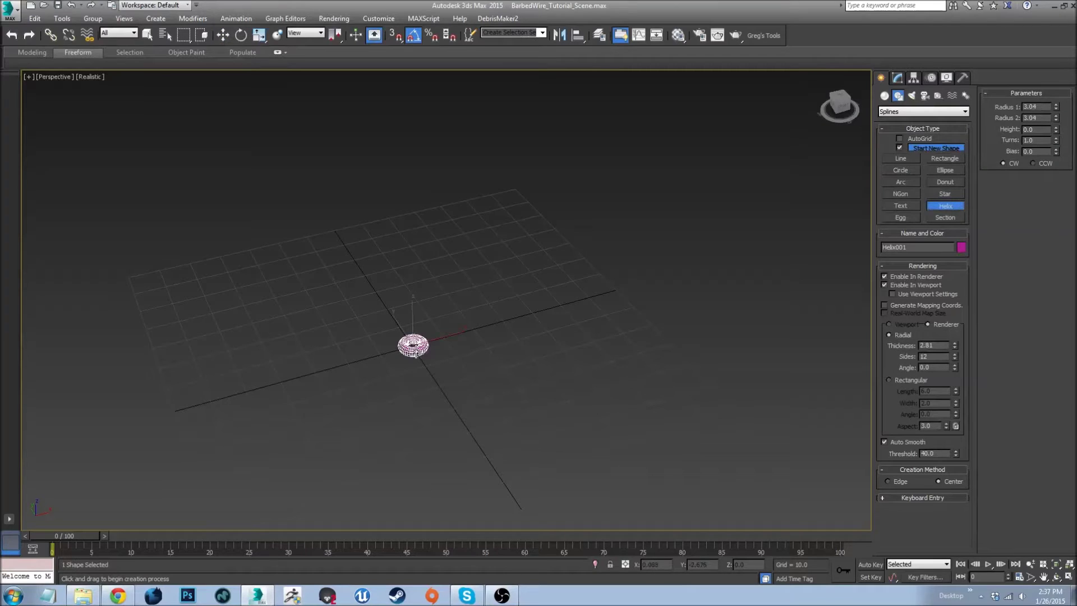
pyautogui.click(417, 178)
pyautogui.click(402, 164)
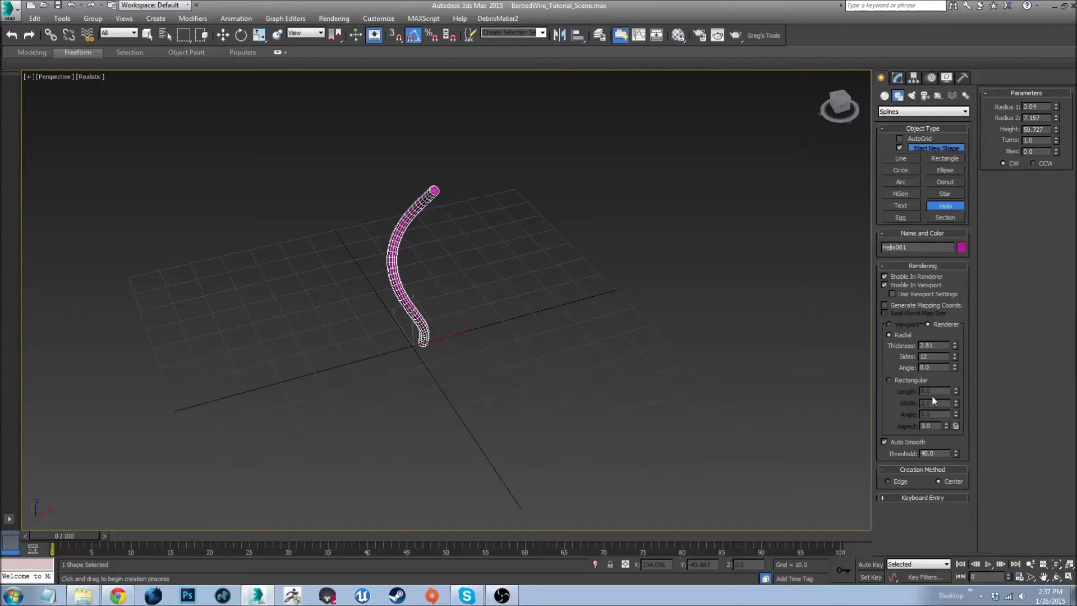
# - Set the helix's Radius 1 and Radius 2 to 1 and its height to 100
pyautogui.doubleClick(1042, 107)
pyautogui.write('1')
pyautogui.press('Tab')
pyautogui.write('1')
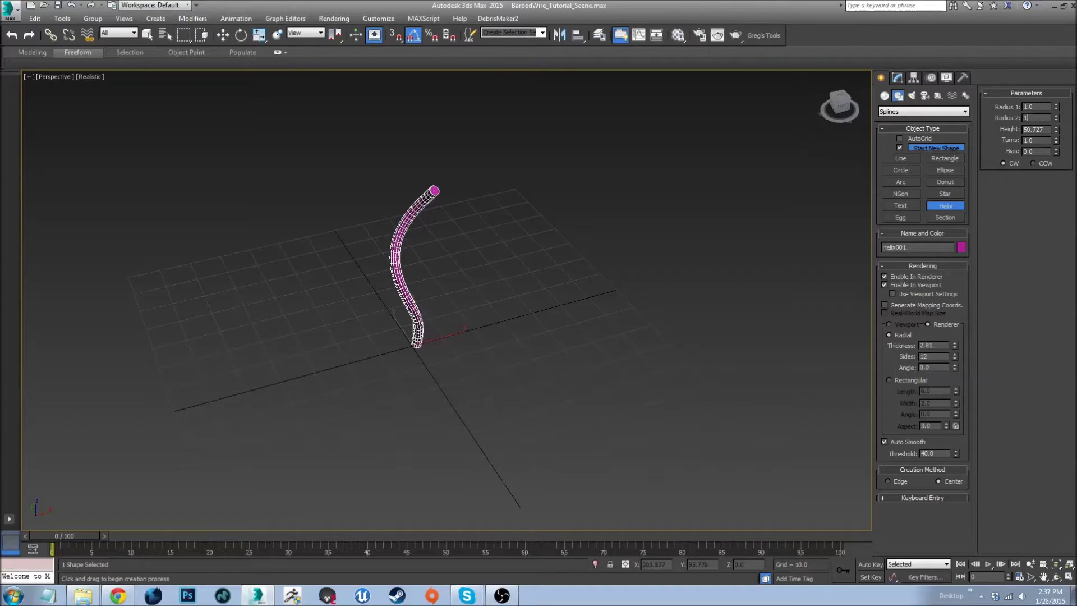
pyautogui.press('Return')
pyautogui.press('Tab')
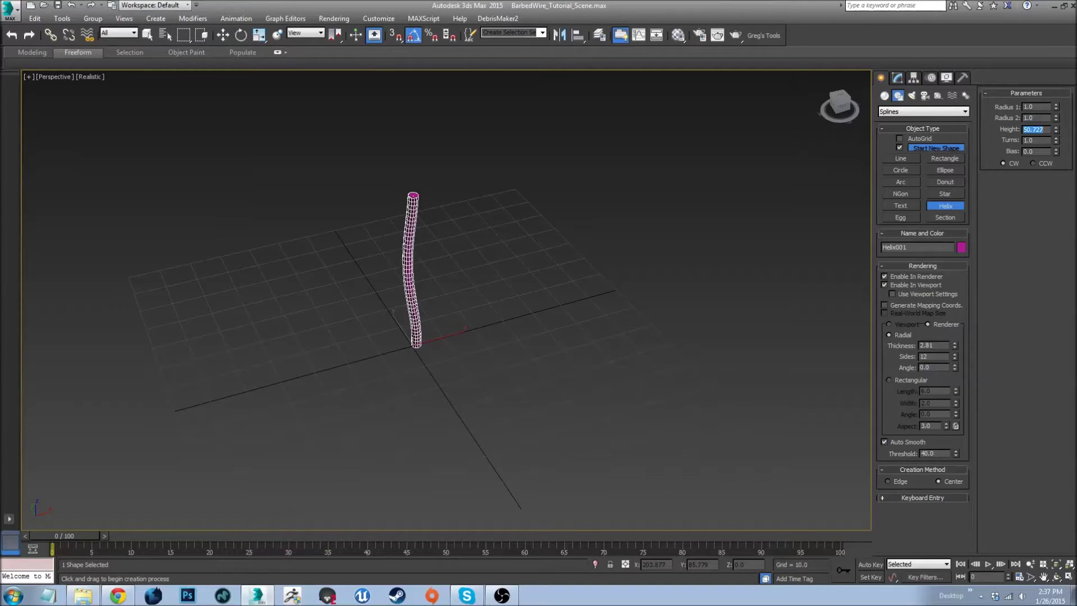
pyautogui.write('100')
pyautogui.press('Return')
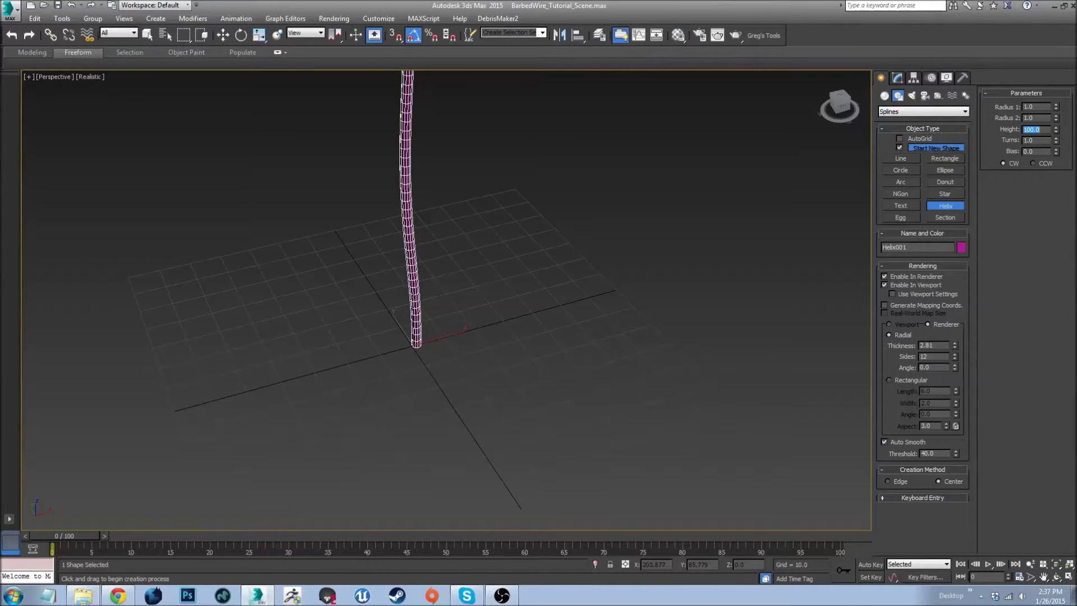
# - Centre the helix on the world origin by setting its X and Y position to 0
pyautogui.moveTo(538, 127); pyautogui.dragTo(529, 154, button='middle')
pyautogui.scroll(-4, 522, 168)
pyautogui.moveTo(474, 196); pyautogui.dragTo(562, 241, button='middle')
pyautogui.press('w')
pyautogui.moveTo(517, 347); pyautogui.dragTo(420, 385, button='middle')
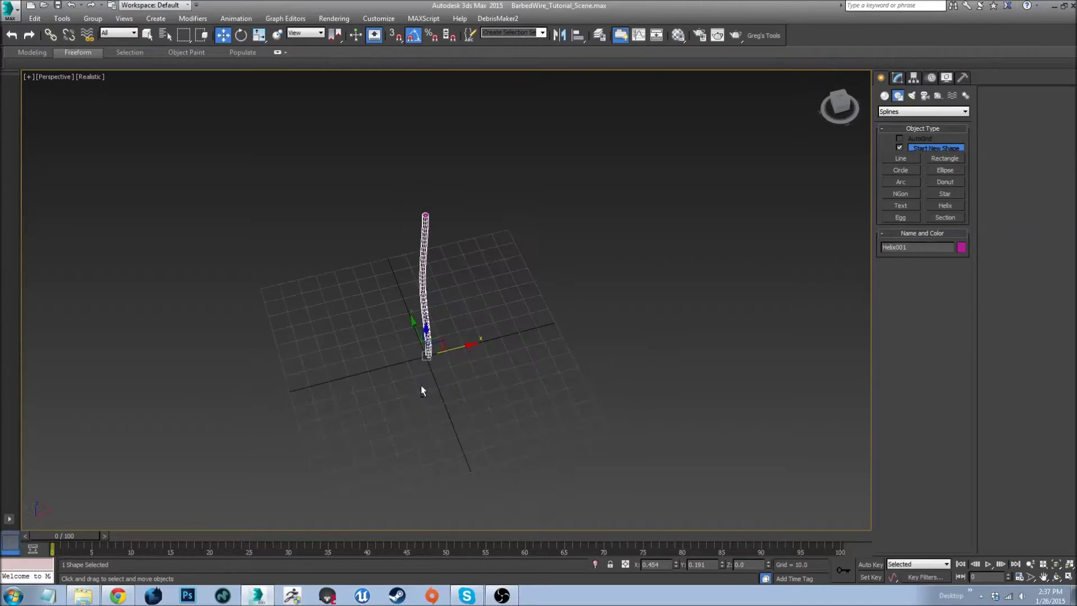
pyautogui.press('e')
pyautogui.scroll(5, 435, 365)
pyautogui.press('w')
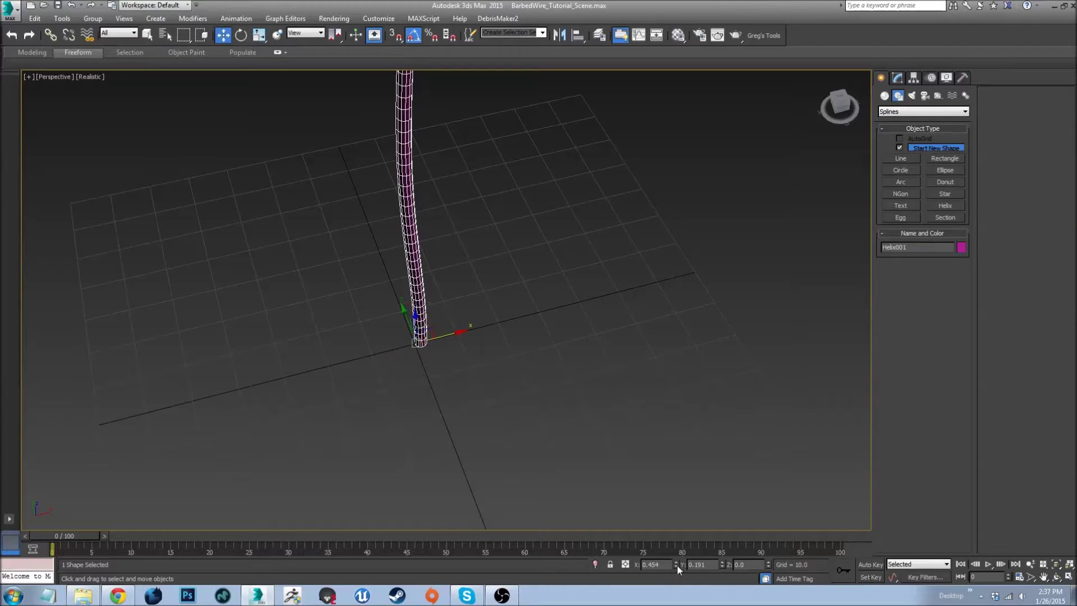
pyautogui.rightClick(676, 566)
pyautogui.rightClick(721, 564)
pyautogui.moveTo(492, 308); pyautogui.dragTo(510, 355, button='middle')
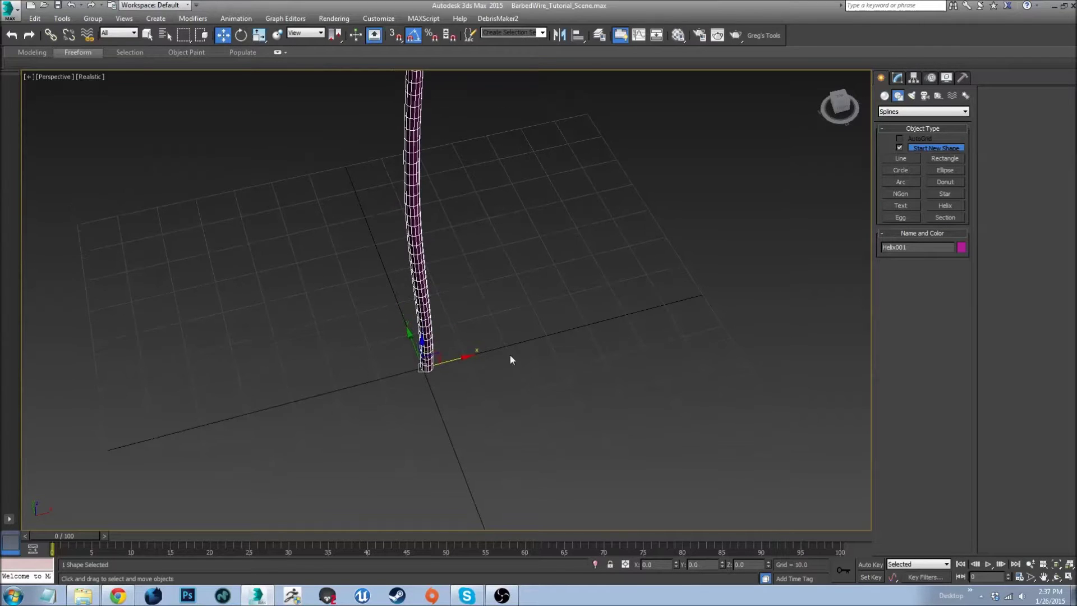
# - Create a copy of the helix rotated 90 degrees about Z to form a second twisted strand
pyautogui.press('e')
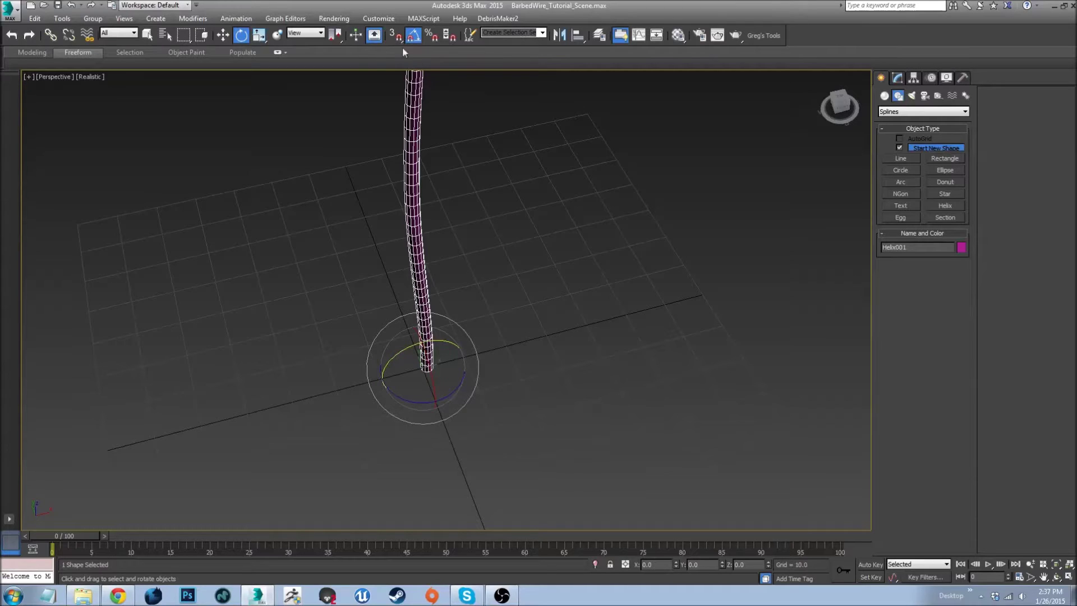
pyautogui.moveTo(435, 347)
pyautogui.keyDown('shift'); pyautogui.mouseDown()
pyautogui.moveTo(465, 376)
pyautogui.moveTo(496, 356)
pyautogui.mouseUp(); pyautogui.keyUp('shift')
pyautogui.click(540, 347)
pyautogui.click(520, 332)
pyautogui.scroll(-6, 440, 340)
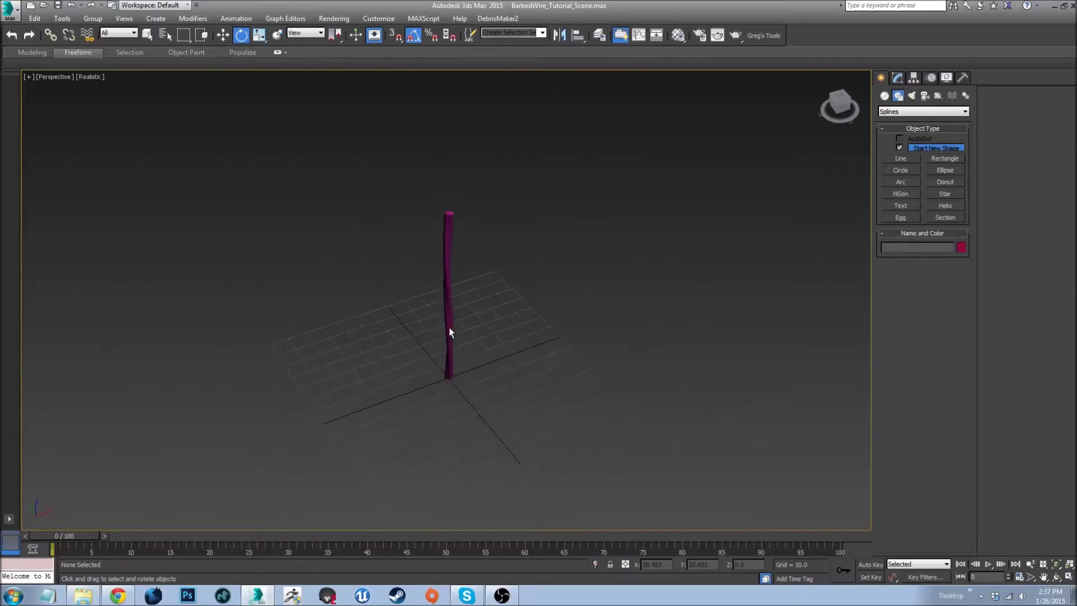
pyautogui.keyDown('alt'); pyautogui.moveTo(490, 270); pyautogui.dragTo(487, 308, button='middle'); pyautogui.keyUp('alt')
pyautogui.scroll(5, 450, 306)
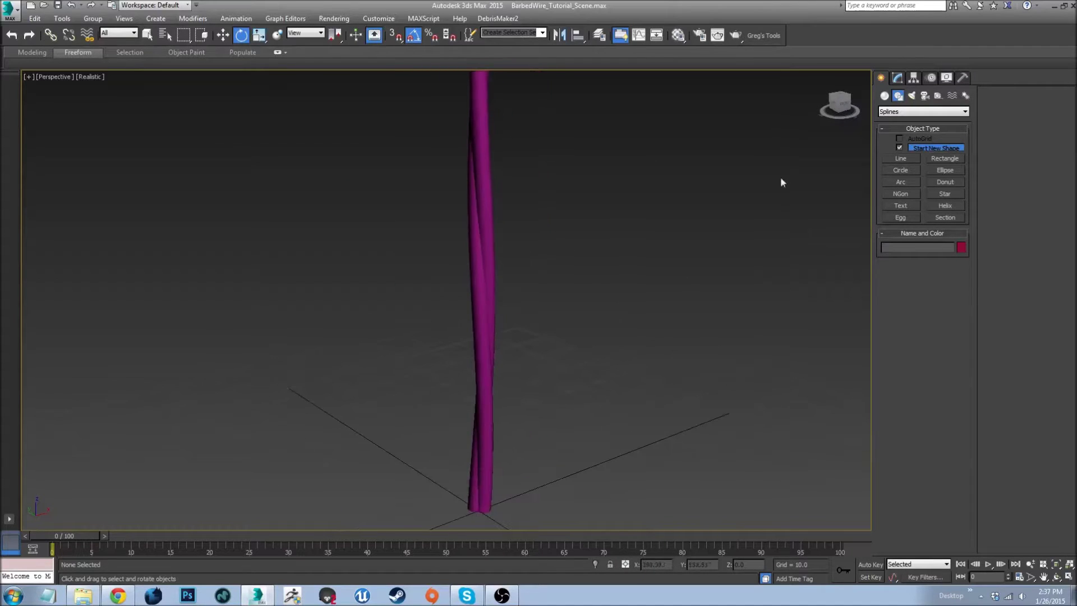
# - Examine how the two strands twist together and display the copied helix's parameters
pyautogui.click(487, 201)
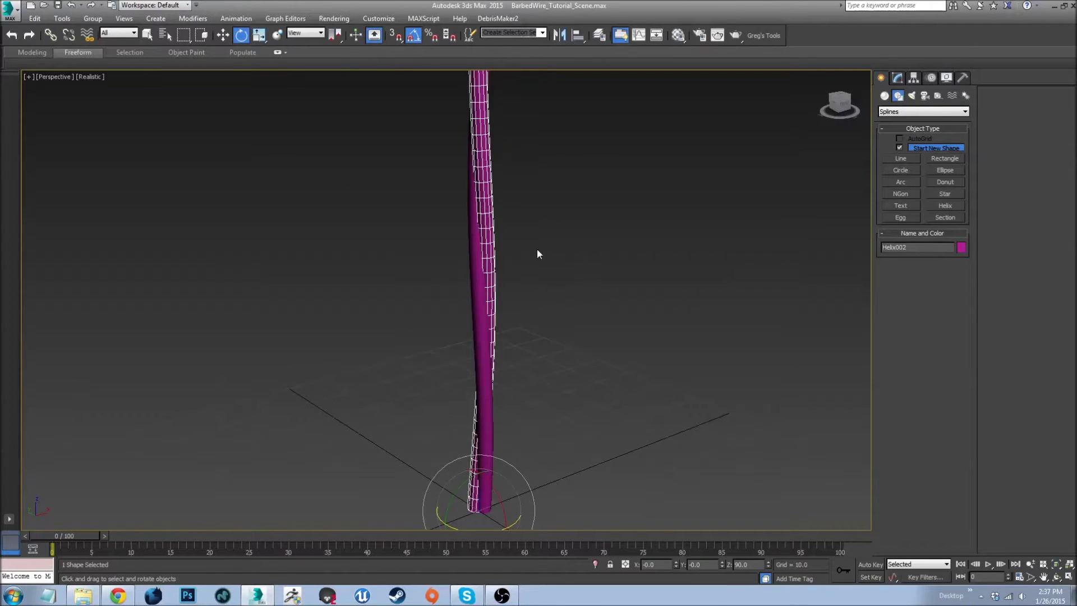
pyautogui.click(537, 250)
pyautogui.scroll(-5, 489, 282)
pyautogui.scroll(4, 448, 306)
pyautogui.keyDown('alt'); pyautogui.moveTo(459, 290); pyautogui.dragTo(487, 264, button='middle'); pyautogui.keyUp('alt')
pyautogui.click(454, 273)
pyautogui.click(897, 78)
pyautogui.moveTo(520, 297); pyautogui.dragTo(568, 281, button='middle')
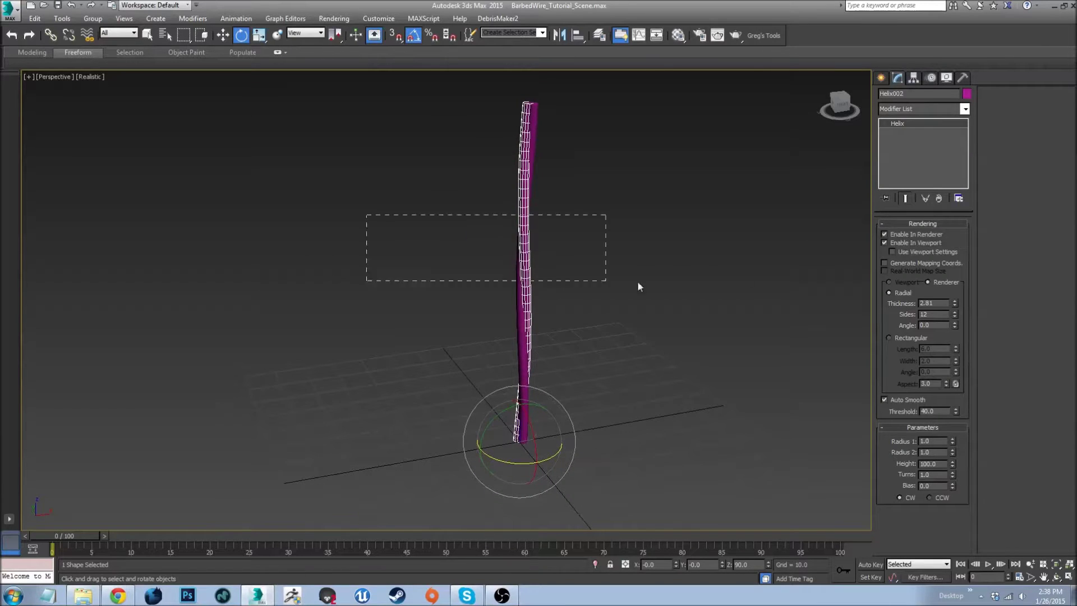
# - Select both helix strands and convert them to Editable Poly
pyautogui.moveTo(637, 286); pyautogui.dragTo(628, 277)
pyautogui.rightClick(627, 175)
pyautogui.moveTo(583, 290)
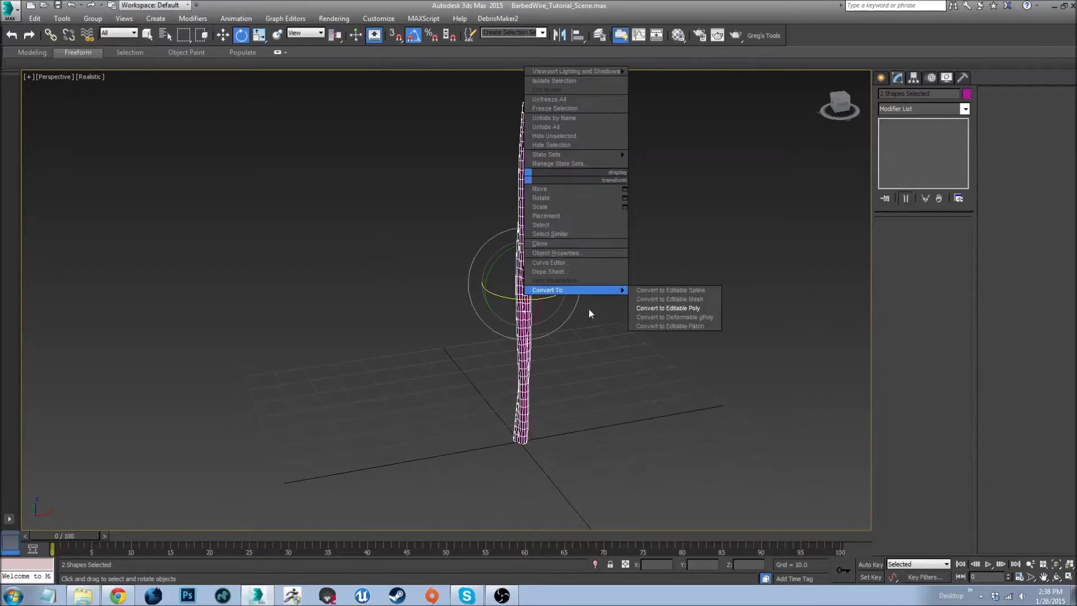
pyautogui.click(682, 308)
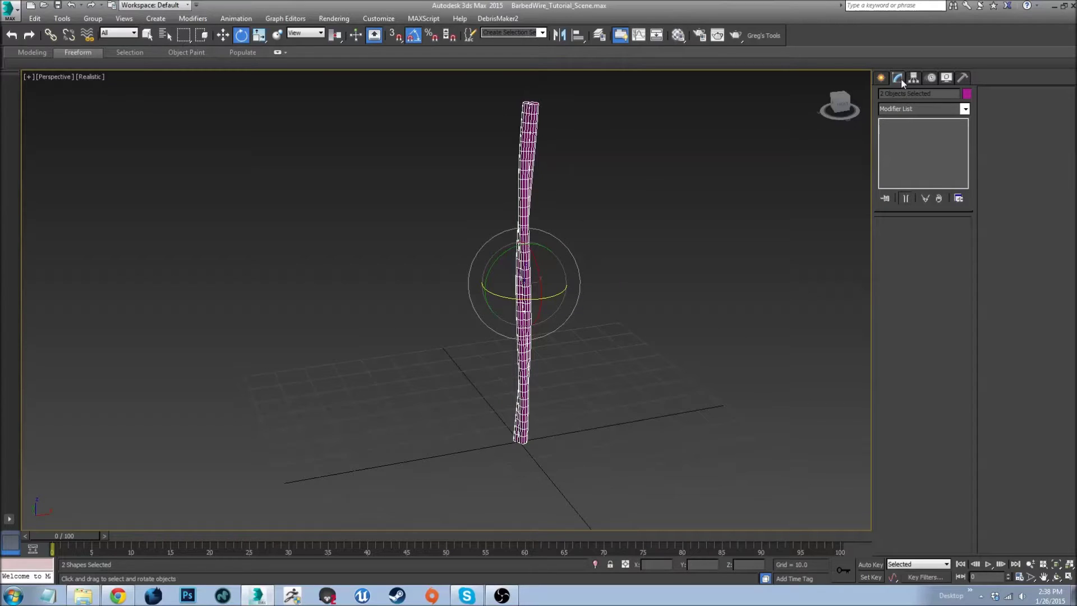
# - Change the object colour of both strands to black
pyautogui.click(966, 95)
pyautogui.click(623, 320)
pyautogui.click(597, 359)
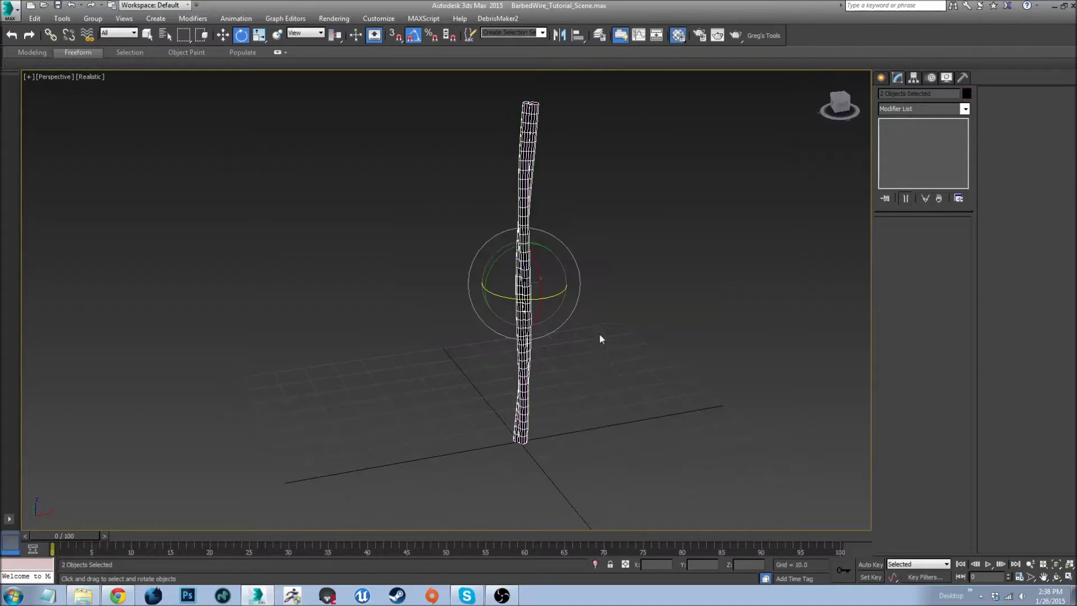
# - Adjust the specular highlight of the 01 - Default material and assign it to both strands
pyautogui.press('m')
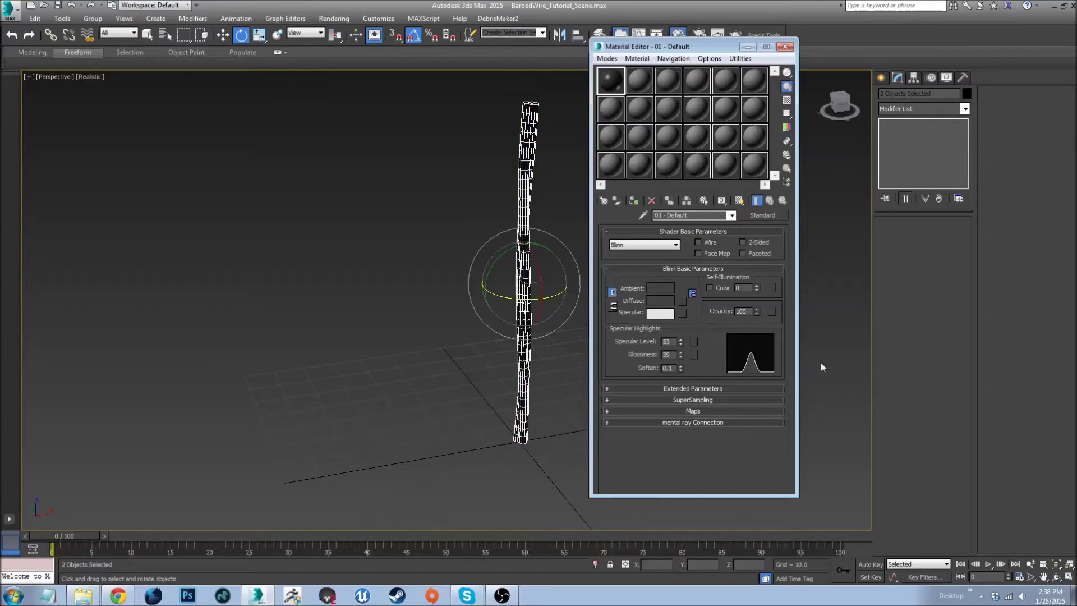
pyautogui.moveTo(680, 341)
pyautogui.mouseDown()
pyautogui.moveTo(681, 329)
pyautogui.moveTo(679, 348)
pyautogui.mouseUp()
pyautogui.click(680, 352)
pyautogui.click(633, 201)
pyautogui.click(781, 48)
# - Rotate both strands together from upright to horizontal so the wire lies along the X axis
pyautogui.moveTo(694, 109); pyautogui.dragTo(655, 202, button='middle')
pyautogui.click(617, 304)
pyautogui.keyDown('alt'); pyautogui.moveTo(617, 307); pyautogui.dragTo(590, 229, button='middle'); pyautogui.keyUp('alt')
pyautogui.moveTo(573, 357); pyautogui.dragTo(598, 358)
pyautogui.click(601, 358)
pyautogui.click(546, 349)
pyautogui.moveTo(528, 340); pyautogui.dragTo(584, 316)
pyautogui.click(557, 307)
pyautogui.moveTo(625, 275); pyautogui.dragTo(531, 280, button='middle')
pyautogui.keyDown('alt'); pyautogui.moveTo(627, 407); pyautogui.dragTo(581, 414, button='middle'); pyautogui.keyUp('alt')
pyautogui.click(581, 414)
pyautogui.moveTo(643, 353); pyautogui.dragTo(534, 351, button='middle')
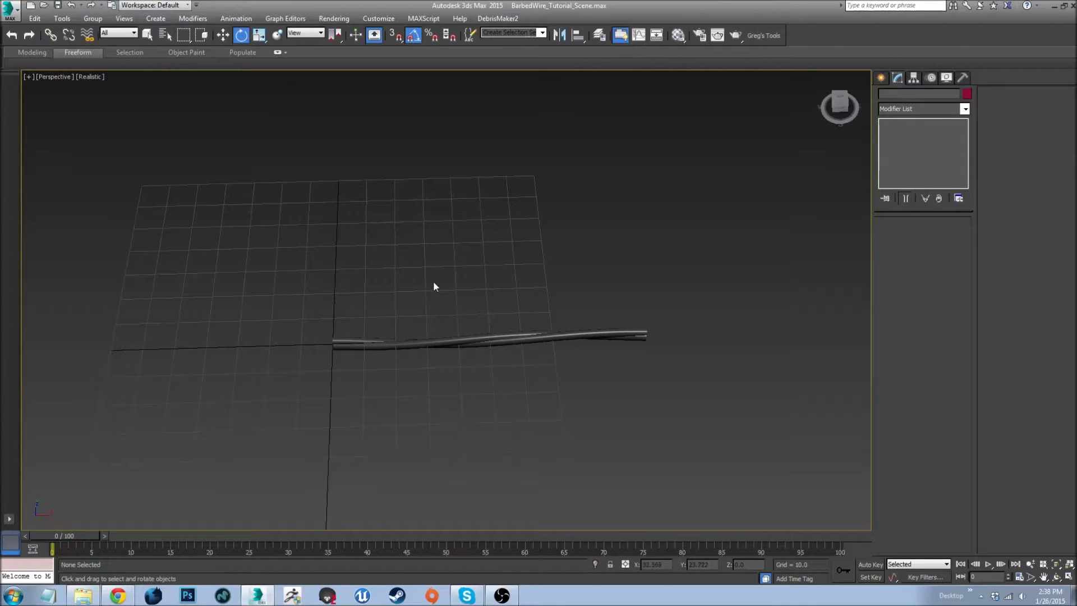
# - Draw a new helix over the middle of the wire, with radii of about 4.5 and 4.1 and about 10.3 high
pyautogui.moveTo(415, 327); pyautogui.dragTo(453, 302, button='middle')
pyautogui.scroll(3, 453, 302)
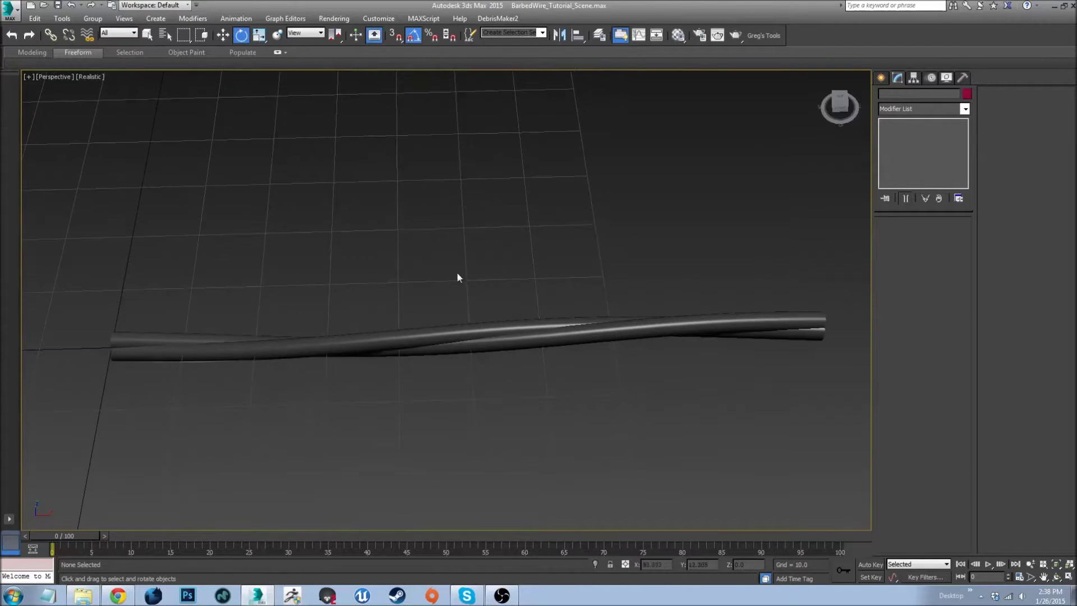
pyautogui.keyDown('alt'); pyautogui.moveTo(484, 321); pyautogui.dragTo(362, 293, button='middle'); pyautogui.keyUp('alt')
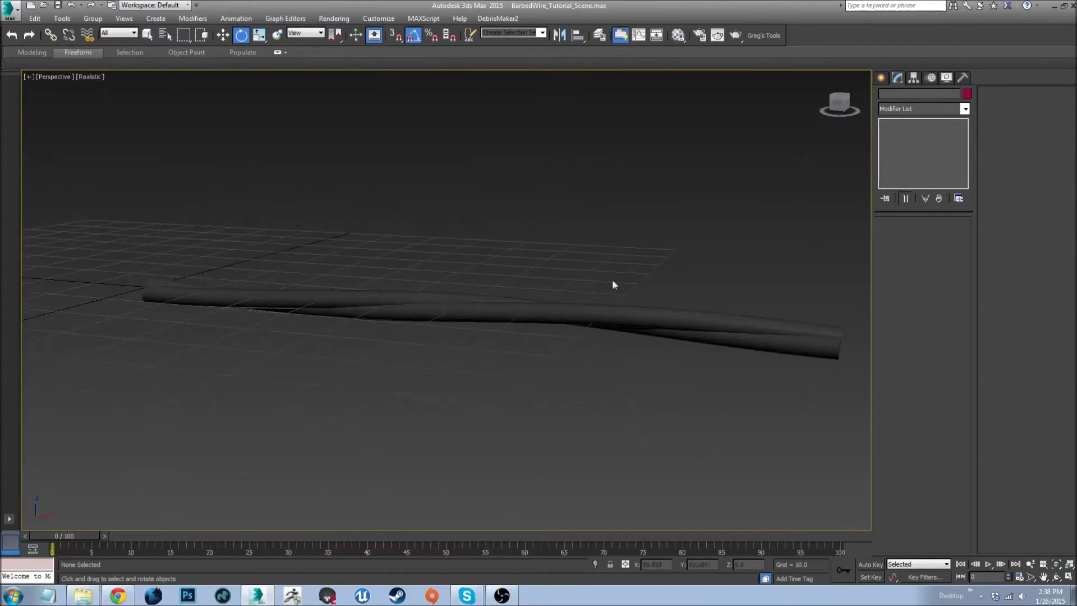
pyautogui.click(880, 77)
pyautogui.keyDown('alt'); pyautogui.moveTo(493, 224); pyautogui.dragTo(572, 263, button='middle'); pyautogui.keyUp('alt')
pyautogui.click(945, 205)
pyautogui.keyDown('alt'); pyautogui.moveTo(566, 224); pyautogui.dragTo(502, 324, button='middle'); pyautogui.keyUp('alt')
pyautogui.moveTo(502, 331); pyautogui.dragTo(502, 312)
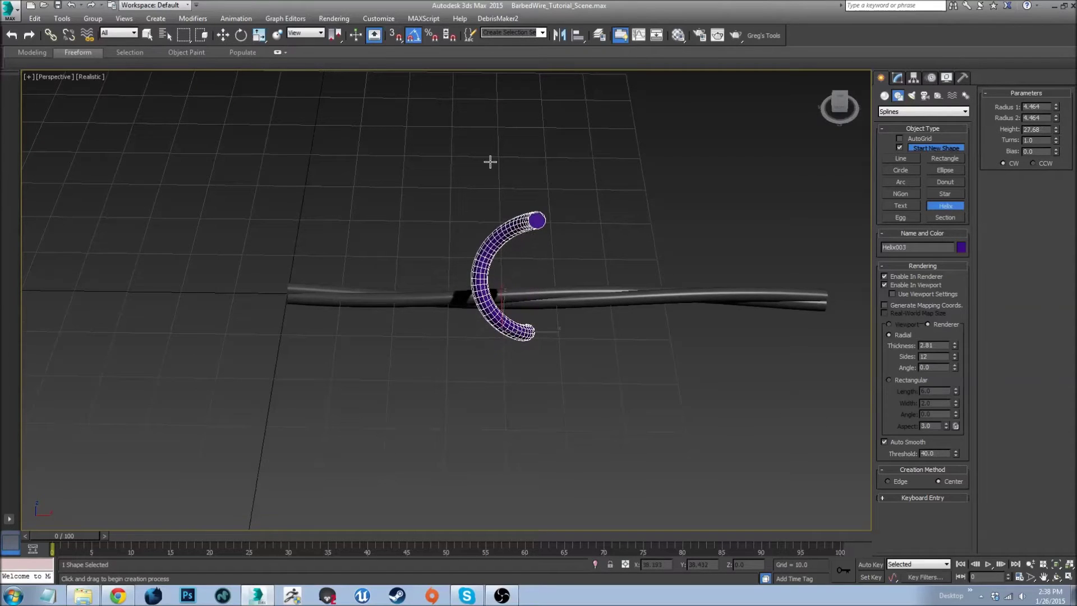
pyautogui.click(488, 261)
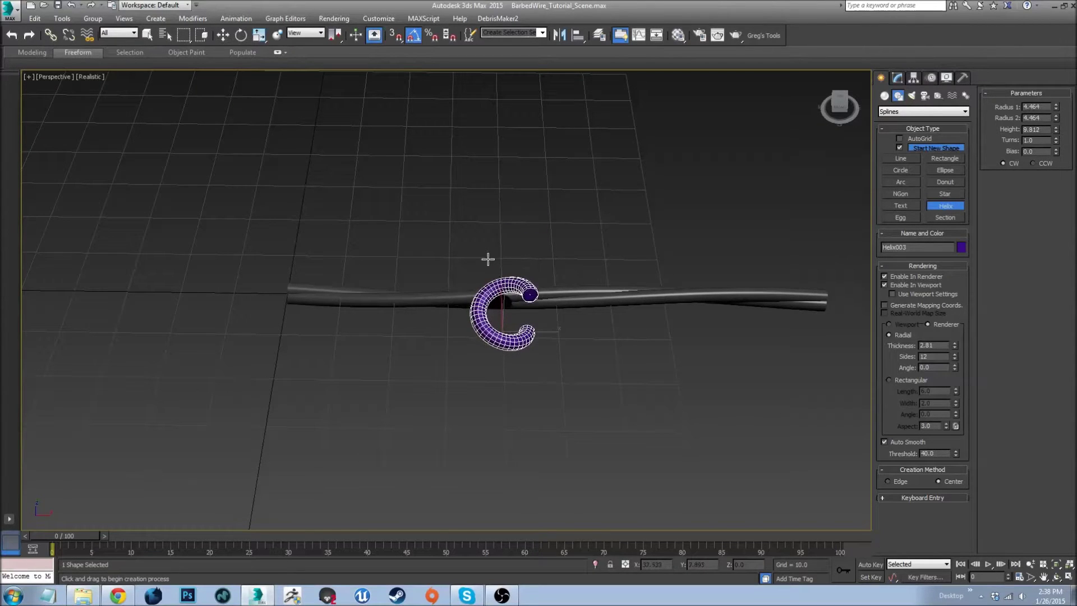
pyautogui.keyDown('alt'); pyautogui.moveTo(504, 287); pyautogui.dragTo(533, 281, button='middle'); pyautogui.keyUp('alt')
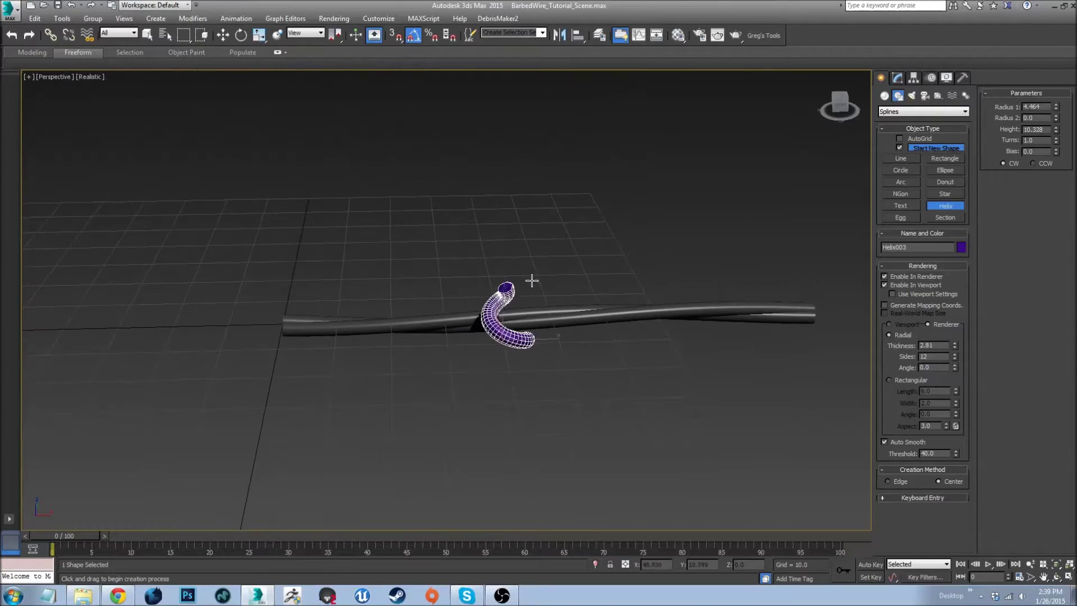
pyautogui.click(486, 257)
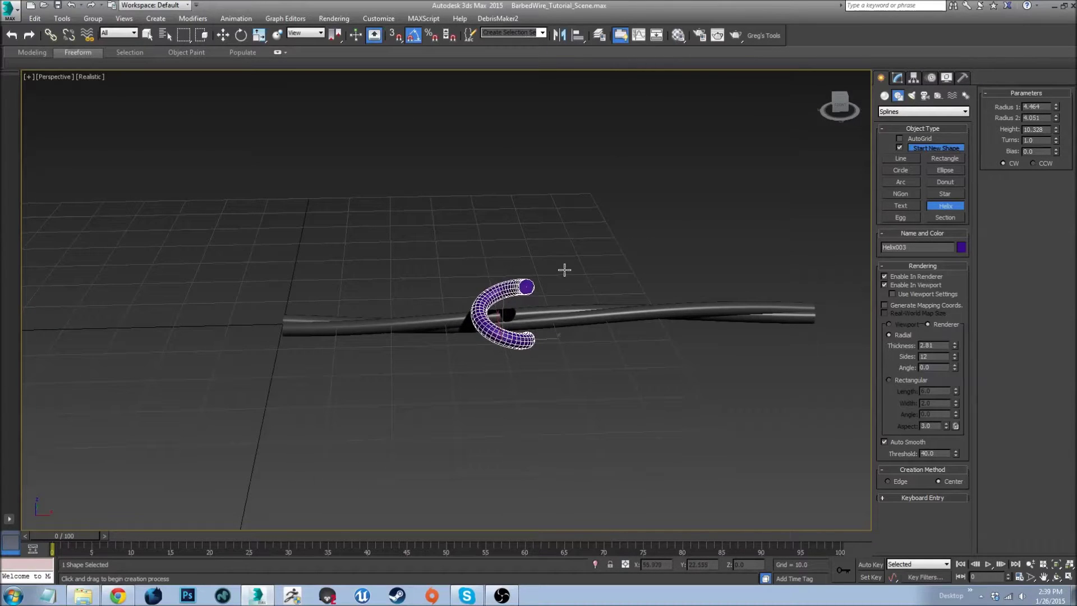
# - Reduce the new helix's rendering thickness to 1.911
pyautogui.moveTo(584, 243); pyautogui.dragTo(568, 248, button='middle')
pyautogui.click(898, 79)
pyautogui.press('e')
pyautogui.moveTo(623, 194); pyautogui.dragTo(632, 209, button='middle')
pyautogui.scroll(4, 574, 331)
pyautogui.moveTo(601, 340); pyautogui.dragTo(623, 284, button='middle')
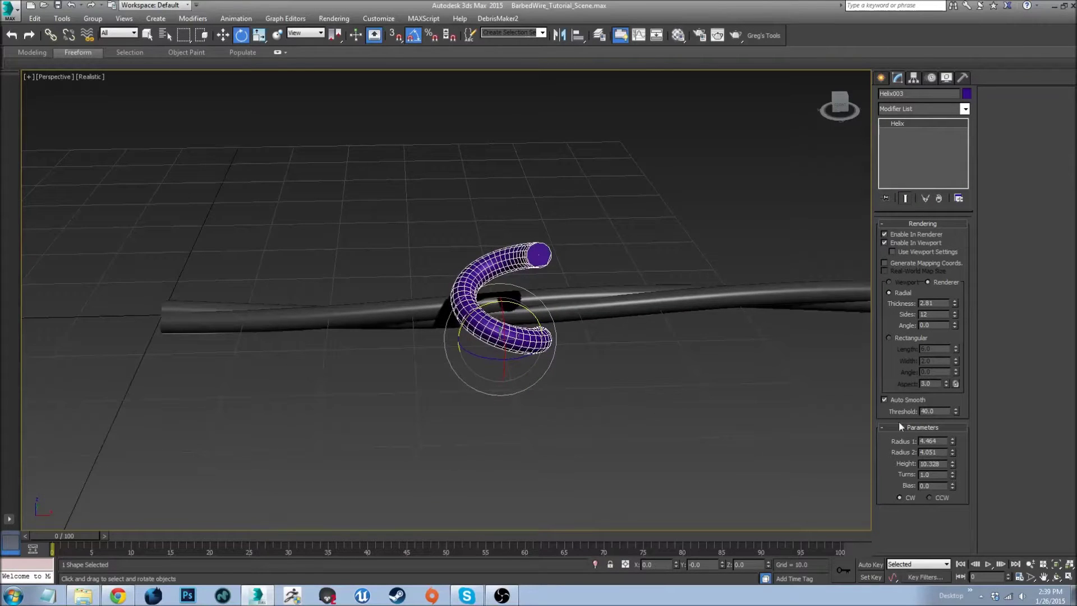
pyautogui.keyDown('alt'); pyautogui.moveTo(667, 359); pyautogui.dragTo(666, 393, button='middle'); pyautogui.keyUp('alt')
pyautogui.moveTo(955, 308); pyautogui.dragTo(955, 328)
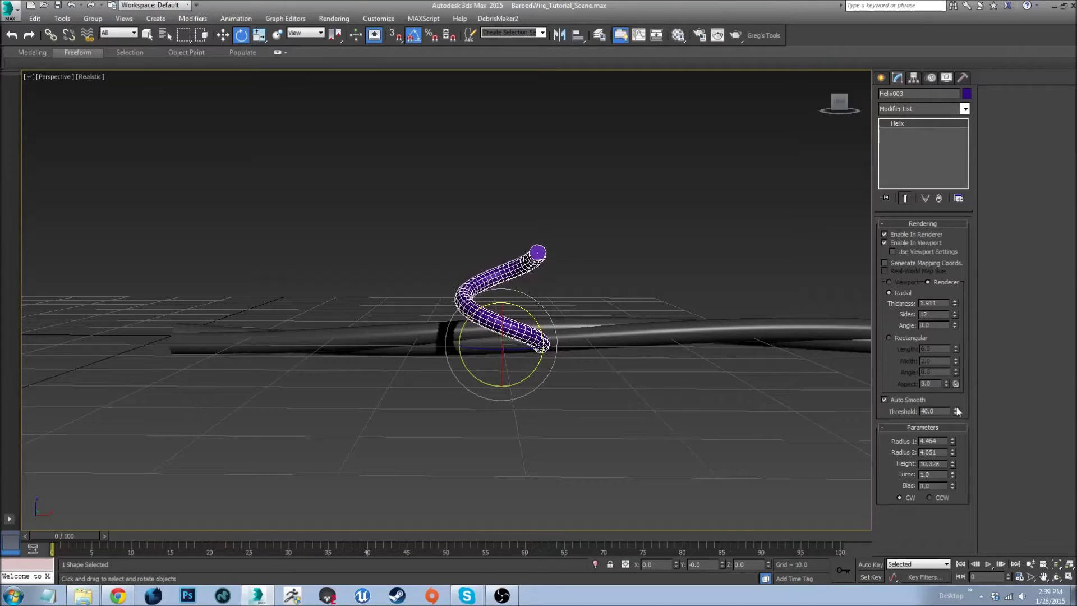
# - Adjust the new helix to a height of 6.445 with 3.99 turns, forming a tight coil
pyautogui.moveTo(951, 465); pyautogui.dragTo(949, 506)
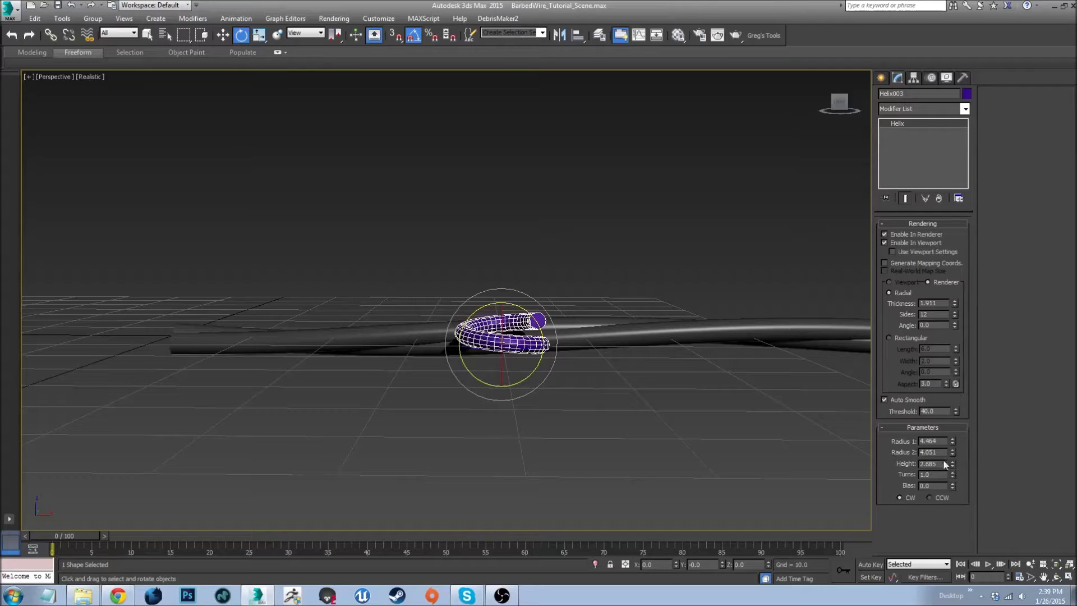
pyautogui.moveTo(951, 475); pyautogui.dragTo(924, 373)
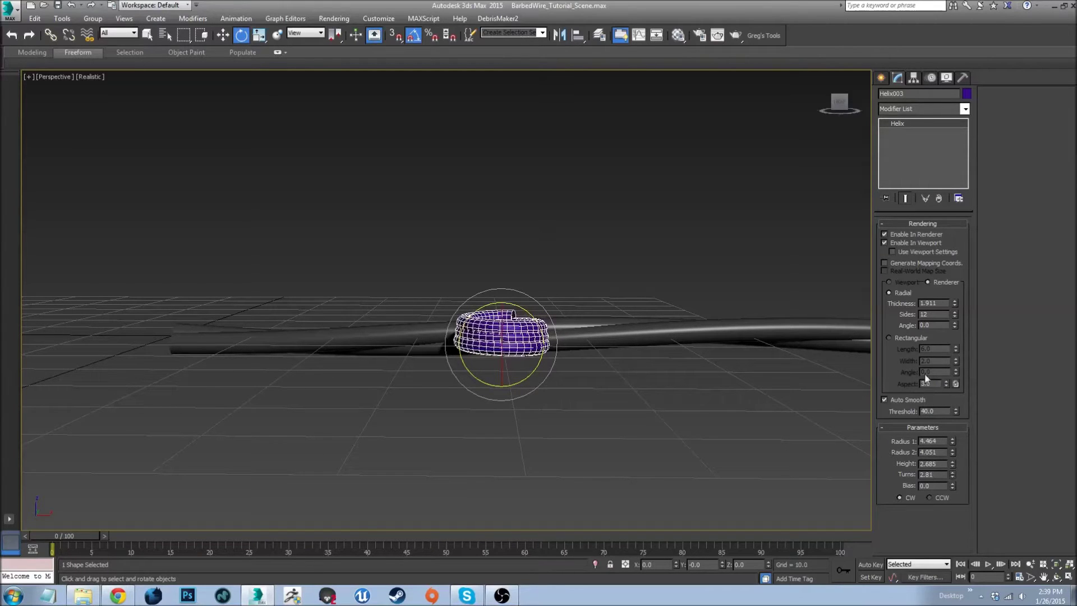
pyautogui.moveTo(951, 464); pyautogui.dragTo(951, 439)
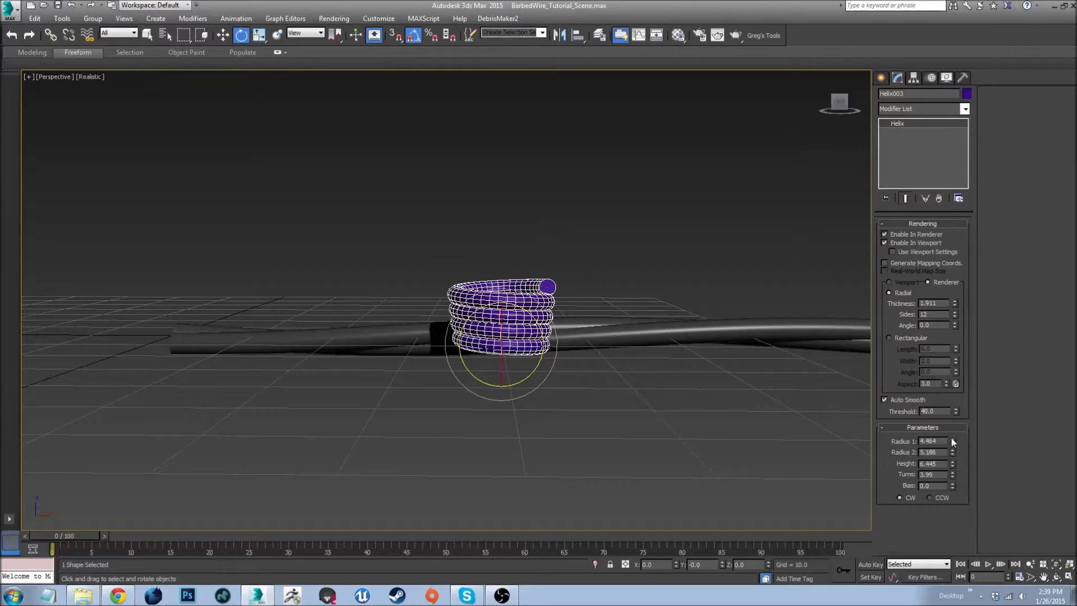
# - Try a Radius 2 of 1 on the coil, and then set both of its radii to 5
pyautogui.doubleClick(943, 452)
pyautogui.write('1')
pyautogui.press('Return')
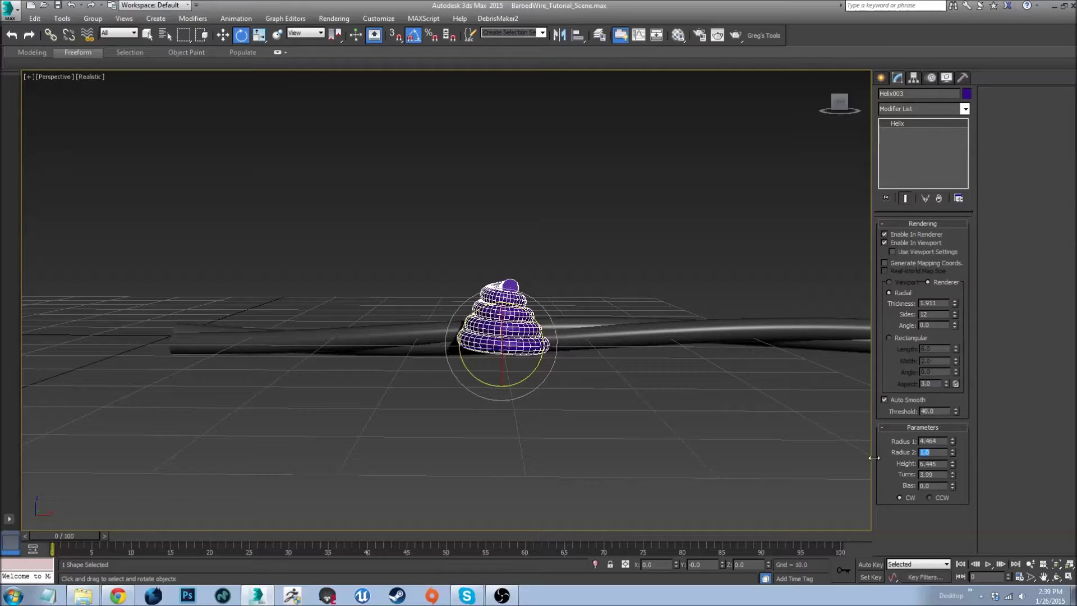
pyautogui.write('5')
pyautogui.press('Return')
pyautogui.doubleClick(946, 441)
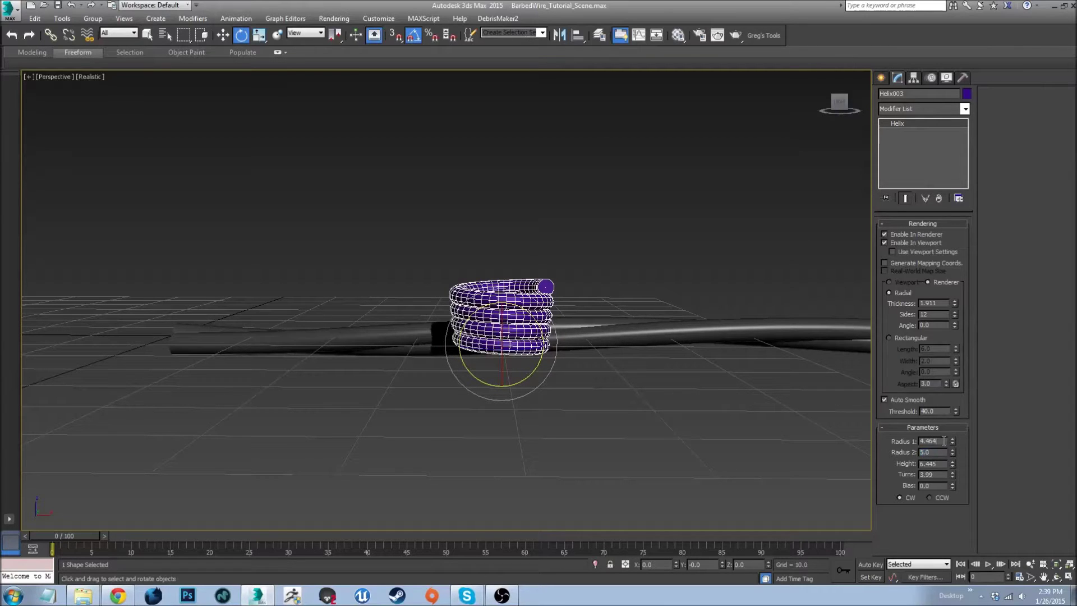
pyautogui.write('5')
pyautogui.press('Return')
pyautogui.moveTo(667, 426); pyautogui.dragTo(707, 387, button='middle')
pyautogui.scroll(3, 678, 440)
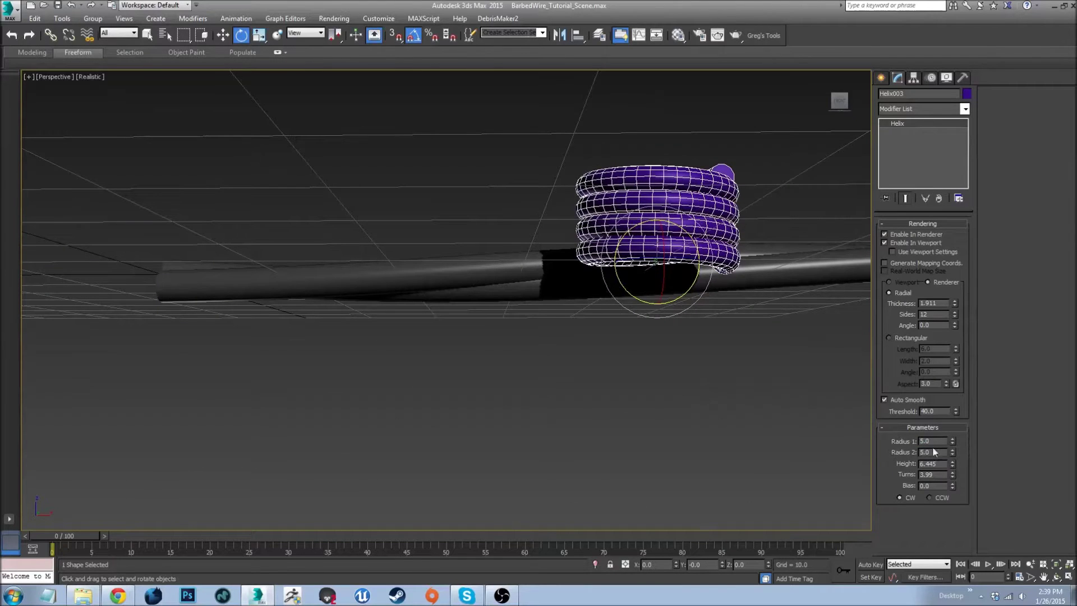
# - Increase the coil helix's height to 9.796 to open up the spacing between its loops
pyautogui.moveTo(953, 464); pyautogui.dragTo(851, 406)
pyautogui.moveTo(707, 336); pyautogui.dragTo(656, 390, button='middle')
pyautogui.moveTo(541, 395); pyautogui.dragTo(452, 438, button='middle')
pyautogui.scroll(-2, 577, 359)
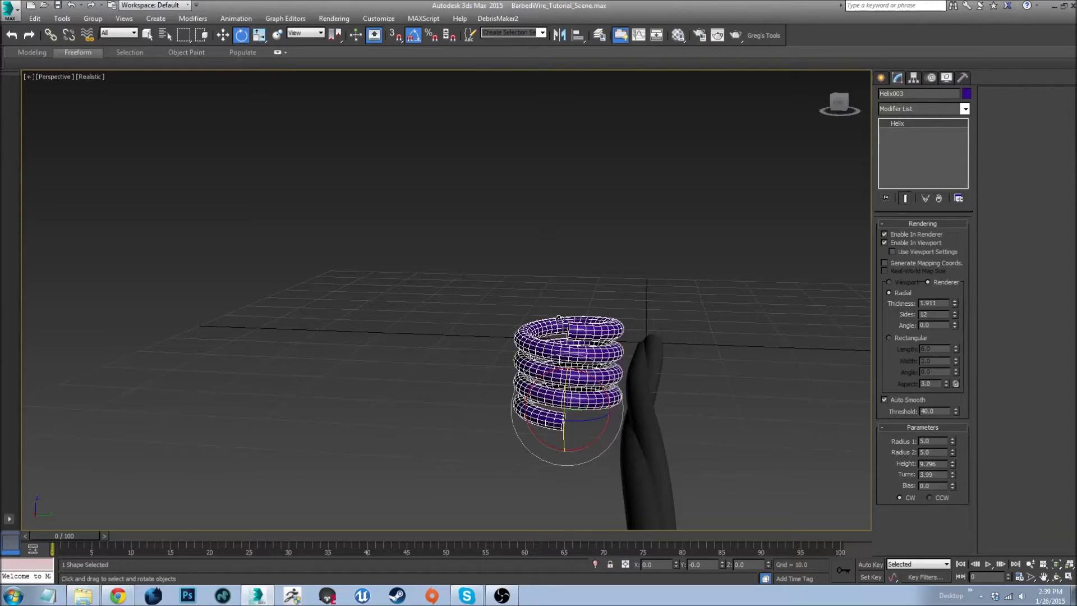
pyautogui.moveTo(529, 357); pyautogui.dragTo(673, 382, button='middle')
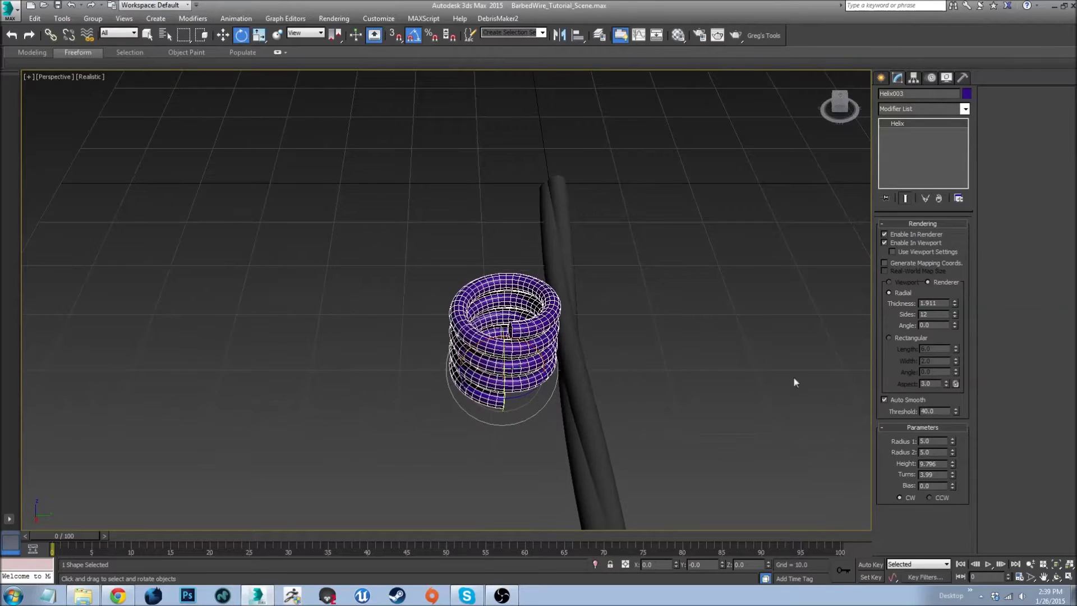
# - Set the coil helix to 4.554 turns so both of its ends point toward the same side
pyautogui.moveTo(952, 472); pyautogui.dragTo(951, 471)
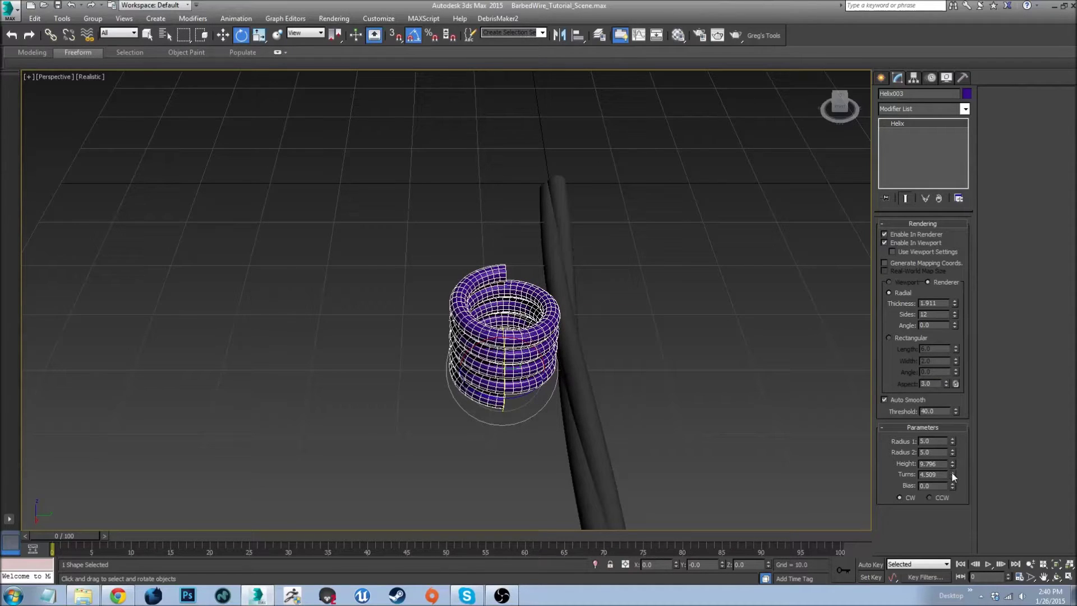
pyautogui.moveTo(952, 476); pyautogui.dragTo(952, 477)
pyautogui.keyDown('alt'); pyautogui.moveTo(458, 343); pyautogui.dragTo(428, 334, button='middle'); pyautogui.keyUp('alt')
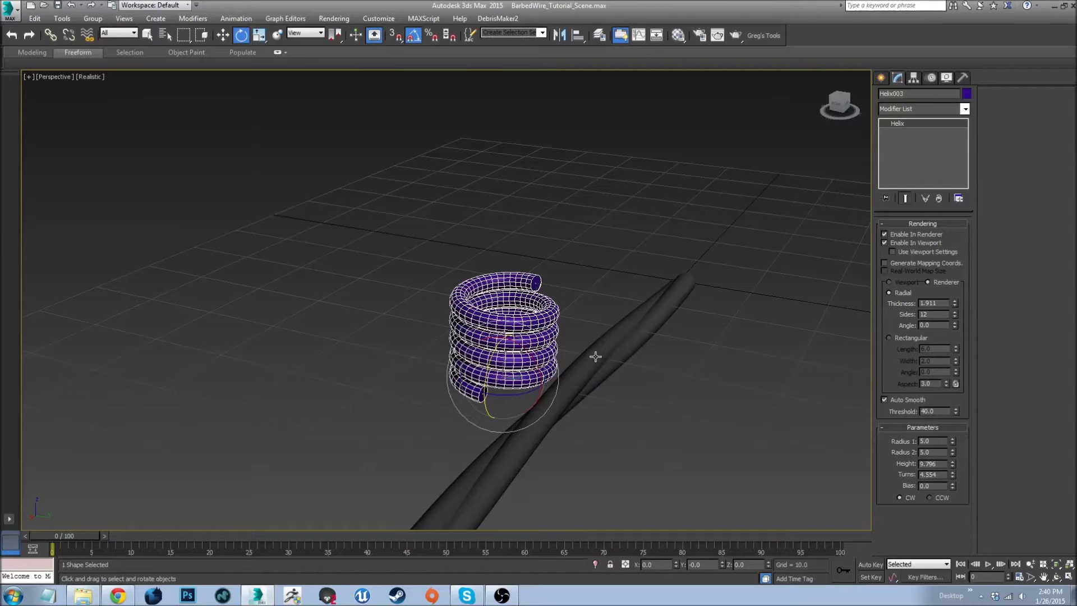
pyautogui.keyDown('alt'); pyautogui.moveTo(594, 356); pyautogui.dragTo(621, 301, button='middle'); pyautogui.keyUp('alt')
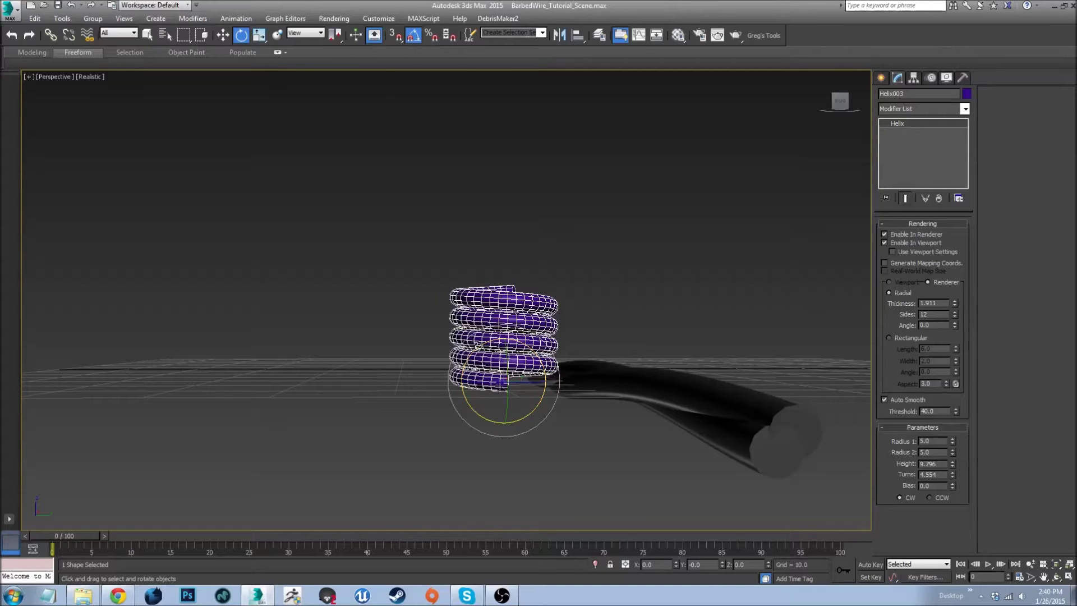
pyautogui.keyDown('alt'); pyautogui.moveTo(477, 399); pyautogui.dragTo(701, 386, button='middle'); pyautogui.keyUp('alt')
# - Add an Edit Poly modifier to the coil helix
pyautogui.click(929, 108)
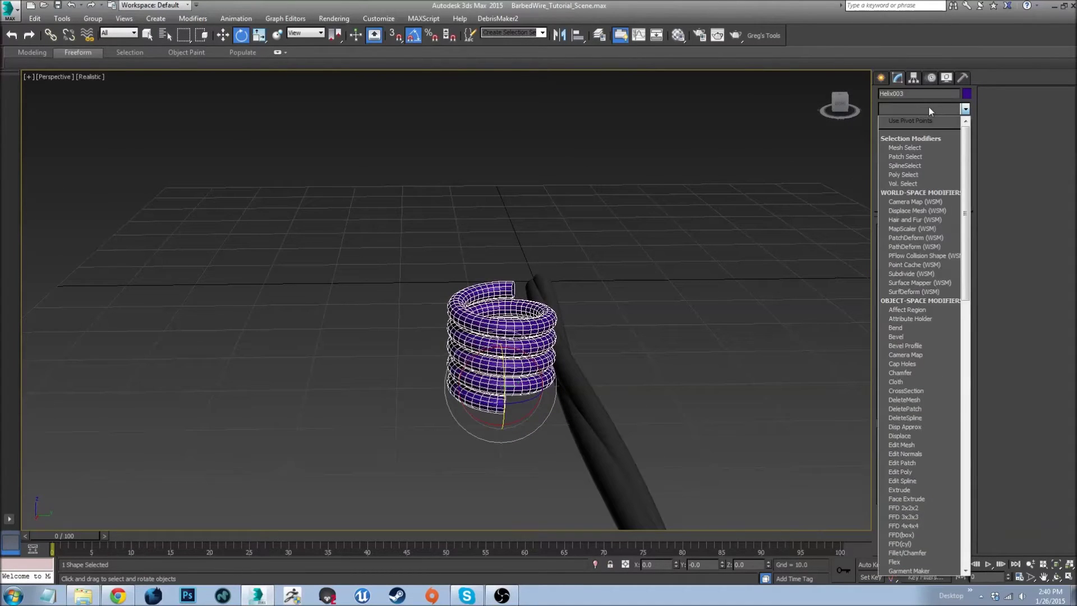
pyautogui.press('r')
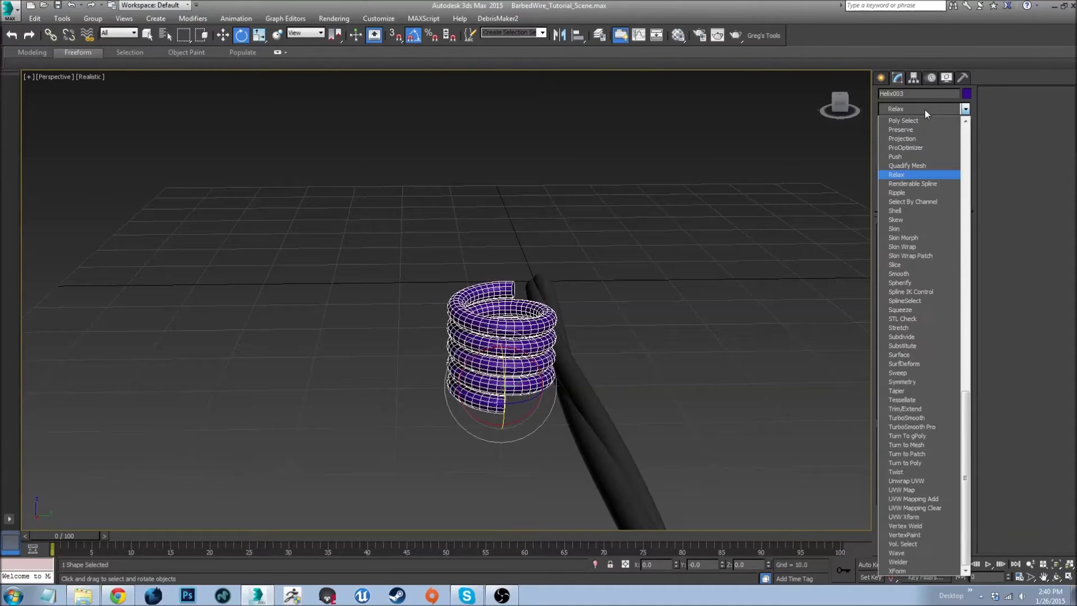
pyautogui.press('e')
pyautogui.click(920, 147)
pyautogui.keyDown('alt'); pyautogui.moveTo(670, 275); pyautogui.dragTo(779, 328, button='middle'); pyautogui.keyUp('alt')
# - Change the coil's object color to black
pyautogui.click(967, 94)
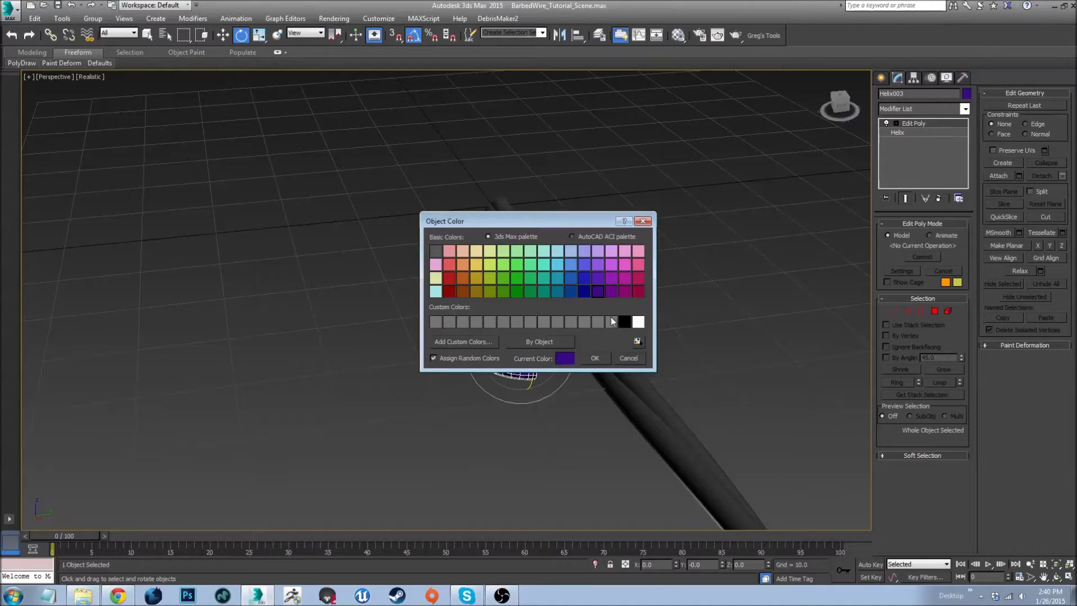
pyautogui.click(594, 358)
pyautogui.press('m')
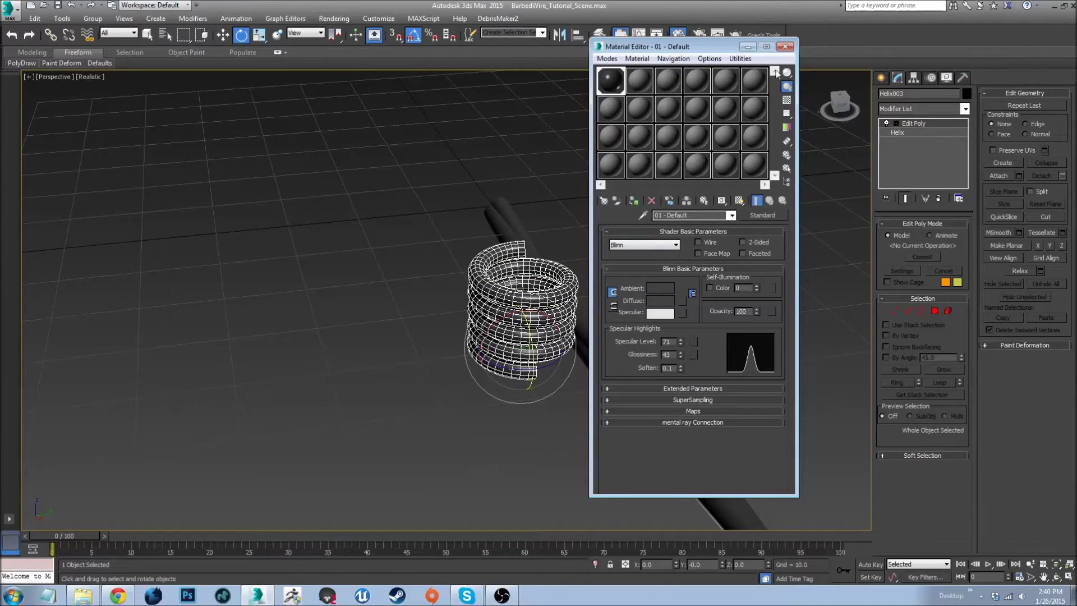
pyautogui.click(784, 47)
# - Rotate the coil 90 degrees about Y to run along the wire, and move it clear of the wire to about Y -26.6
pyautogui.moveTo(667, 267); pyautogui.dragTo(550, 247, button='middle')
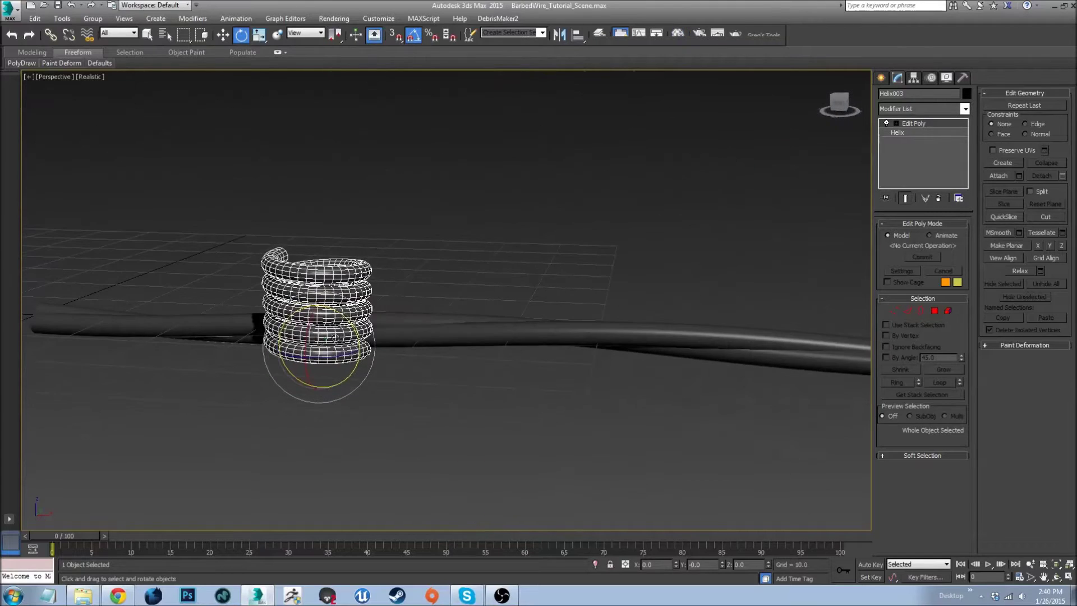
pyautogui.moveTo(342, 314); pyautogui.dragTo(342, 351)
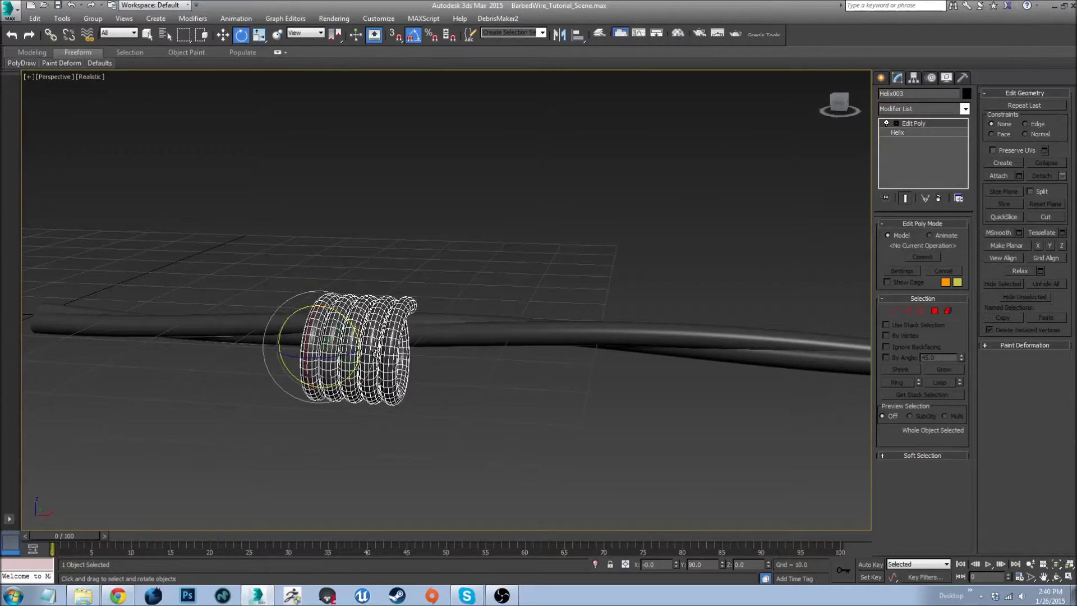
pyautogui.keyDown('alt'); pyautogui.moveTo(342, 350); pyautogui.dragTo(287, 347, button='middle'); pyautogui.keyUp('alt')
pyautogui.press('w')
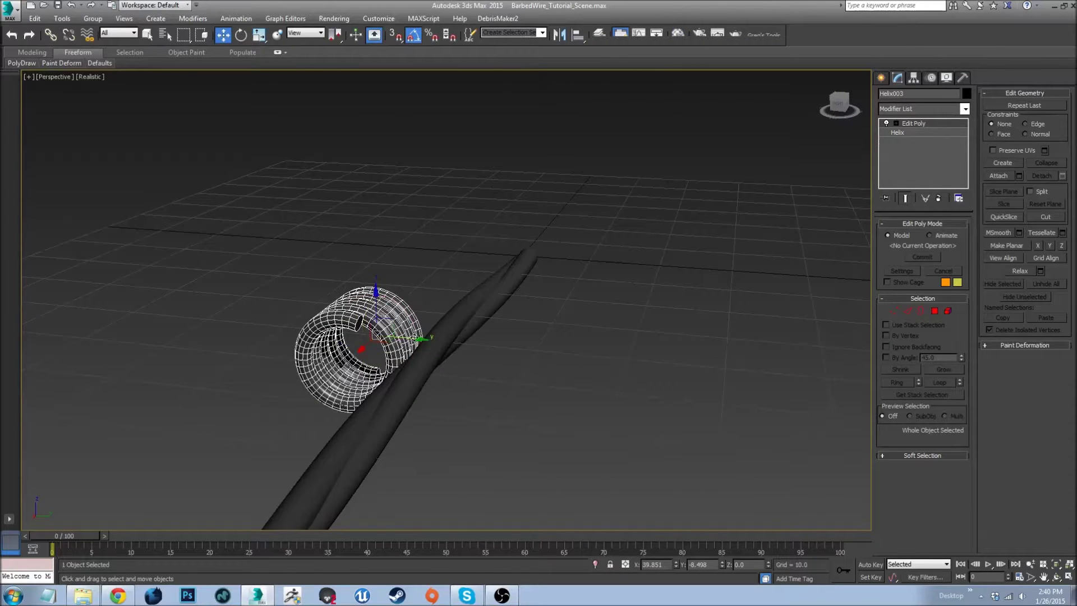
pyautogui.moveTo(420, 295)
pyautogui.mouseDown()
pyautogui.moveTo(268, 284)
pyautogui.moveTo(441, 291)
pyautogui.mouseUp()
pyautogui.keyDown('alt'); pyautogui.moveTo(441, 292); pyautogui.dragTo(710, 309, button='middle'); pyautogui.keyUp('alt')
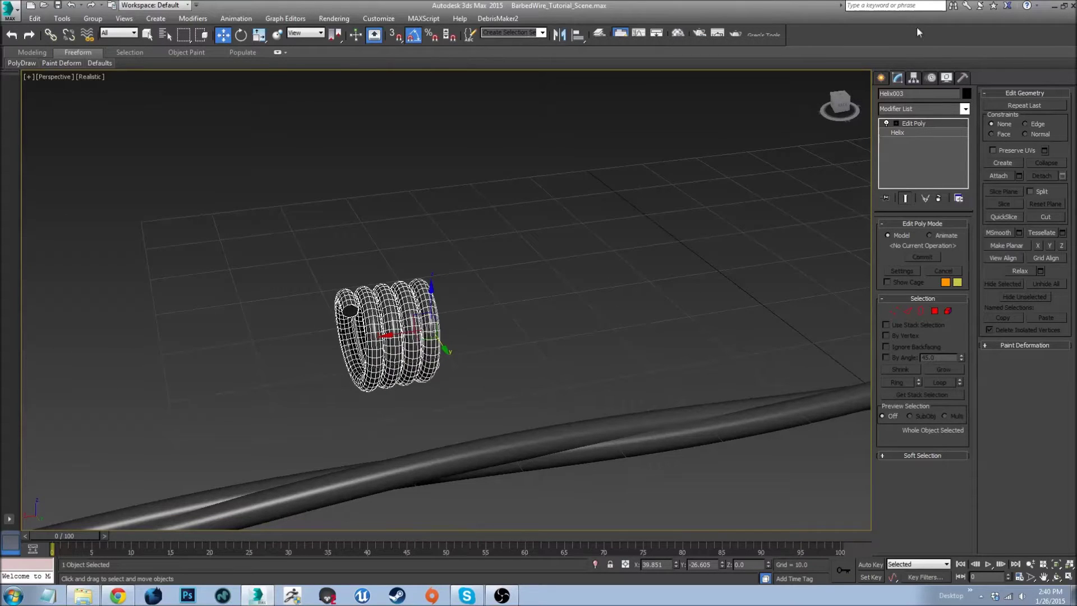
# - Center the coil's pivot to the object
pyautogui.click(913, 78)
pyautogui.click(909, 149)
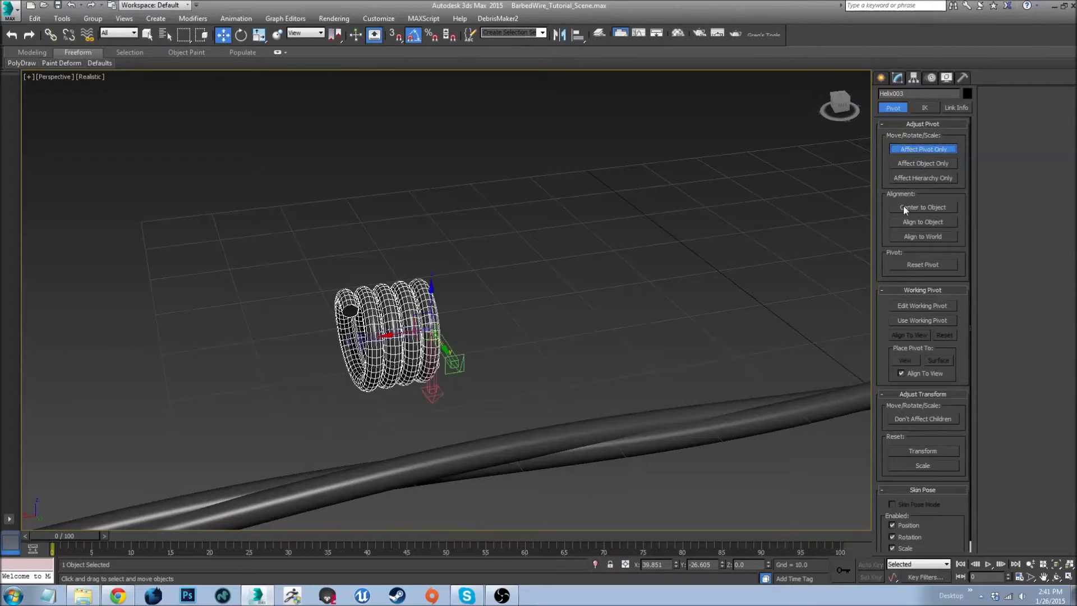
pyautogui.click(910, 149)
pyautogui.click(897, 78)
# - Extrude the end-cap polygons at both ends of the coil outward to form two long straight prongs
pyautogui.keyDown('alt'); pyautogui.moveTo(823, 126); pyautogui.dragTo(608, 325, button='middle'); pyautogui.keyUp('alt')
pyautogui.press('4')
pyautogui.keyDown('alt'); pyautogui.moveTo(509, 344); pyautogui.dragTo(372, 216, button='middle'); pyautogui.keyUp('alt')
pyautogui.scroll(4, 476, 283)
pyautogui.scroll(5, 467, 212)
pyautogui.click(468, 213)
pyautogui.scroll(5, 511, 212)
pyautogui.keyDown('ctrl'); pyautogui.click(518, 167); pyautogui.keyUp('ctrl')
pyautogui.keyDown('ctrl'); pyautogui.click(527, 225); pyautogui.keyUp('ctrl')
pyautogui.keyDown('alt'); pyautogui.moveTo(526, 226); pyautogui.dragTo(448, 264, button='middle'); pyautogui.keyUp('alt')
pyautogui.scroll(-7, 480, 271)
pyautogui.scroll(5, 460, 255)
pyautogui.moveTo(488, 438); pyautogui.dragTo(621, 256, button='middle')
pyautogui.keyDown('ctrl'); pyautogui.click(696, 206); pyautogui.keyUp('ctrl')
pyautogui.keyDown('alt'); pyautogui.moveTo(696, 206); pyautogui.dragTo(656, 295, button='middle'); pyautogui.keyUp('alt')
pyautogui.scroll(-7, 706, 260)
pyautogui.hotkey('shift', 'e')
pyautogui.hotkey('shift', 'e')
pyautogui.moveTo(454, 322); pyautogui.dragTo(456, 252)
pyautogui.keyDown('alt'); pyautogui.moveTo(594, 297); pyautogui.dragTo(145, 378, button='middle'); pyautogui.keyUp('alt')
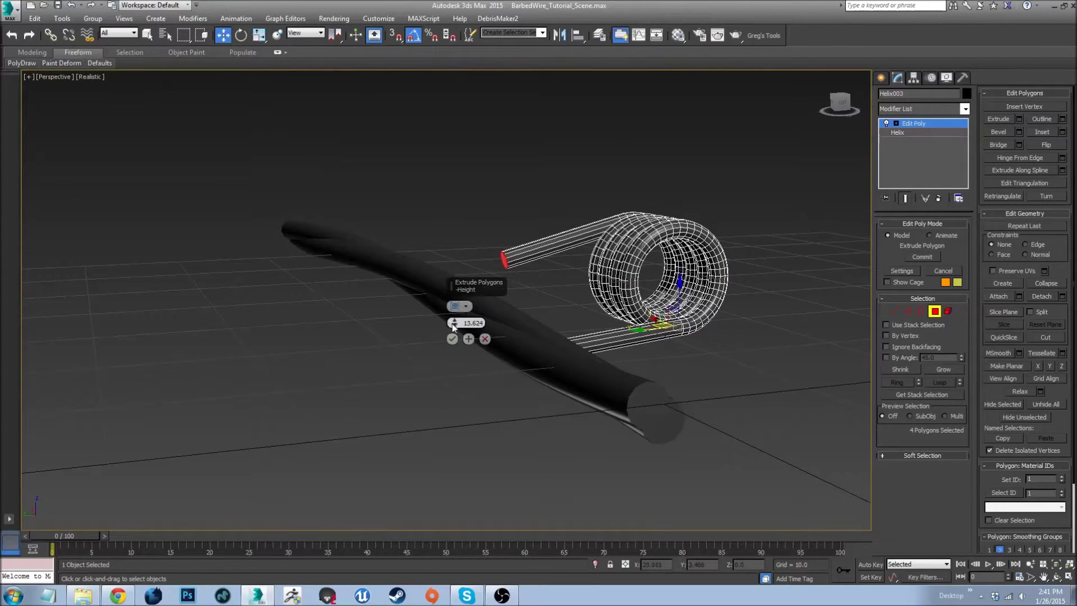
pyautogui.moveTo(456, 325); pyautogui.dragTo(455, 336)
pyautogui.keyDown('alt'); pyautogui.moveTo(572, 312); pyautogui.dragTo(459, 294, button='middle'); pyautogui.keyUp('alt')
pyautogui.click(452, 339)
# - Rotate and shift the lower prong's end cap in the Left view so the prong ends in a slanted cut
pyautogui.scroll(5, 531, 301)
pyautogui.click(428, 366)
pyautogui.click(486, 331)
pyautogui.keyDown('alt'); pyautogui.moveTo(485, 330); pyautogui.dragTo(423, 348, button='middle'); pyautogui.keyUp('alt')
pyautogui.press('f')
pyautogui.scroll(8, 443, 348)
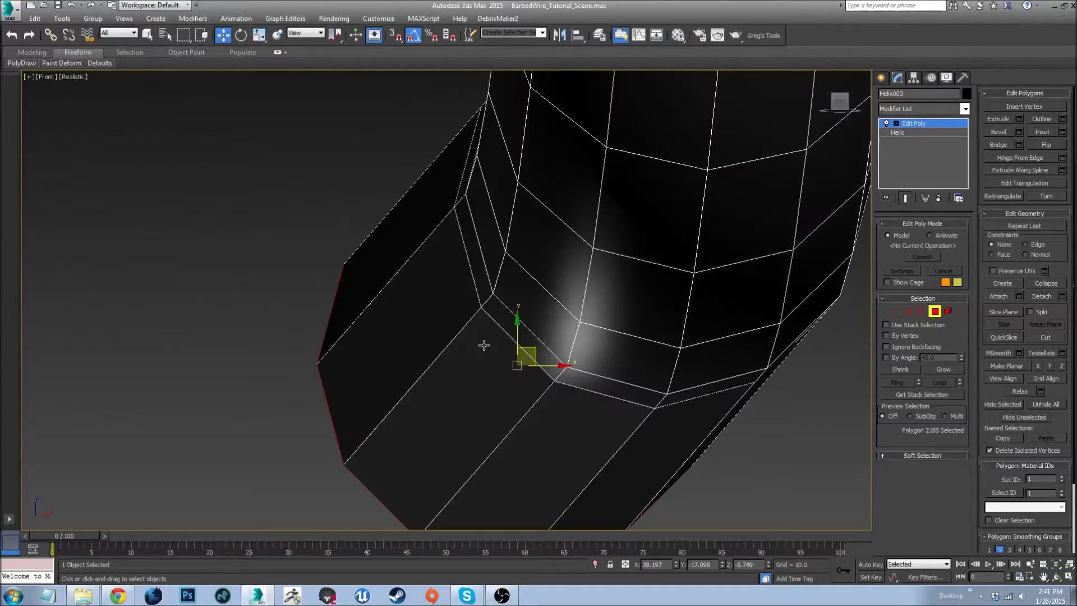
pyautogui.scroll(-8, 485, 345)
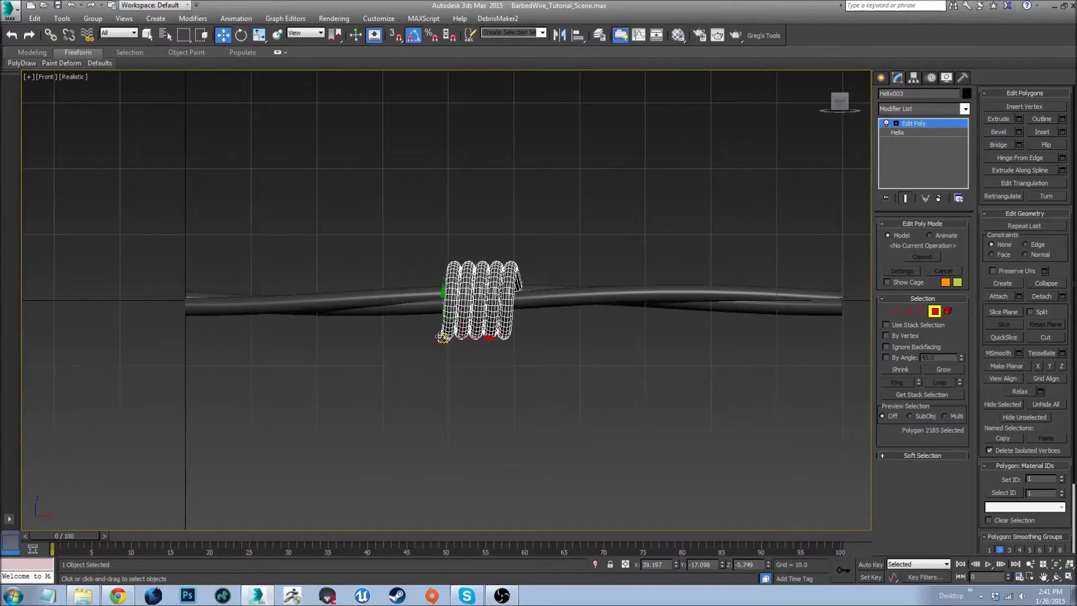
pyautogui.press('l')
pyautogui.scroll(10, 459, 325)
pyautogui.press('e')
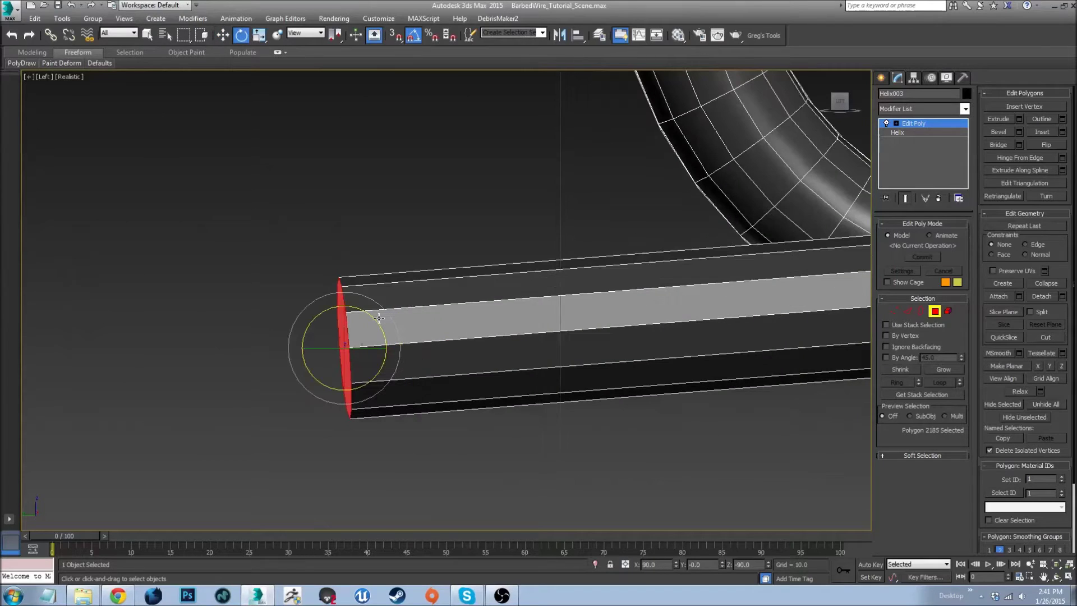
pyautogui.scroll(-4, 371, 317)
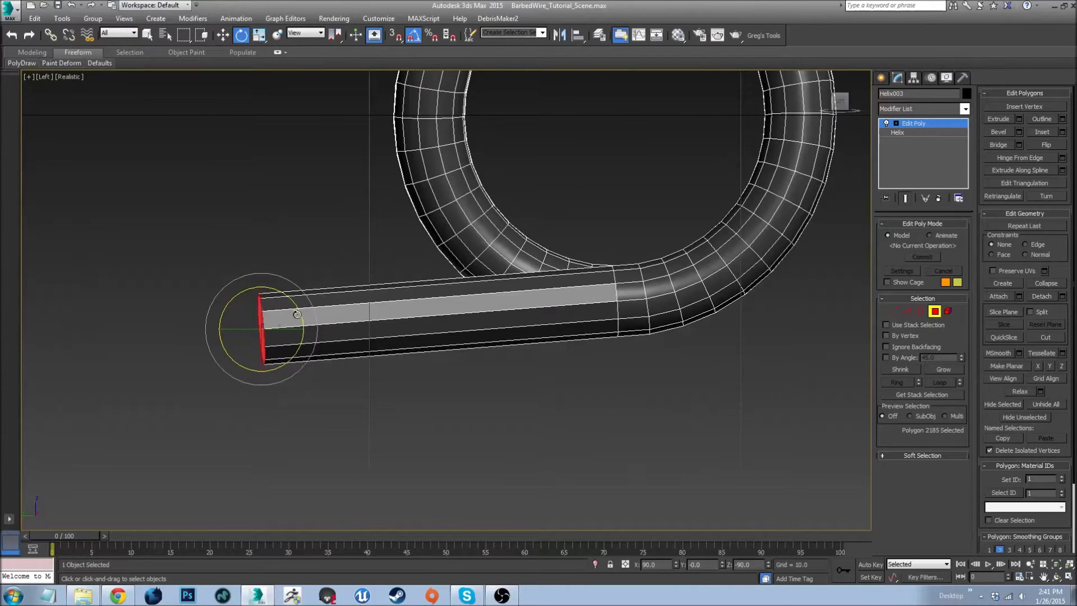
pyautogui.press('w')
pyautogui.moveTo(278, 312); pyautogui.dragTo(291, 290)
pyautogui.press('e')
pyautogui.press('w')
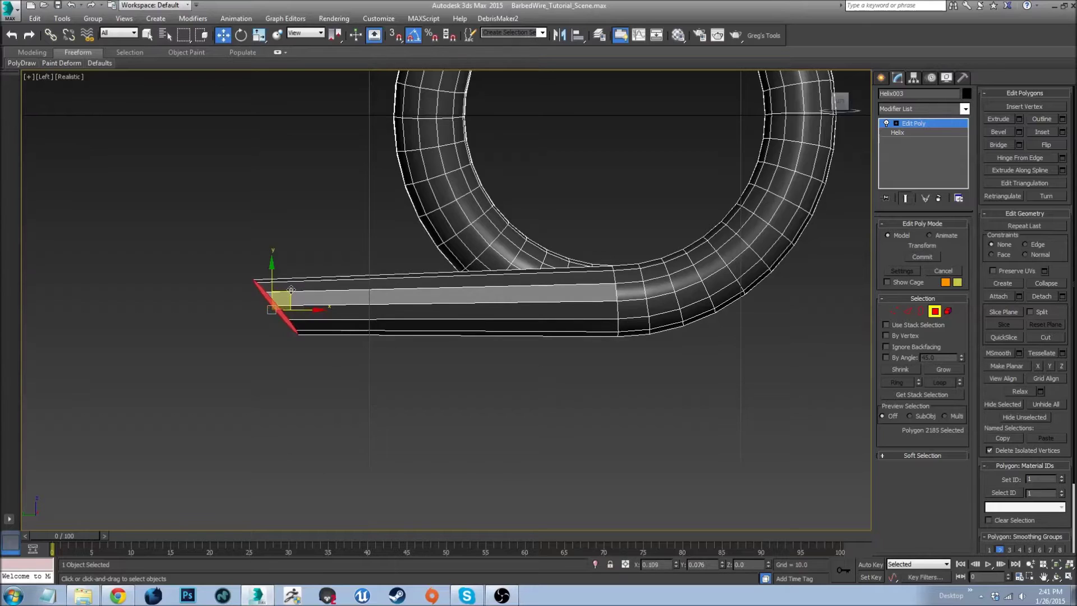
# - Rotate the upper prong's end-cap polygons 50 degrees in the Left view to give it a slanted cut
pyautogui.scroll(-6, 309, 263)
pyautogui.moveTo(313, 200); pyautogui.dragTo(392, 370, button='middle')
pyautogui.scroll(4, 351, 360)
pyautogui.moveTo(263, 203); pyautogui.dragTo(441, 419)
pyautogui.keyDown('alt'); pyautogui.moveTo(425, 241); pyautogui.dragTo(504, 475); pyautogui.keyUp('alt')
pyautogui.moveTo(428, 384); pyautogui.dragTo(633, 328, button='middle')
pyautogui.press('e')
pyautogui.moveTo(601, 264); pyautogui.dragTo(581, 242)
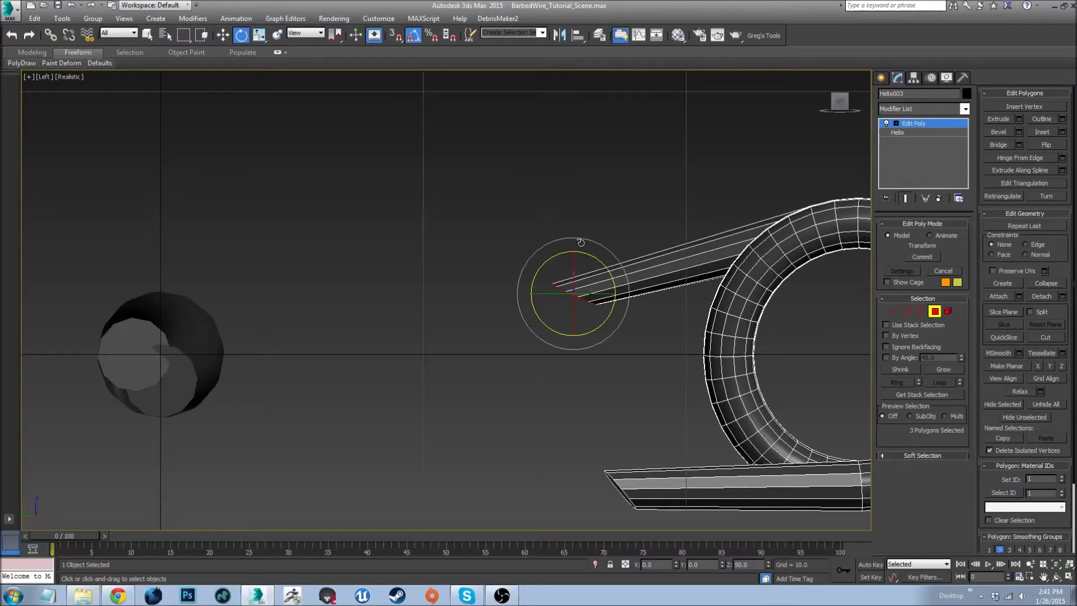
# - Leave polygon editing and add a TurboSmooth modifier to the coil
pyautogui.moveTo(601, 341); pyautogui.dragTo(462, 237, button='middle')
pyautogui.click(917, 107)
pyautogui.click(917, 106)
pyautogui.click(920, 124)
pyautogui.click(917, 109)
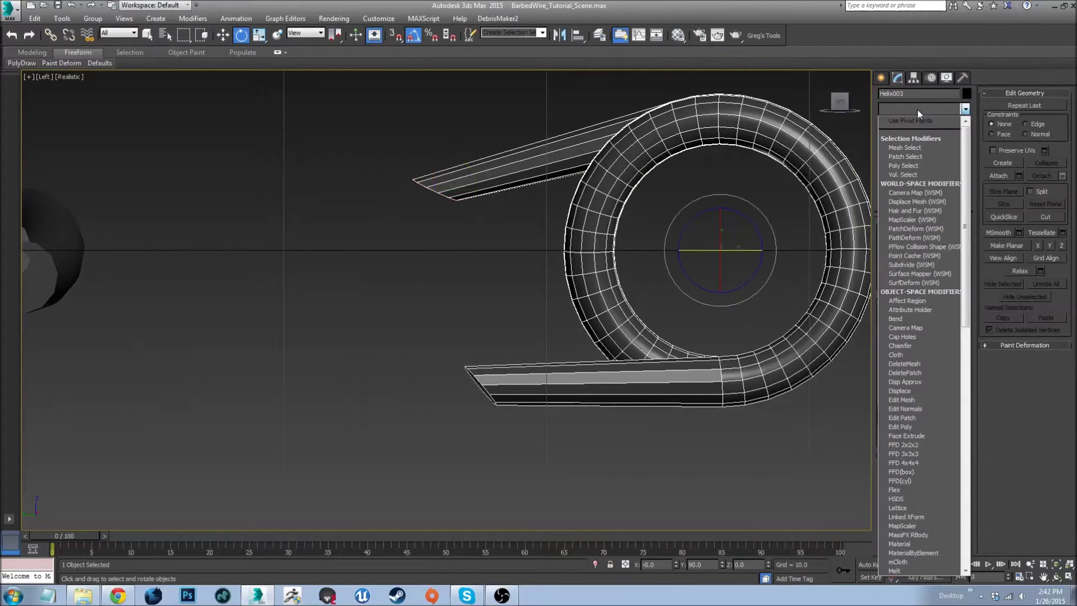
pyautogui.write('tu')
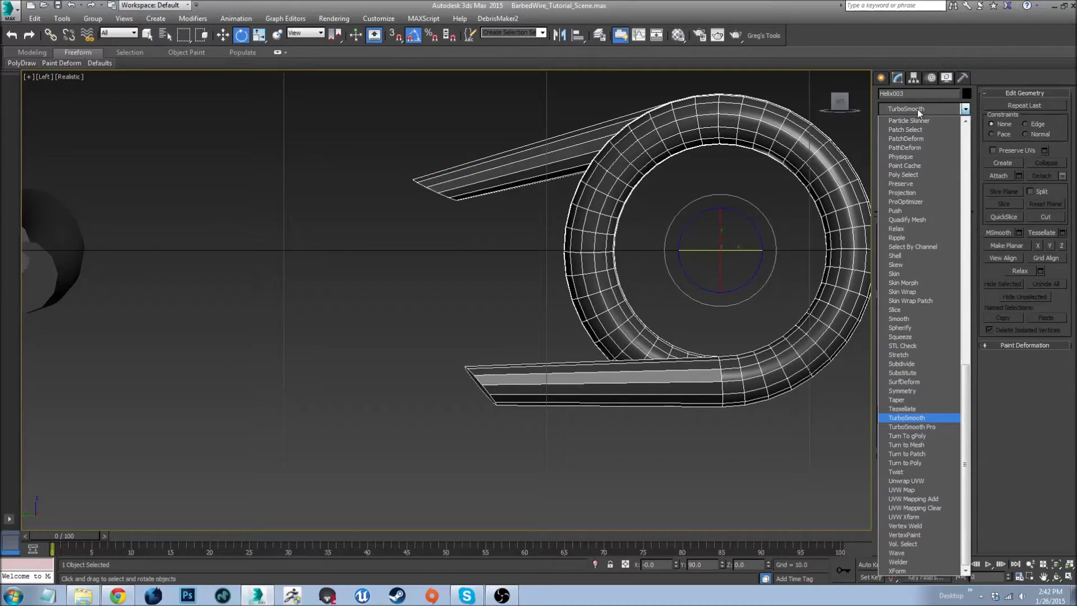
pyautogui.press('Return')
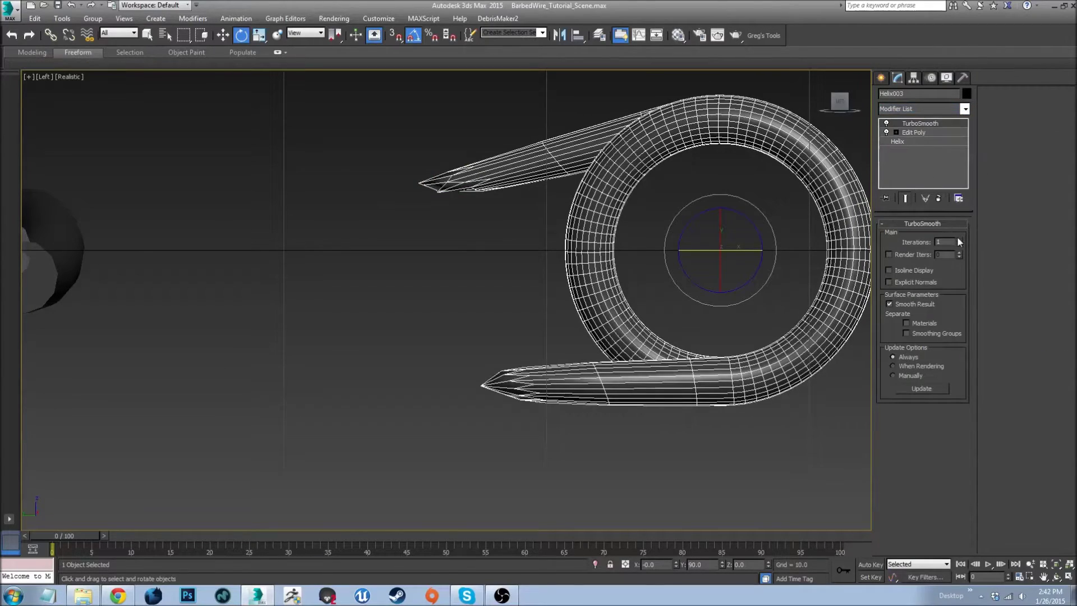
# - Show the viewport polygon statistics and set the TurboSmooth iterations to 2
pyautogui.moveTo(641, 240); pyautogui.dragTo(474, 256, button='middle')
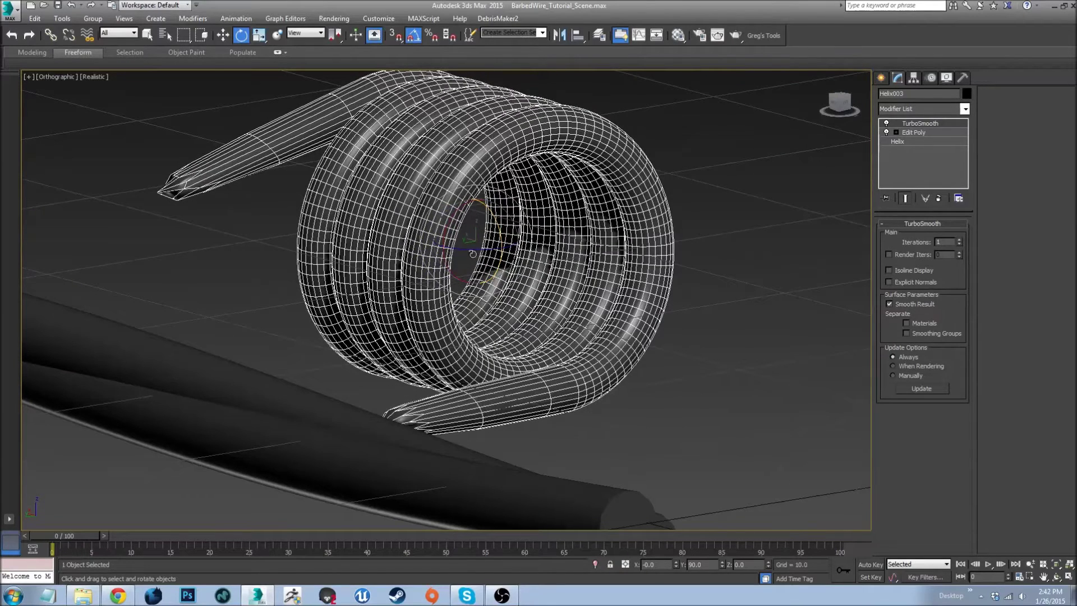
pyautogui.moveTo(689, 254); pyautogui.dragTo(679, 267, button='middle')
pyautogui.press('7')
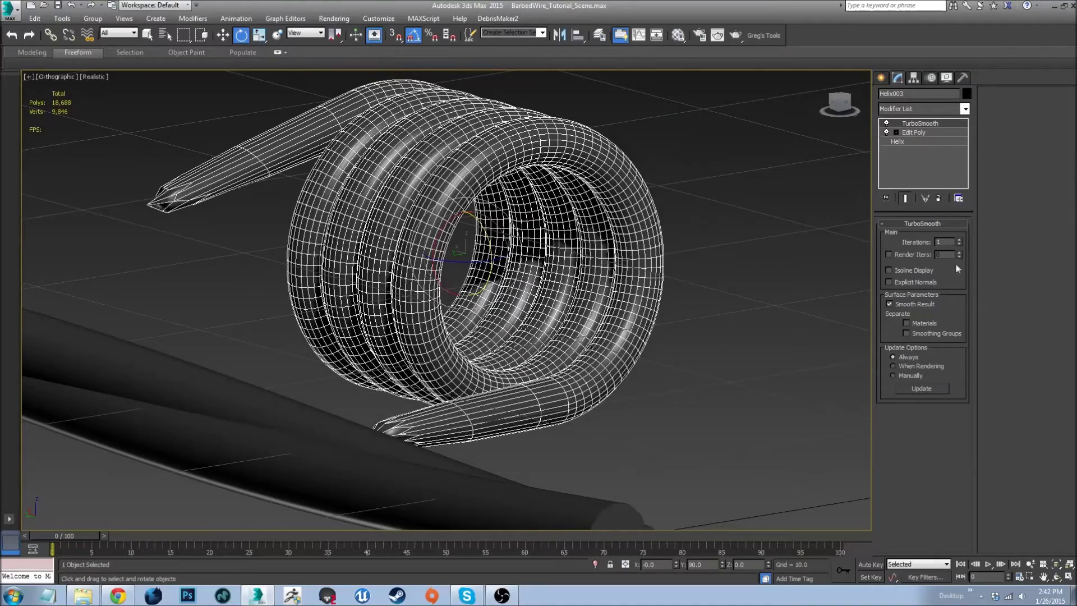
pyautogui.click(959, 240)
pyautogui.keyDown('alt'); pyautogui.moveTo(853, 271); pyautogui.dragTo(685, 283, button='middle'); pyautogui.keyUp('alt')
# - Return to the Edit Poly polygon level beneath TurboSmooth and switch the TurboSmooth effect off
pyautogui.click(933, 133)
pyautogui.moveTo(606, 314); pyautogui.dragTo(706, 239, button='middle')
pyautogui.press('4')
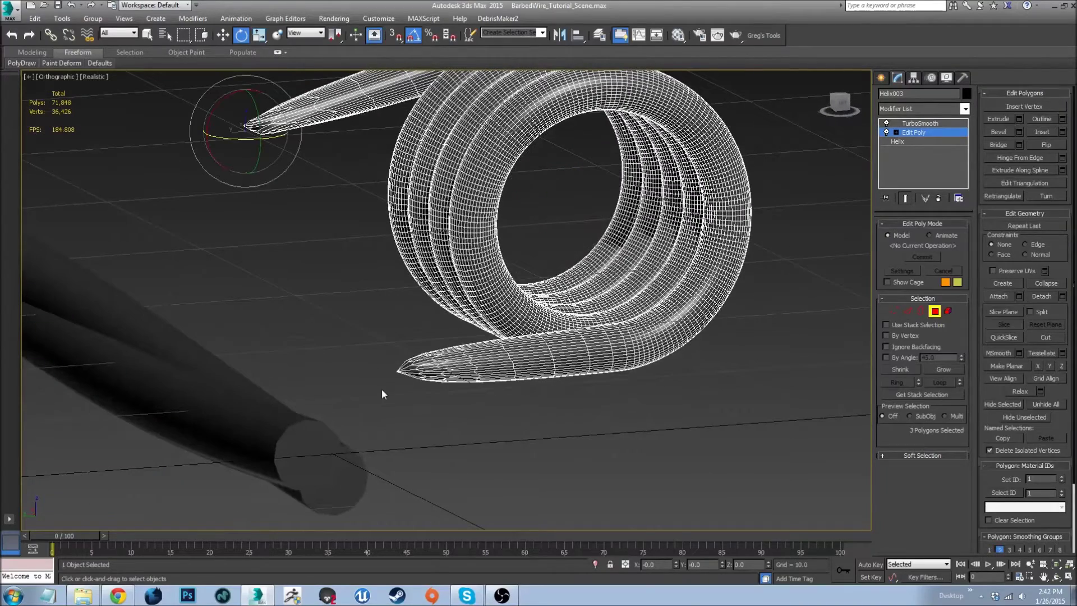
pyautogui.click(399, 375)
pyautogui.click(465, 427)
pyautogui.click(886, 123)
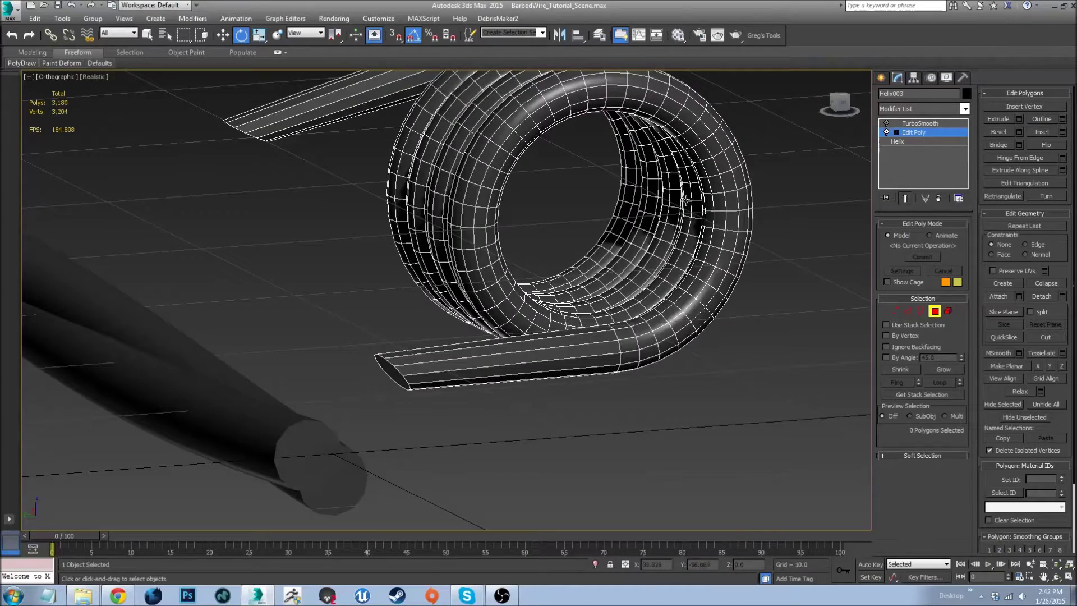
# - Inset the end-cap polygons of both prongs by 0.125, and apply the inset a second time
pyautogui.moveTo(386, 362); pyautogui.dragTo(447, 370, button='middle')
pyautogui.click(448, 370)
pyautogui.scroll(8, 447, 370)
pyautogui.moveTo(487, 338); pyautogui.dragTo(554, 406, button='middle')
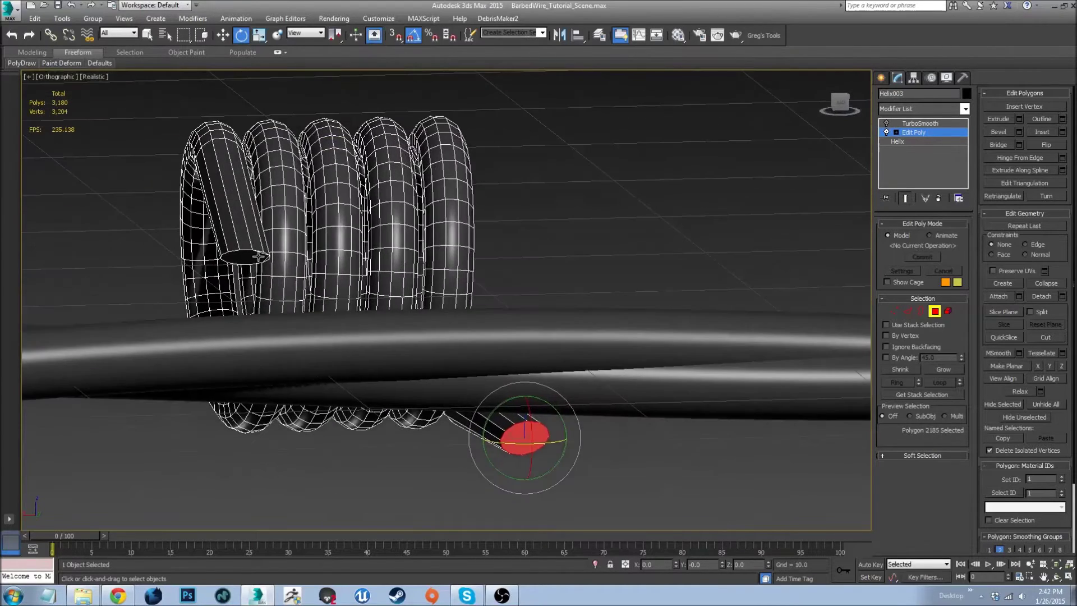
pyautogui.scroll(8, 259, 254)
pyautogui.keyDown('ctrl'); pyautogui.click(285, 256); pyautogui.keyUp('ctrl')
pyautogui.keyDown('ctrl'); pyautogui.click(314, 284); pyautogui.keyUp('ctrl')
pyautogui.keyDown('ctrl'); pyautogui.click(282, 287); pyautogui.keyUp('ctrl')
pyautogui.press('i')
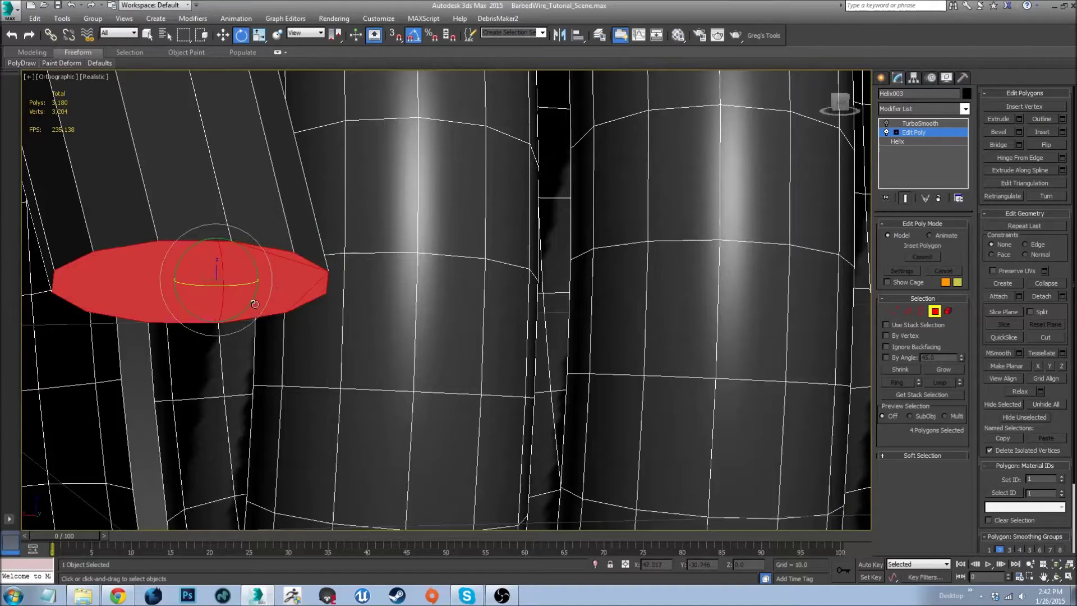
pyautogui.moveTo(454, 323); pyautogui.dragTo(454, 308)
pyautogui.moveTo(361, 337); pyautogui.dragTo(328, 316, button='middle')
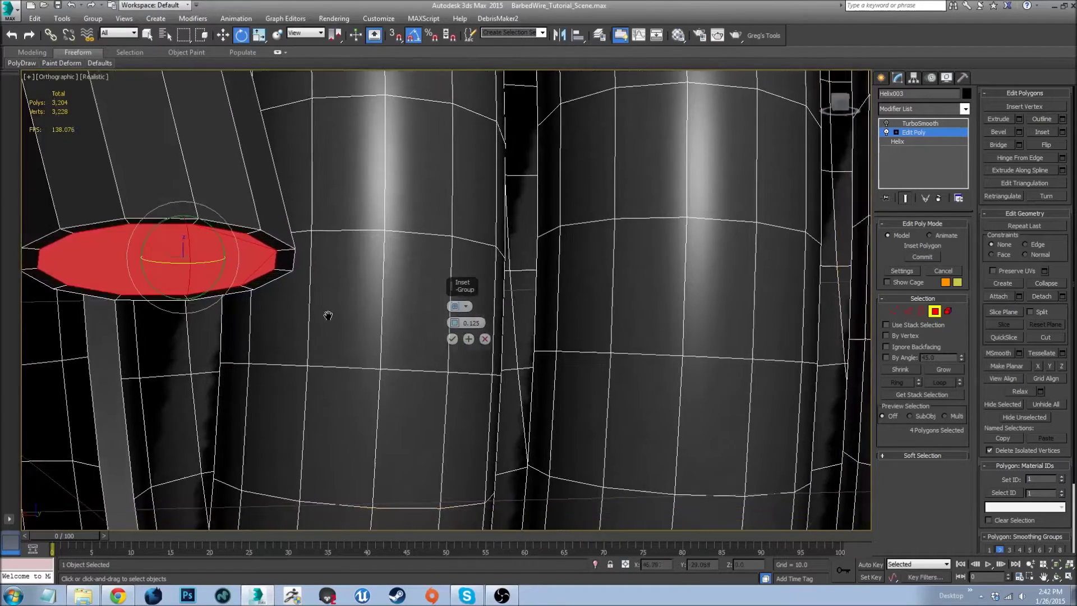
pyautogui.scroll(-5, 328, 315)
pyautogui.click(452, 339)
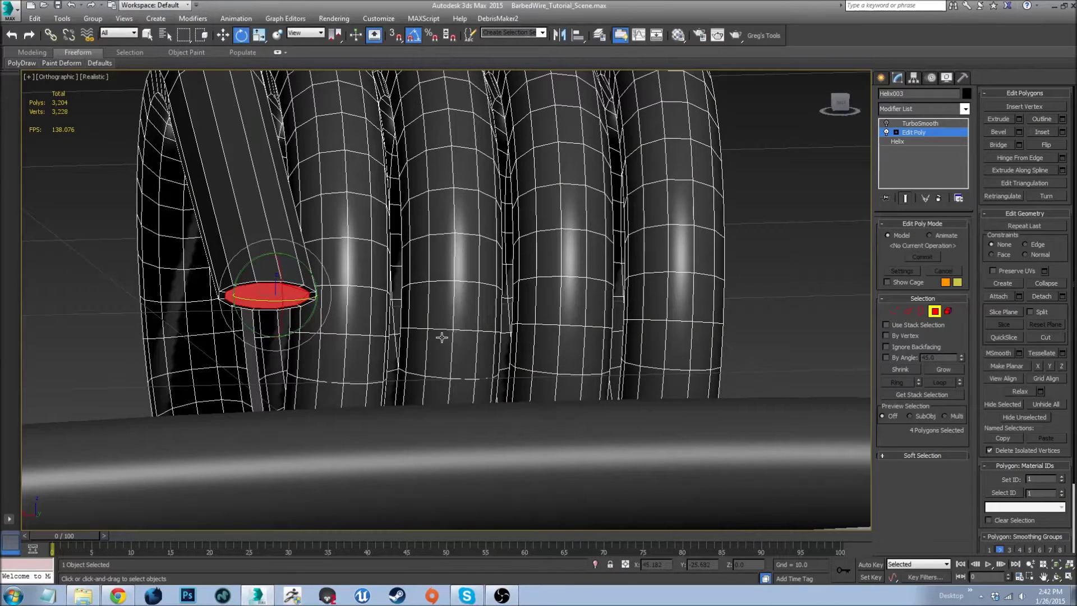
pyautogui.click(456, 339)
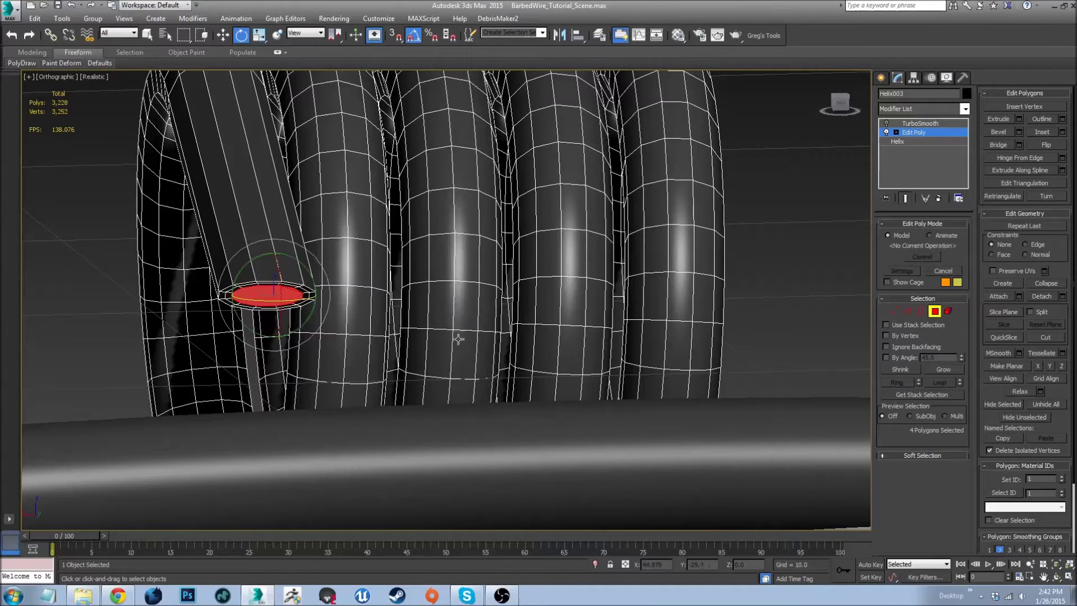
# - Turn the TurboSmooth modifier back on and leave the coil's polygon editing level
pyautogui.click(765, 300)
pyautogui.click(886, 123)
pyautogui.scroll(-3, 482, 280)
pyautogui.keyDown('alt'); pyautogui.moveTo(482, 281); pyautogui.dragTo(315, 328, button='middle'); pyautogui.keyUp('alt')
pyautogui.scroll(-4, 355, 326)
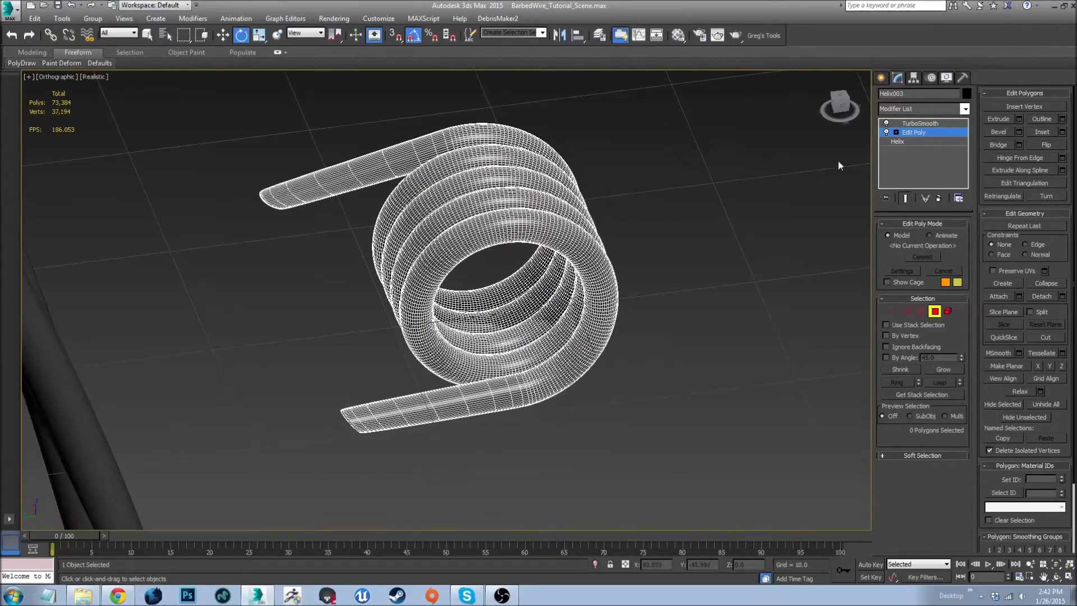
pyautogui.click(913, 135)
pyautogui.click(695, 253)
pyautogui.moveTo(600, 295); pyautogui.dragTo(478, 317, button='middle')
pyautogui.scroll(-5, 581, 310)
pyautogui.click(530, 306)
pyautogui.scroll(5, 530, 306)
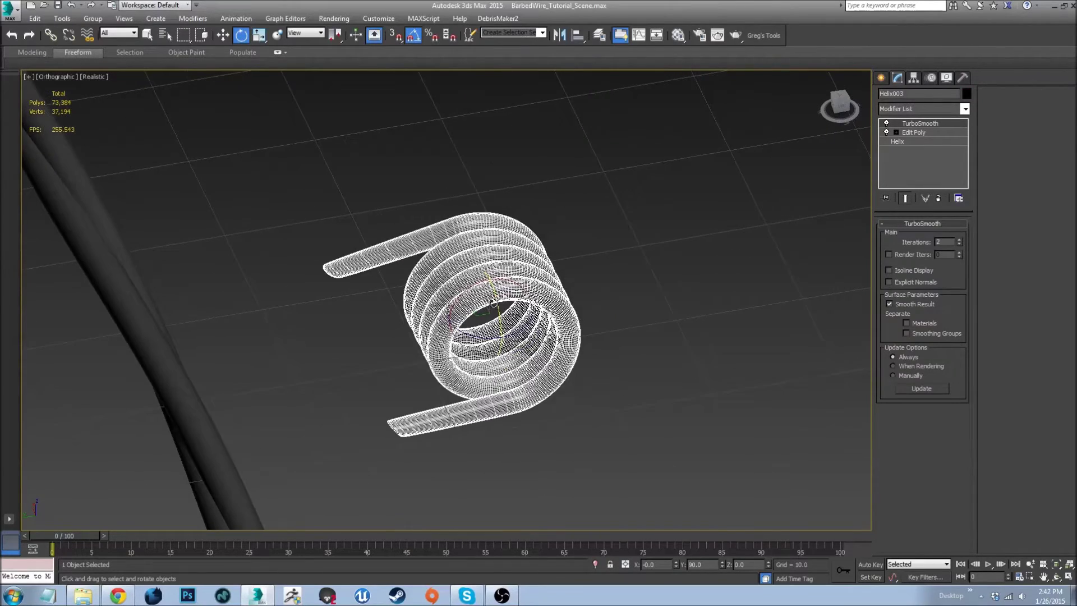
# - Add a Mirror modifier with Copy enabled between the coil's Edit Poly and TurboSmooth, using Y as the mirror axis
pyautogui.scroll(3, 478, 317)
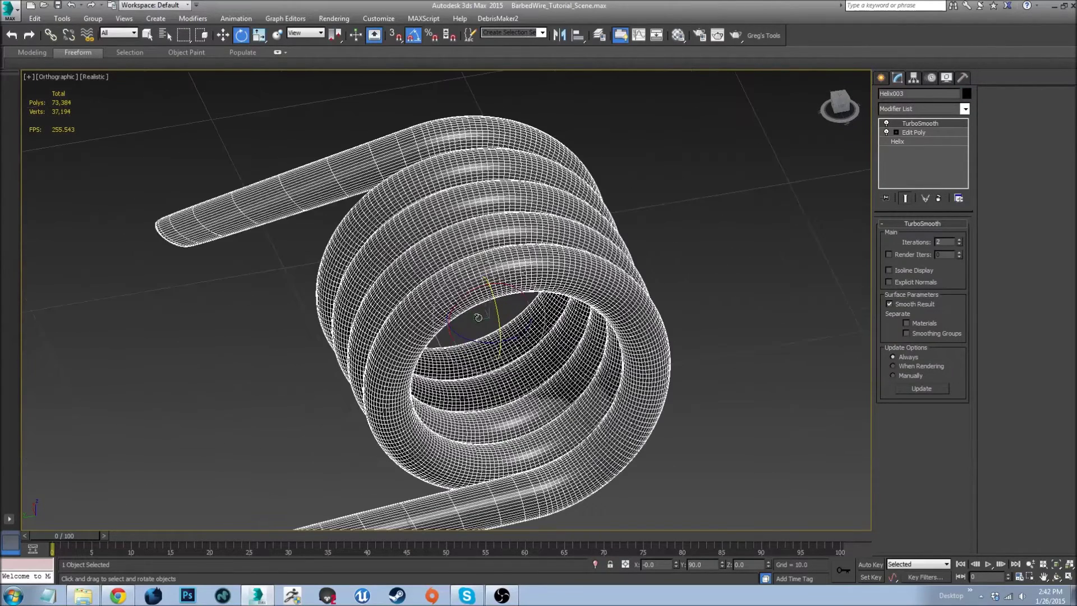
pyautogui.click(914, 133)
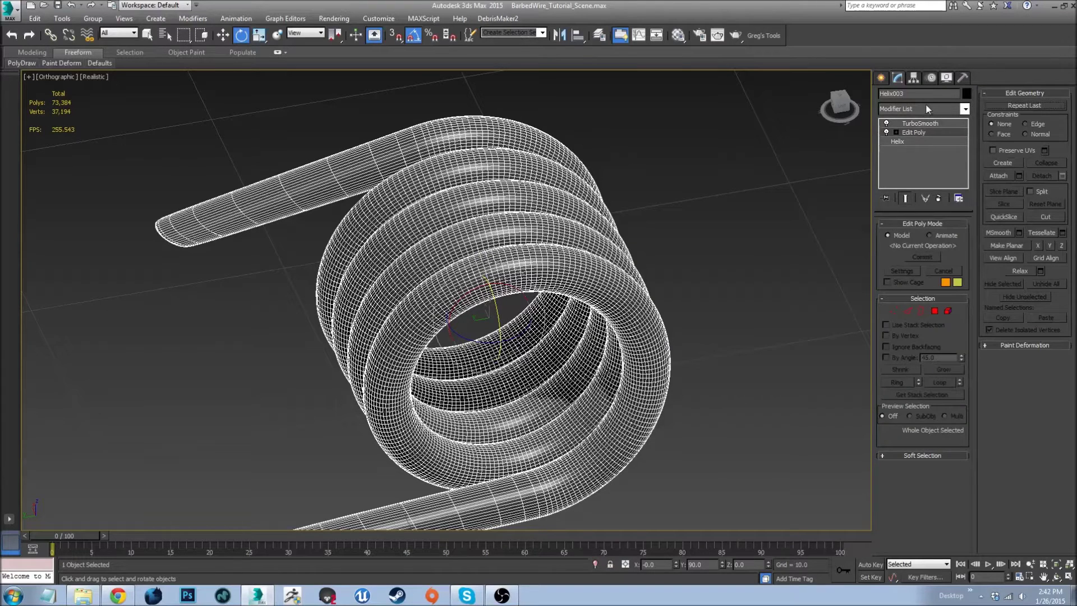
pyautogui.click(923, 107)
pyautogui.write('mi')
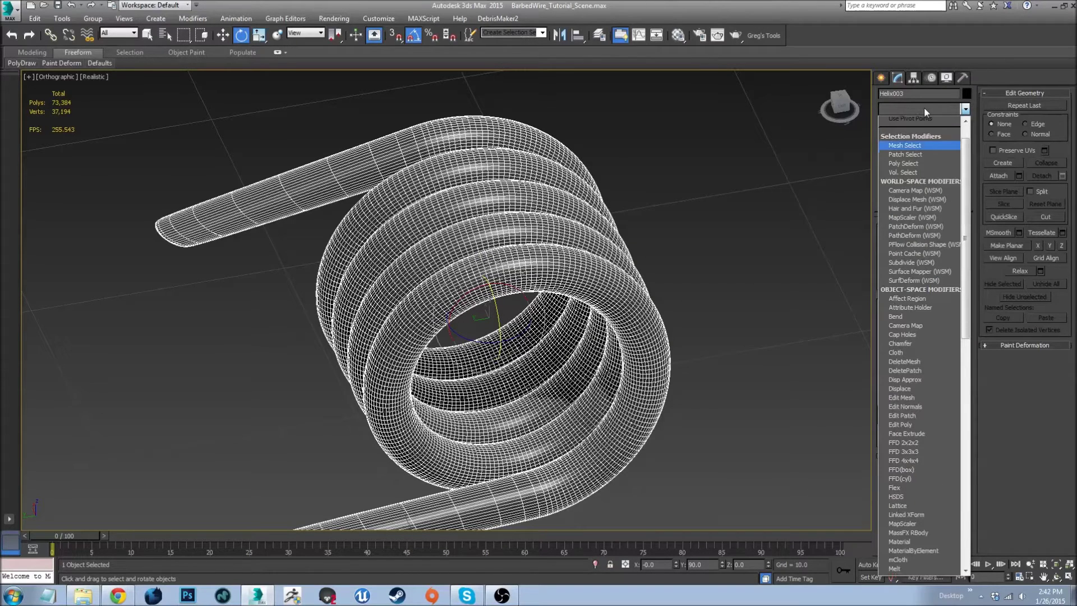
pyautogui.press('Return')
pyautogui.keyDown('alt'); pyautogui.moveTo(689, 197); pyautogui.dragTo(859, 266, button='middle'); pyautogui.keyUp('alt')
pyautogui.click(916, 303)
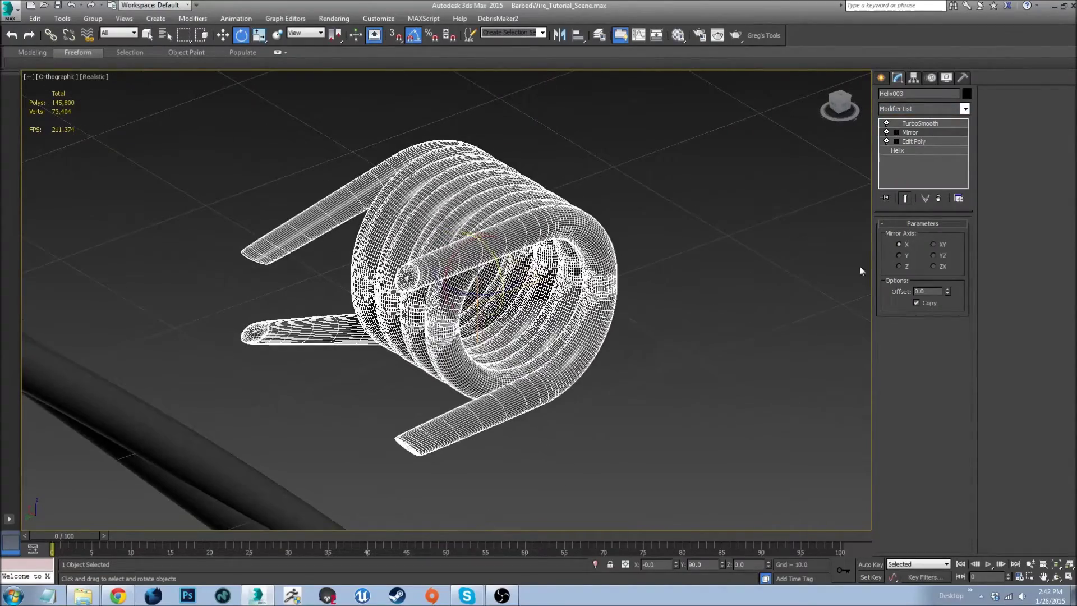
pyautogui.click(898, 255)
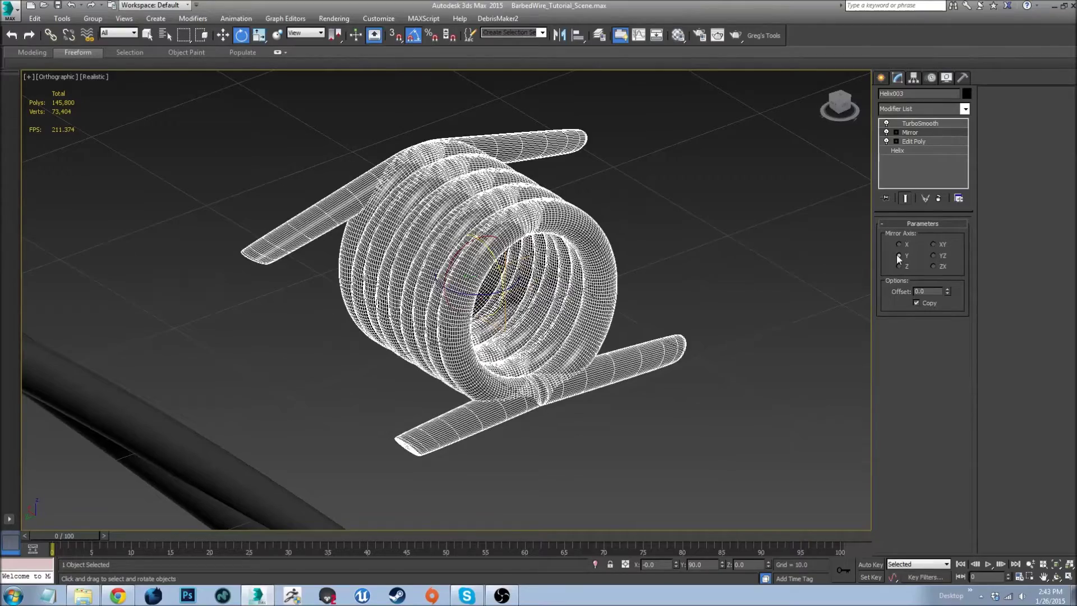
pyautogui.keyDown('alt'); pyautogui.moveTo(421, 246); pyautogui.dragTo(400, 230, button='middle'); pyautogui.keyUp('alt')
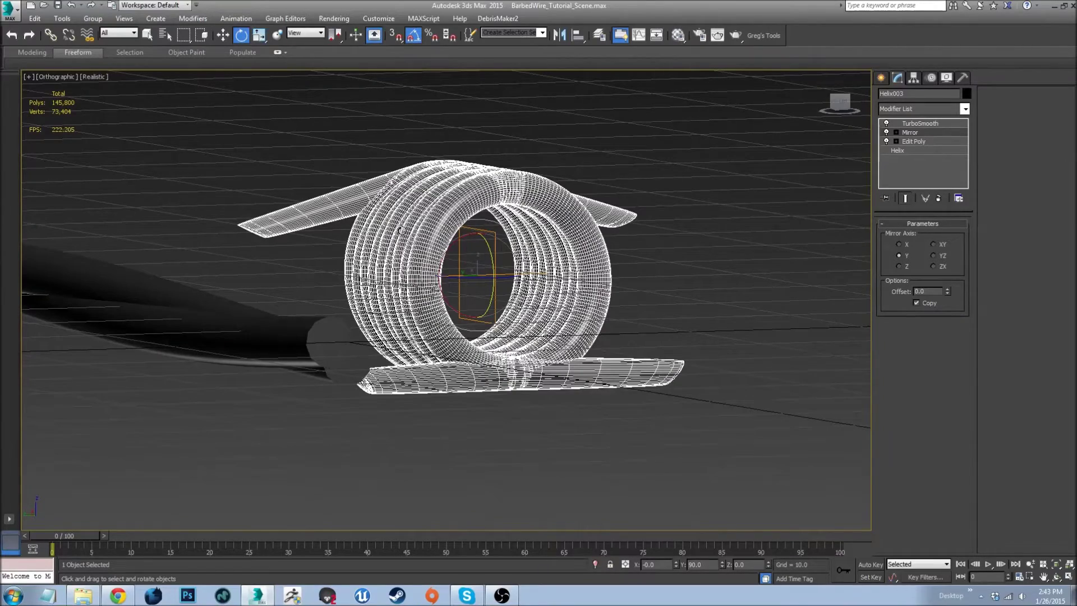
pyautogui.keyDown('alt'); pyautogui.moveTo(400, 230); pyautogui.dragTo(577, 241, button='middle'); pyautogui.keyUp('alt')
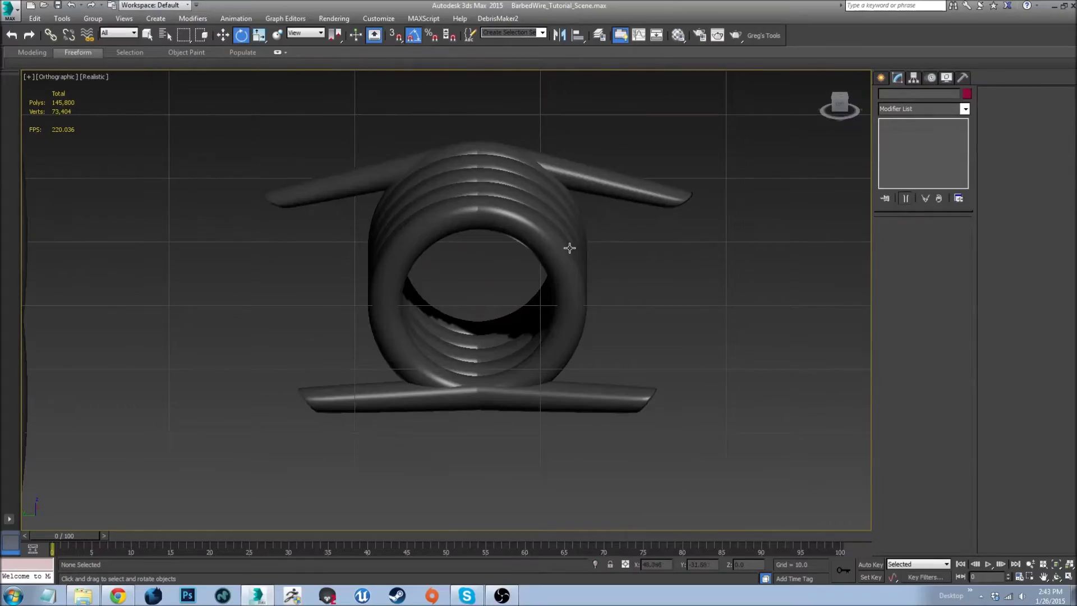
# - Try moving the Mirror Center of the coil's Mirror modifier to reposition the mirrored copy
pyautogui.click(586, 249)
pyautogui.keyDown('alt'); pyautogui.moveTo(619, 261); pyautogui.dragTo(523, 275, button='middle'); pyautogui.keyUp('alt')
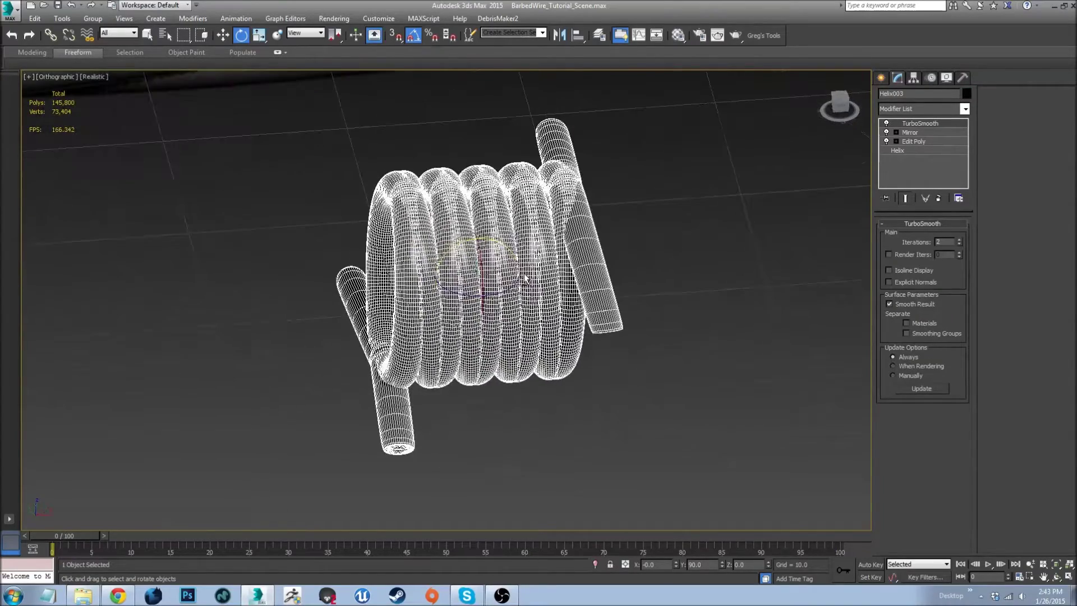
pyautogui.click(909, 133)
pyautogui.click(916, 141)
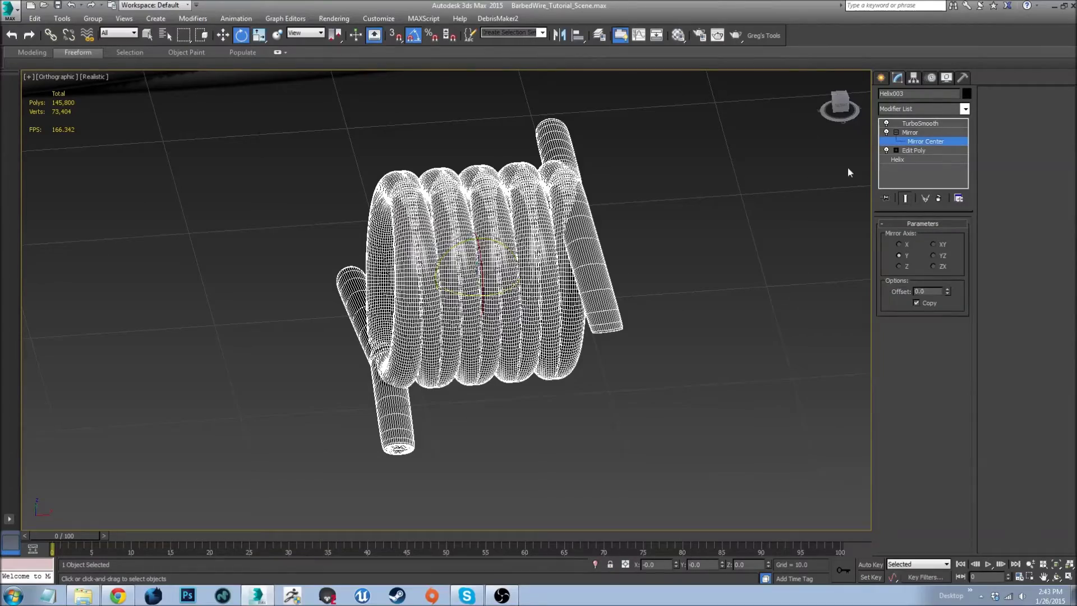
pyautogui.keyDown('alt'); pyautogui.moveTo(586, 223); pyautogui.dragTo(654, 236, button='middle'); pyautogui.keyUp('alt')
pyautogui.press('w')
pyautogui.moveTo(476, 263); pyautogui.dragTo(302, 281)
pyautogui.hotkey('ctrl', 'z')
pyautogui.keyDown('alt'); pyautogui.moveTo(359, 276); pyautogui.dragTo(456, 296, button='middle'); pyautogui.keyUp('alt')
pyautogui.moveTo(516, 273); pyautogui.dragTo(339, 269)
pyautogui.hotkey('ctrl', 'z')
pyautogui.keyDown('alt'); pyautogui.moveTo(471, 270); pyautogui.dragTo(507, 253, button='middle'); pyautogui.keyUp('alt')
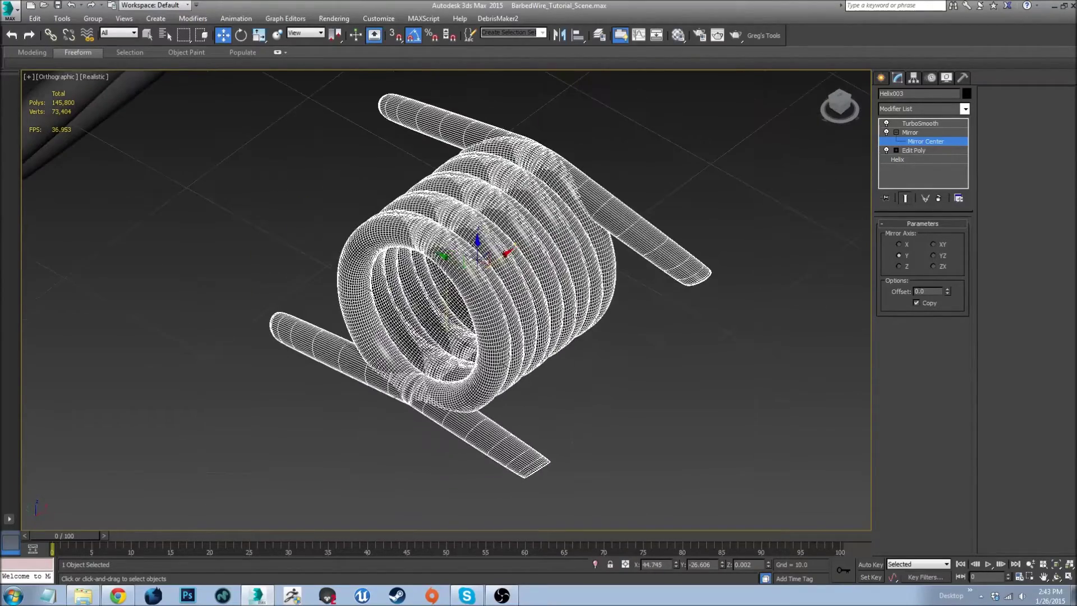
pyautogui.moveTo(458, 260); pyautogui.dragTo(423, 242)
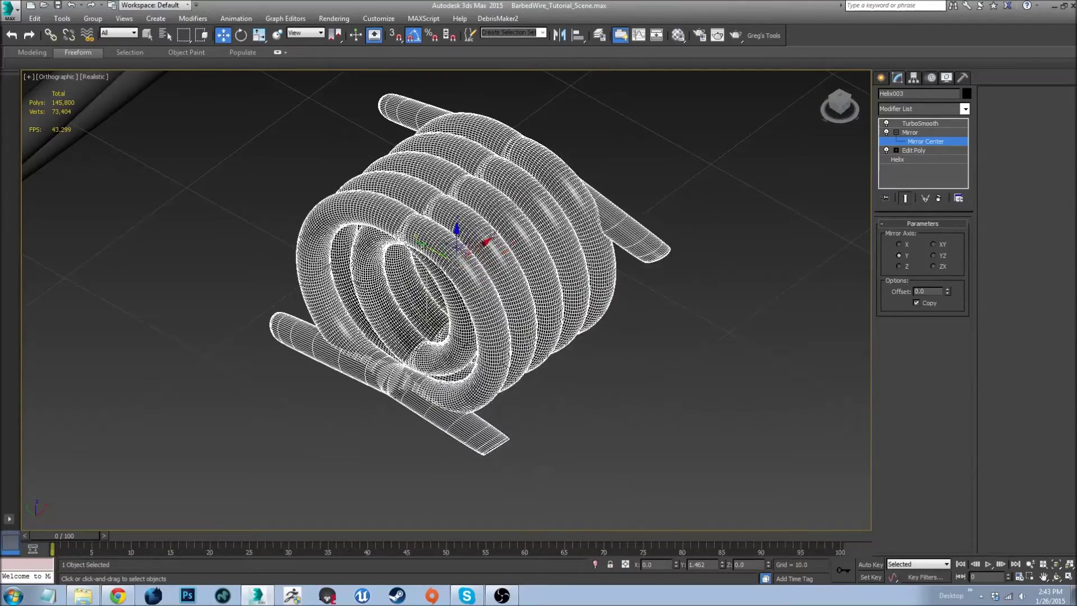
# - Try offsetting the mirrored copy along the Y axis, and undo the offset
pyautogui.keyDown('alt'); pyautogui.moveTo(503, 268); pyautogui.dragTo(583, 215, button='middle'); pyautogui.keyUp('alt')
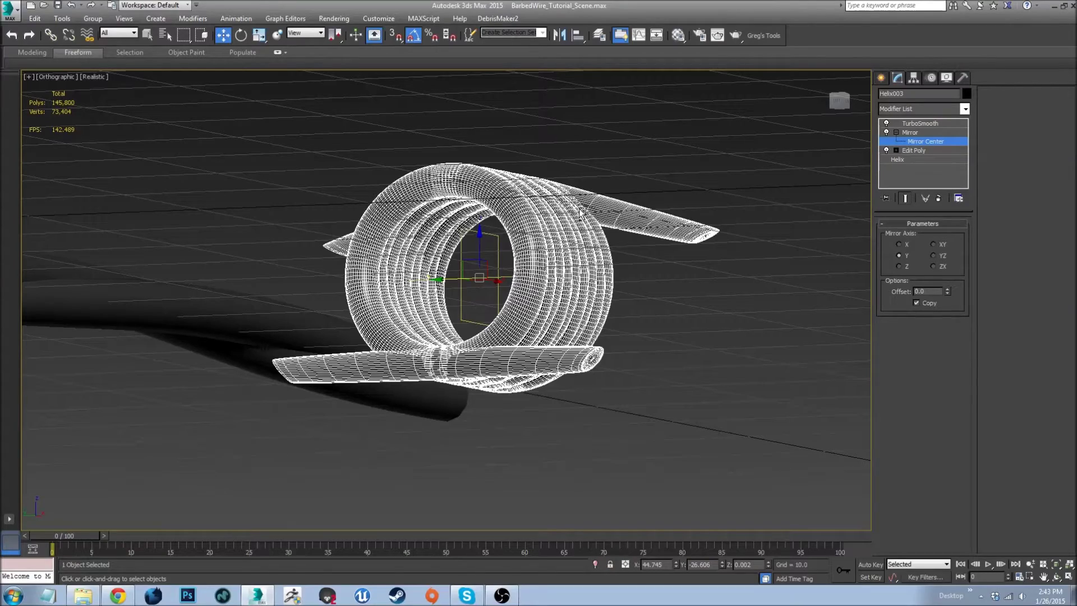
pyautogui.keyDown('alt'); pyautogui.moveTo(580, 212); pyautogui.dragTo(682, 247, button='middle'); pyautogui.keyUp('alt')
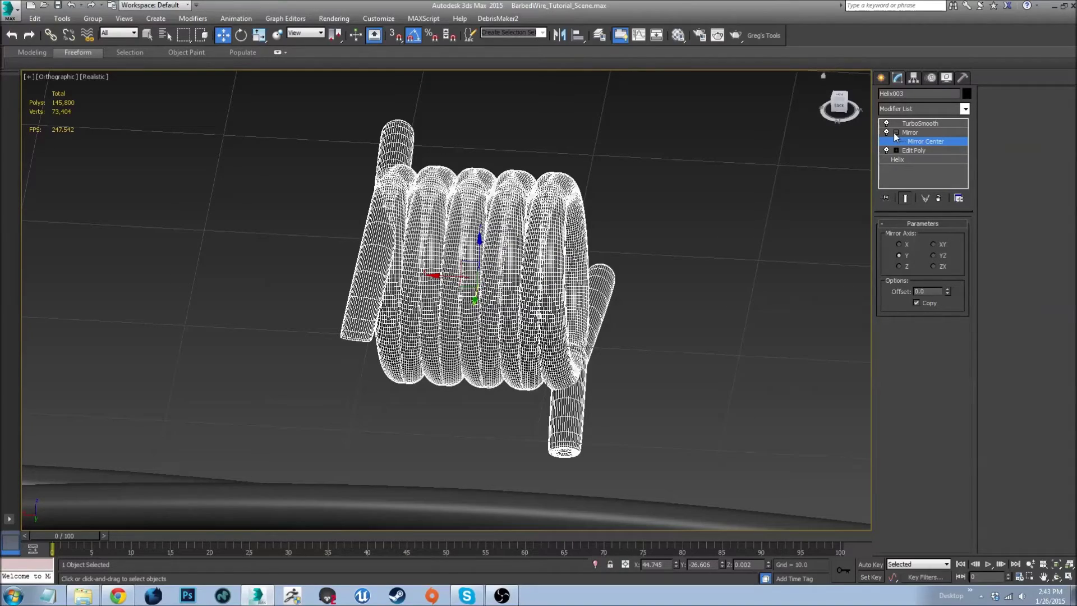
pyautogui.moveTo(946, 292); pyautogui.dragTo(928, 241)
pyautogui.hotkey('ctrl', 'z')
pyautogui.keyDown('alt'); pyautogui.moveTo(735, 240); pyautogui.dragTo(662, 241, button='middle'); pyautogui.keyUp('alt')
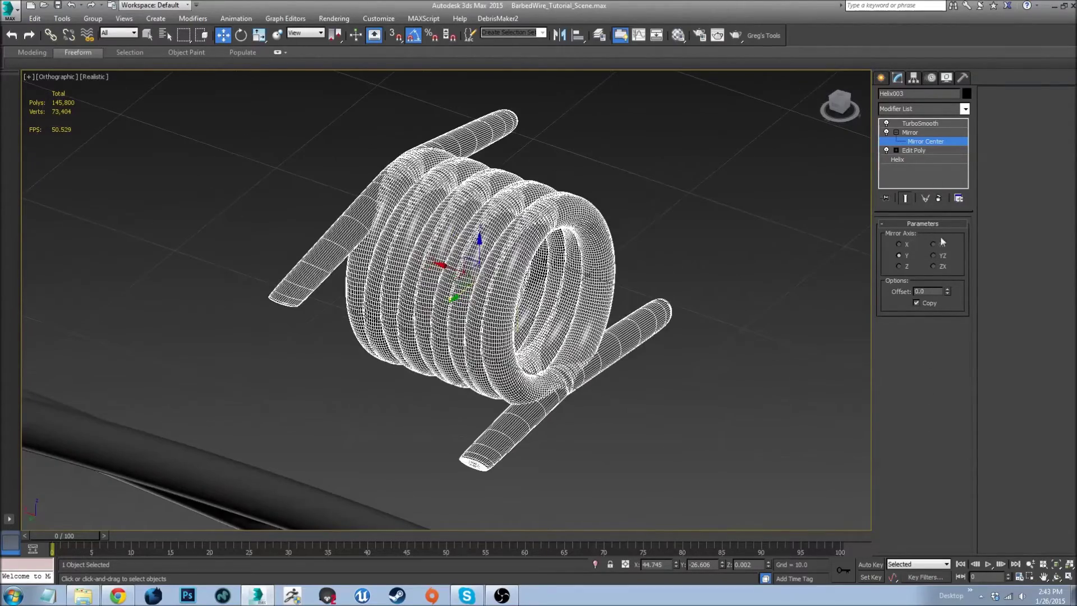
# - Try mirroring the coil about the X axis with an offset, and delete the Mirror modifier from the stack
pyautogui.click(899, 244)
pyautogui.click(898, 256)
pyautogui.click(899, 245)
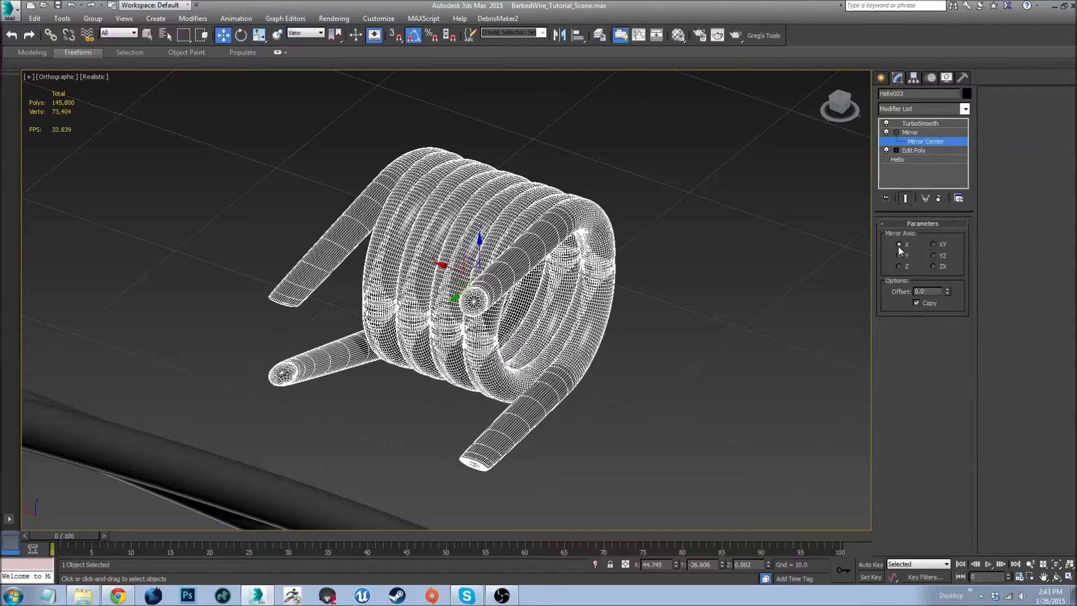
pyautogui.moveTo(947, 291); pyautogui.dragTo(928, 202)
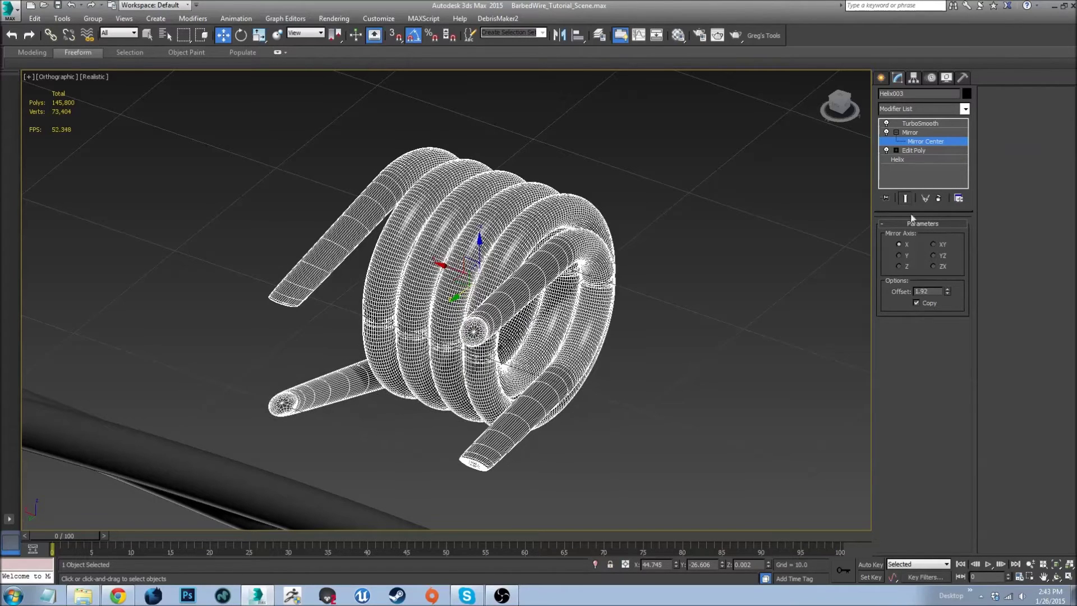
pyautogui.rightClick(928, 202)
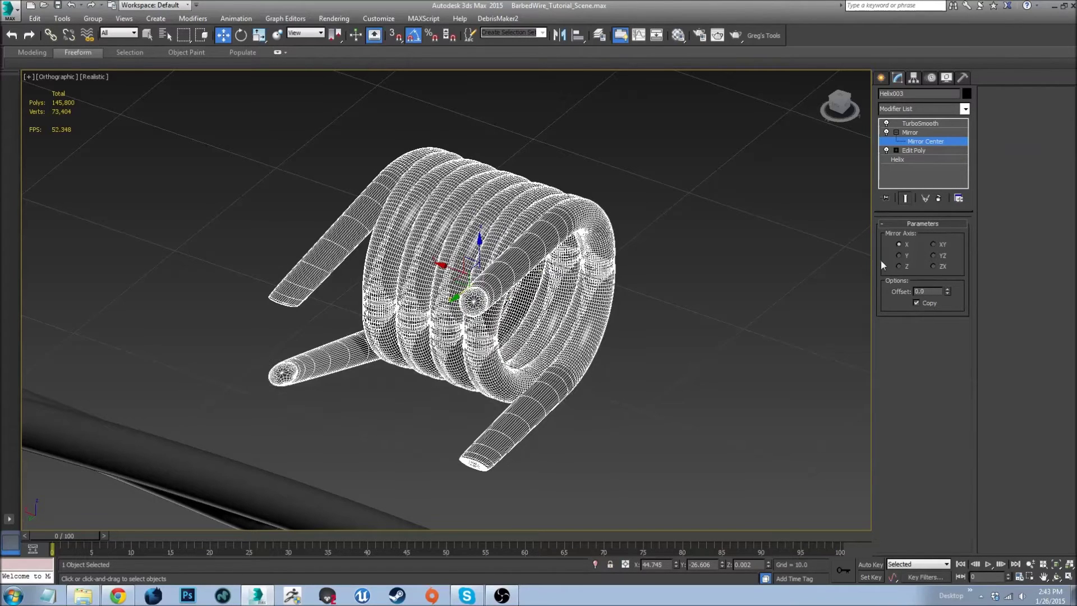
pyautogui.rightClick(911, 133)
pyautogui.click(921, 148)
# - Switch to the perspective view and move the barb coil onto the twisted wire strands
pyautogui.keyDown('alt'); pyautogui.moveTo(692, 230); pyautogui.dragTo(481, 236, button='middle'); pyautogui.keyUp('alt')
pyautogui.press('p')
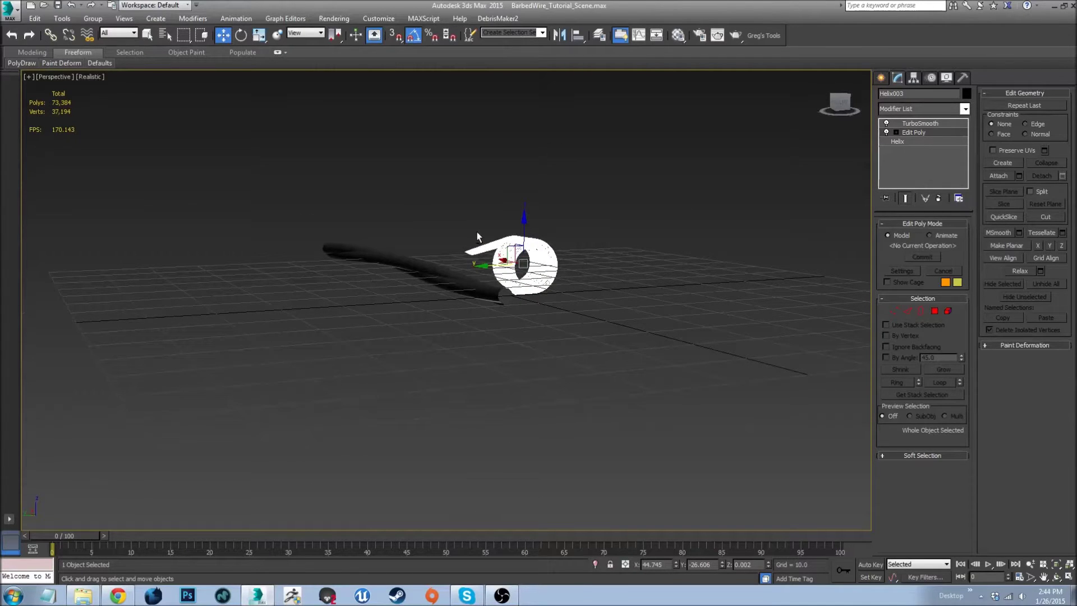
pyautogui.keyDown('alt'); pyautogui.moveTo(477, 237); pyautogui.dragTo(448, 229, button='middle'); pyautogui.keyUp('alt')
pyautogui.scroll(4, 492, 259)
pyautogui.scroll(-3, 448, 229)
pyautogui.moveTo(546, 252); pyautogui.dragTo(662, 240, button='middle')
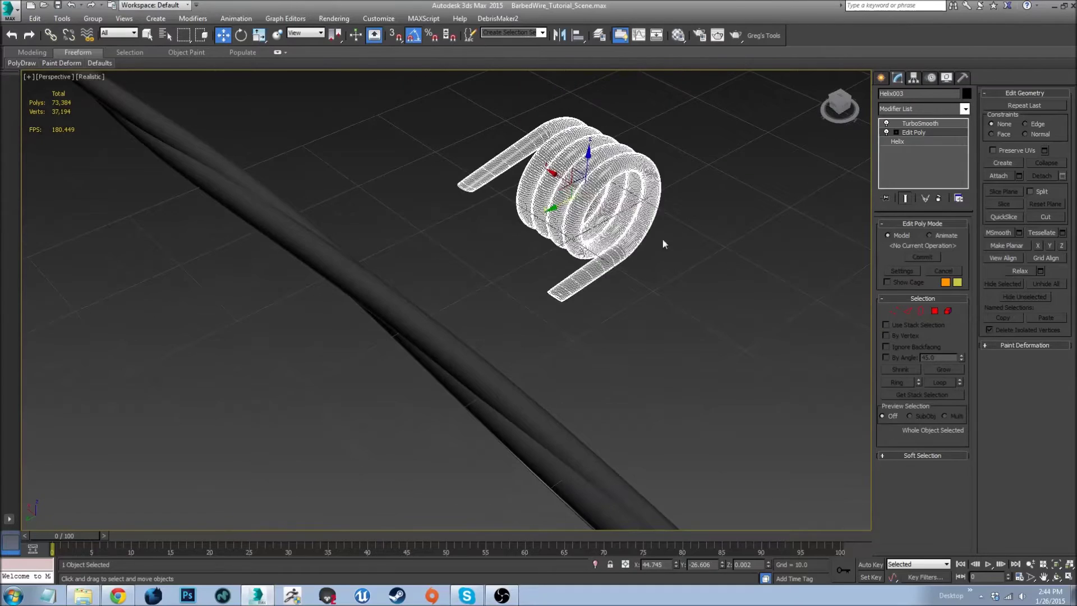
pyautogui.click(662, 243)
pyautogui.click(584, 201)
pyautogui.moveTo(568, 209); pyautogui.dragTo(309, 298)
pyautogui.keyDown('alt'); pyautogui.moveTo(309, 297); pyautogui.dragTo(348, 291, button='middle'); pyautogui.keyUp('alt')
# - Scale the barb coil down so it fits around the two strands
pyautogui.press('r')
pyautogui.moveTo(370, 322); pyautogui.dragTo(360, 389)
pyautogui.scroll(5, 359, 387)
pyautogui.moveTo(432, 263)
pyautogui.mouseDown()
pyautogui.moveTo(432, 283)
pyautogui.moveTo(430, 271)
pyautogui.mouseUp()
pyautogui.keyDown('alt'); pyautogui.moveTo(425, 272); pyautogui.dragTo(538, 252, button='middle'); pyautogui.keyUp('alt')
# - Nudge the scaled coil to wrap evenly around the strands, at about Y -0.479 and Z 0.327
pyautogui.press('w')
pyautogui.keyDown('alt'); pyautogui.moveTo(424, 297); pyautogui.dragTo(428, 307, button='middle'); pyautogui.keyUp('alt')
pyautogui.moveTo(368, 239); pyautogui.dragTo(356, 230)
pyautogui.keyDown('alt'); pyautogui.moveTo(356, 230); pyautogui.dragTo(282, 279, button='middle'); pyautogui.keyUp('alt')
pyautogui.click(281, 278)
pyautogui.scroll(-10, 317, 281)
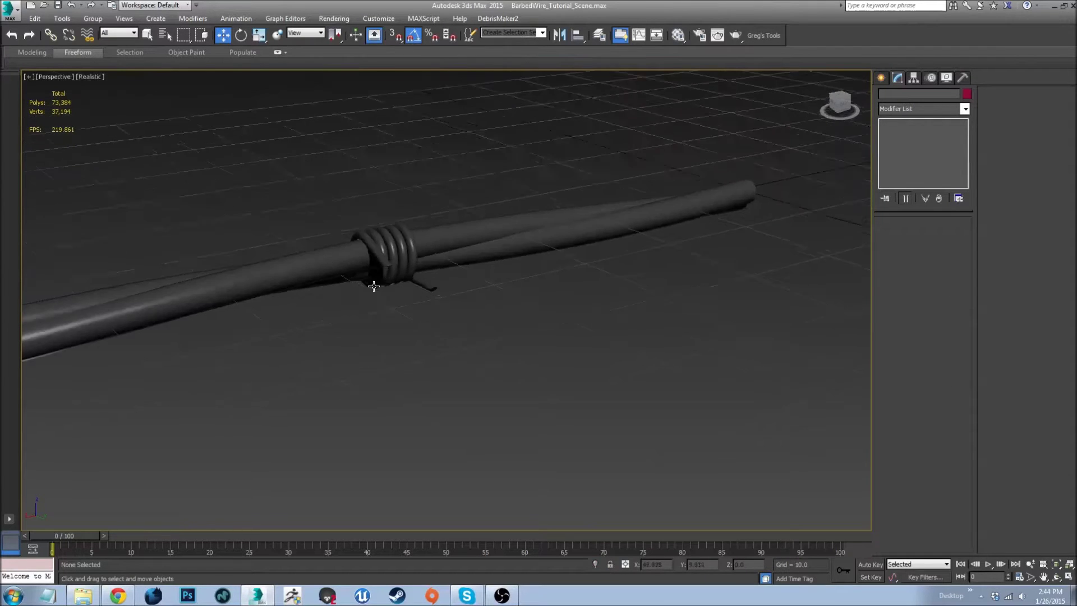
pyautogui.keyDown('alt'); pyautogui.moveTo(290, 314); pyautogui.dragTo(288, 353, button='middle'); pyautogui.keyUp('alt')
pyautogui.scroll(6, 387, 267)
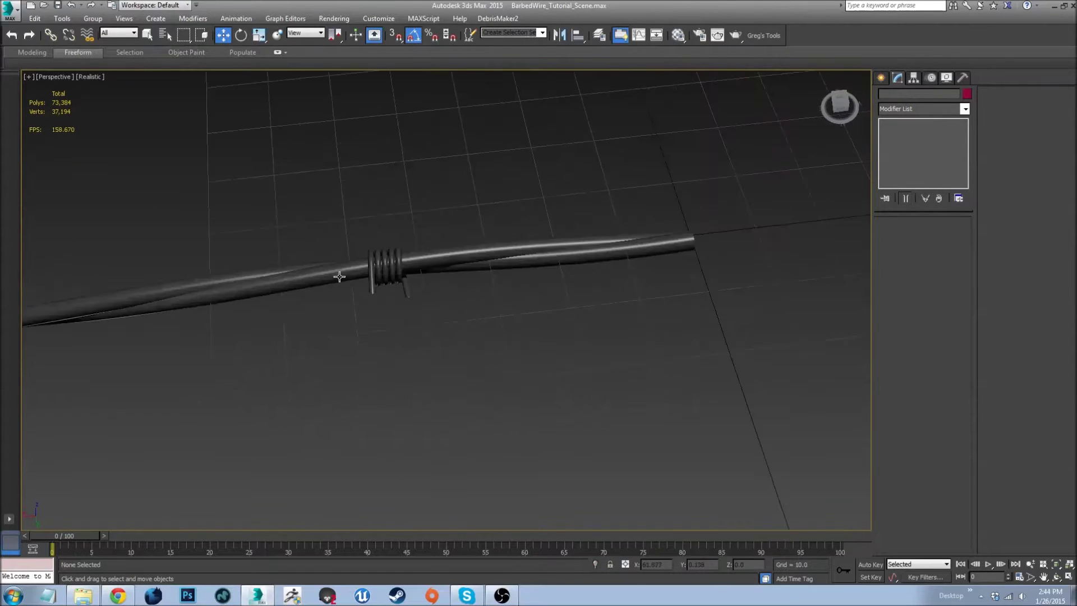
# - In the Top view, move the coil with snapping along X to the middle of the strands, at about X 49.913
pyautogui.click(387, 266)
pyautogui.scroll(-3, 386, 268)
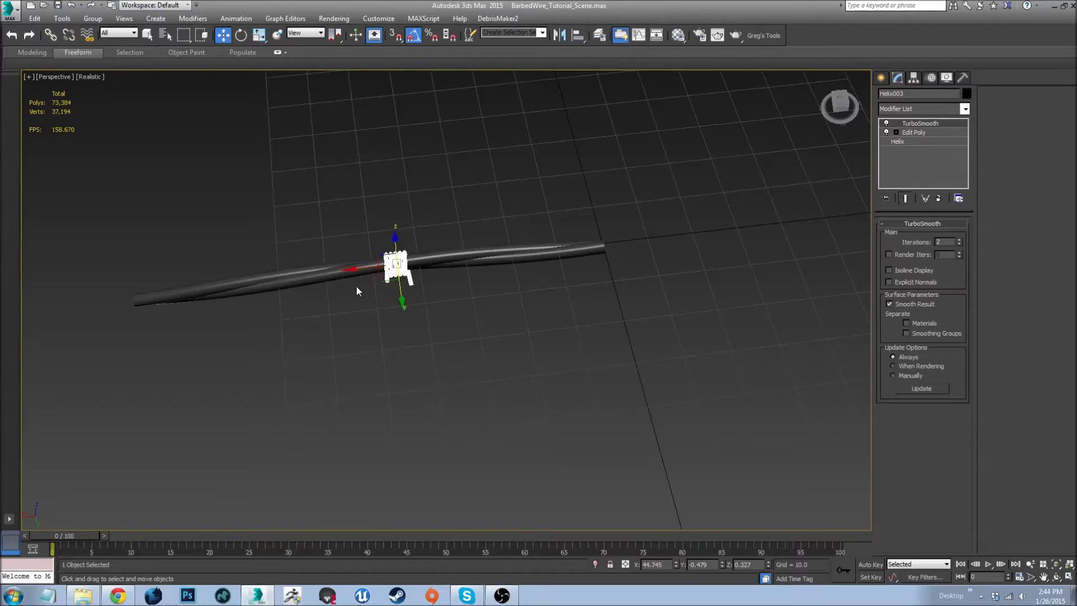
pyautogui.hotkey('ctrl', 'a')
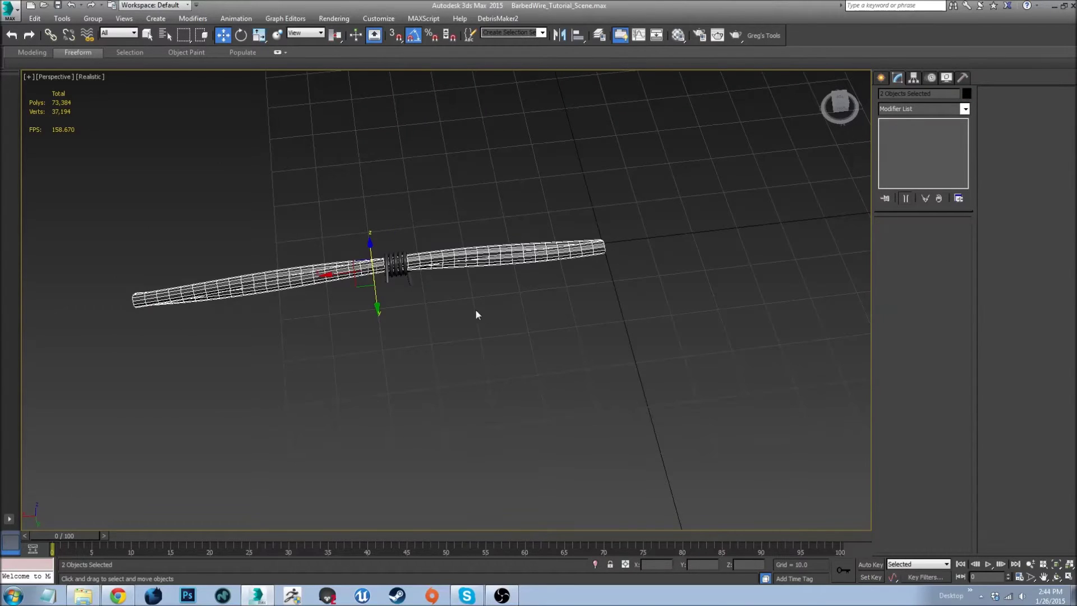
pyautogui.press('t')
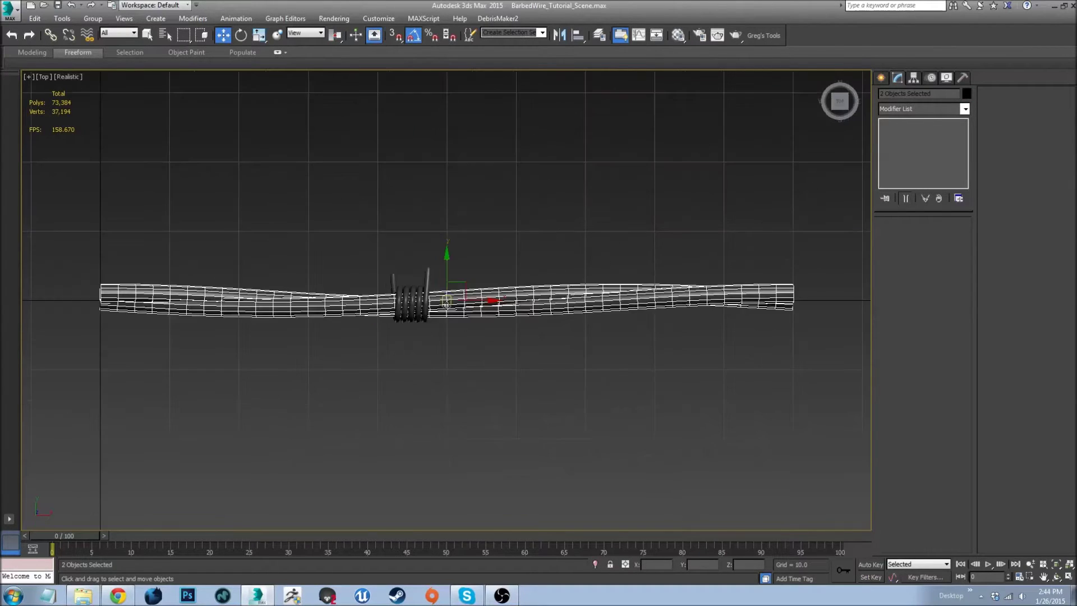
pyautogui.scroll(6, 468, 315)
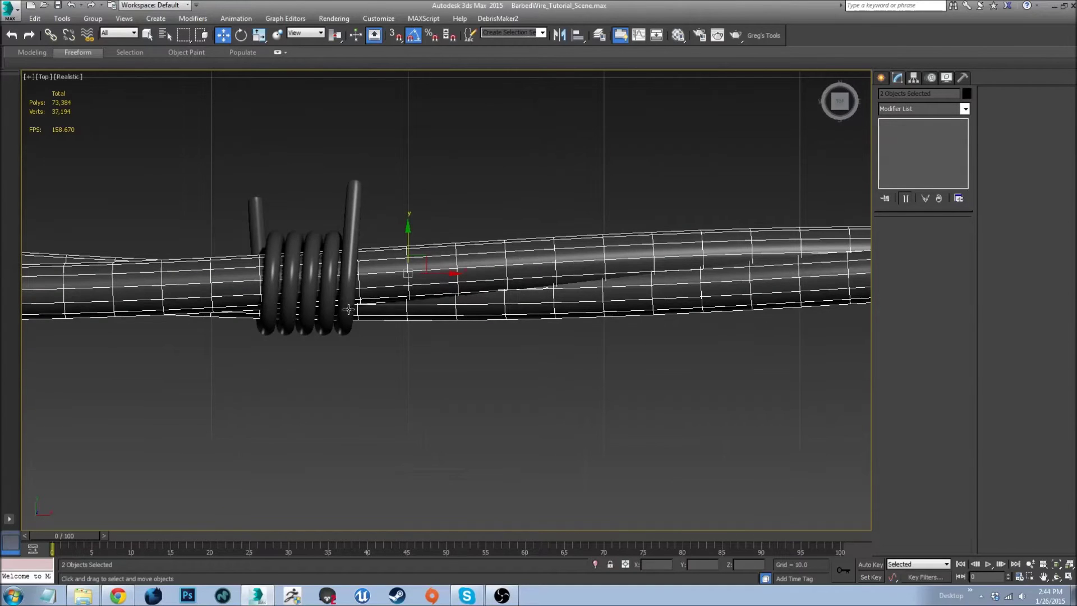
pyautogui.click(324, 292)
pyautogui.press('s')
pyautogui.moveTo(299, 245); pyautogui.dragTo(402, 246)
pyautogui.scroll(-4, 398, 258)
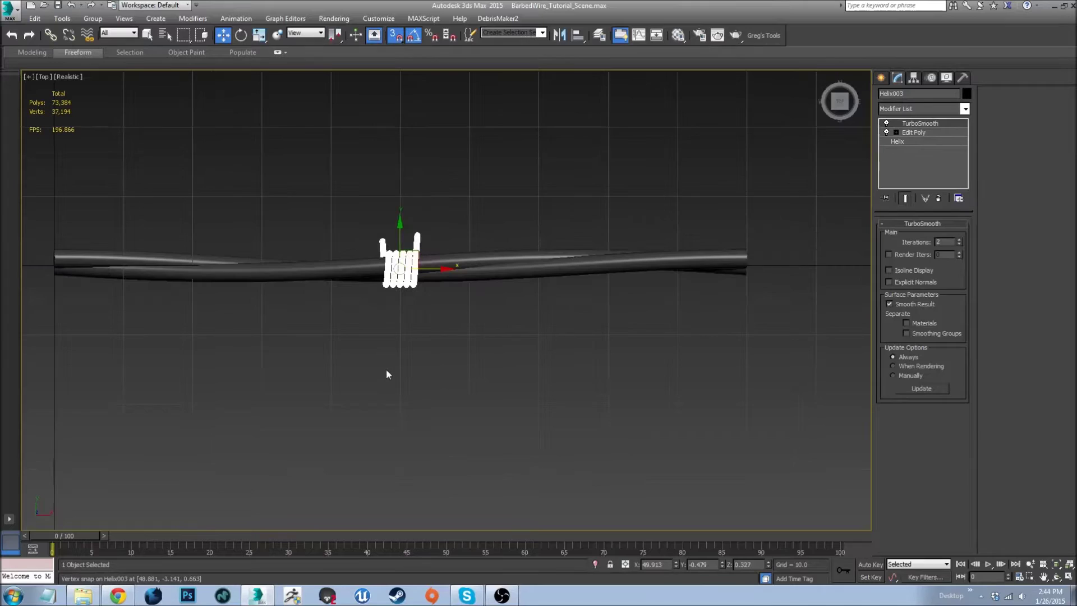
pyautogui.press('s')
pyautogui.keyDown('alt'); pyautogui.moveTo(520, 327); pyautogui.dragTo(633, 263, button='middle'); pyautogui.keyUp('alt')
pyautogui.click(427, 378)
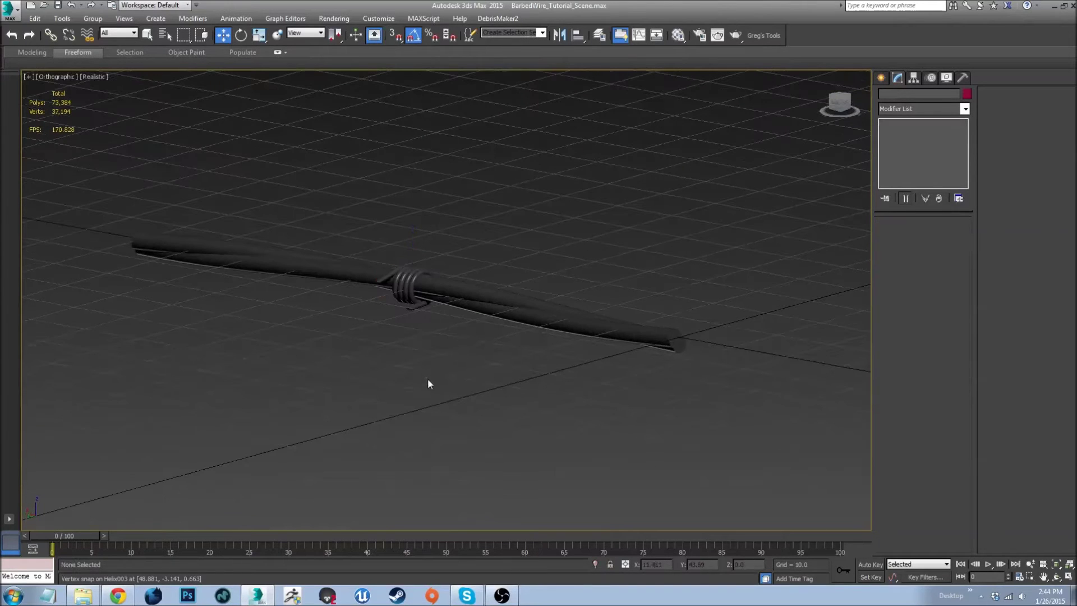
# - Return to the perspective view and lower the coil's TurboSmooth iterations to 1
pyautogui.press('p')
pyautogui.keyDown('alt'); pyautogui.moveTo(408, 357); pyautogui.dragTo(460, 396, button='middle'); pyautogui.keyUp('alt')
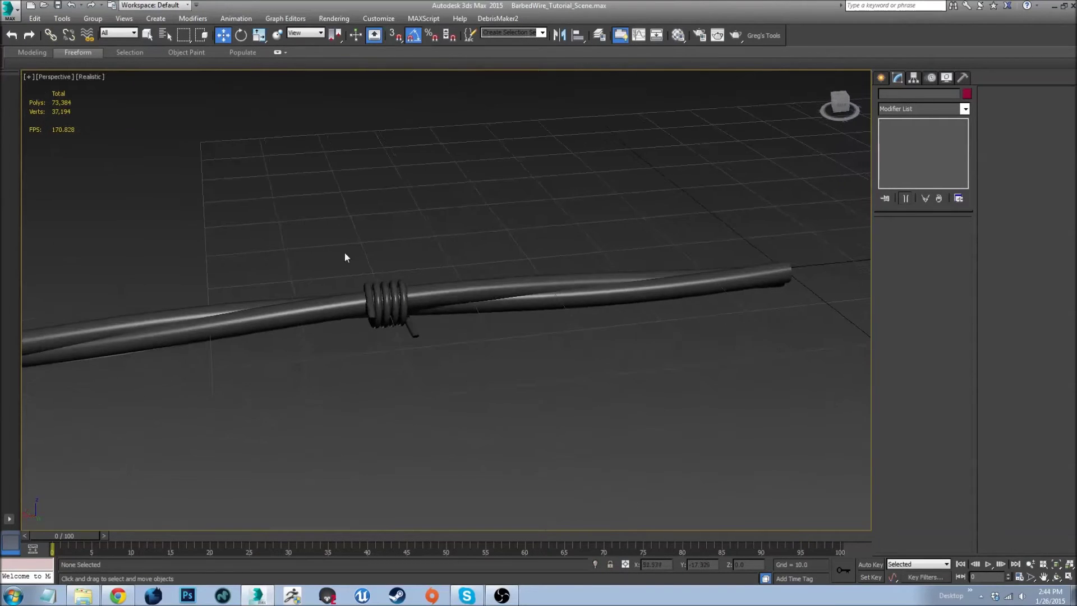
pyautogui.scroll(6, 352, 256)
pyautogui.scroll(-5, 401, 318)
pyautogui.click(442, 350)
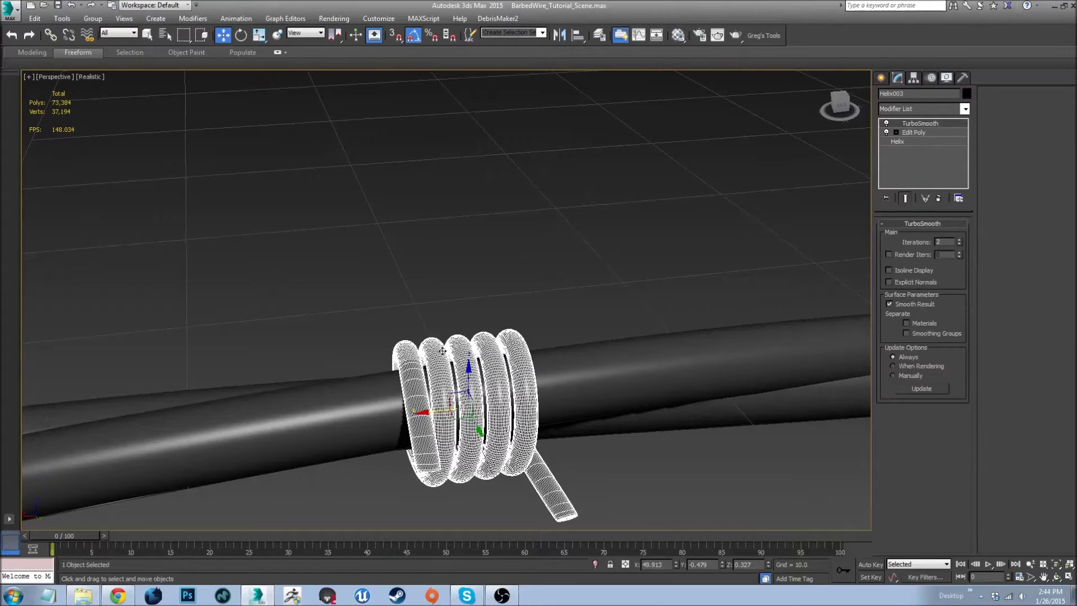
pyautogui.keyDown('alt'); pyautogui.moveTo(440, 349); pyautogui.dragTo(421, 271, button='middle'); pyautogui.keyUp('alt')
pyautogui.scroll(4, 422, 271)
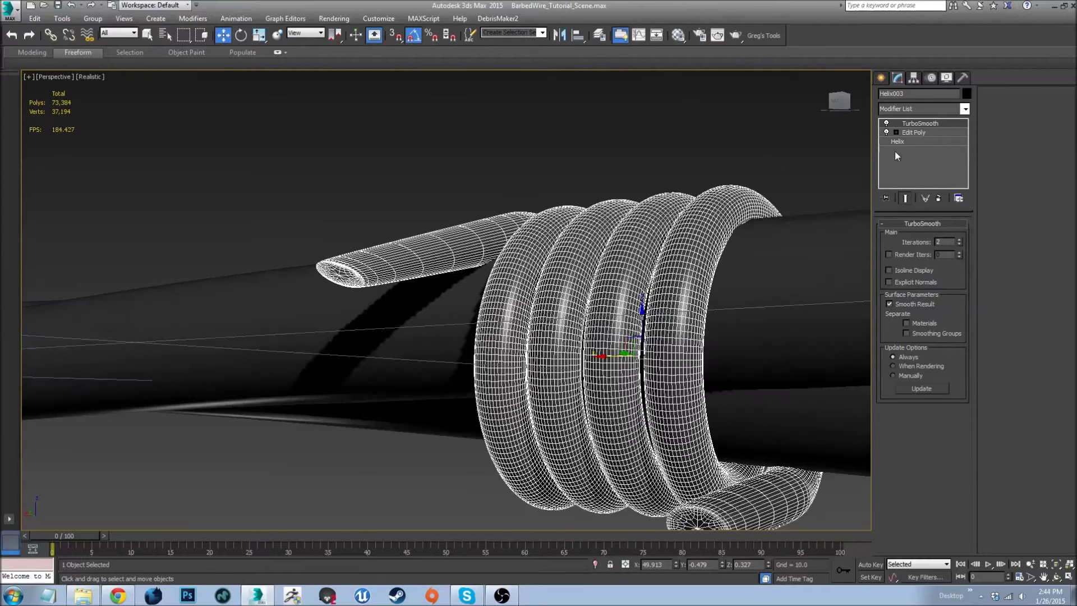
pyautogui.click(959, 245)
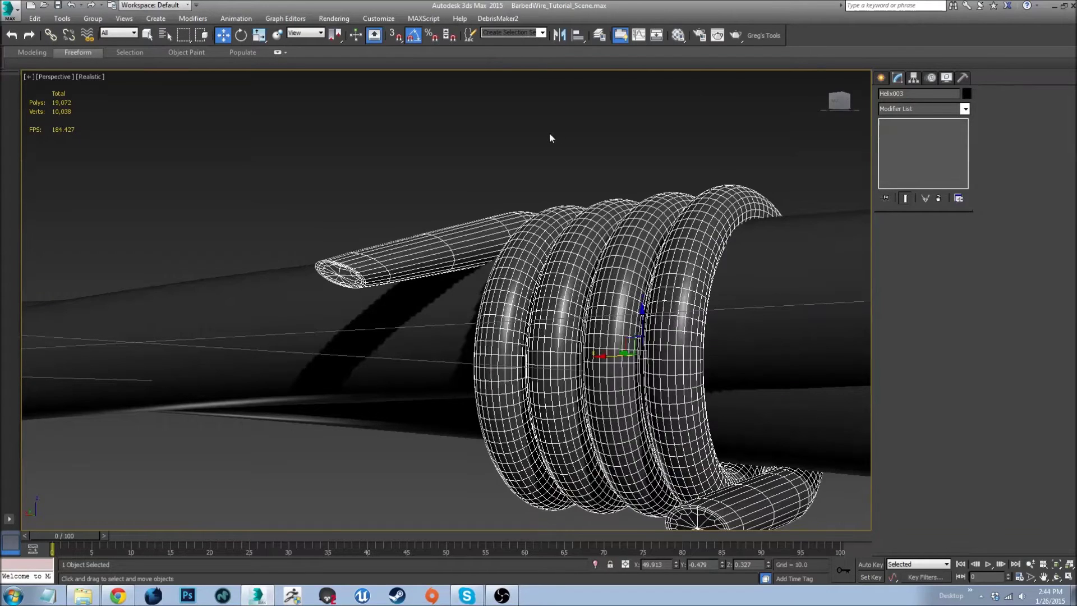
# - Examine the prong tips and coil surface up close to judge the reduced smoothing on the wire
pyautogui.click(550, 138)
pyautogui.scroll(8, 354, 267)
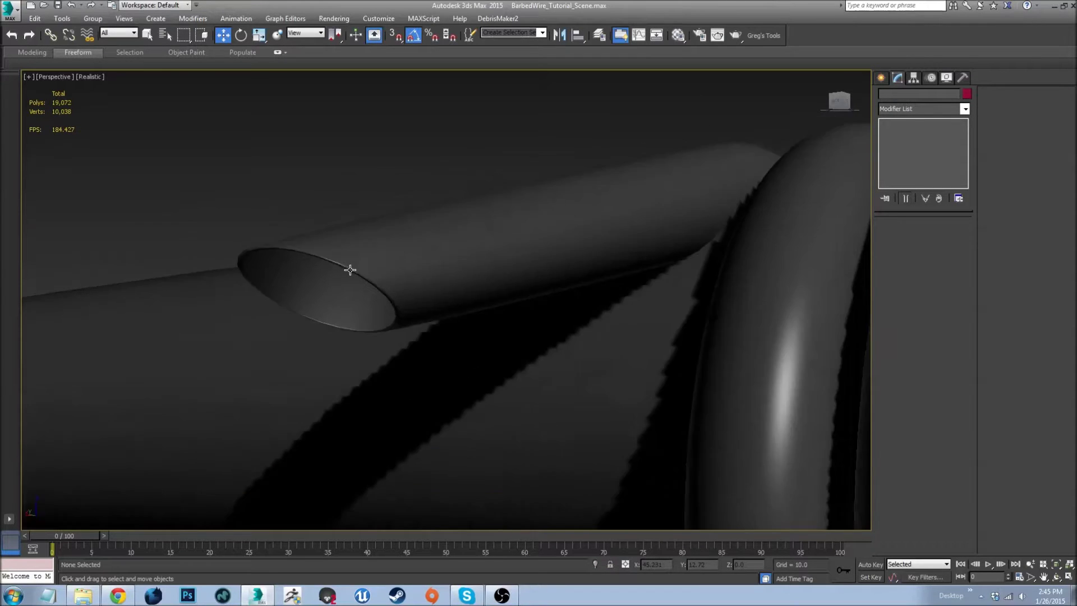
pyautogui.scroll(-5, 350, 270)
pyautogui.keyDown('alt'); pyautogui.moveTo(377, 258); pyautogui.dragTo(337, 248, button='middle'); pyautogui.keyUp('alt')
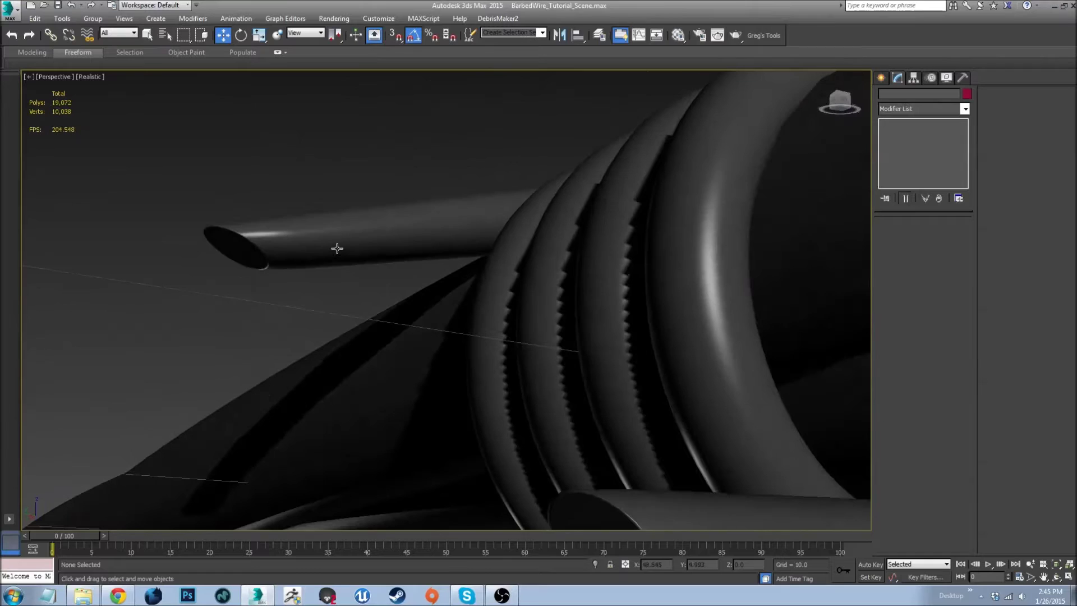
pyautogui.click(337, 247)
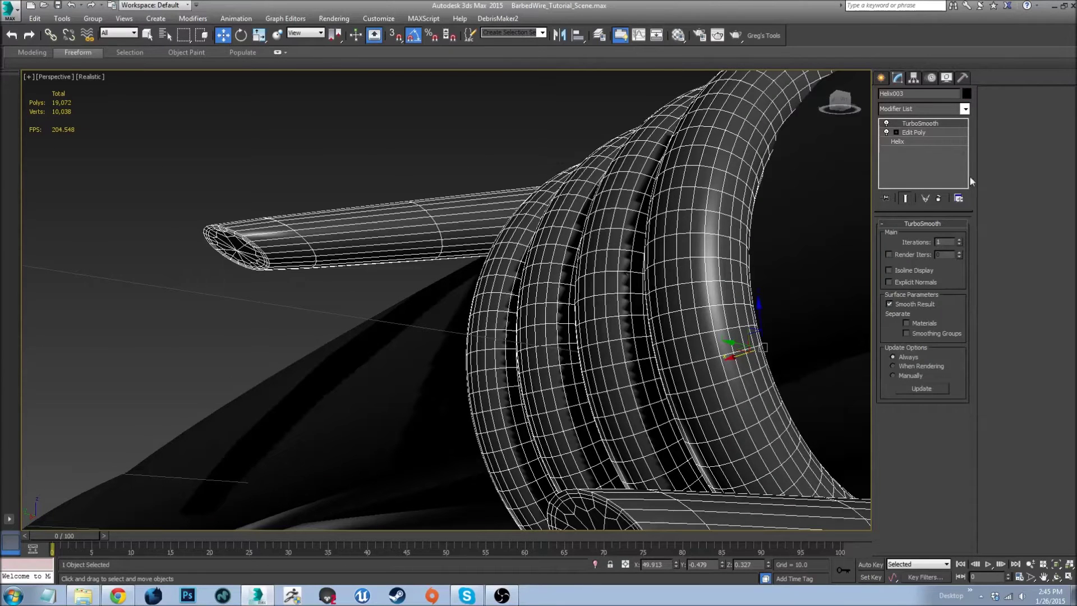
pyautogui.click(491, 159)
pyautogui.keyDown('alt'); pyautogui.moveTo(428, 171); pyautogui.dragTo(527, 207, button='middle'); pyautogui.keyUp('alt')
pyautogui.scroll(-8, 529, 207)
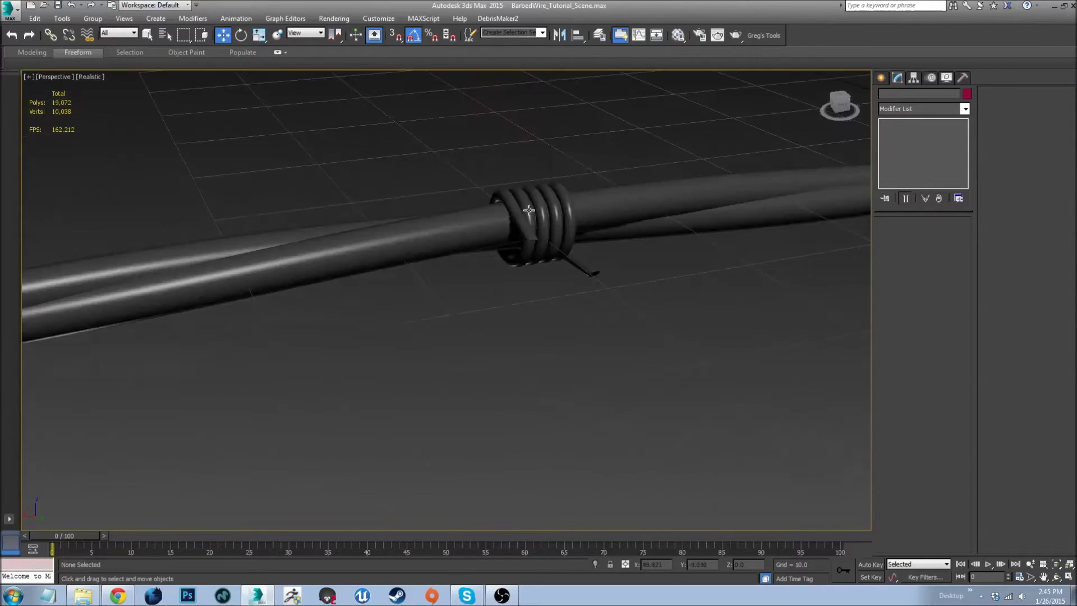
# - Attach the second helix strand to the first so both twisted strands form one editable poly object
pyautogui.scroll(6, 355, 256)
pyautogui.click(373, 214)
pyautogui.keyDown('alt'); pyautogui.moveTo(374, 215); pyautogui.dragTo(387, 278, button='middle'); pyautogui.keyUp('alt')
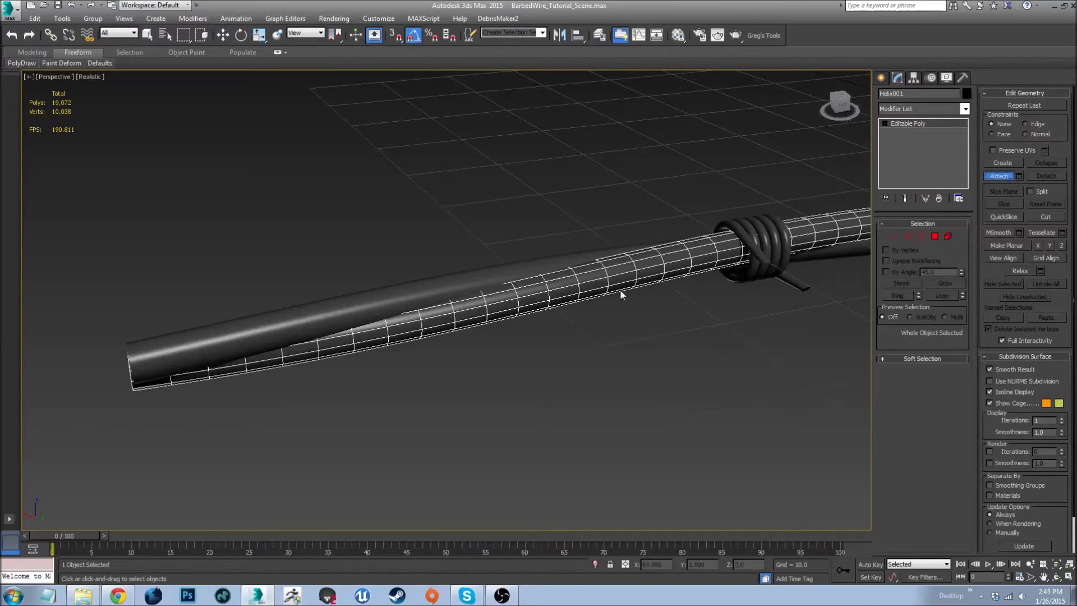
pyautogui.keyDown('alt'); pyautogui.moveTo(519, 267); pyautogui.dragTo(505, 292, button='middle'); pyautogui.keyUp('alt')
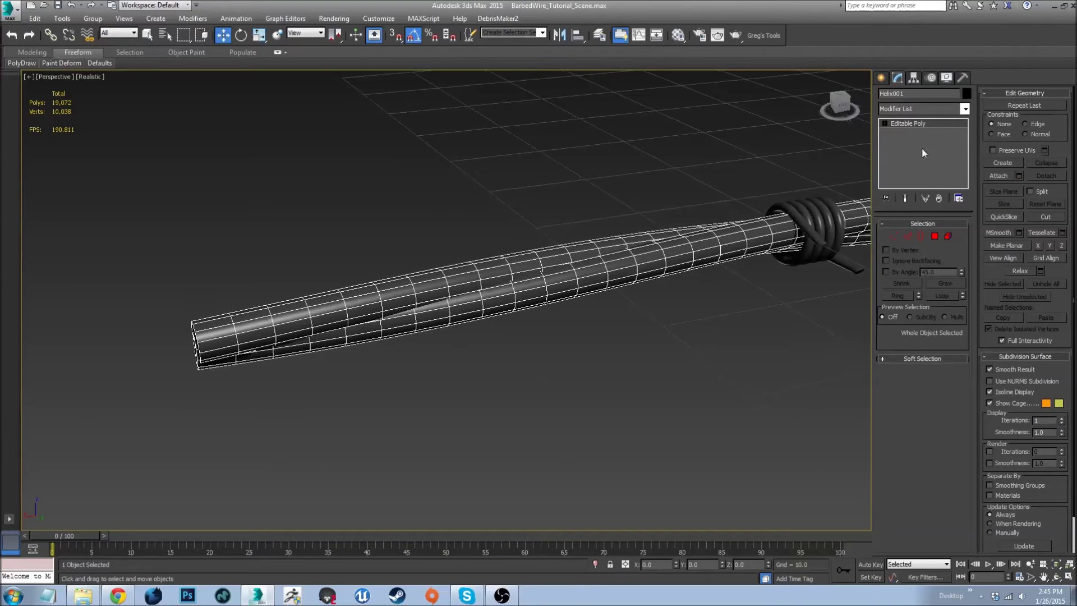
# - Add a TurboSmooth modifier to the combined strands
pyautogui.click(924, 113)
pyautogui.write('tu')
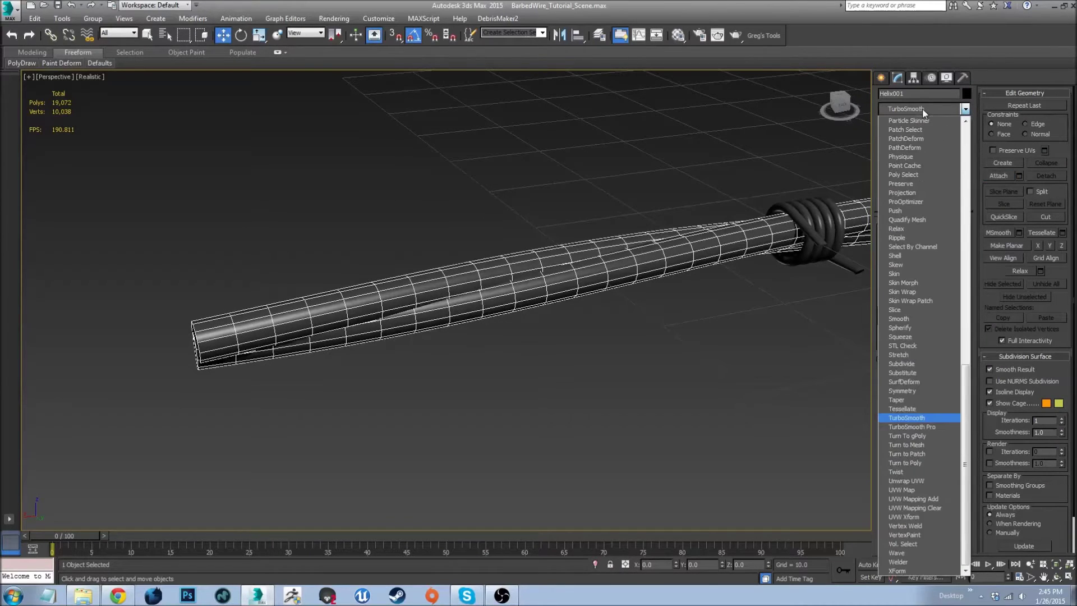
pyautogui.press('Return')
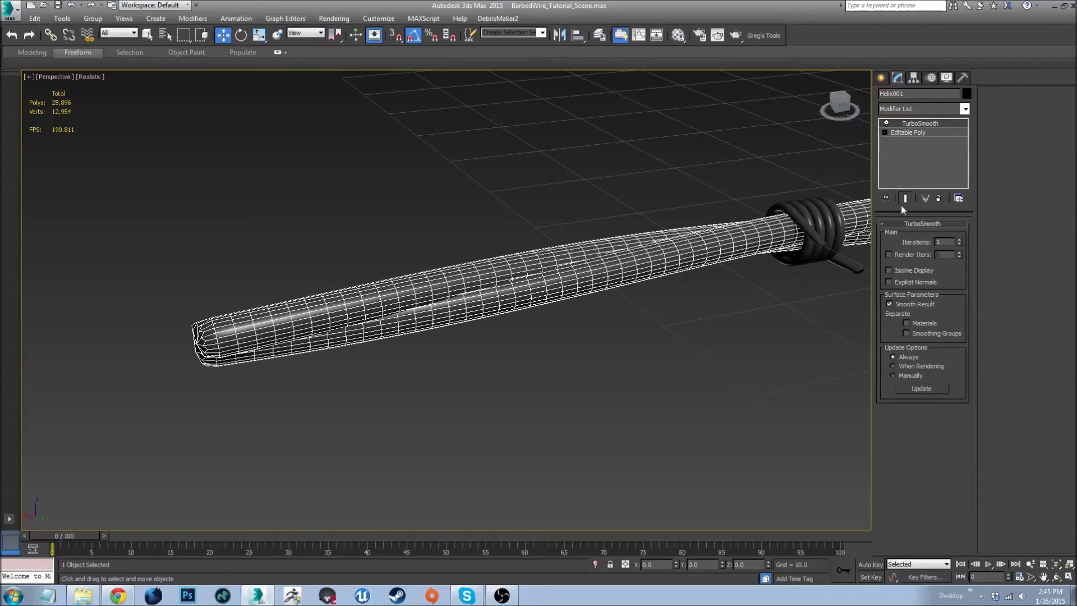
# - At the Editable Poly level in the Front view, select the outermost rings of polygons at both ends of the strands
pyautogui.click(908, 132)
pyautogui.keyDown('alt'); pyautogui.moveTo(448, 392); pyautogui.dragTo(420, 407, button='middle'); pyautogui.keyUp('alt')
pyautogui.press('4')
pyautogui.keyDown('alt'); pyautogui.moveTo(410, 369); pyautogui.dragTo(469, 405, button='middle'); pyautogui.keyUp('alt')
pyautogui.press('f')
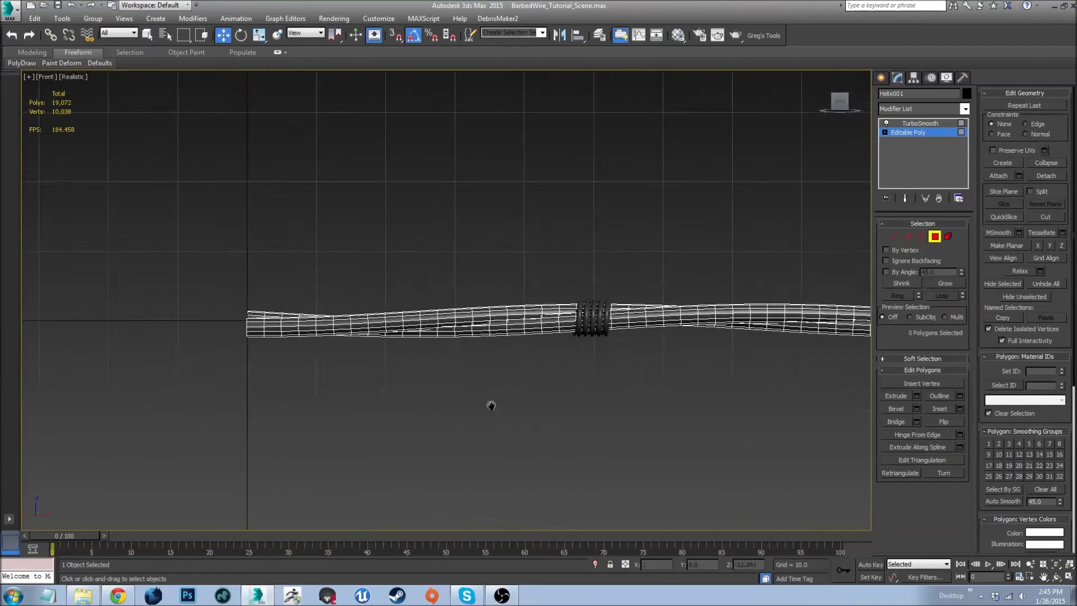
pyautogui.scroll(6, 252, 325)
pyautogui.moveTo(125, 213); pyautogui.dragTo(174, 302)
pyautogui.scroll(-5, 258, 354)
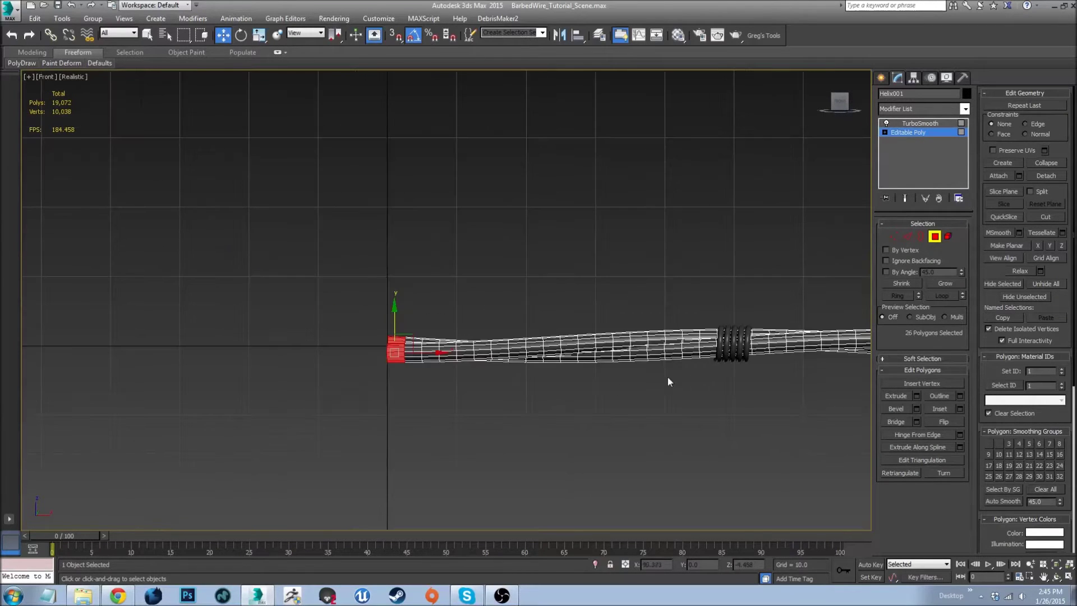
pyautogui.moveTo(667, 377); pyautogui.dragTo(428, 383, button='middle')
pyautogui.keyDown('ctrl'); pyautogui.moveTo(668, 317); pyautogui.dragTo(710, 381); pyautogui.keyUp('ctrl')
pyautogui.scroll(5, 710, 381)
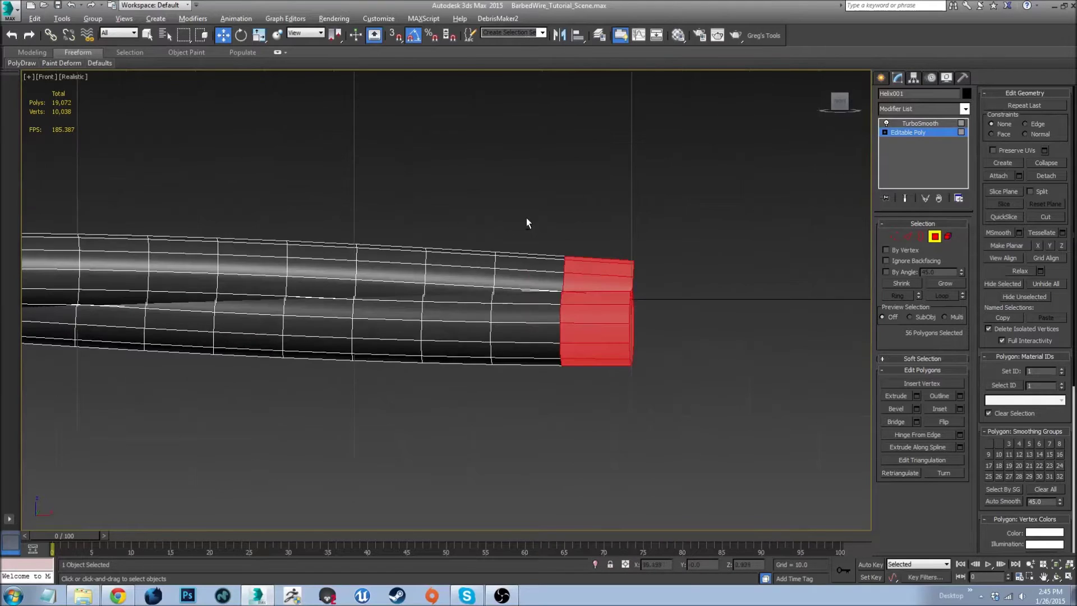
# - Deselect the side polygons at both ends so only the strands' flat end caps stay selected
pyautogui.keyDown('alt'); pyautogui.moveTo(594, 432); pyautogui.dragTo(592, 432); pyautogui.keyUp('alt')
pyautogui.scroll(-5, 593, 432)
pyautogui.moveTo(391, 398); pyautogui.dragTo(662, 383, button='middle')
pyautogui.moveTo(177, 378); pyautogui.dragTo(371, 361, button='middle')
pyautogui.scroll(5, 371, 361)
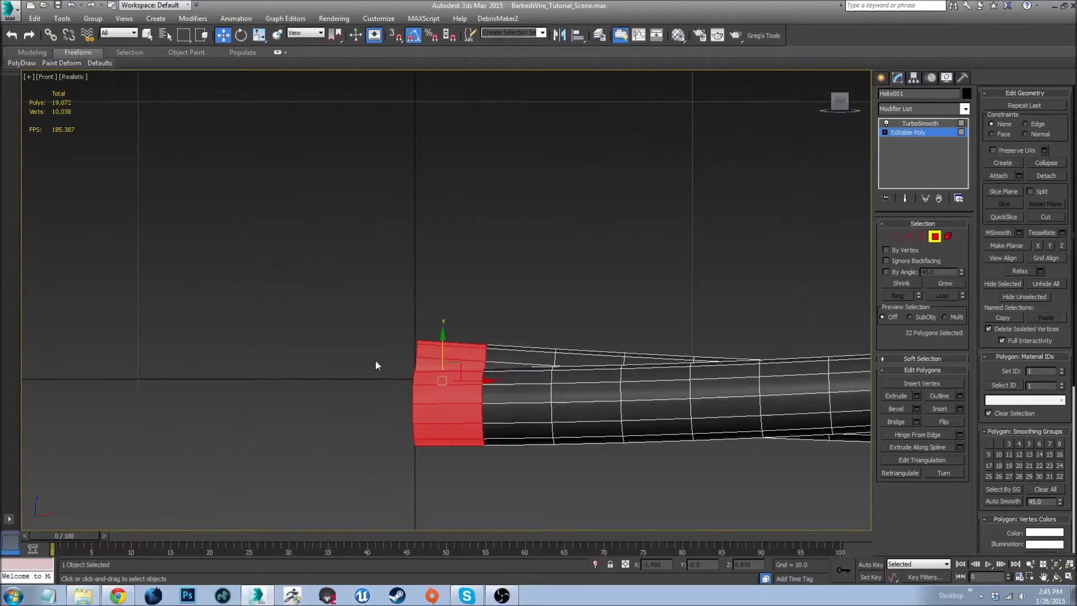
pyautogui.keyDown('alt'); pyautogui.moveTo(449, 295); pyautogui.dragTo(548, 540); pyautogui.keyUp('alt')
# - In the perspective view, inset the selected strand end caps twice, by 0.341 each time
pyautogui.keyDown('alt'); pyautogui.moveTo(482, 388); pyautogui.dragTo(547, 397, button='middle'); pyautogui.keyUp('alt')
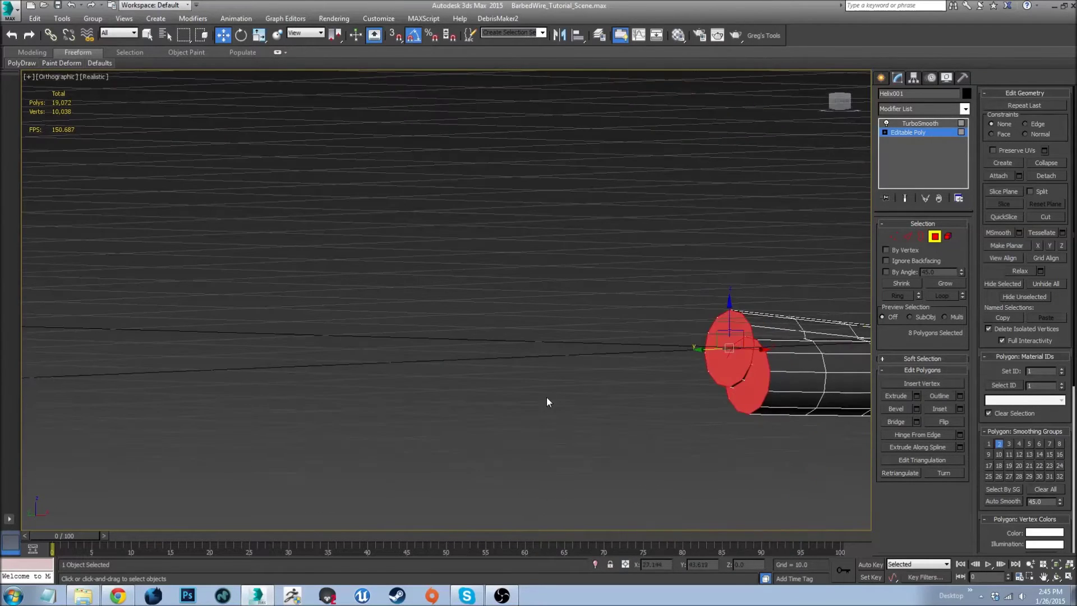
pyautogui.press('p')
pyautogui.scroll(-5, 730, 402)
pyautogui.moveTo(730, 402); pyautogui.dragTo(543, 356, button='middle')
pyautogui.moveTo(621, 408); pyautogui.dragTo(339, 335, button='middle')
pyautogui.scroll(6, 446, 453)
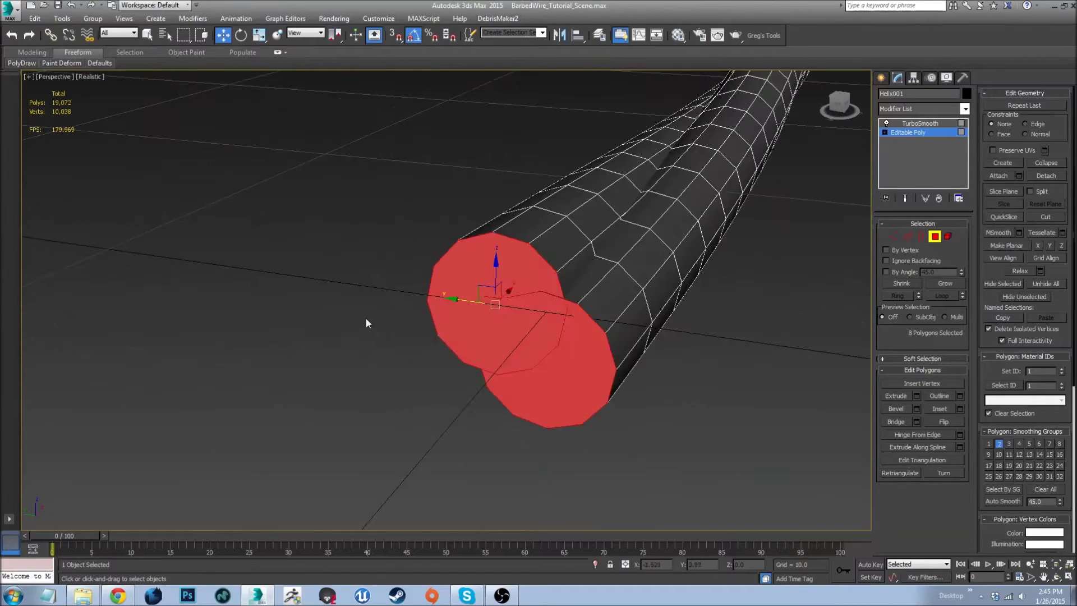
pyautogui.press('i')
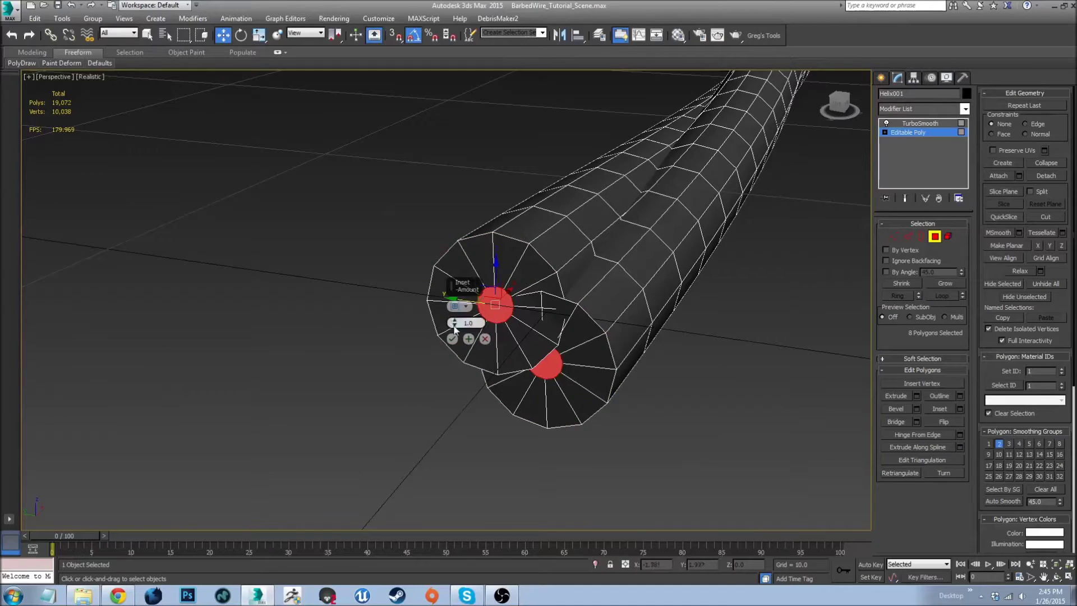
pyautogui.moveTo(456, 321); pyautogui.dragTo(457, 324)
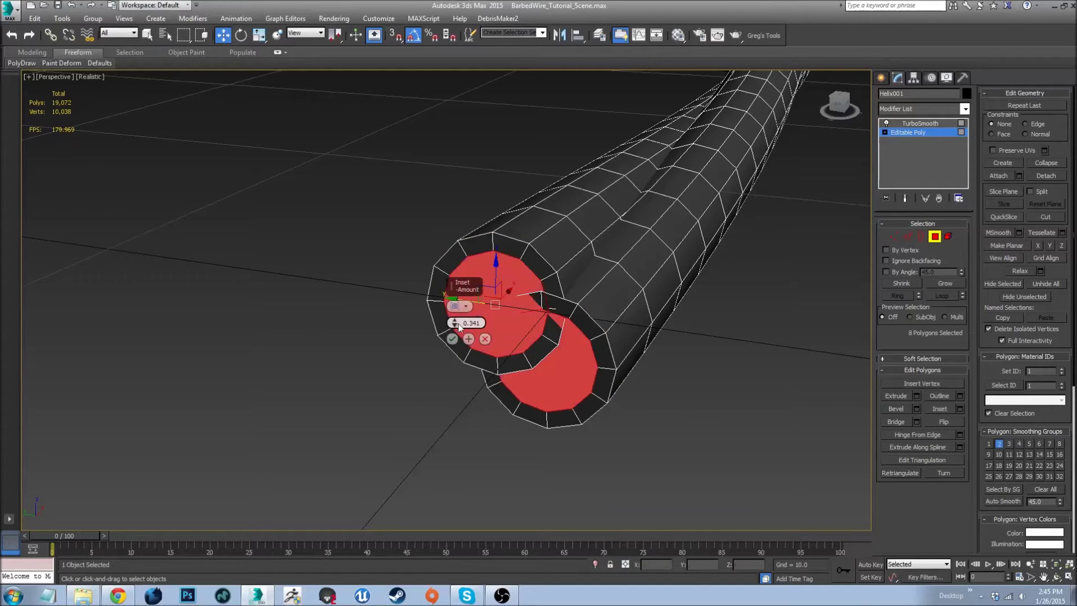
pyautogui.click(452, 338)
pyautogui.press('i')
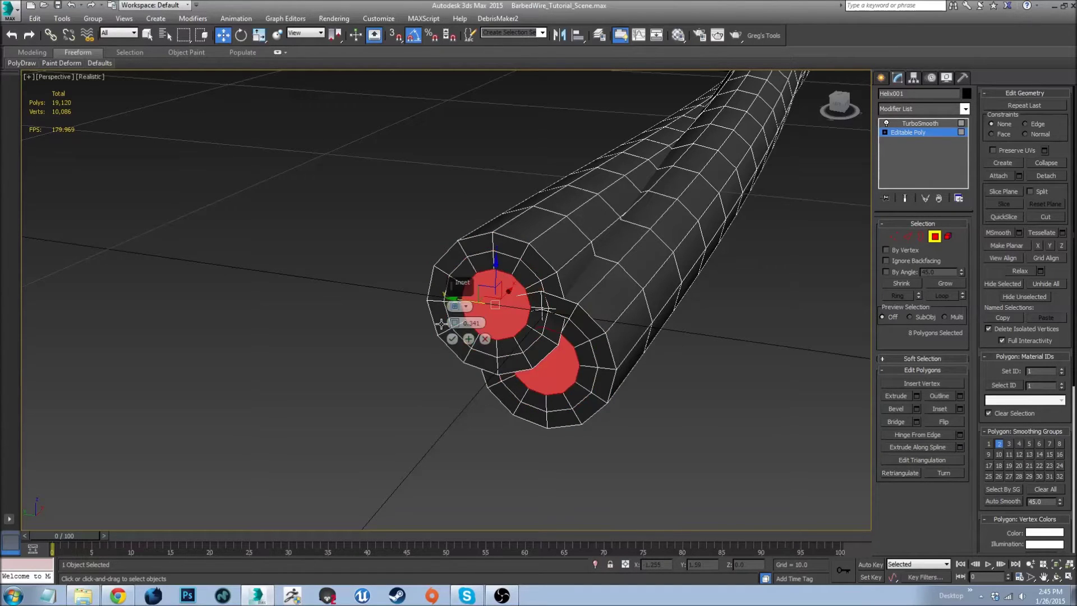
pyautogui.click(452, 338)
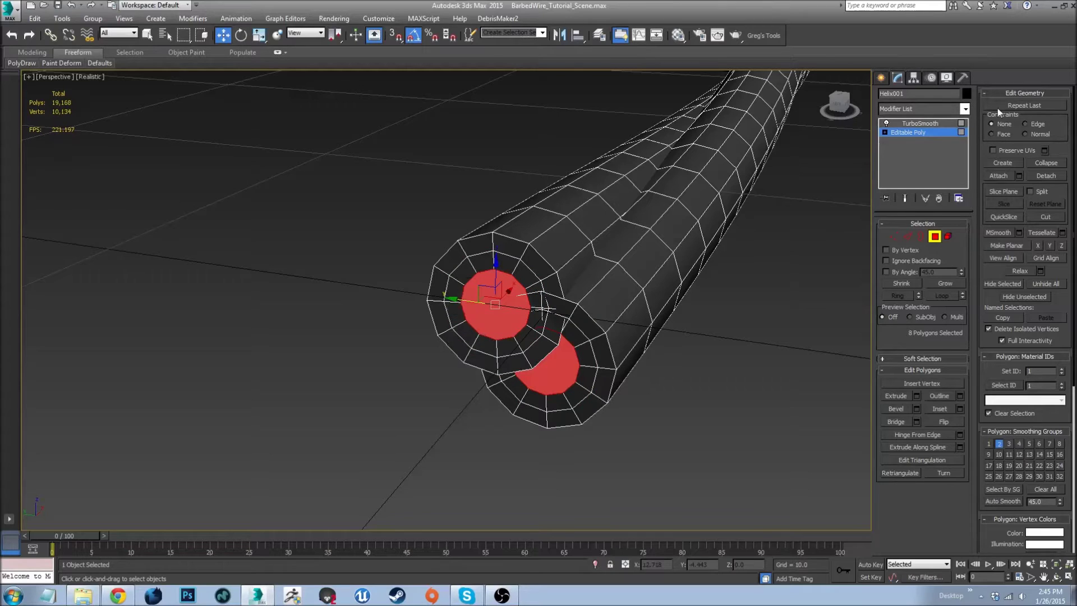
# - Leave polygon editing and raise the strands' TurboSmooth iterations to 2
pyautogui.click(939, 133)
pyautogui.click(782, 322)
pyautogui.moveTo(666, 300); pyautogui.dragTo(505, 334, button='middle')
pyautogui.scroll(-5, 551, 341)
pyautogui.click(438, 334)
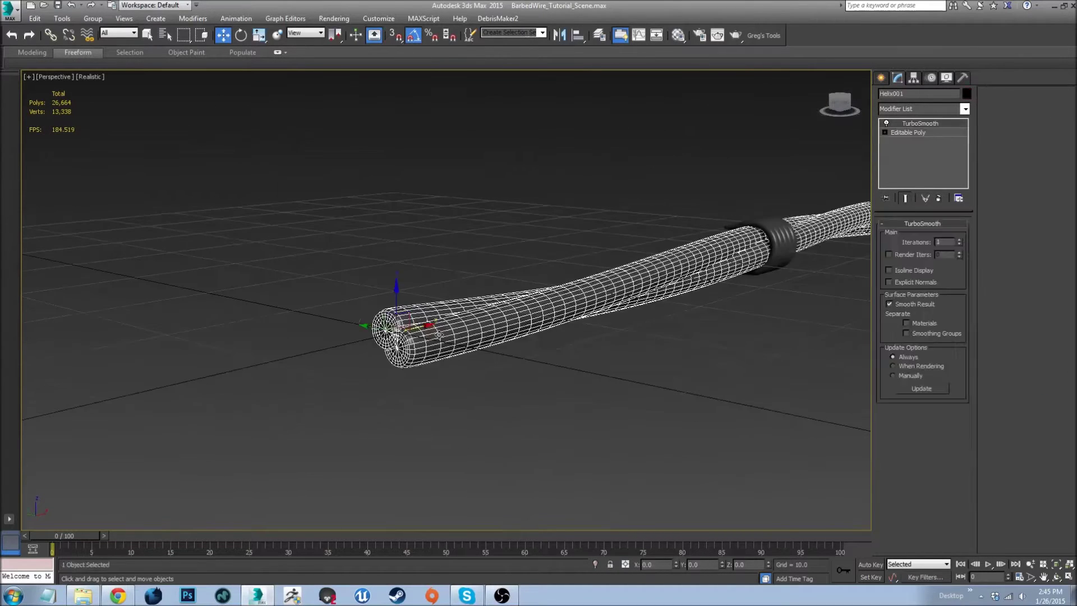
pyautogui.scroll(4, 398, 342)
pyautogui.click(959, 239)
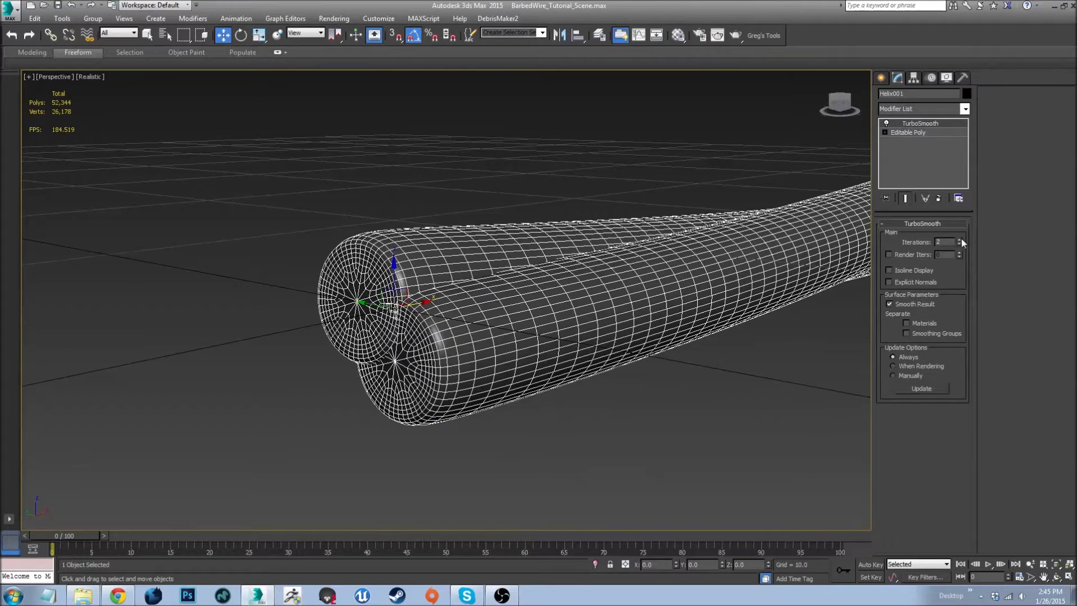
# - Examine the smoothed strands and the coil's wireframe up close around the middle of the wire
pyautogui.click(706, 423)
pyautogui.scroll(-6, 471, 371)
pyautogui.keyDown('alt'); pyautogui.moveTo(481, 377); pyautogui.dragTo(359, 340, button='middle'); pyautogui.keyUp('alt')
pyautogui.scroll(-5, 360, 339)
pyautogui.scroll(12, 360, 330)
pyautogui.moveTo(312, 302); pyautogui.dragTo(543, 356, button='middle')
pyautogui.click(497, 319)
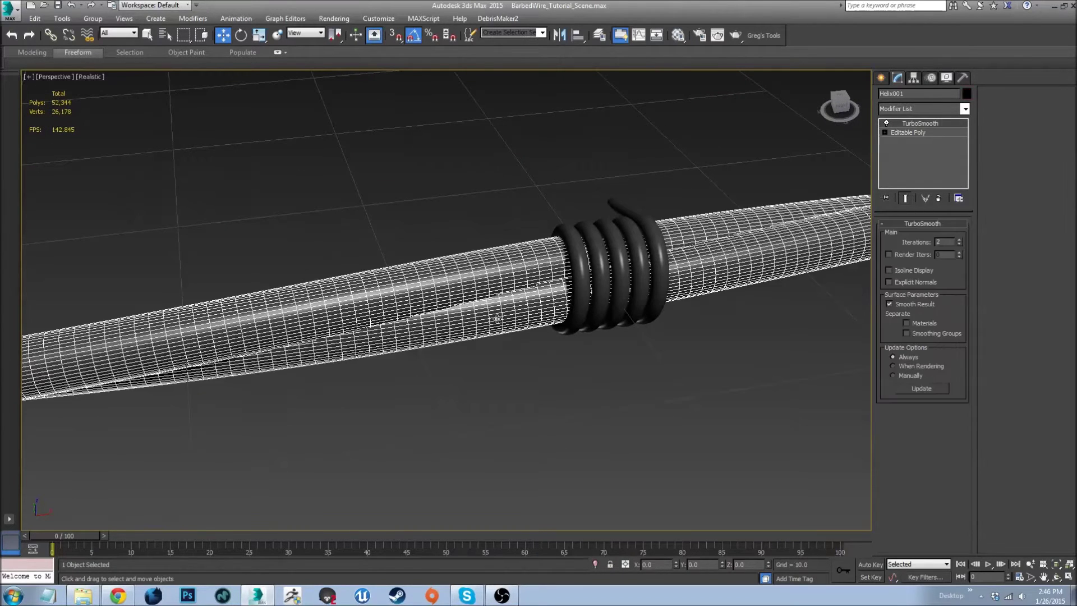
pyautogui.click(585, 274)
pyautogui.moveTo(543, 309); pyautogui.dragTo(480, 328, button='middle')
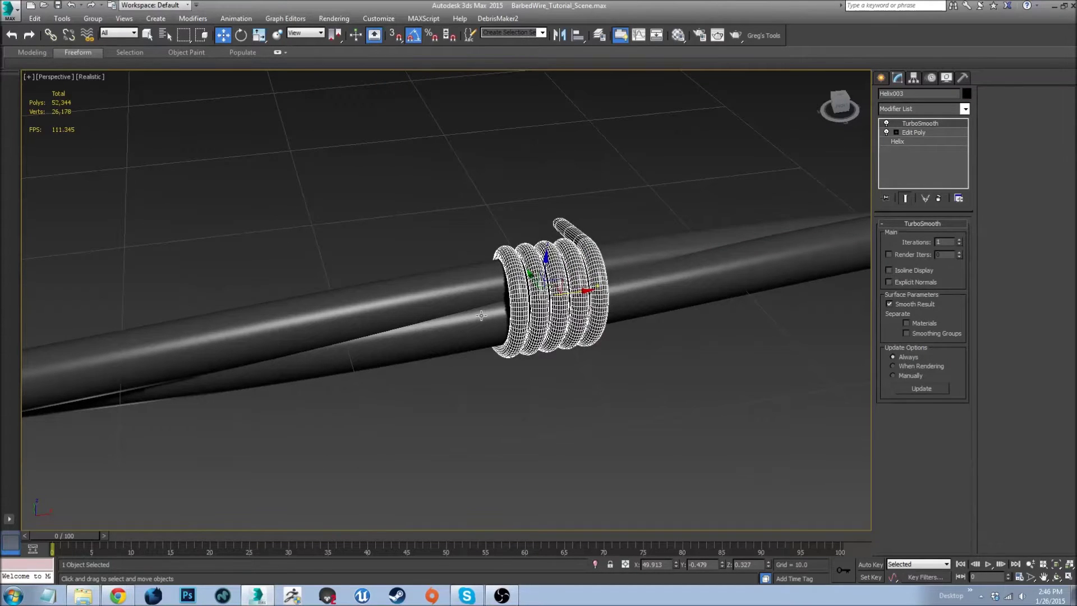
# - Select the strands and coil together and clone them as a spare copy at about Y 534.5, away from the originals
pyautogui.click(481, 315)
pyautogui.click(543, 290)
pyautogui.scroll(-5, 439, 292)
pyautogui.moveTo(387, 246); pyautogui.dragTo(496, 326)
pyautogui.moveTo(485, 264); pyautogui.dragTo(614, 297, button='middle')
pyautogui.scroll(-8, 598, 307)
pyautogui.keyDown('shift'); pyautogui.moveTo(585, 295); pyautogui.dragTo(466, 123); pyautogui.keyUp('shift')
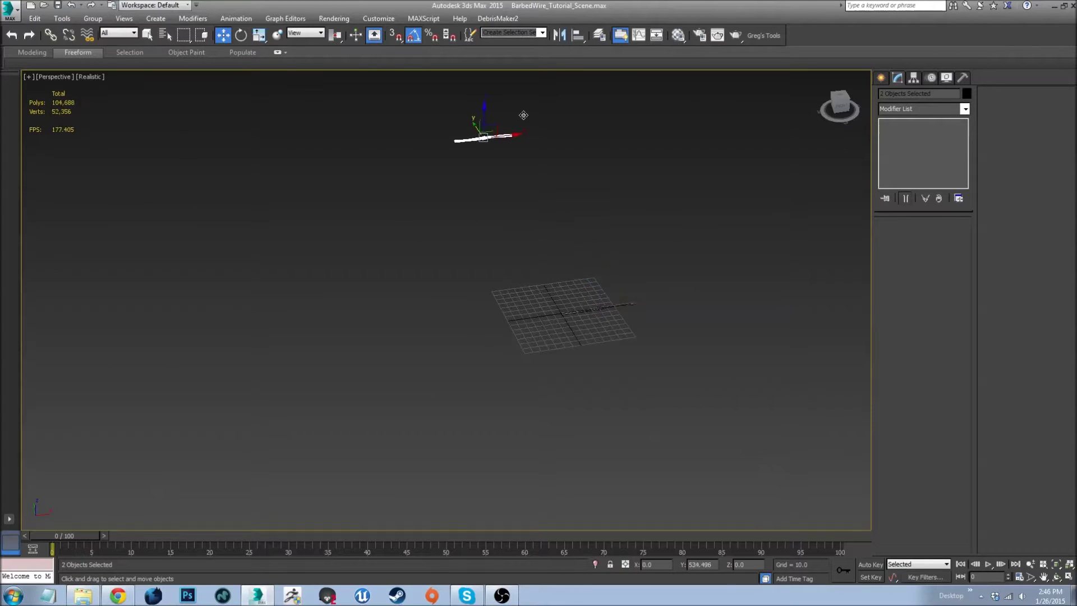
pyautogui.click(537, 345)
# - Collapse the original strands' modifier stack, baking in the TurboSmooth
pyautogui.scroll(8, 536, 349)
pyautogui.click(570, 363)
pyautogui.scroll(4, 569, 363)
pyautogui.scroll(3, 472, 308)
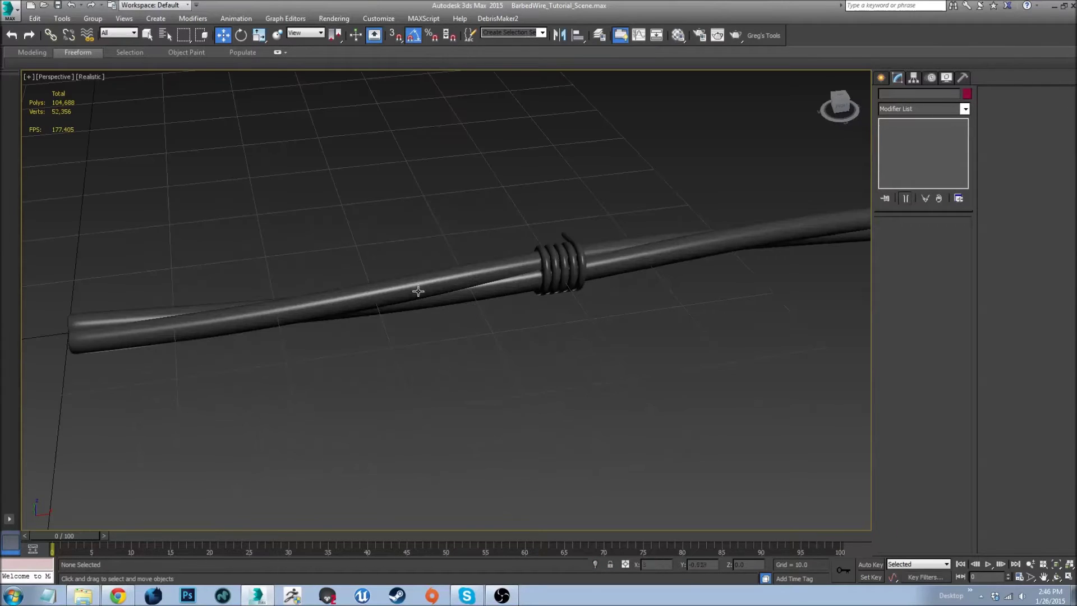
pyautogui.scroll(-6, 435, 308)
pyautogui.scroll(-6, 435, 340)
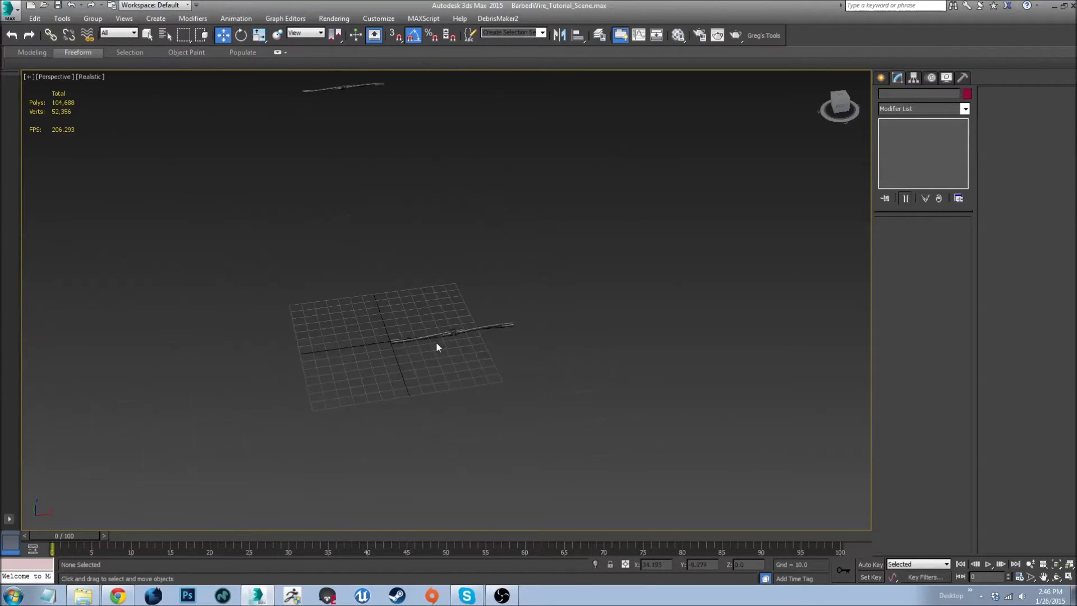
pyautogui.scroll(6, 435, 341)
pyautogui.click(444, 343)
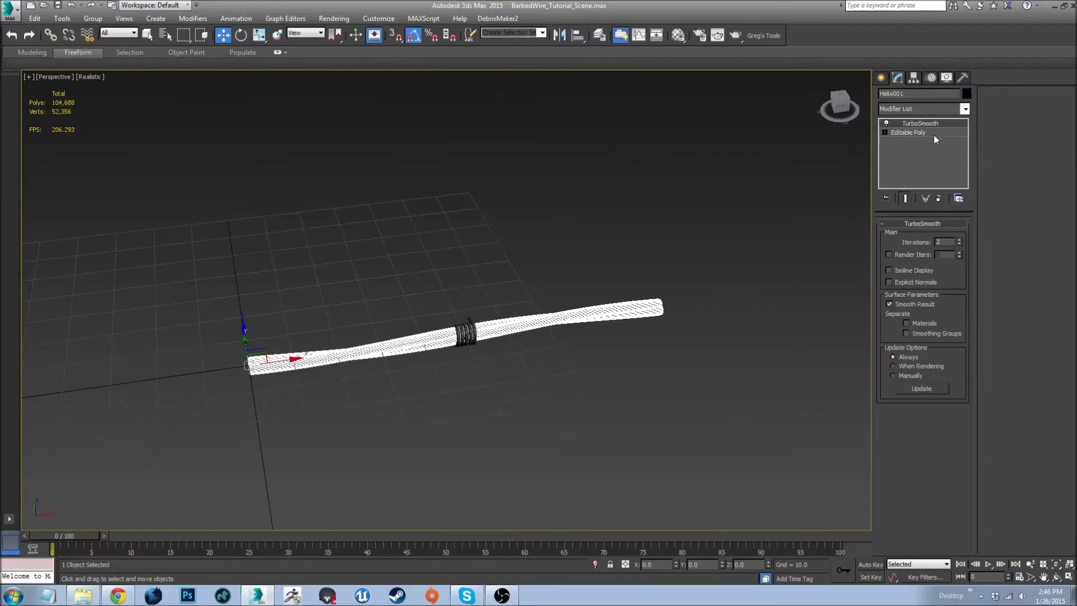
pyautogui.rightClick(915, 124)
pyautogui.click(926, 231)
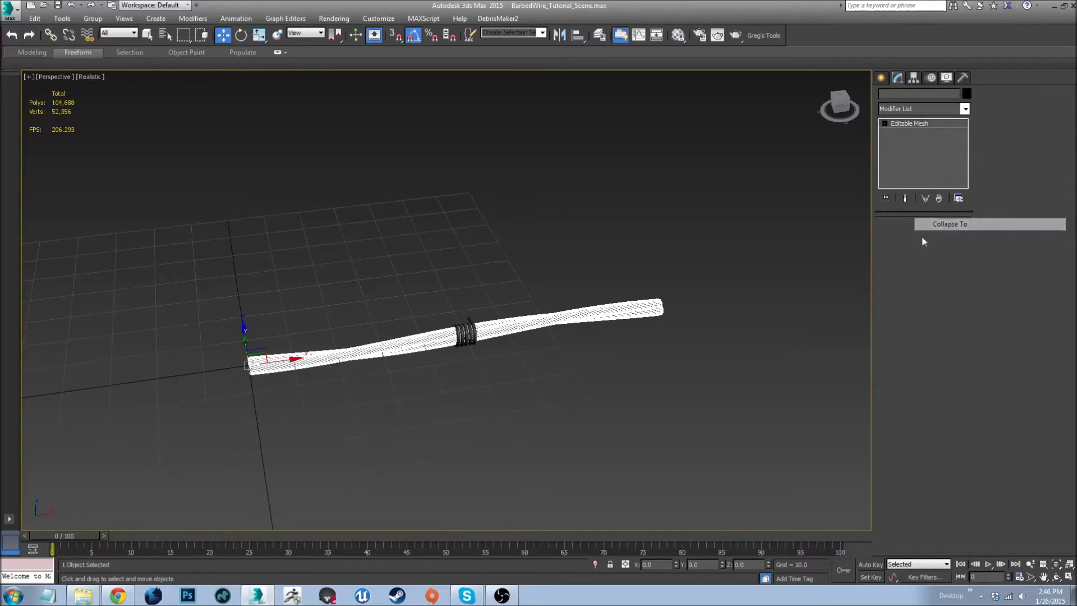
# - Collapse the original coil's modifier stack, including its TurboSmooth and Edit Poly
pyautogui.click(477, 334)
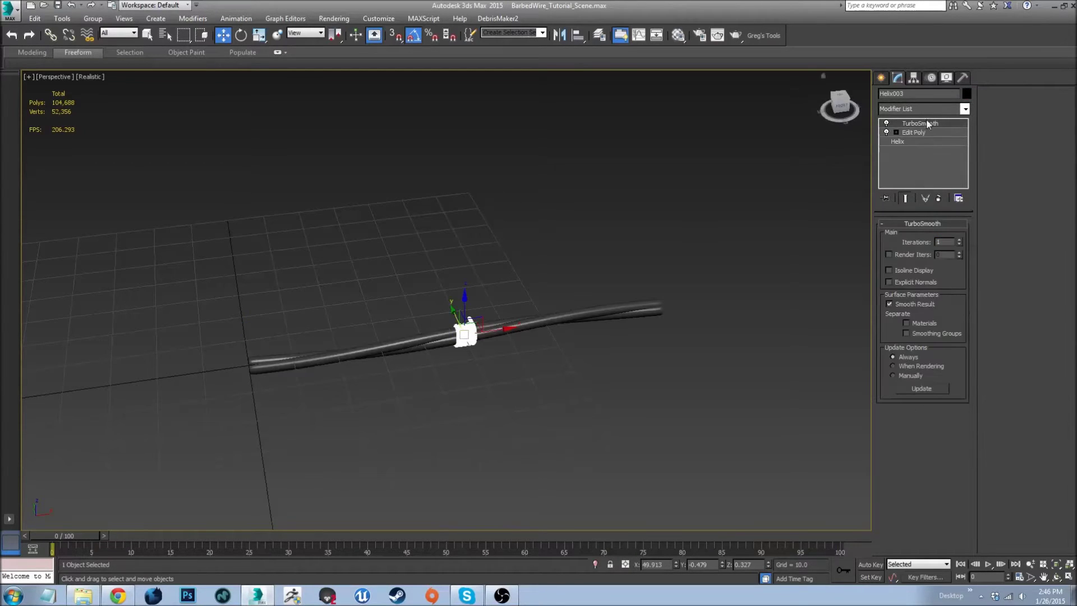
pyautogui.rightClick(926, 123)
pyautogui.click(960, 222)
pyautogui.scroll(5, 490, 348)
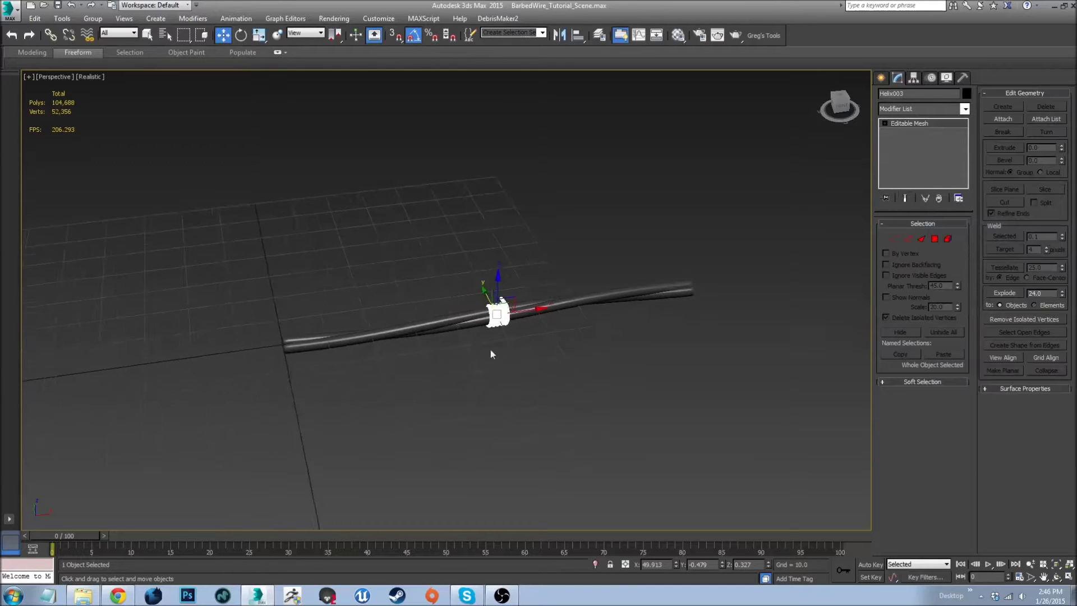
# - Convert the collapsed strands to an Editable Poly
pyautogui.click(474, 294)
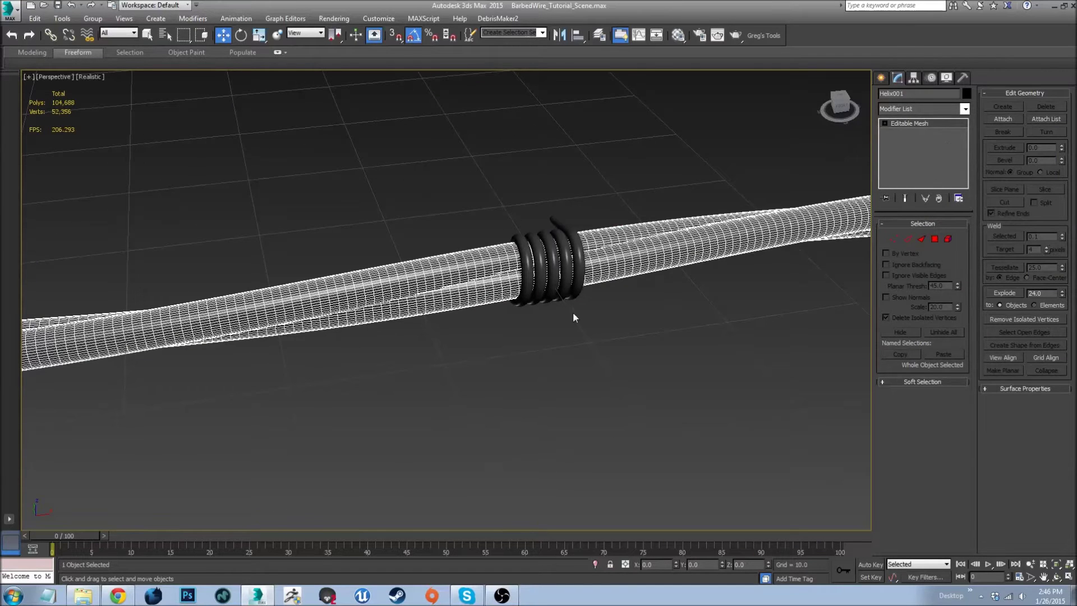
pyautogui.rightClick(452, 304)
pyautogui.moveTo(544, 421)
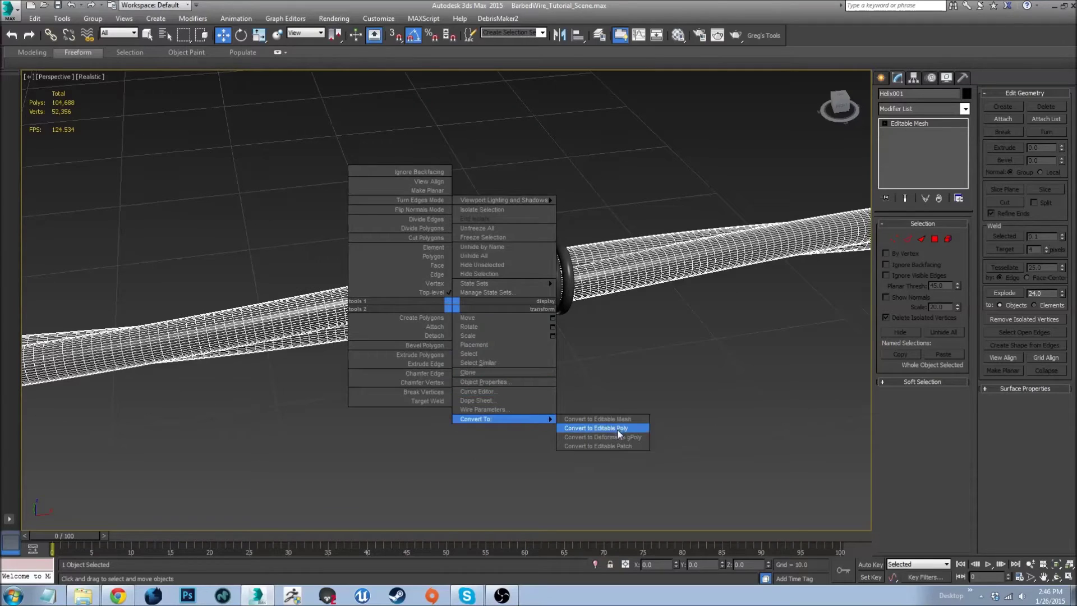
pyautogui.click(619, 428)
# - Convert the collapsed coil to an Editable Poly
pyautogui.click(557, 287)
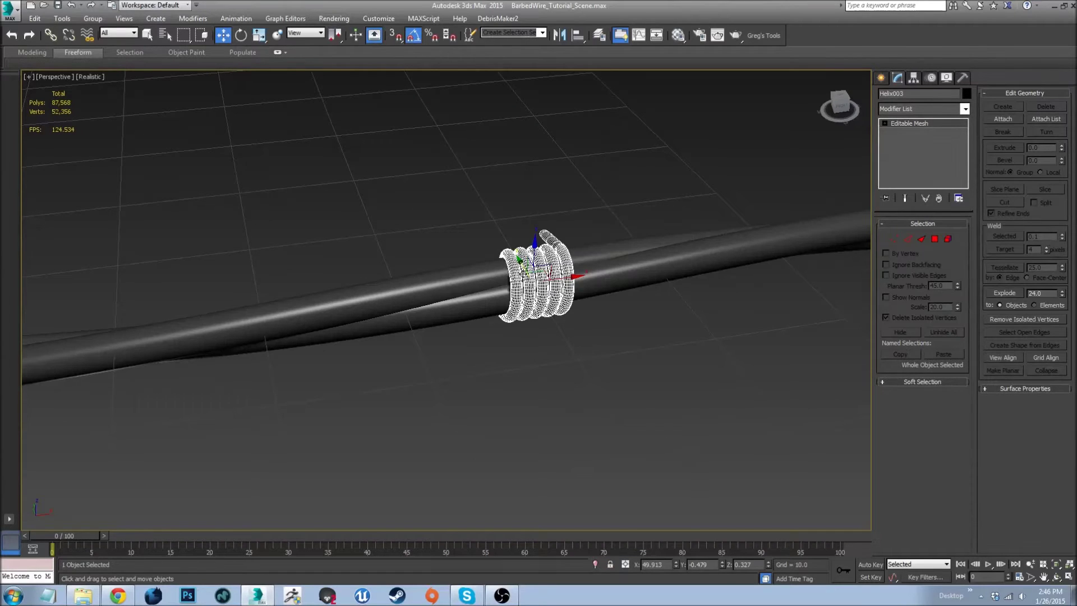
pyautogui.rightClick(523, 272)
pyautogui.moveTo(558, 386)
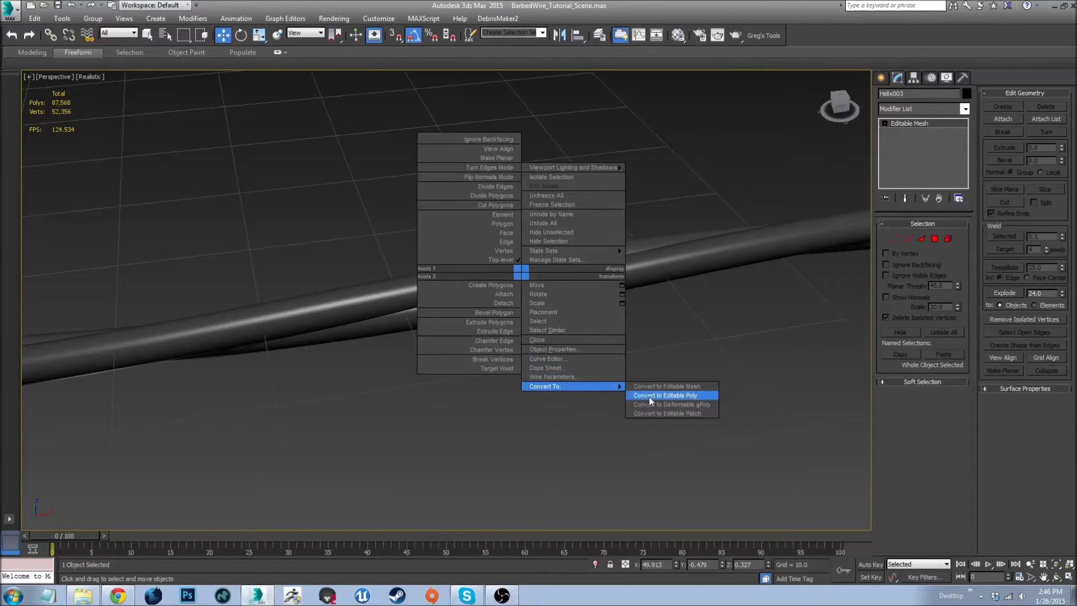
pyautogui.click(649, 397)
# - Inspect the converted strands and coil from several distances, checking the wireframe density of each
pyautogui.scroll(-5, 604, 395)
pyautogui.moveTo(566, 387); pyautogui.dragTo(361, 403, button='middle')
pyautogui.click(377, 397)
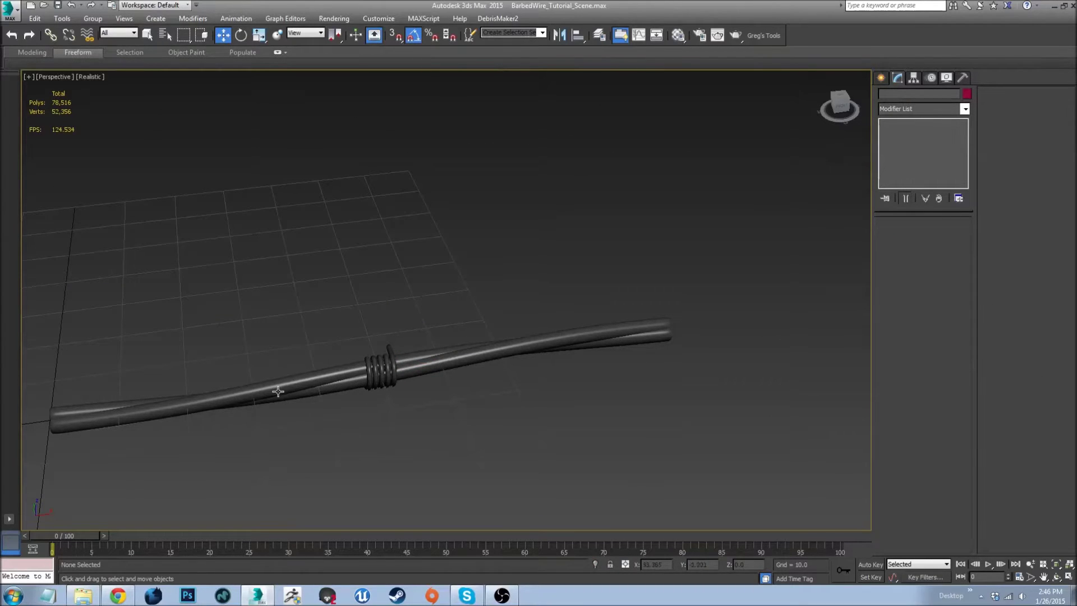
pyautogui.moveTo(278, 391); pyautogui.dragTo(312, 347, button='middle')
pyautogui.scroll(4, 346, 337)
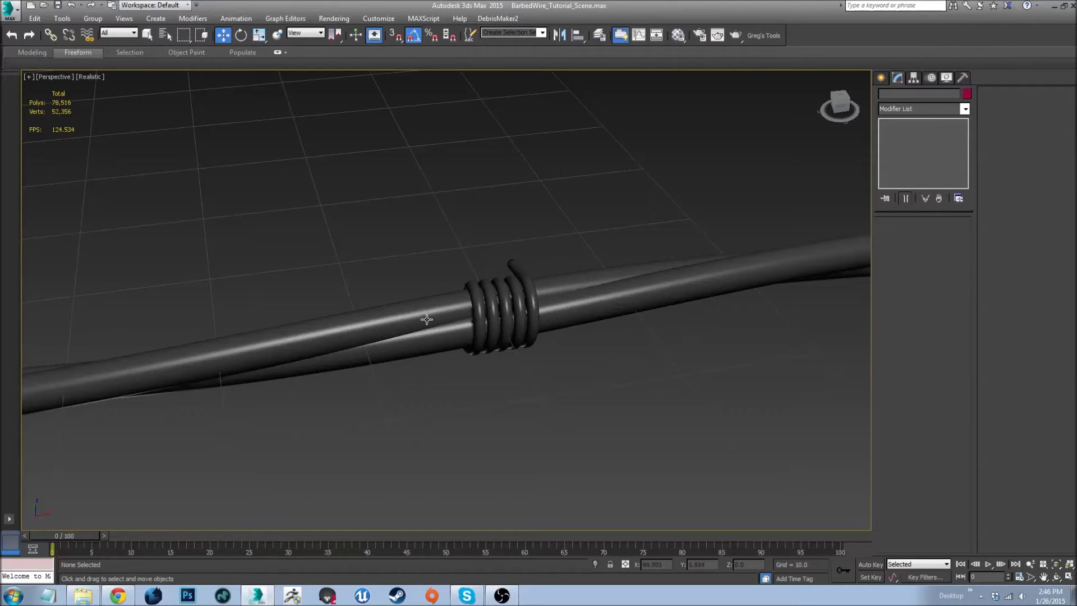
pyautogui.moveTo(426, 320); pyautogui.dragTo(379, 331, button='middle')
pyautogui.click(168, 361)
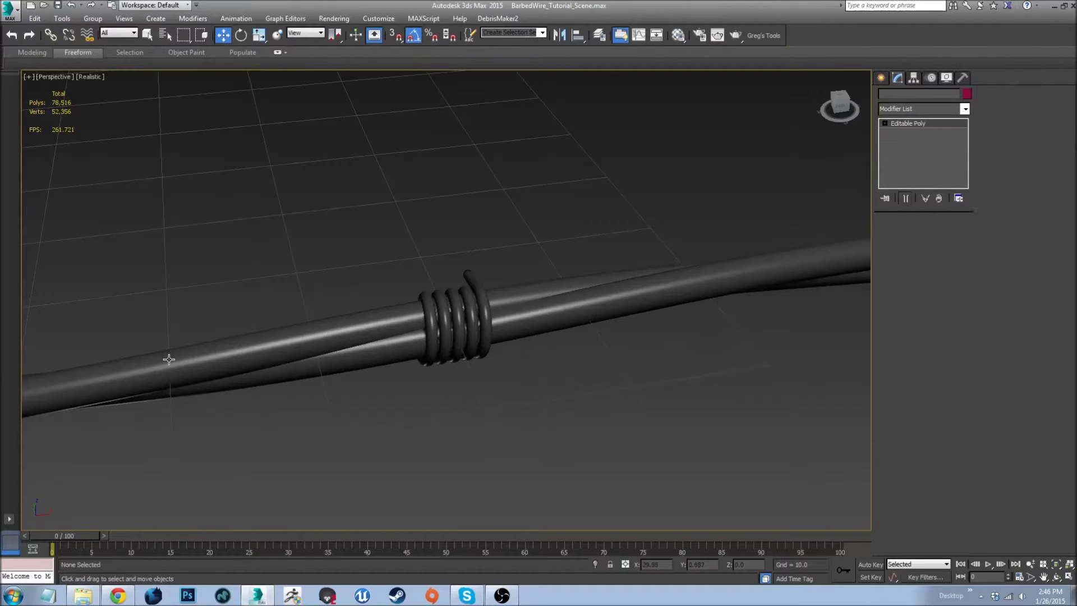
pyautogui.moveTo(168, 360); pyautogui.dragTo(295, 344, button='middle')
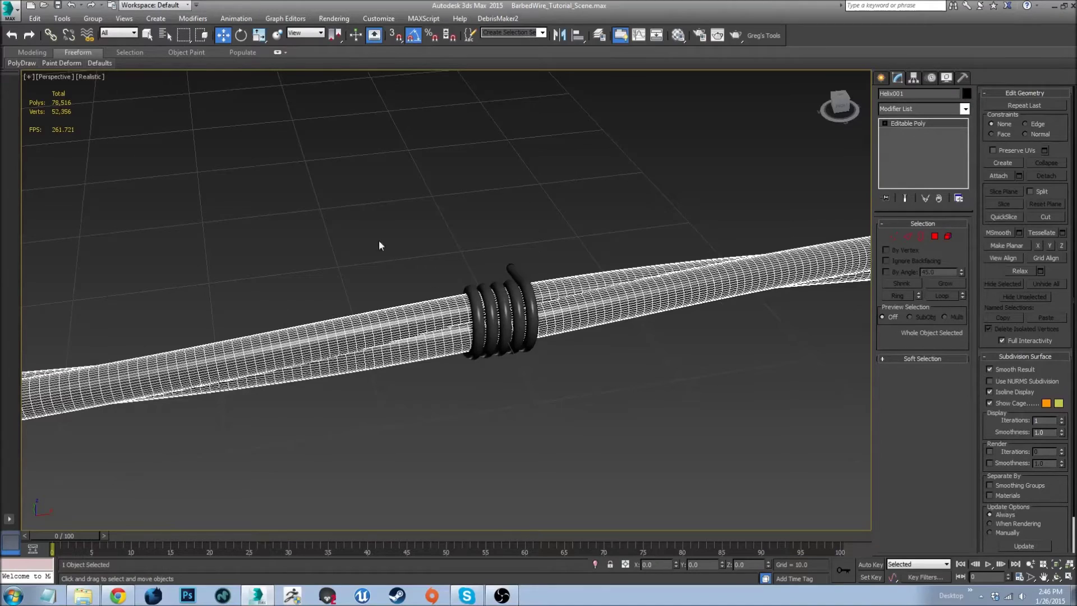
pyautogui.scroll(-8, 278, 305)
pyautogui.keyDown('alt'); pyautogui.moveTo(319, 289); pyautogui.dragTo(387, 291, button='middle'); pyautogui.keyUp('alt')
pyautogui.scroll(5, 388, 293)
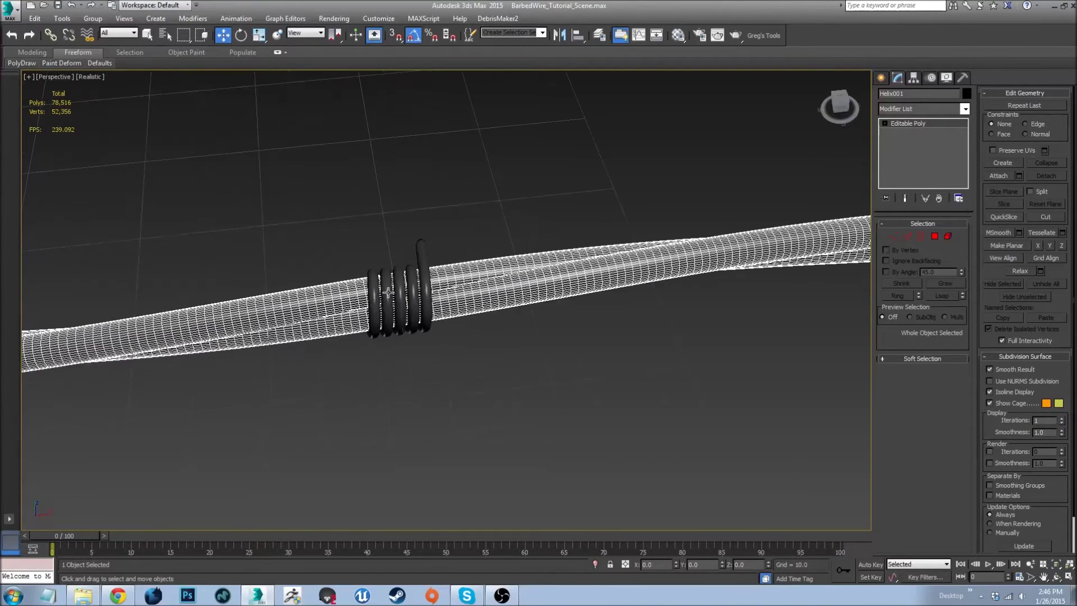
pyautogui.keyDown('alt'); pyautogui.moveTo(323, 305); pyautogui.dragTo(418, 322, button='middle'); pyautogui.keyUp('alt')
pyautogui.scroll(3, 418, 322)
pyautogui.click(404, 323)
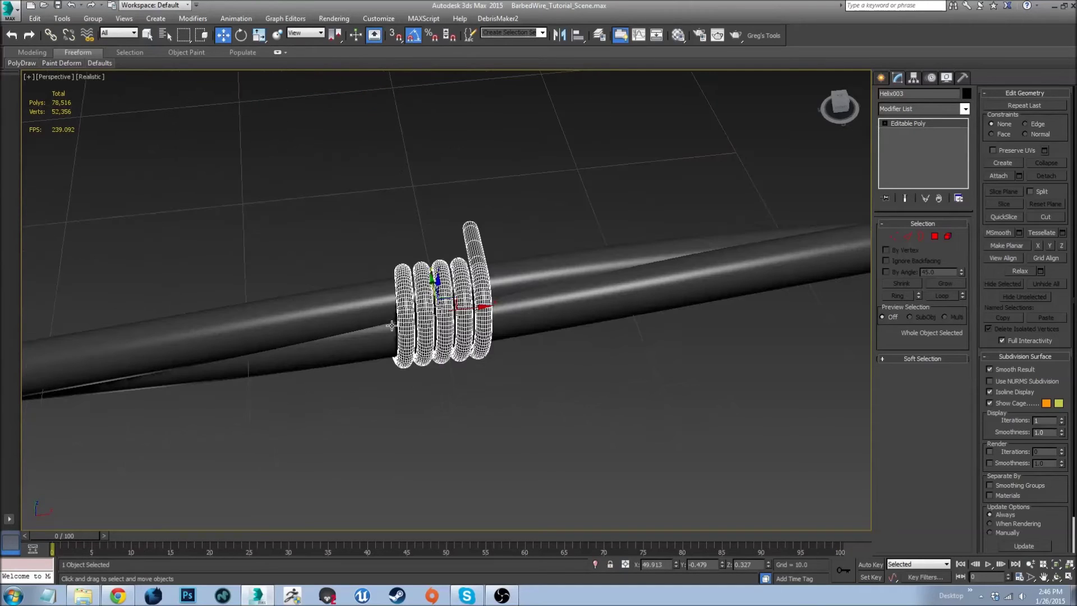
# - Attach the barb coil to the twisted strands so the barbed wire section is one mesh
pyautogui.click(355, 309)
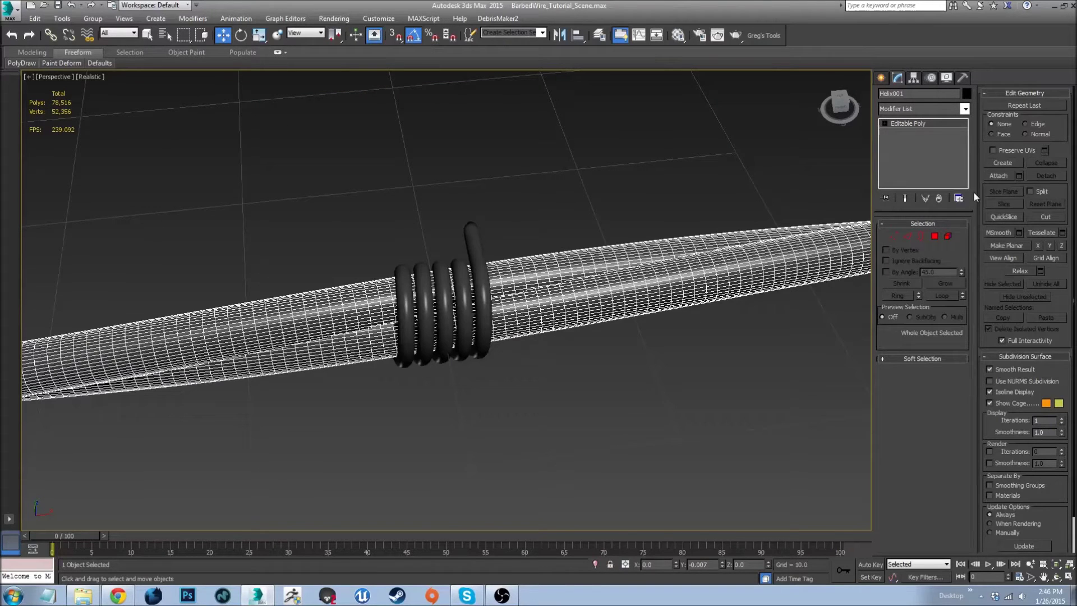
pyautogui.click(1004, 176)
pyautogui.click(484, 297)
pyautogui.rightClick(487, 298)
pyautogui.press('z')
pyautogui.click(419, 408)
pyautogui.moveTo(379, 338); pyautogui.dragTo(435, 339, button='middle')
pyautogui.click(277, 332)
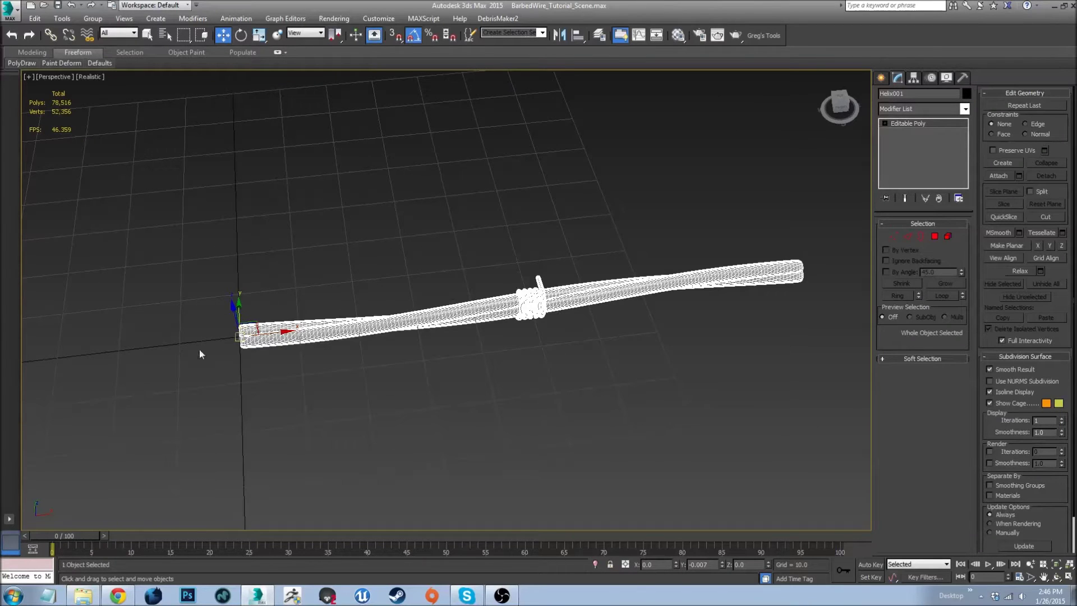
pyautogui.scroll(-4, 337, 344)
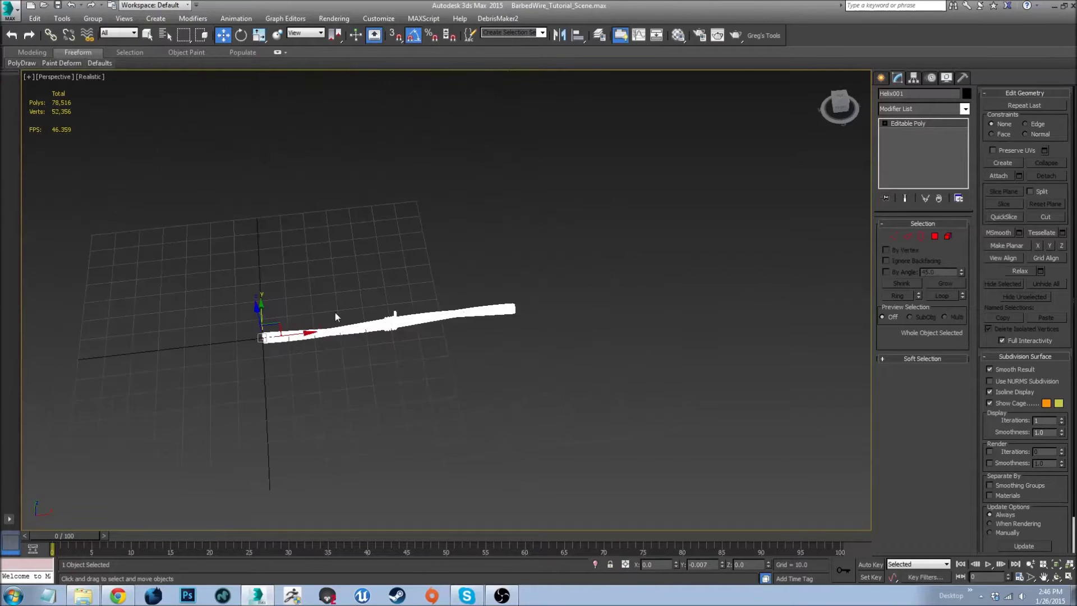
pyautogui.moveTo(343, 340); pyautogui.dragTo(417, 323, button='middle')
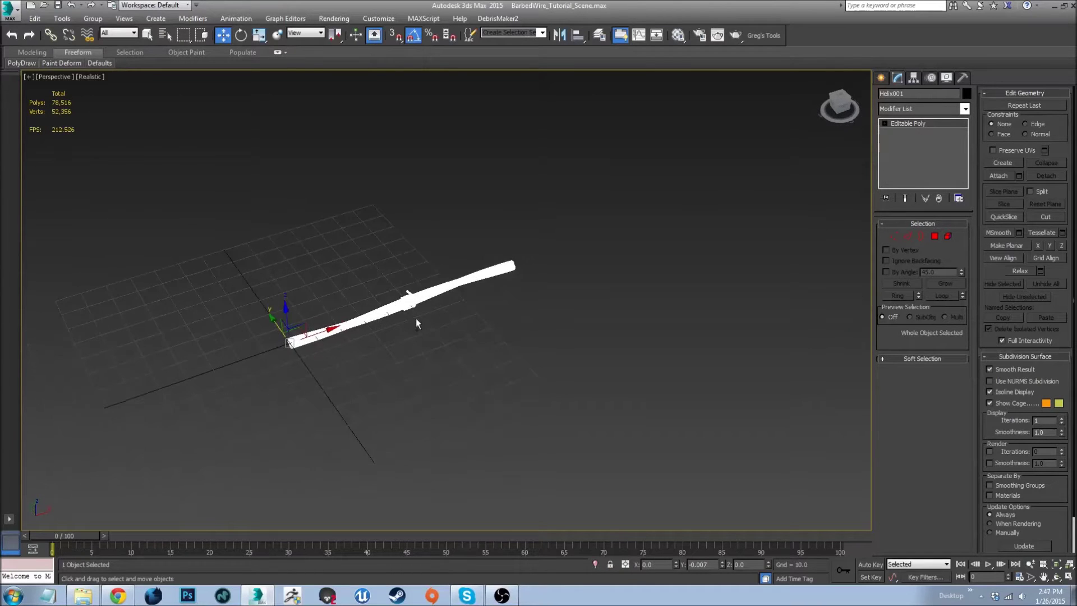
# - Create a helix at the wire's starting end, with a base radius of about 22.5 and a height of about 56
pyautogui.click(881, 78)
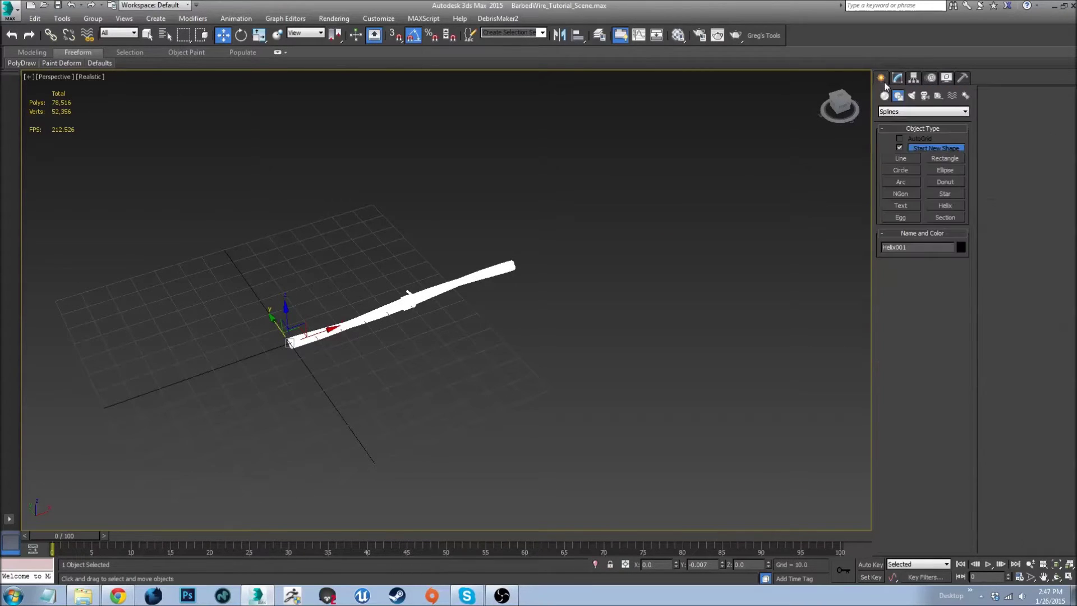
pyautogui.click(945, 206)
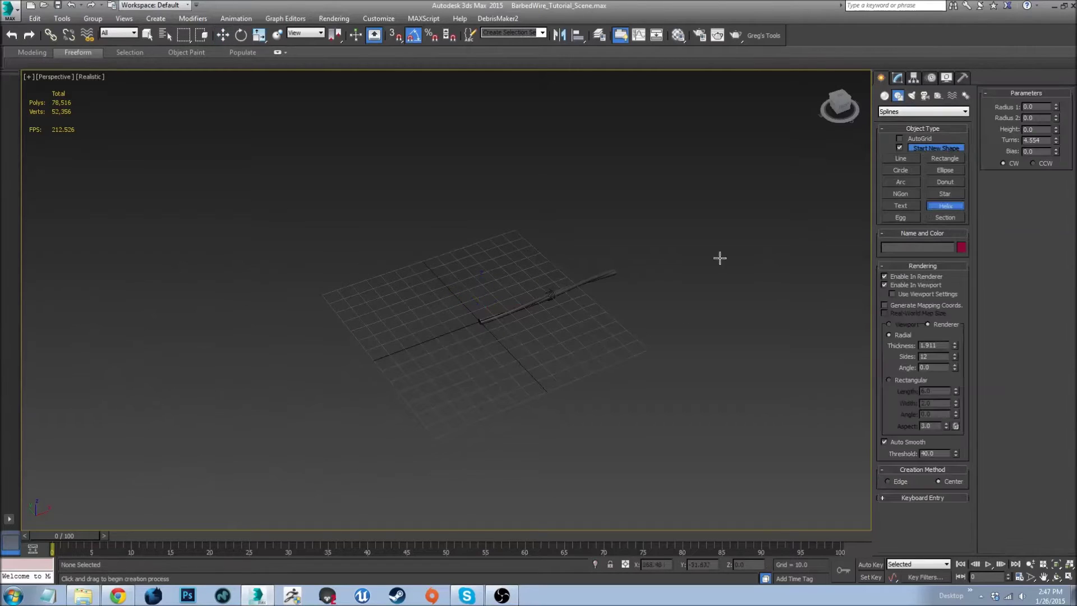
pyautogui.keyDown('alt'); pyautogui.moveTo(474, 309); pyautogui.dragTo(389, 318, button='middle'); pyautogui.keyUp('alt')
pyautogui.scroll(5, 382, 300)
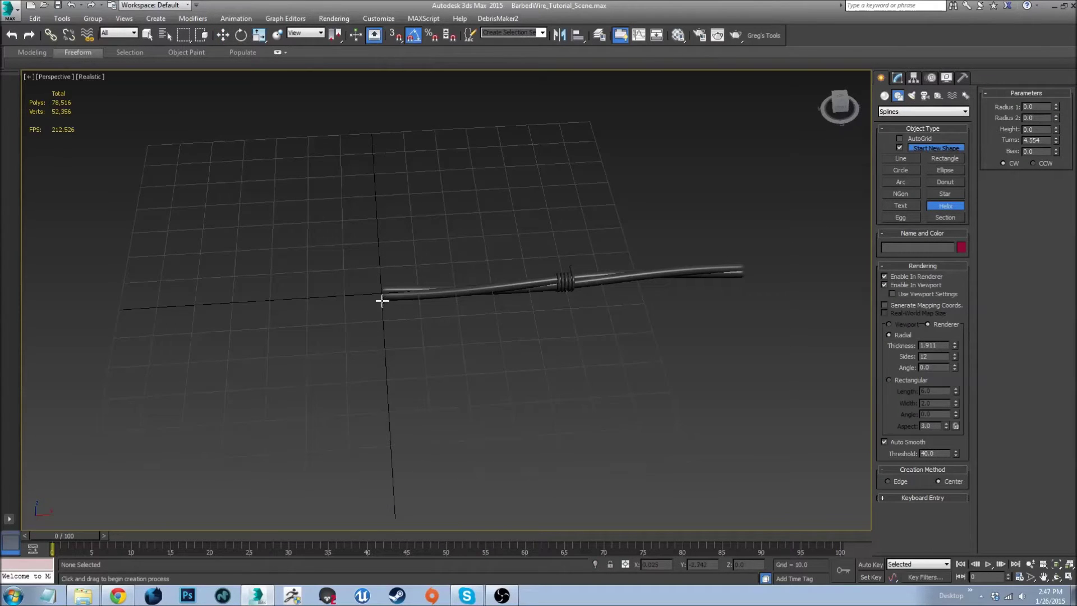
pyautogui.moveTo(381, 293); pyautogui.dragTo(384, 234)
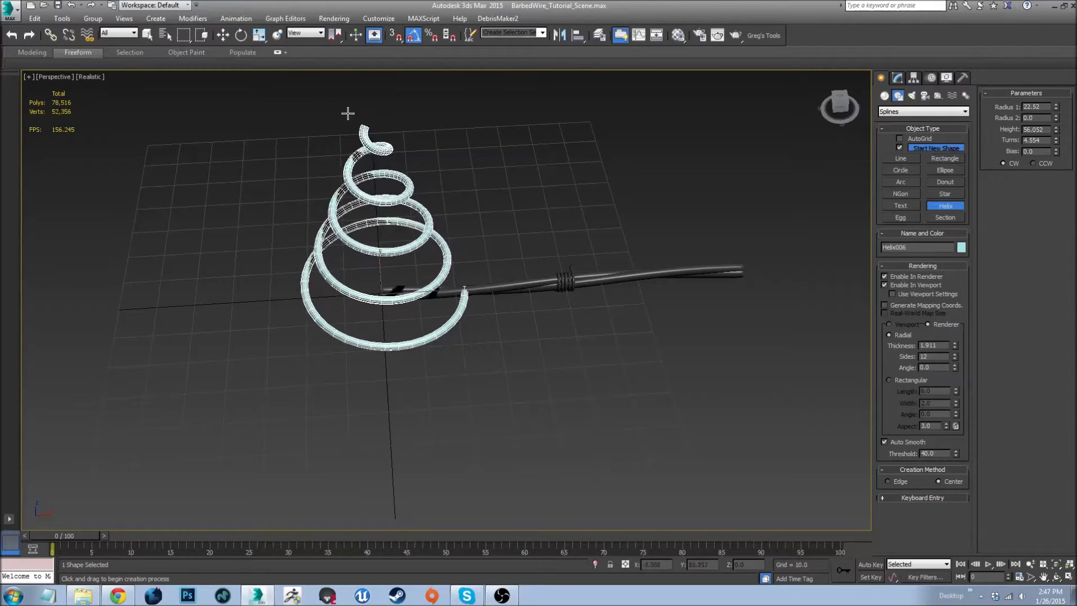
pyautogui.click(315, 90)
# - Set both Radius 1 and Radius 2 of the new helix to 20
pyautogui.press('w')
pyautogui.click(897, 77)
pyautogui.doubleClick(944, 441)
pyautogui.write('20')
pyautogui.press('Tab')
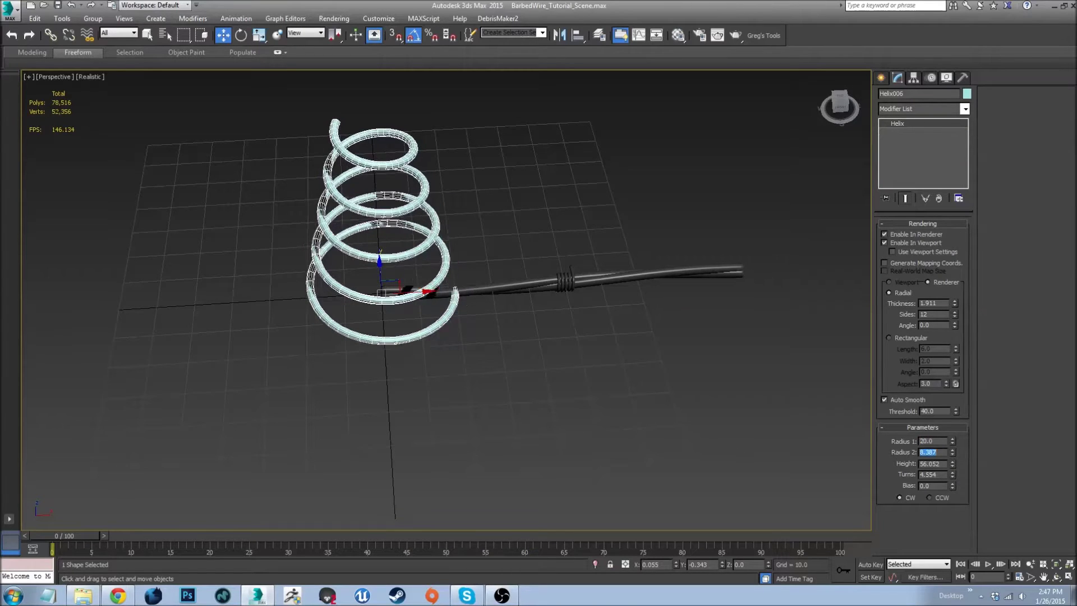
pyautogui.write('20')
pyautogui.press('Return')
# - Rotate the helix so its axis lies along the length of the barbed wire section
pyautogui.scroll(-6, 412, 406)
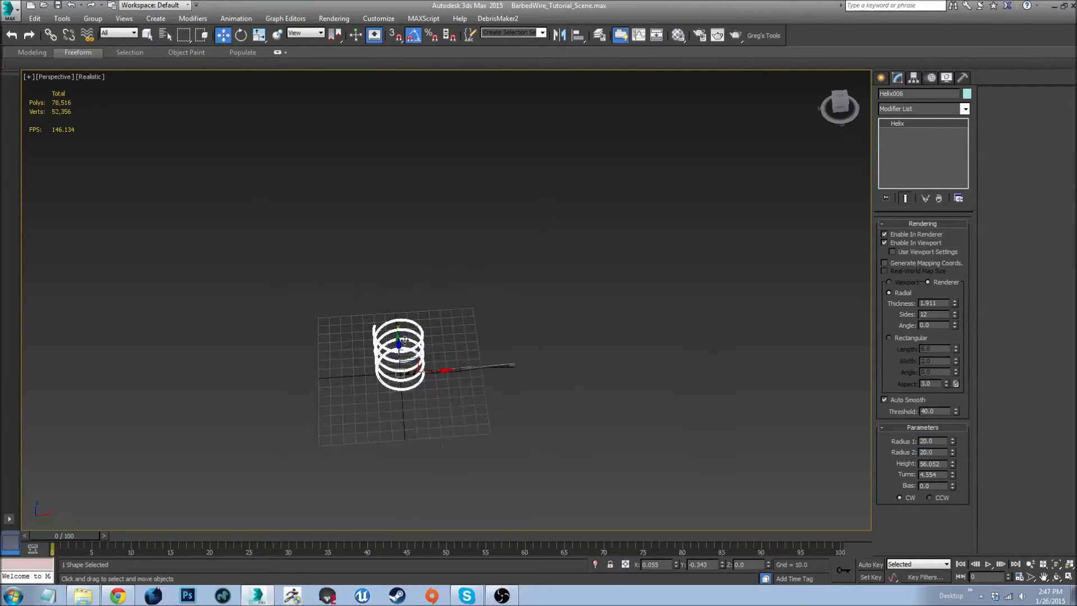
pyautogui.press('e')
pyautogui.moveTo(415, 345); pyautogui.dragTo(469, 352)
pyautogui.press('w')
pyautogui.moveTo(461, 399); pyautogui.dragTo(437, 332, button='middle')
pyautogui.scroll(3, 476, 341)
pyautogui.scroll(3, 437, 332)
pyautogui.moveTo(566, 346); pyautogui.dragTo(542, 401, button='middle')
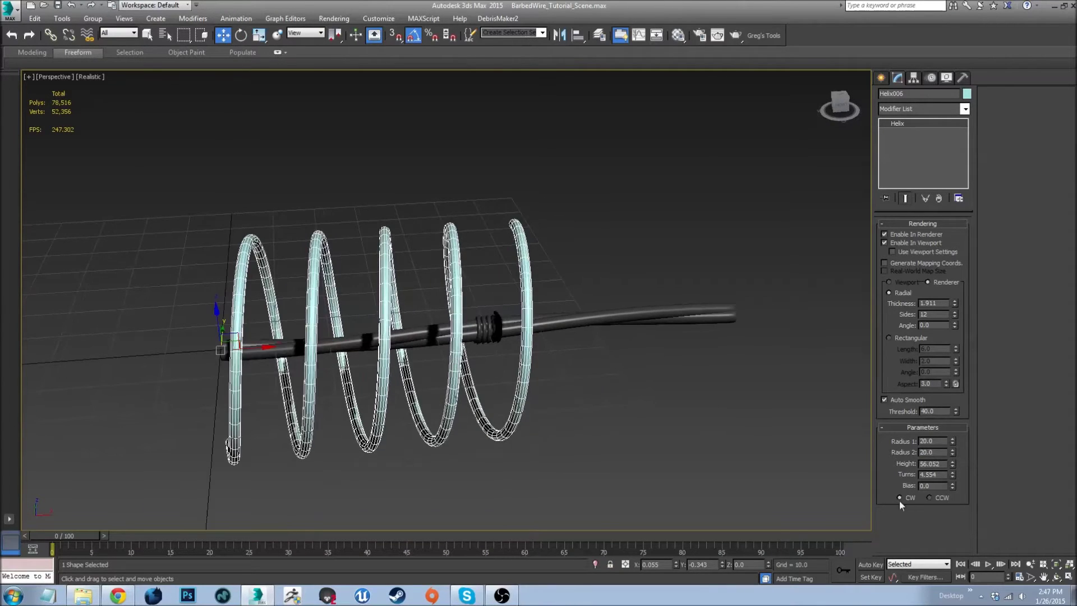
# - Raise the helix to about 14.3 turns and stretch its height to about 309
pyautogui.moveTo(952, 480); pyautogui.dragTo(932, 358)
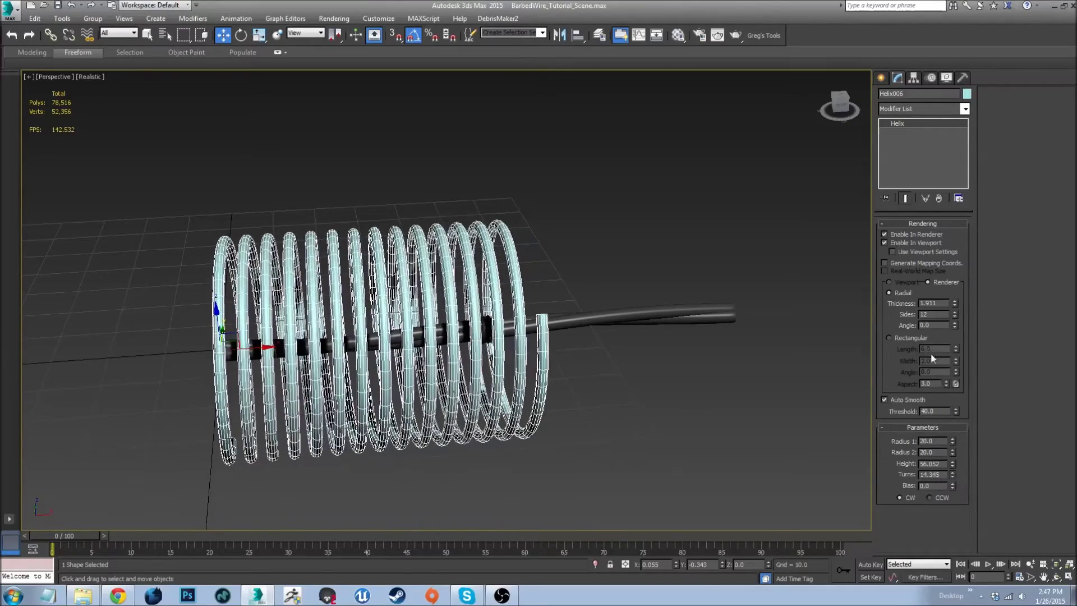
pyautogui.moveTo(952, 465); pyautogui.dragTo(936, 205)
pyautogui.moveTo(482, 370); pyautogui.dragTo(443, 385, button='middle')
pyautogui.scroll(-5, 401, 380)
pyautogui.moveTo(808, 405); pyautogui.dragTo(781, 411, button='middle')
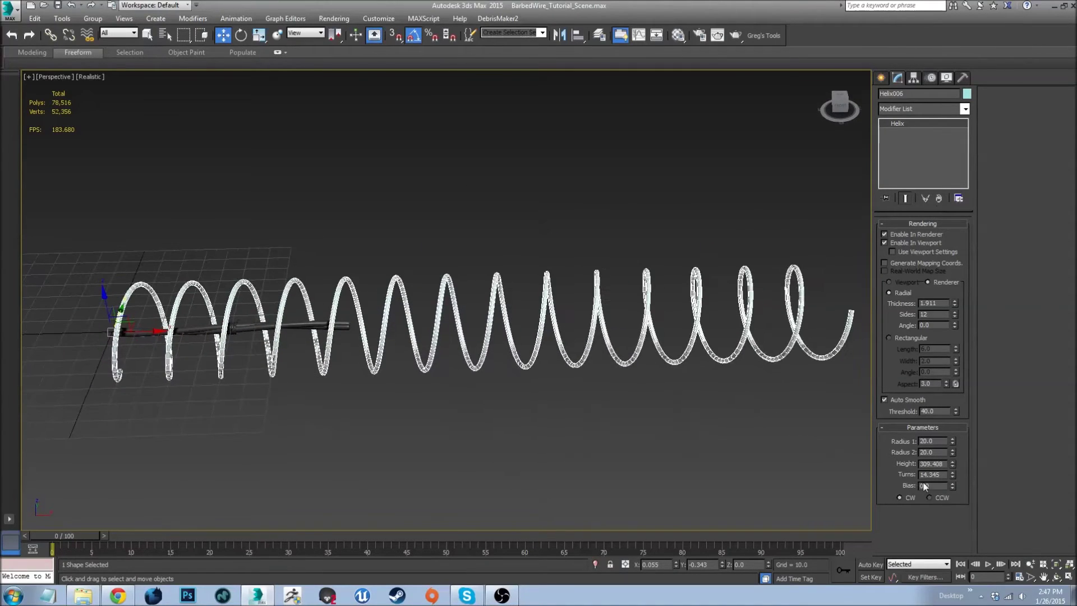
# - Set the helix's height to 100 and compare its length with the wire section
pyautogui.click(932, 463)
pyautogui.write('100')
pyautogui.press('Return')
pyautogui.keyDown('alt'); pyautogui.moveTo(499, 468); pyautogui.dragTo(368, 435, button='middle'); pyautogui.keyUp('alt')
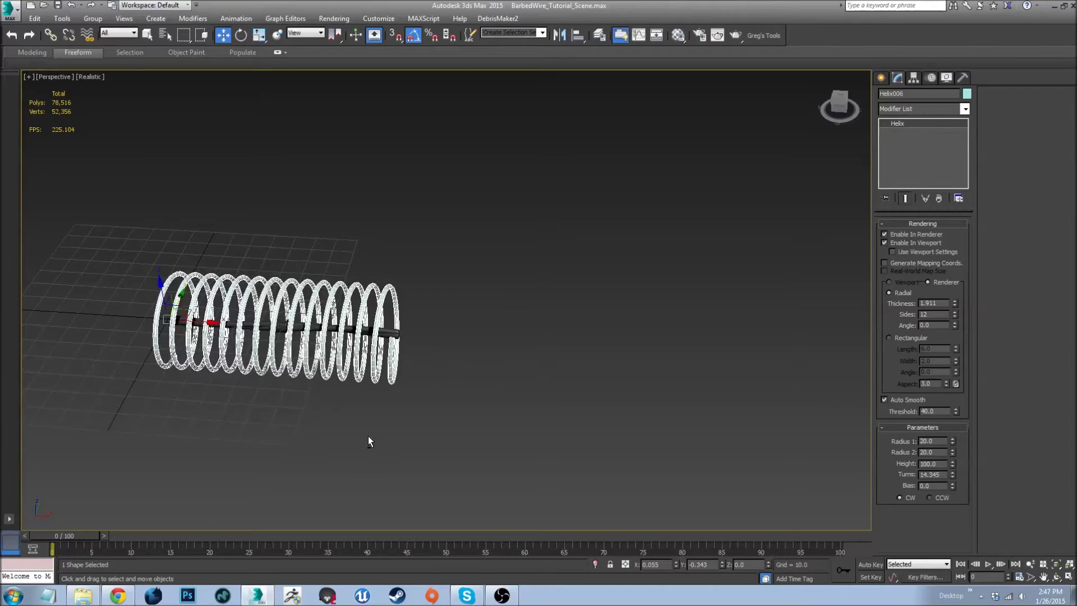
pyautogui.keyDown('alt'); pyautogui.moveTo(473, 435); pyautogui.dragTo(364, 430, button='middle'); pyautogui.keyUp('alt')
# - Set the helix's height to 200 and its number of turns to 10
pyautogui.doubleClick(936, 463)
pyautogui.write('200')
pyautogui.press('Return')
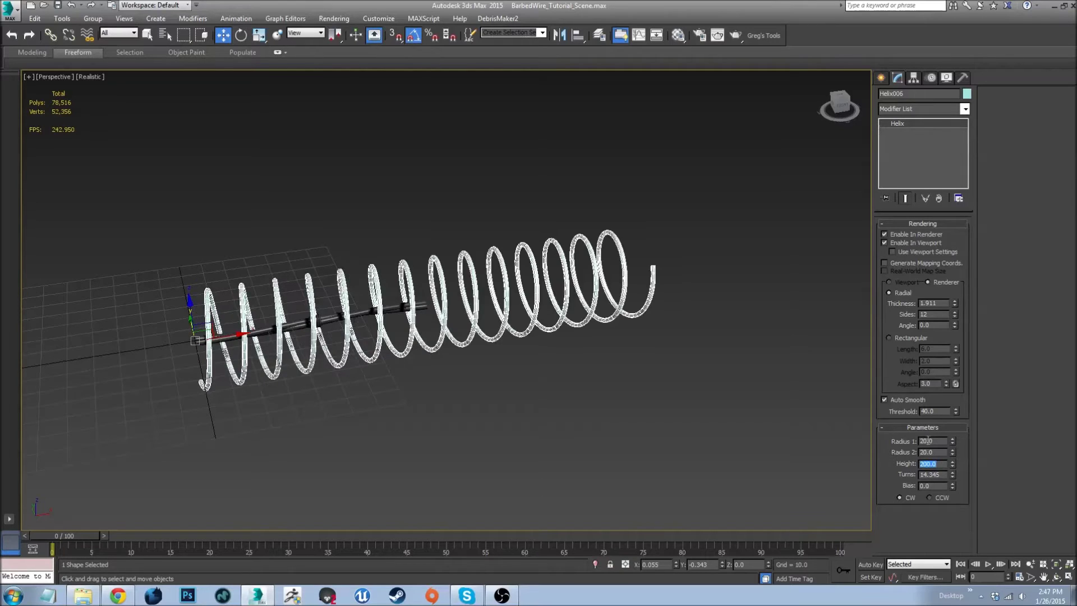
pyautogui.press('Tab')
pyautogui.write('10')
pyautogui.press('Return')
pyautogui.keyDown('alt'); pyautogui.moveTo(554, 330); pyautogui.dragTo(272, 332, button='middle'); pyautogui.keyUp('alt')
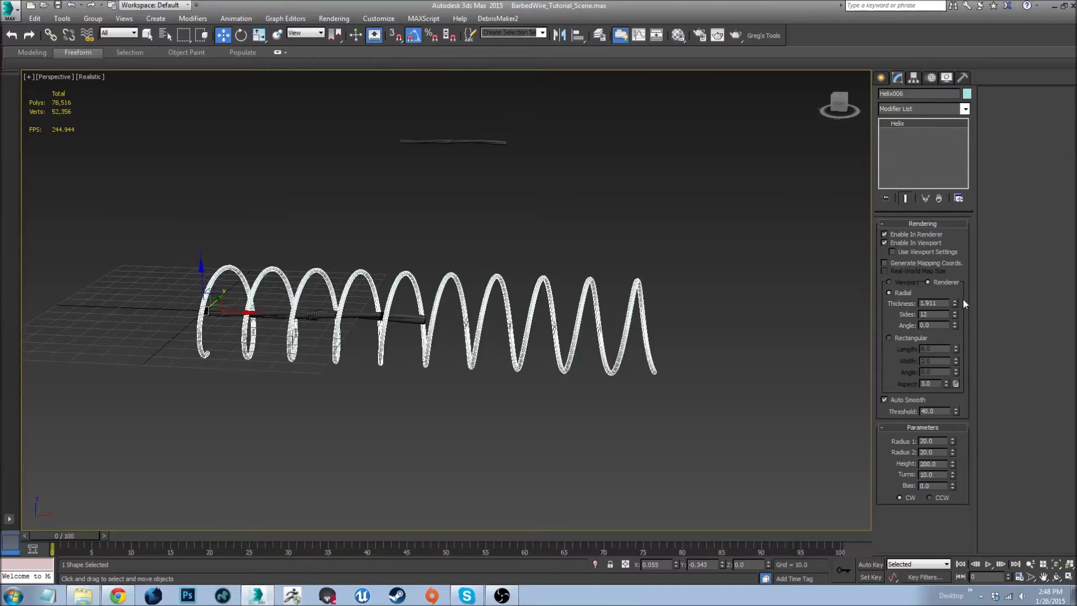
# - Reduce the helix's rendering thickness to about 0.17 and scale the whole helix up uniformly
pyautogui.moveTo(954, 303); pyautogui.dragTo(947, 352)
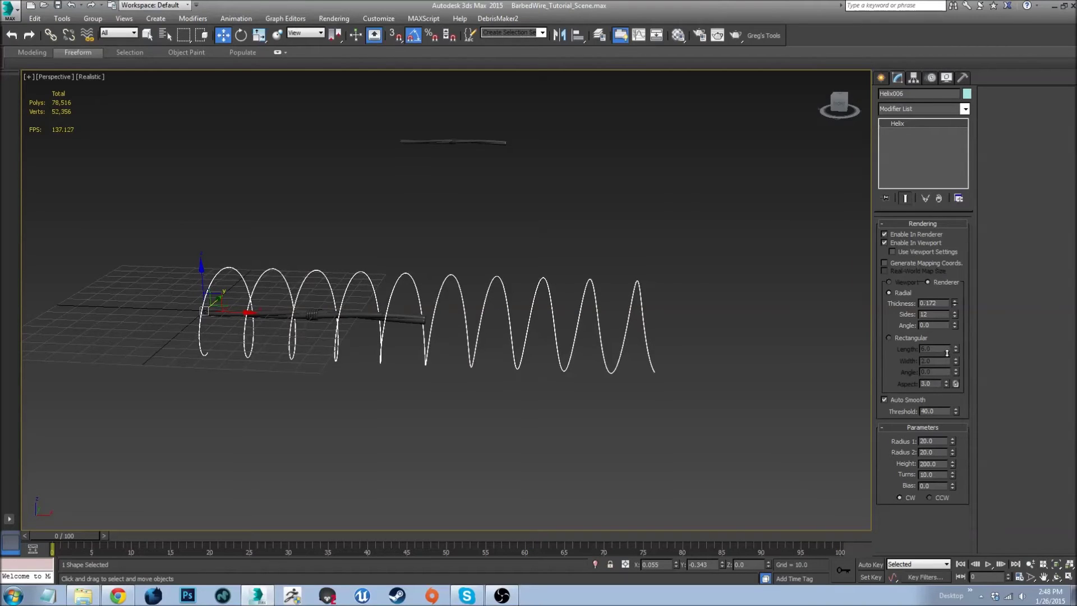
pyautogui.keyDown('alt'); pyautogui.moveTo(418, 314); pyautogui.dragTo(472, 335, button='middle'); pyautogui.keyUp('alt')
pyautogui.press('r')
pyautogui.moveTo(313, 365); pyautogui.dragTo(393, 400, button='middle')
pyautogui.scroll(-5, 232, 390)
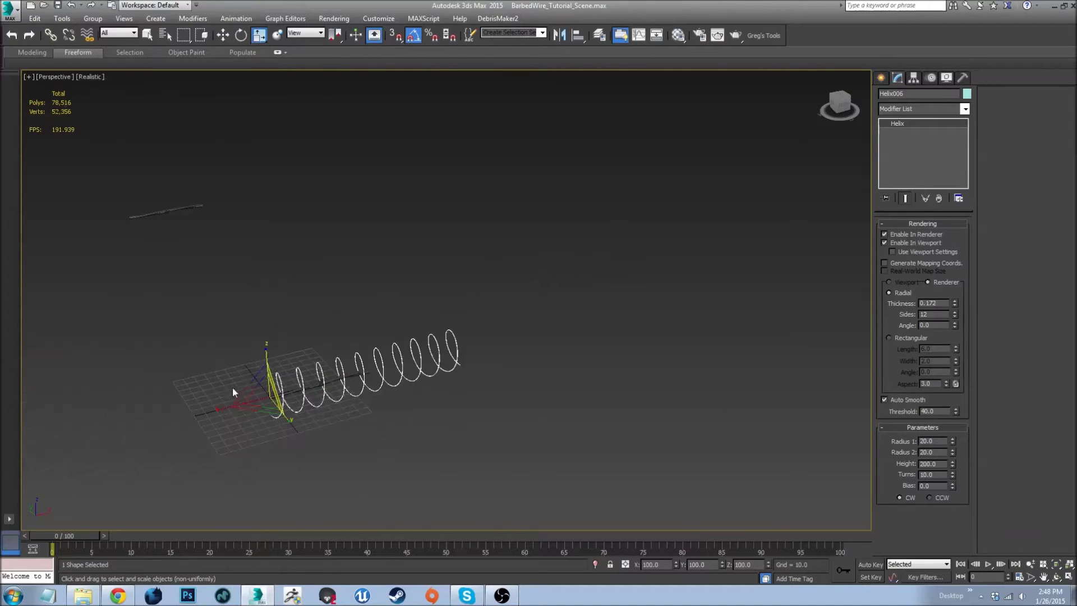
pyautogui.moveTo(261, 397); pyautogui.dragTo(230, 284)
pyautogui.moveTo(260, 401); pyautogui.dragTo(255, 373)
# - Centre the helix on the world origin by zeroing its X and Y position
pyautogui.press('w')
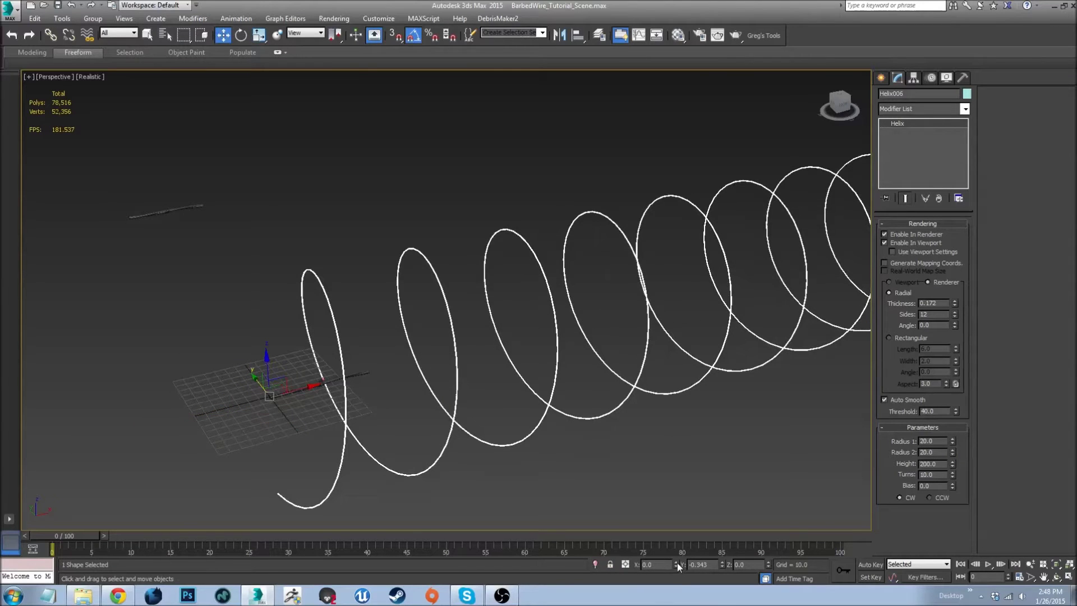
pyautogui.rightClick(722, 564)
pyautogui.keyDown('alt'); pyautogui.moveTo(449, 396); pyautogui.dragTo(611, 337, button='middle'); pyautogui.keyUp('alt')
# - Scale the helix up further so its loops are far larger than the barbed wire section
pyautogui.press('r')
pyautogui.moveTo(425, 234); pyautogui.dragTo(483, 180)
pyautogui.keyDown('alt'); pyautogui.moveTo(483, 180); pyautogui.dragTo(544, 243, button='middle'); pyautogui.keyUp('alt')
pyautogui.scroll(-6, 528, 264)
pyautogui.scroll(5, 440, 228)
pyautogui.moveTo(577, 341); pyautogui.dragTo(368, 285, button='middle')
pyautogui.scroll(4, 466, 281)
pyautogui.scroll(-2, 421, 300)
pyautogui.moveTo(341, 293); pyautogui.dragTo(339, 282)
pyautogui.press('r')
pyautogui.press('w')
# - Select the joined barbed wire section at the origin and open the Array tool for it
pyautogui.scroll(-4, 428, 278)
pyautogui.moveTo(428, 278); pyautogui.dragTo(381, 322, button='middle')
pyautogui.click(317, 362)
pyautogui.moveTo(409, 407); pyautogui.dragTo(354, 371, button='middle')
pyautogui.scroll(5, 365, 332)
pyautogui.moveTo(355, 371); pyautogui.dragTo(409, 454)
pyautogui.moveTo(372, 433); pyautogui.dragTo(445, 396, button='middle')
pyautogui.click(446, 396)
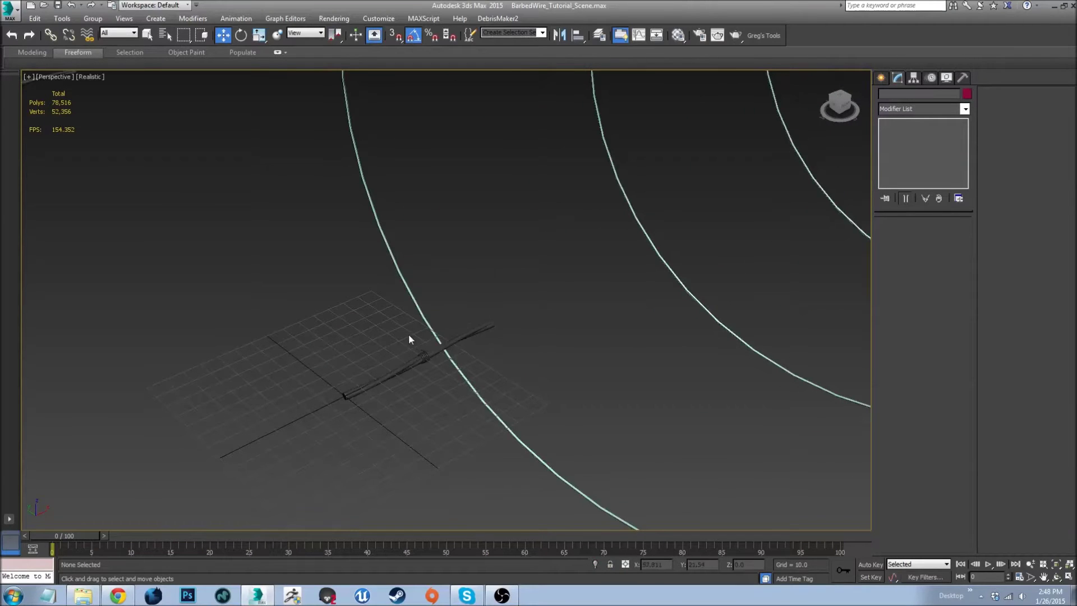
pyautogui.moveTo(408, 334); pyautogui.dragTo(432, 376)
pyautogui.keyDown('alt'); pyautogui.moveTo(436, 382); pyautogui.dragTo(391, 335, button='middle'); pyautogui.keyUp('alt')
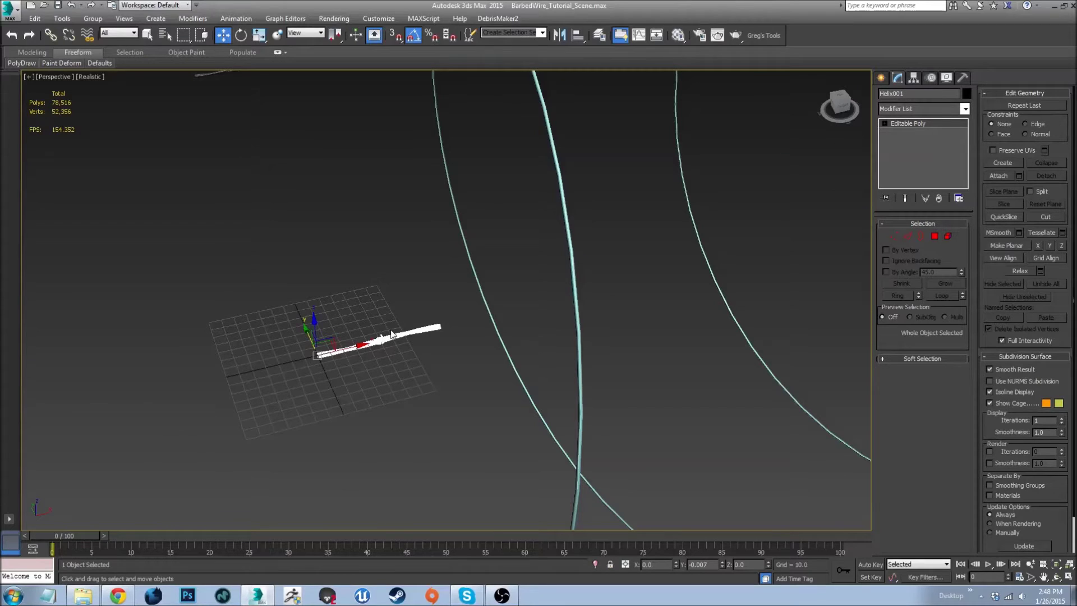
pyautogui.scroll(-2, 391, 334)
pyautogui.moveTo(391, 335); pyautogui.dragTo(292, 306, button='middle')
pyautogui.click(66, 20)
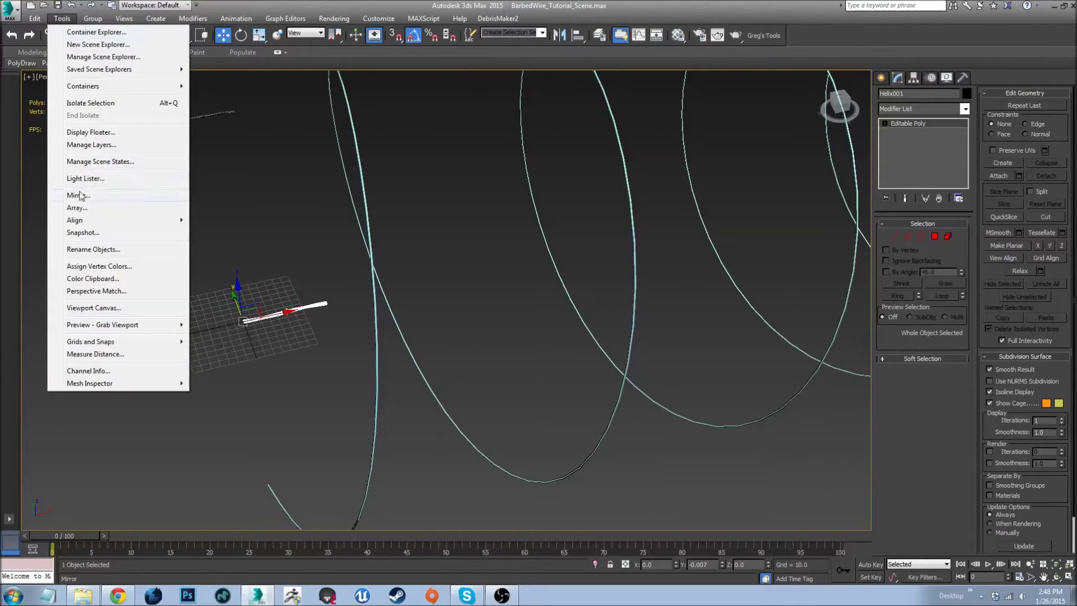
pyautogui.click(116, 203)
pyautogui.keyDown('alt'); pyautogui.moveTo(349, 237); pyautogui.dragTo(216, 233, button='middle'); pyautogui.keyUp('alt')
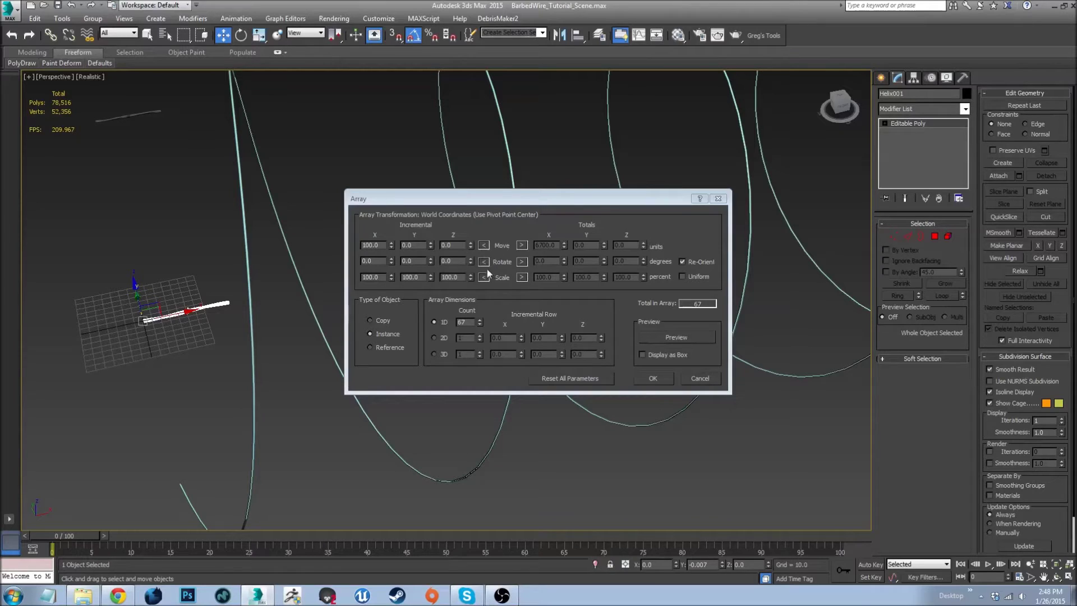
# - Set the one-dimensional array count to 50 and preview the copies offset 100 units along X
pyautogui.moveTo(384, 247); pyautogui.dragTo(387, 281)
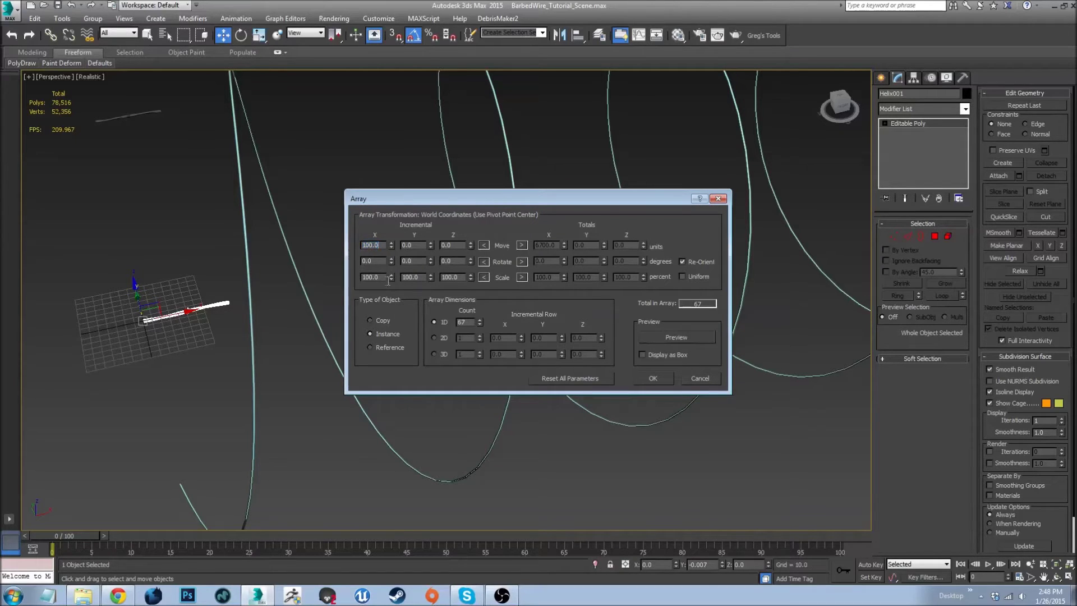
pyautogui.moveTo(170, 354); pyautogui.dragTo(225, 369, button='middle')
pyautogui.scroll(3, 217, 377)
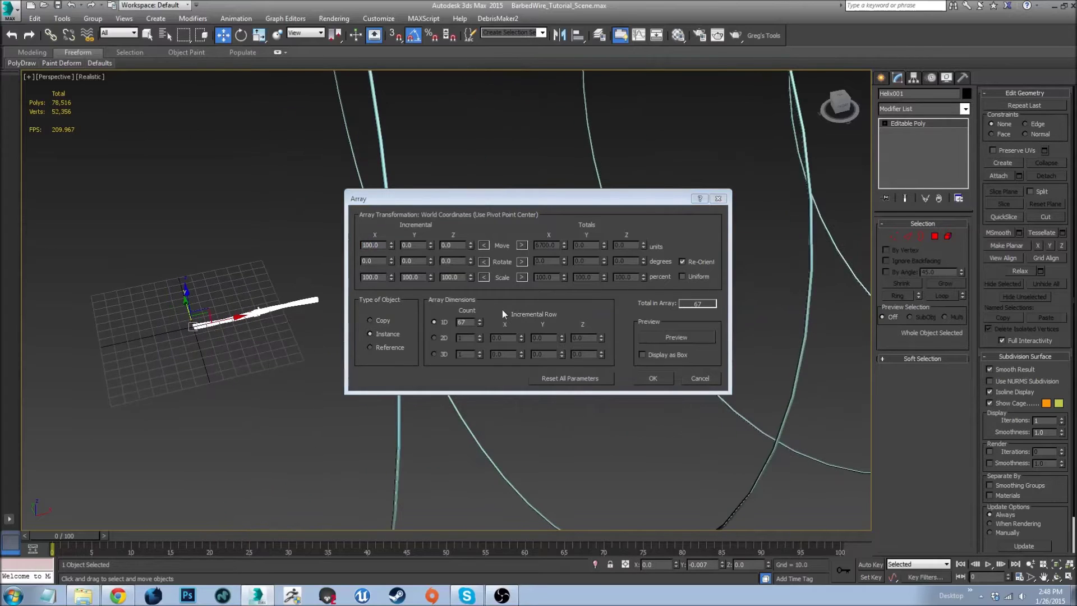
pyautogui.doubleClick(463, 323)
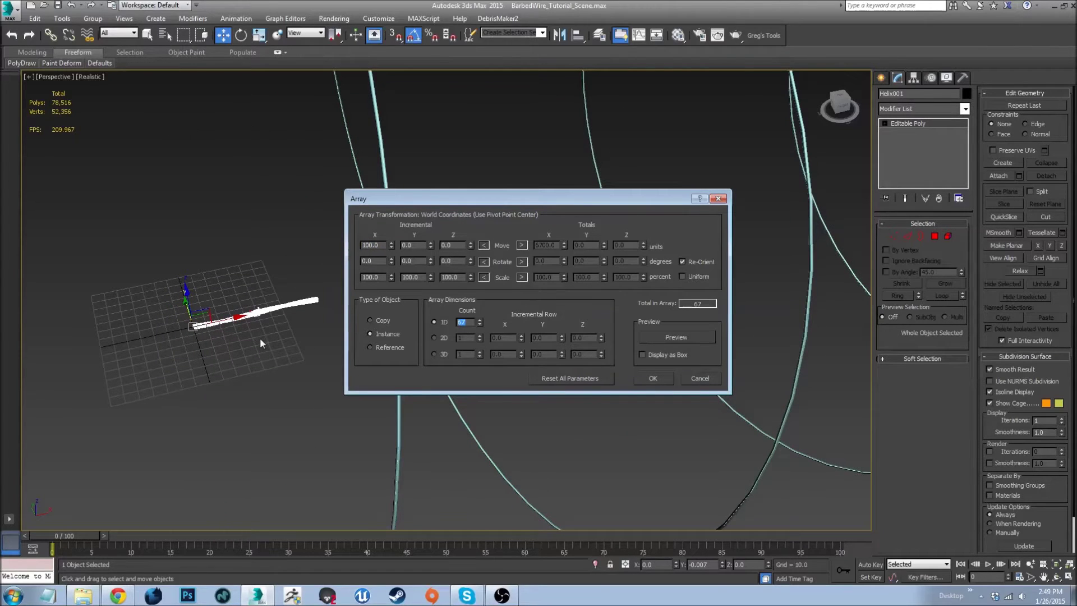
pyautogui.write('100')
pyautogui.press('Return')
pyautogui.click(652, 340)
pyautogui.moveTo(285, 363); pyautogui.dragTo(166, 365, button='middle')
pyautogui.scroll(4, 175, 336)
pyautogui.moveTo(273, 243); pyautogui.dragTo(259, 267, button='middle')
pyautogui.scroll(2, 259, 266)
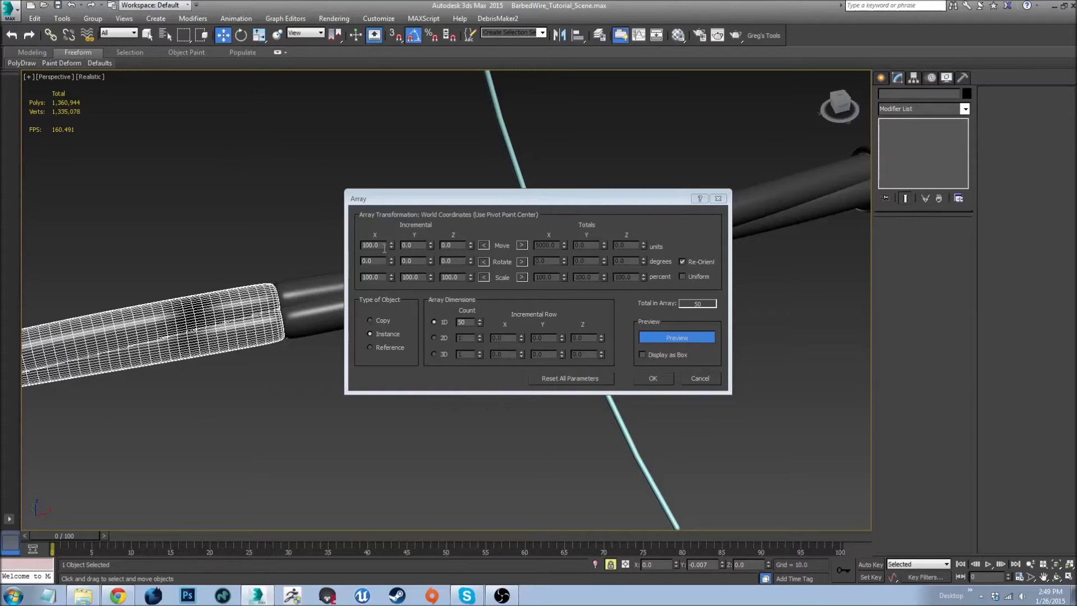
# - Reduce the array's incremental X move to 99 so the section ends meet, and create the instances
pyautogui.moveTo(392, 244); pyautogui.dragTo(392, 248)
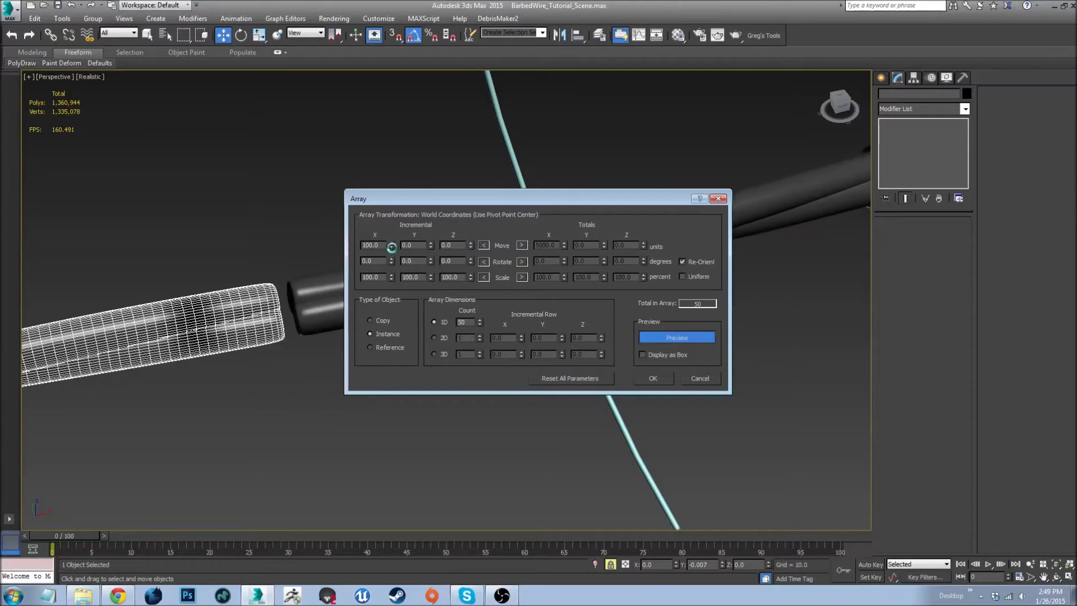
pyautogui.click(392, 247)
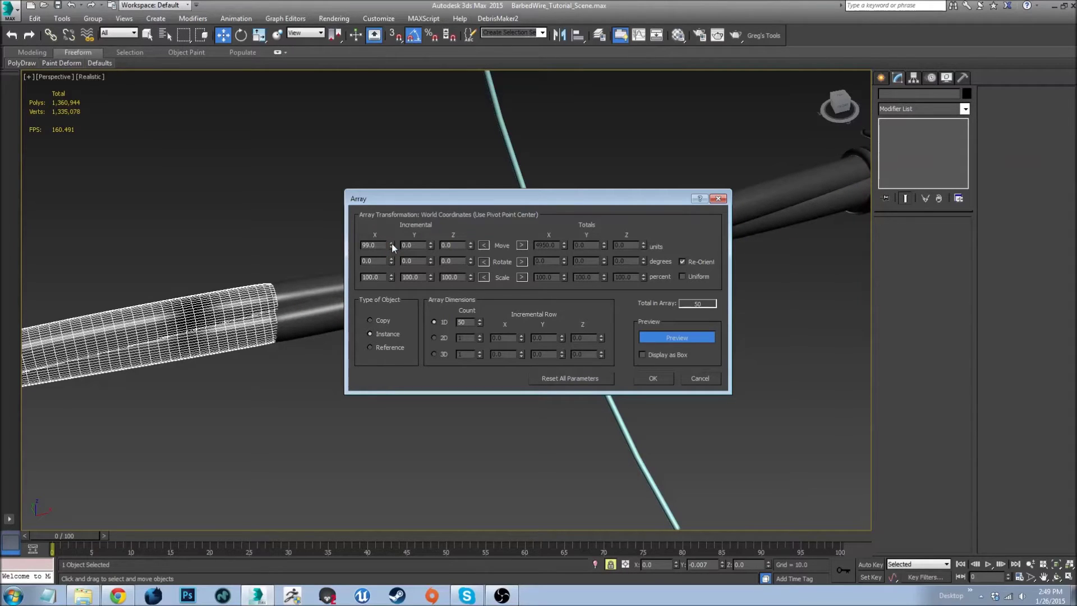
pyautogui.click(260, 412)
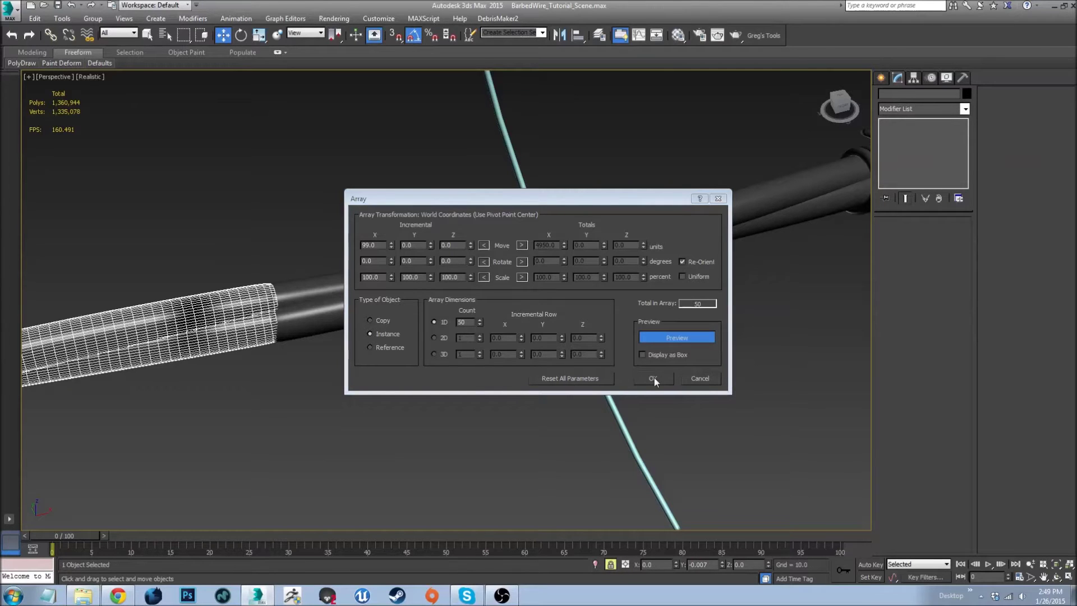
pyautogui.scroll(-8, 520, 449)
pyautogui.keyDown('alt'); pyautogui.moveTo(420, 430); pyautogui.dragTo(278, 401, button='middle'); pyautogui.keyUp('alt')
pyautogui.scroll(10, 278, 401)
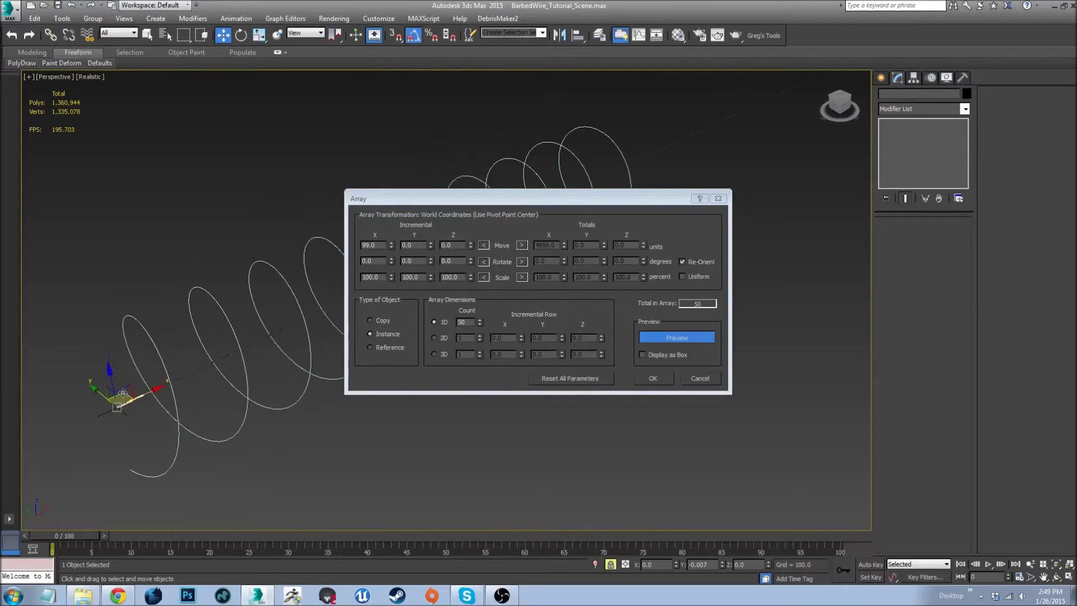
pyautogui.keyDown('alt'); pyautogui.moveTo(203, 300); pyautogui.dragTo(393, 350, button='middle'); pyautogui.keyUp('alt')
pyautogui.click(653, 377)
# - Inspect the joints between the arrayed wire sections and the array's length relative to the helix
pyautogui.keyDown('alt'); pyautogui.moveTo(243, 382); pyautogui.dragTo(287, 348, button='middle'); pyautogui.keyUp('alt')
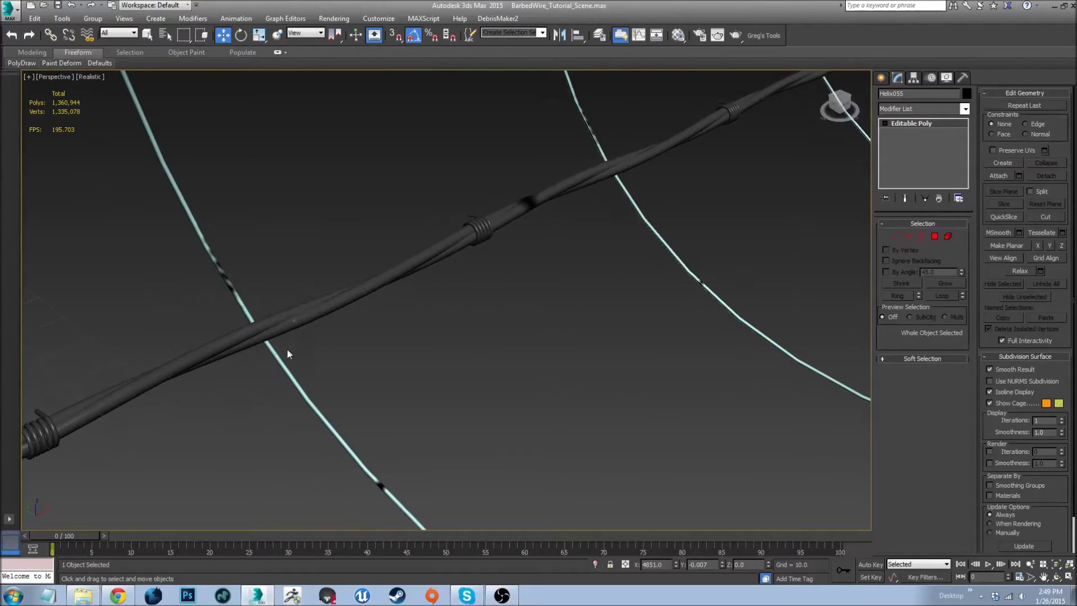
pyautogui.scroll(5, 293, 318)
pyautogui.scroll(-5, 298, 311)
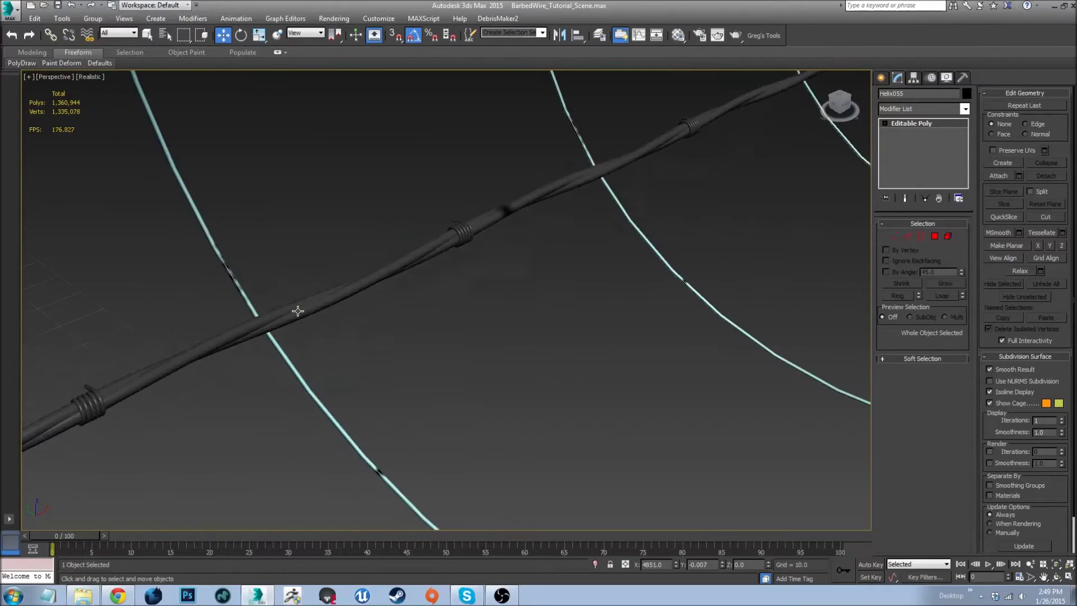
pyautogui.scroll(-5, 254, 351)
pyautogui.press('z')
pyautogui.scroll(-3, 267, 352)
pyautogui.moveTo(267, 352); pyautogui.dragTo(425, 346, button='middle')
pyautogui.scroll(-5, 363, 294)
pyautogui.scroll(-5, 238, 351)
pyautogui.moveTo(377, 374); pyautogui.dragTo(509, 187, button='middle')
pyautogui.moveTo(316, 393)
pyautogui.mouseDown(button='middle')
pyautogui.moveTo(424, 272)
pyautogui.moveTo(356, 334)
pyautogui.moveTo(387, 284)
pyautogui.mouseUp(button='middle')
# - Remove the arrayed wire copies, keeping the original barbed wire section and the helix
pyautogui.scroll(4, 356, 334)
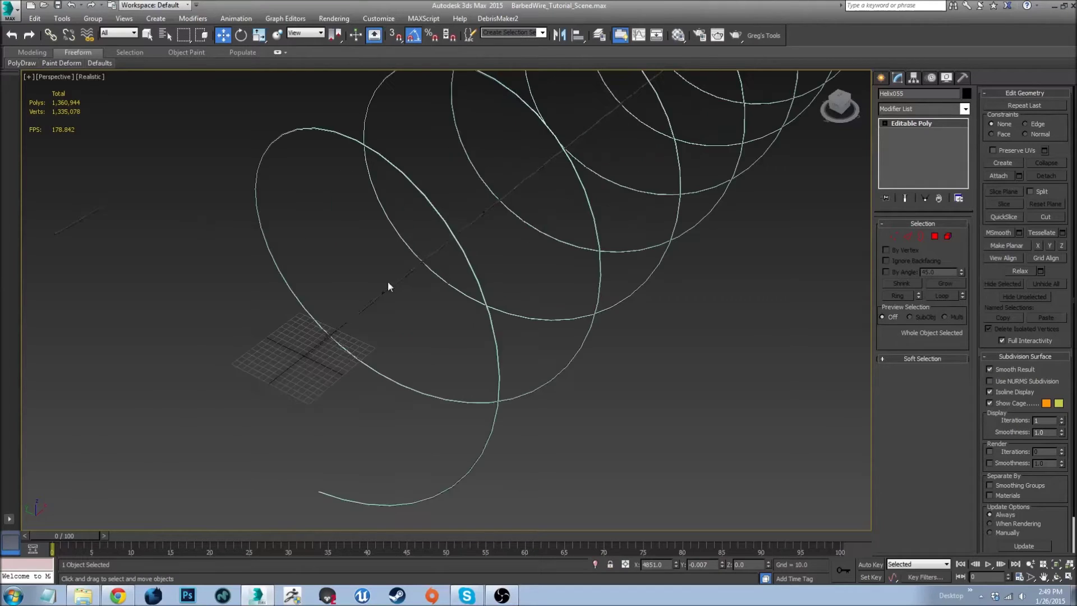
pyautogui.scroll(5, 330, 336)
pyautogui.press('Delete')
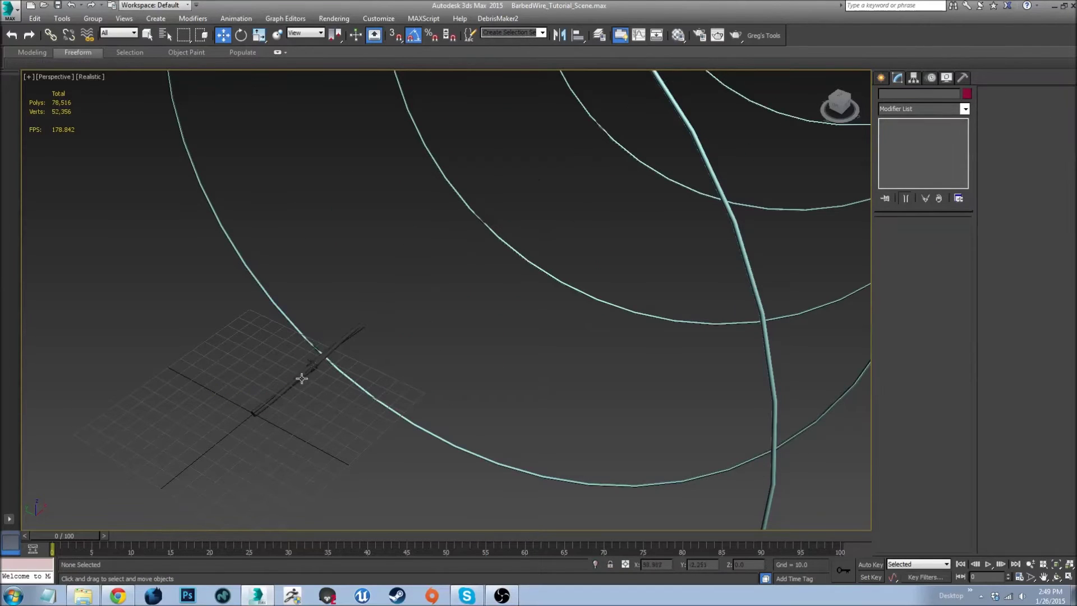
# - Undo the large helix's parameter changes and its creation, going back to the barbed wire section alone
pyautogui.keyDown('alt'); pyautogui.moveTo(301, 378); pyautogui.dragTo(262, 374, button='middle'); pyautogui.keyUp('alt')
pyautogui.hotkey('ctrl', 'a')
pyautogui.hotkey('ctrl', 'z')
pyautogui.hotkey('ctrl', 'z')
pyautogui.hotkey('ctrl', 'z')
pyautogui.hotkey('ctrl', 'z')
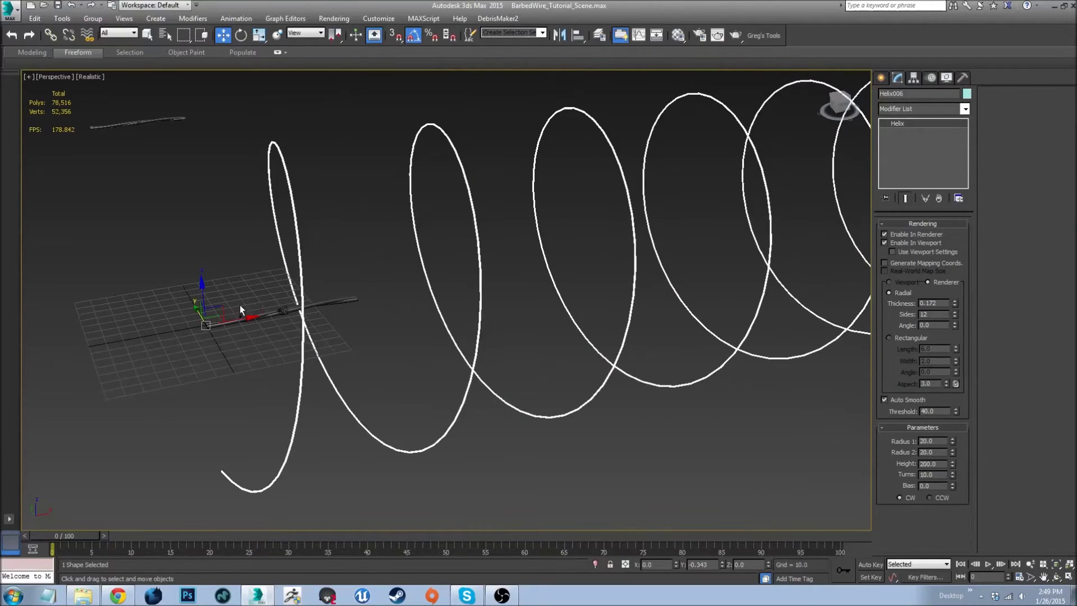
pyautogui.scroll(5, 293, 326)
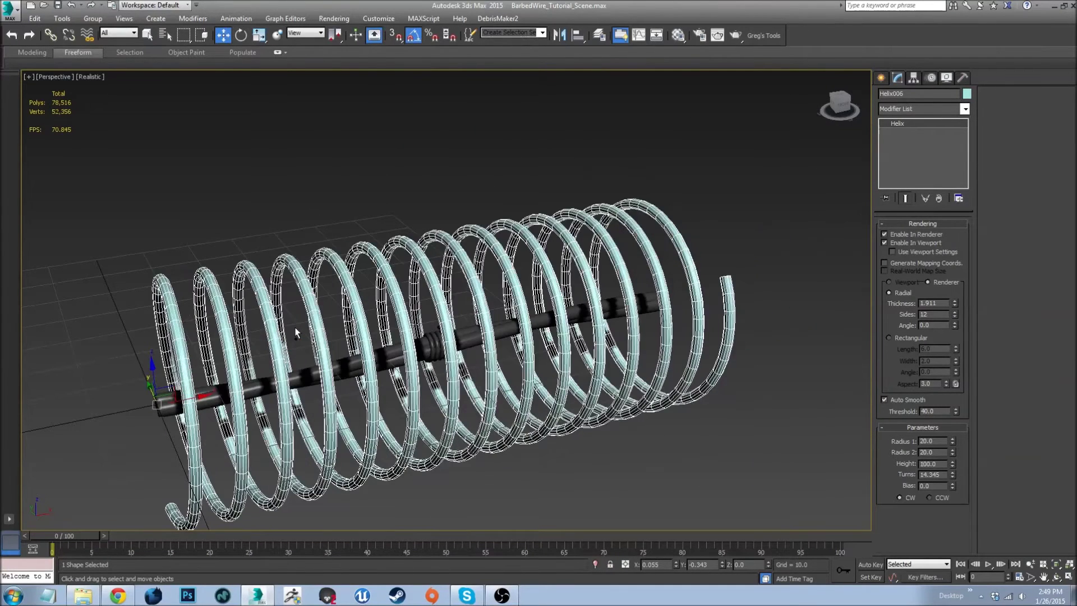
pyautogui.hotkey('ctrl', 'z')
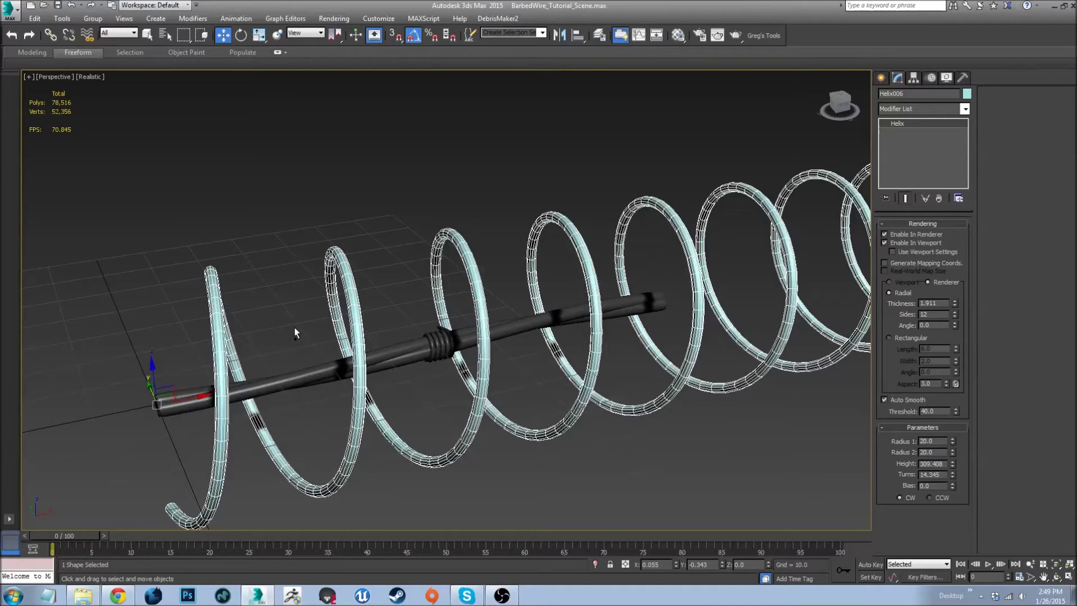
pyautogui.hotkey('ctrl', 'z')
pyautogui.hotkey('ctrl', 'z')
pyautogui.hotkey('ctrl', 'z')
pyautogui.hotkey('ctrl', 'z')
pyautogui.hotkey('ctrl', 'z')
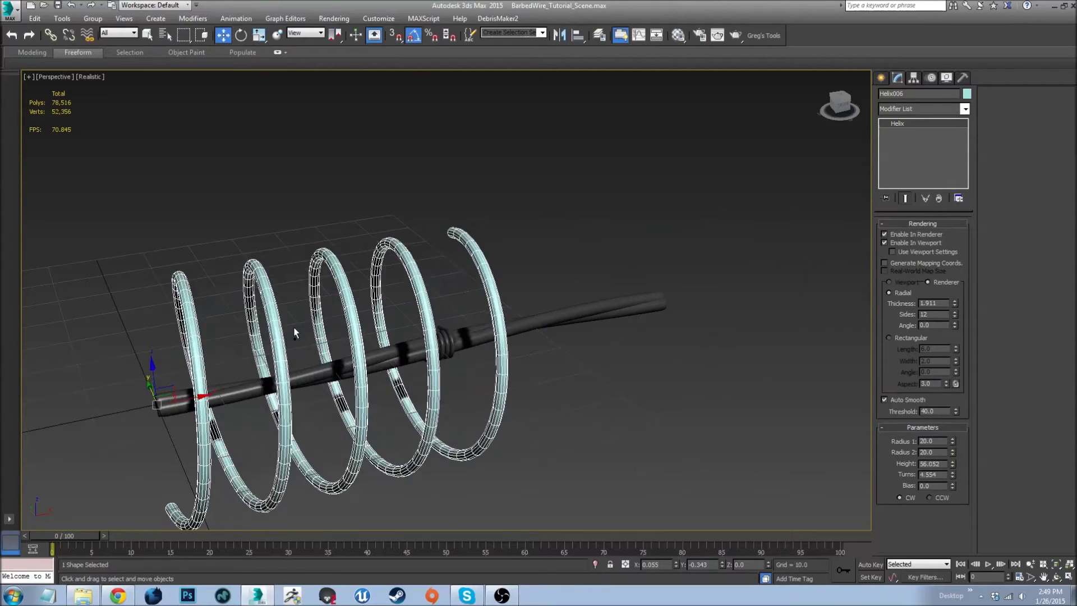
pyautogui.hotkey('ctrl', 'z')
# - Undo the joining of barb and strands and the strands' collapse, back to their TurboSmooth and Editable Poly stack
pyautogui.hotkey('ctrl', 'z')
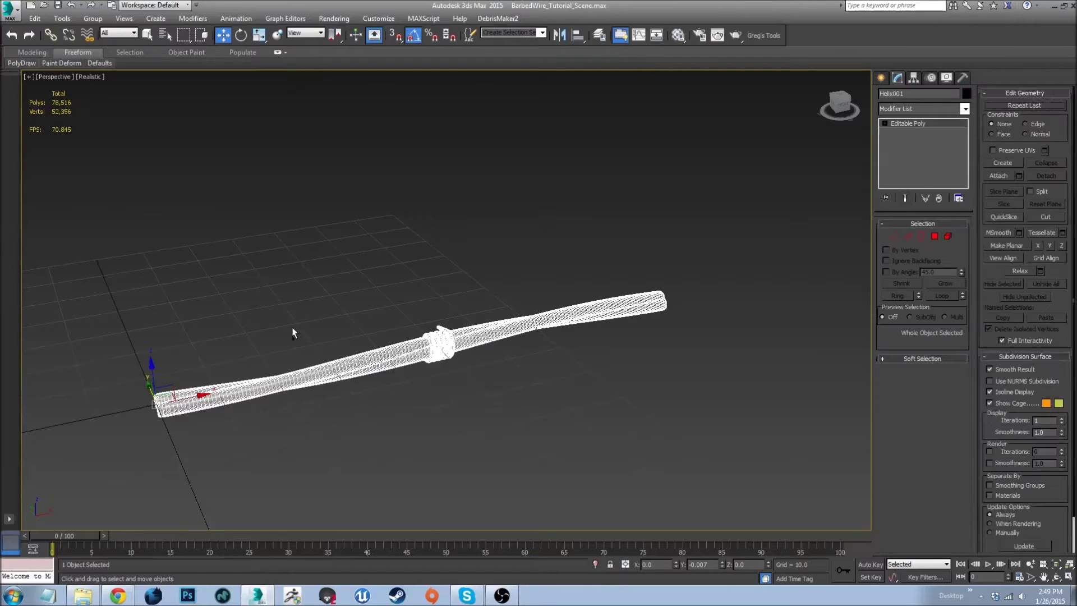
pyautogui.hotkey('ctrl', 'z')
pyautogui.hotkey('ctrl', 'z')
pyautogui.hotkey('ctrl', 'z')
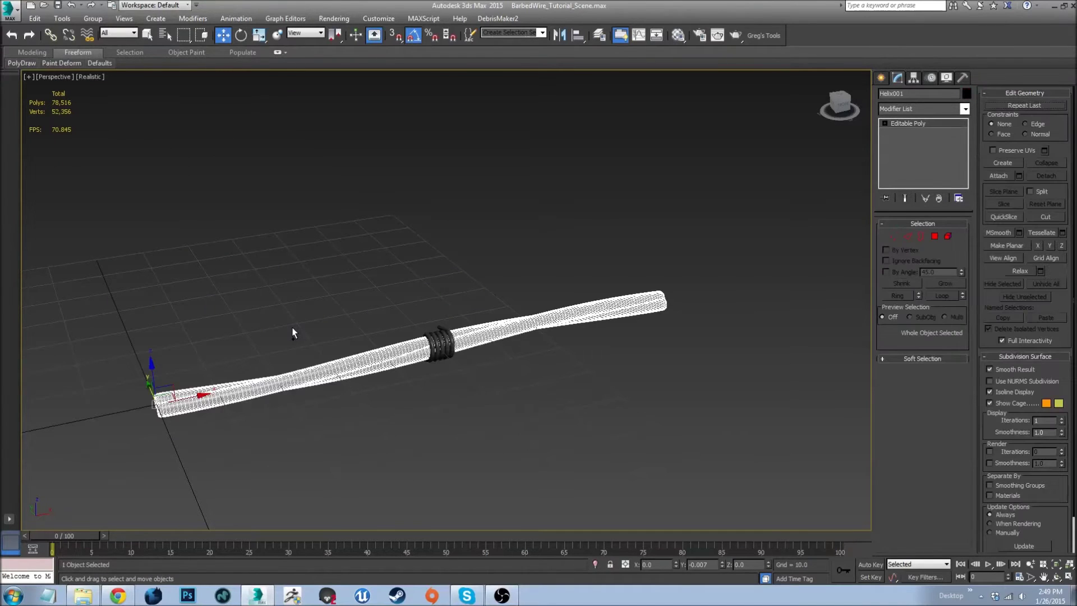
pyautogui.hotkey('ctrl', 'z')
pyautogui.hotkey('ctrl', 'y')
pyautogui.hotkey('ctrl', 'z')
pyautogui.hotkey('ctrl', 'z')
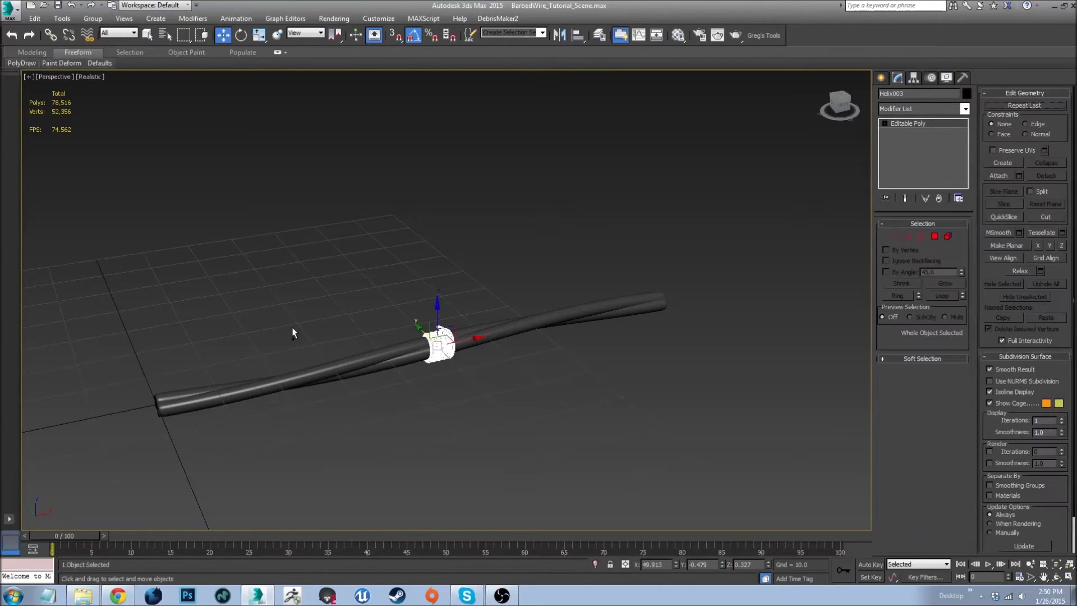
pyautogui.hotkey('ctrl', 'z')
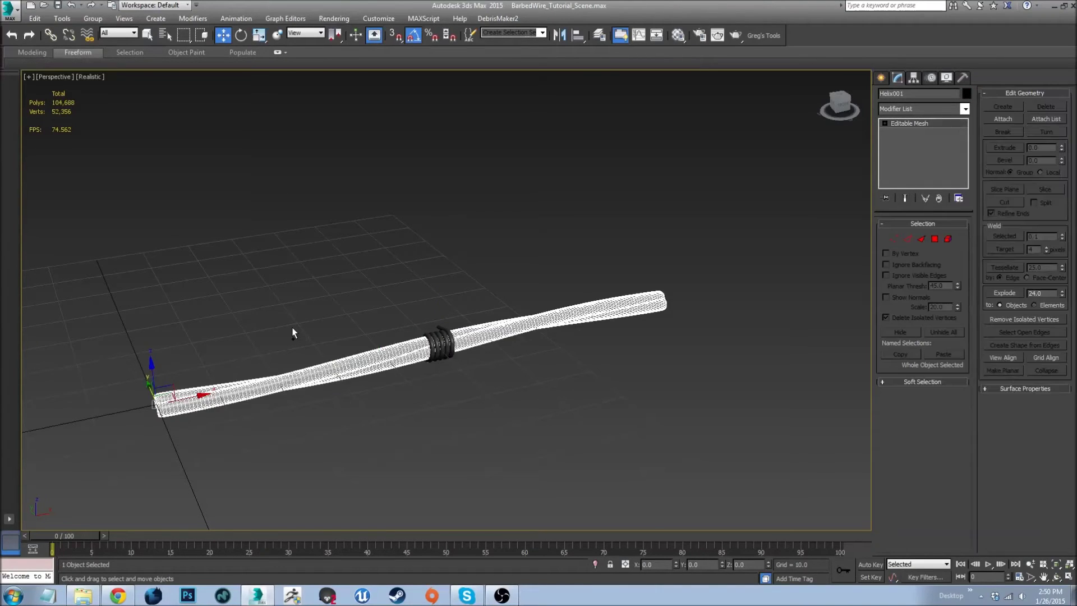
pyautogui.hotkey('ctrl', 'z')
pyautogui.hotkey('ctrl', 'z')
pyautogui.hotkey('ctrl', 'z')
pyautogui.hotkey('ctrl', 'z')
# - On the strands' Editable Poly level, insert a SwiftLoop edge loop close to the cap of each strand at the origin end
pyautogui.moveTo(282, 382); pyautogui.dragTo(328, 357, button='middle')
pyautogui.scroll(3, 237, 381)
pyautogui.keyDown('alt'); pyautogui.moveTo(238, 382); pyautogui.dragTo(272, 365, button='middle'); pyautogui.keyUp('alt')
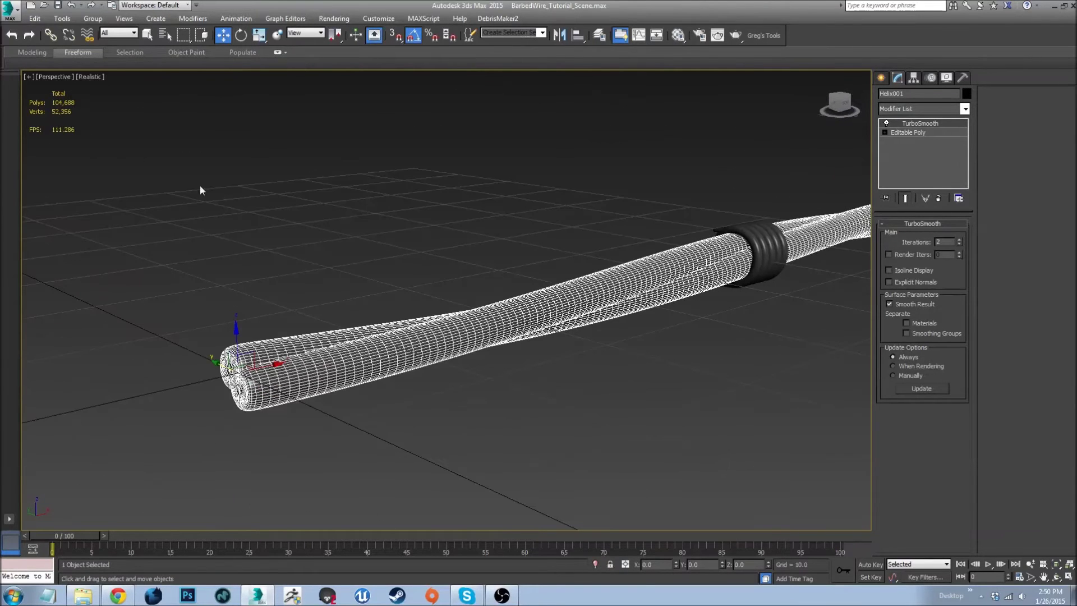
pyautogui.scroll(8, 303, 199)
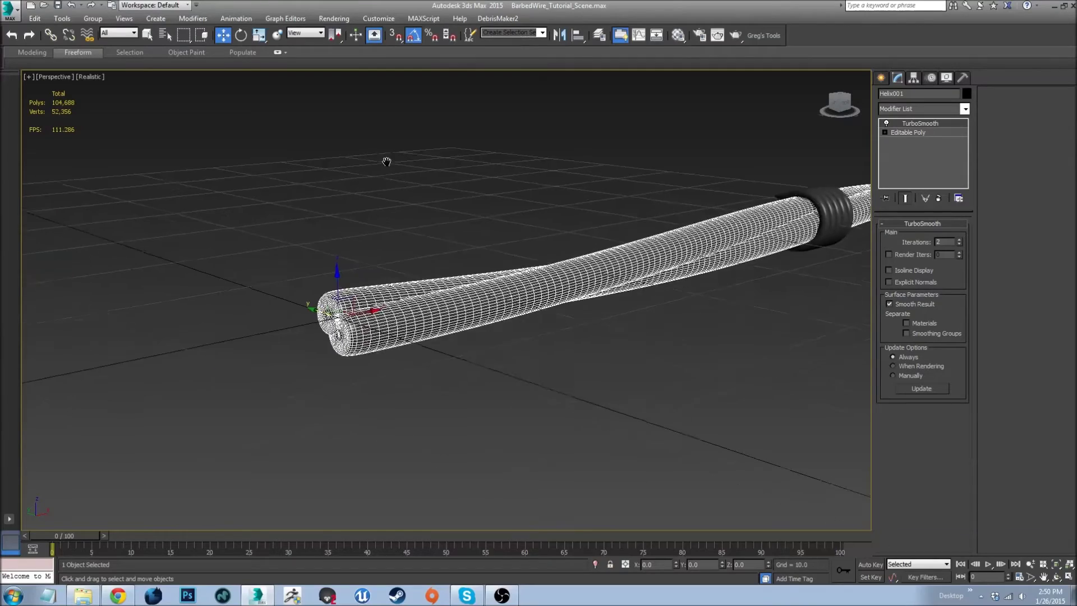
pyautogui.keyDown('alt'); pyautogui.moveTo(415, 304); pyautogui.dragTo(379, 315, button='middle'); pyautogui.keyUp('alt')
pyautogui.click(943, 134)
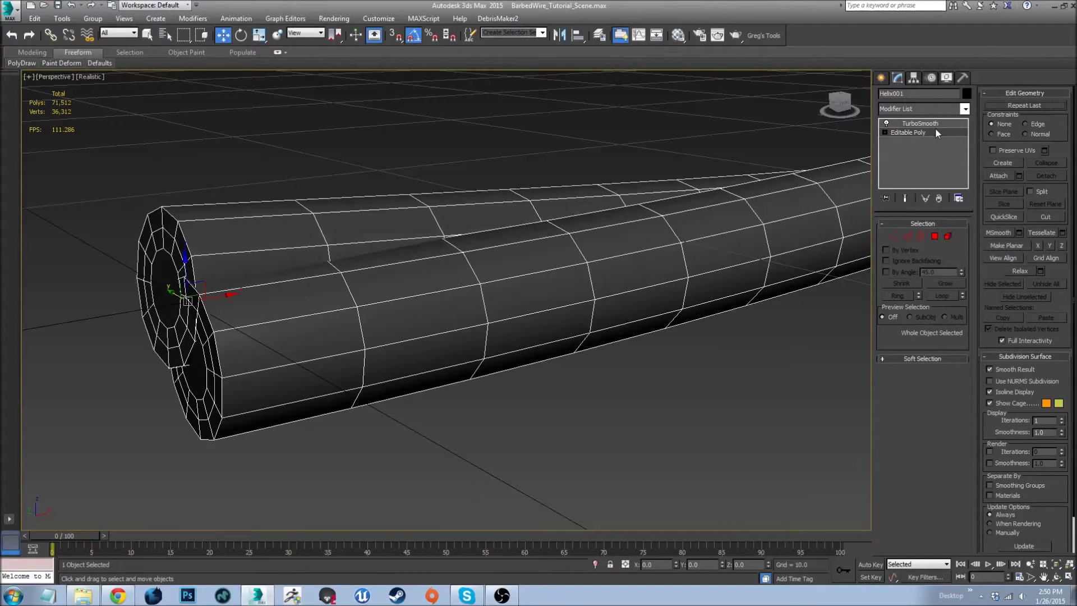
pyautogui.moveTo(227, 331); pyautogui.dragTo(293, 339, button='middle')
pyautogui.moveTo(139, 271); pyautogui.dragTo(170, 304, button='middle')
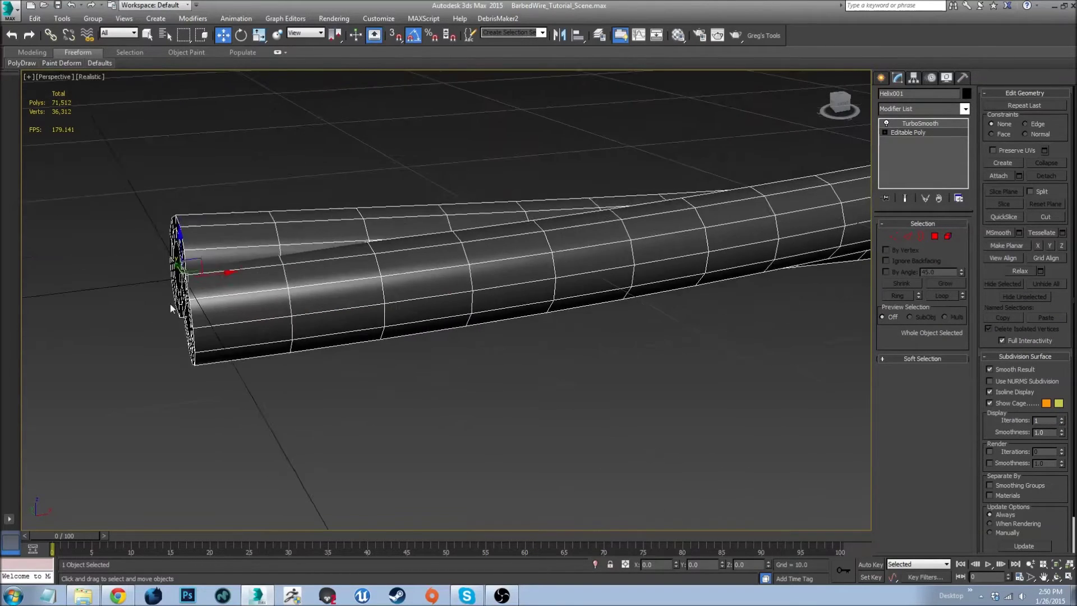
pyautogui.scroll(5, 170, 304)
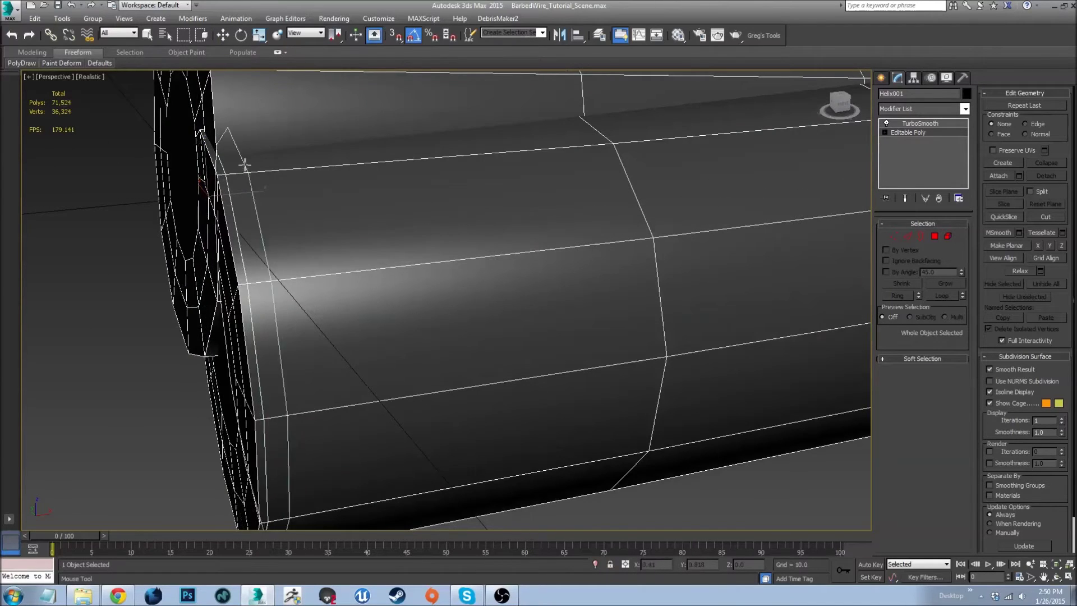
pyautogui.moveTo(245, 164); pyautogui.dragTo(244, 296, button='middle')
pyautogui.click(221, 217)
pyautogui.scroll(-4, 469, 248)
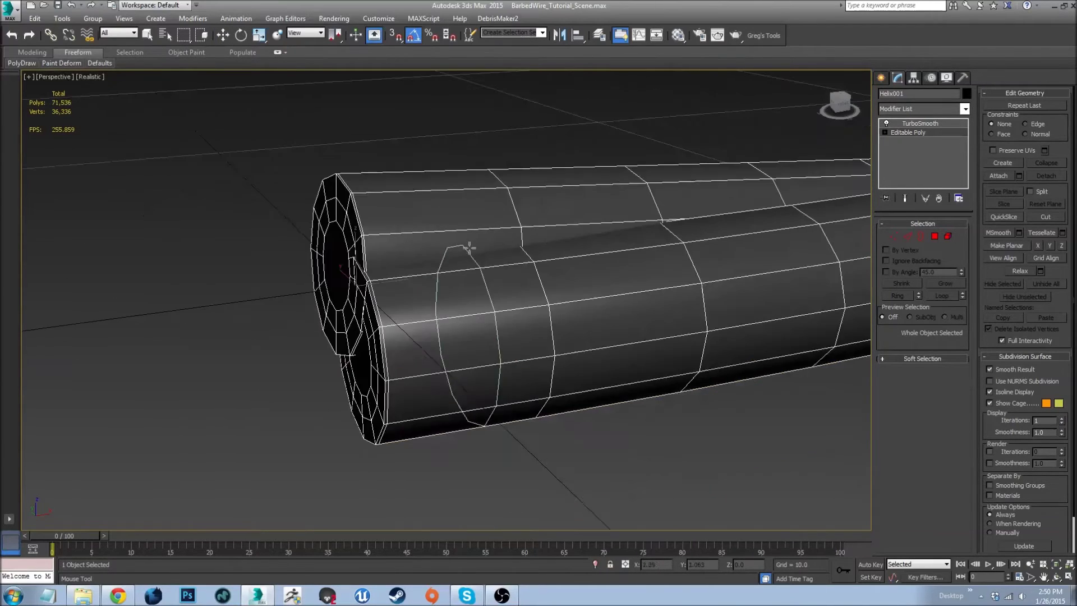
# - Insert a tight edge loop beside the cap of each strand at the wire's far end
pyautogui.scroll(-10, 468, 247)
pyautogui.scroll(15, 346, 338)
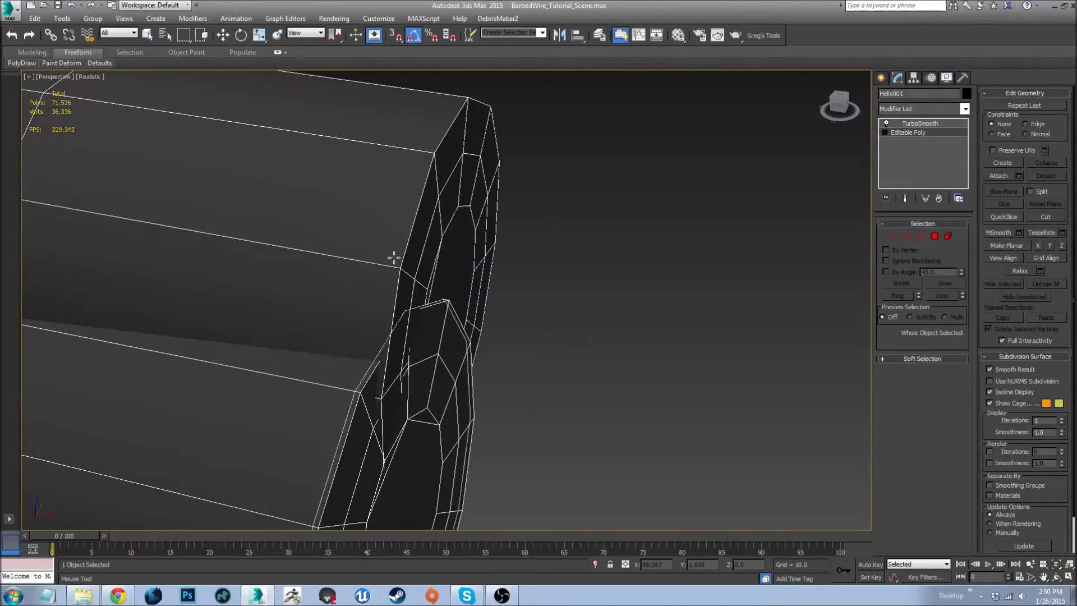
pyautogui.click(395, 268)
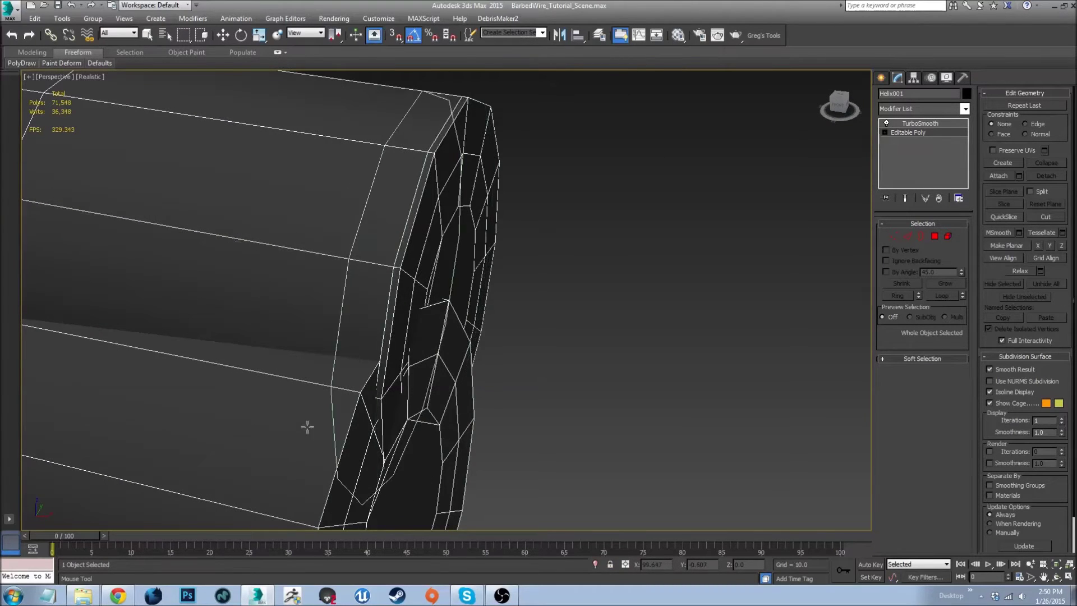
pyautogui.moveTo(306, 428); pyautogui.dragTo(401, 288, button='middle')
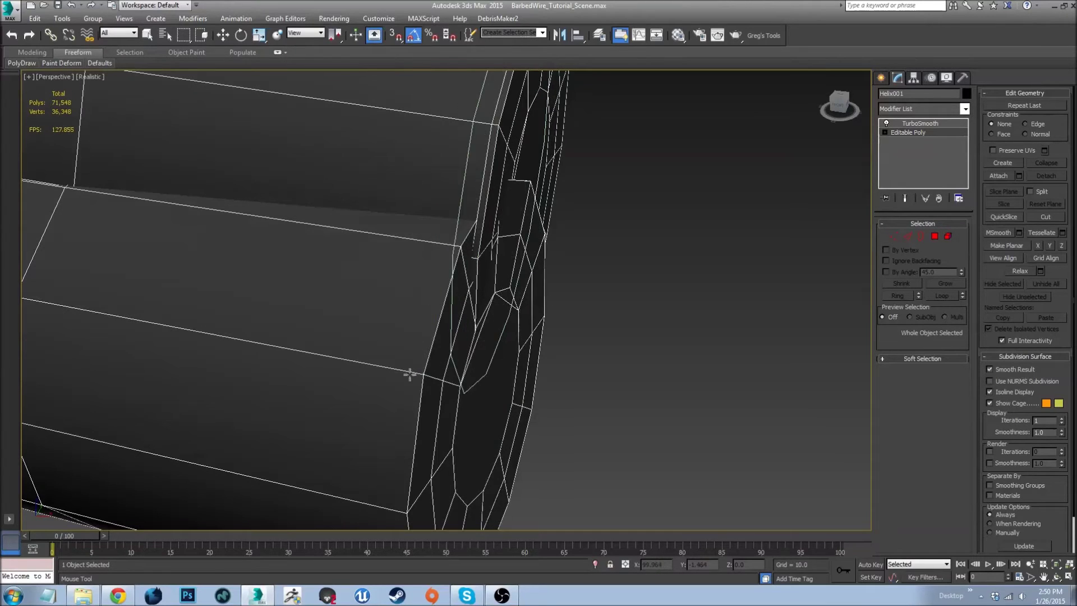
pyautogui.moveTo(409, 374); pyautogui.dragTo(423, 247, button='middle')
pyautogui.click(415, 345)
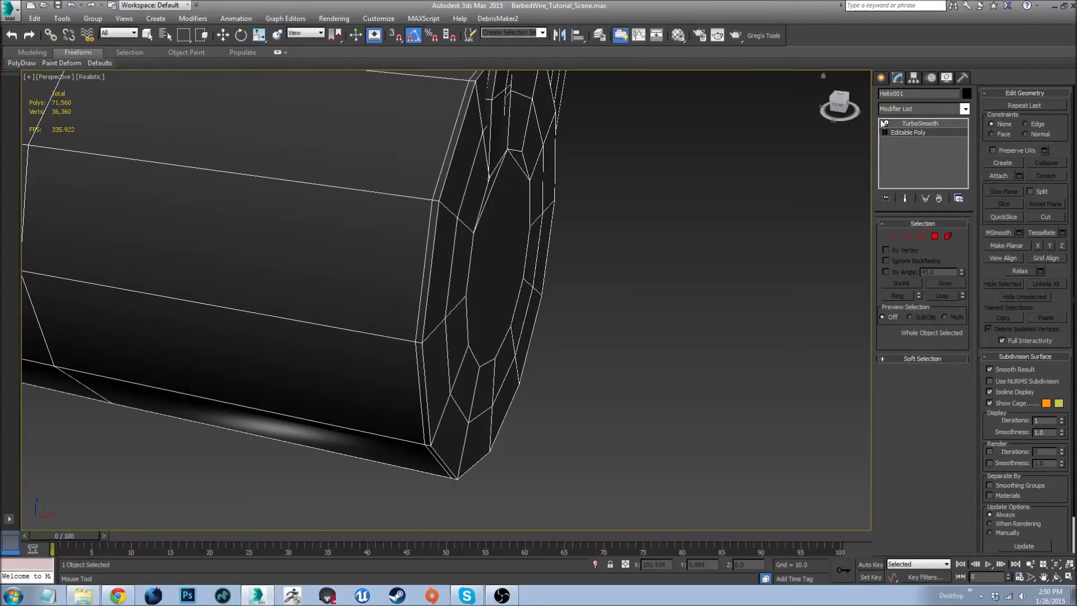
pyautogui.press('w')
pyautogui.hotkey('ctrl', 'z')
pyautogui.hotkey('alt', 's')
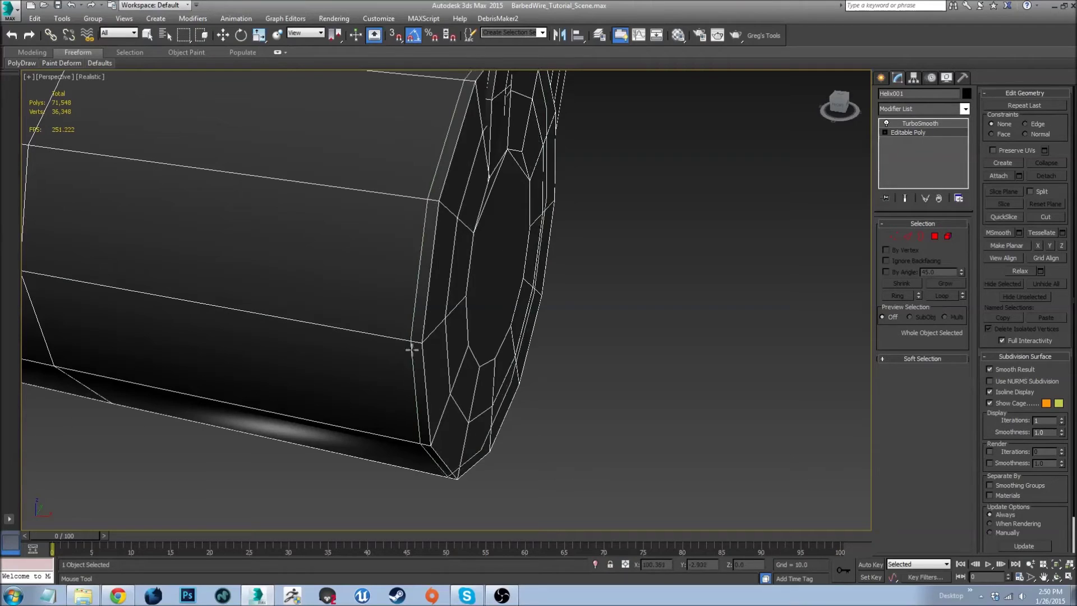
pyautogui.click(415, 343)
pyautogui.press('w')
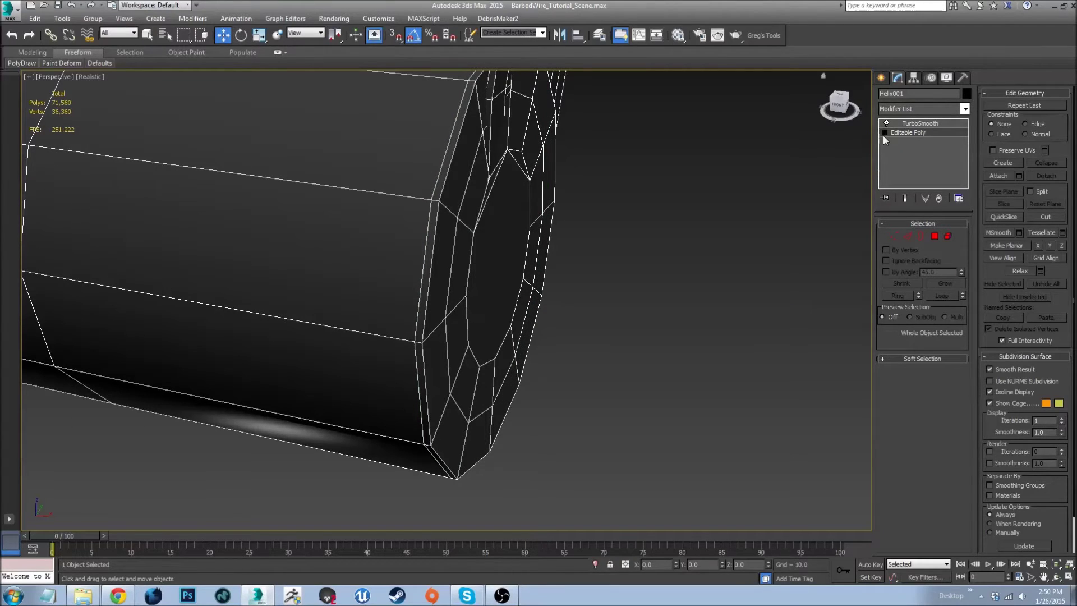
# - Inspect how the supporting edge loops sharpen the smoothed strand ends
pyautogui.click(917, 131)
pyautogui.press('1')
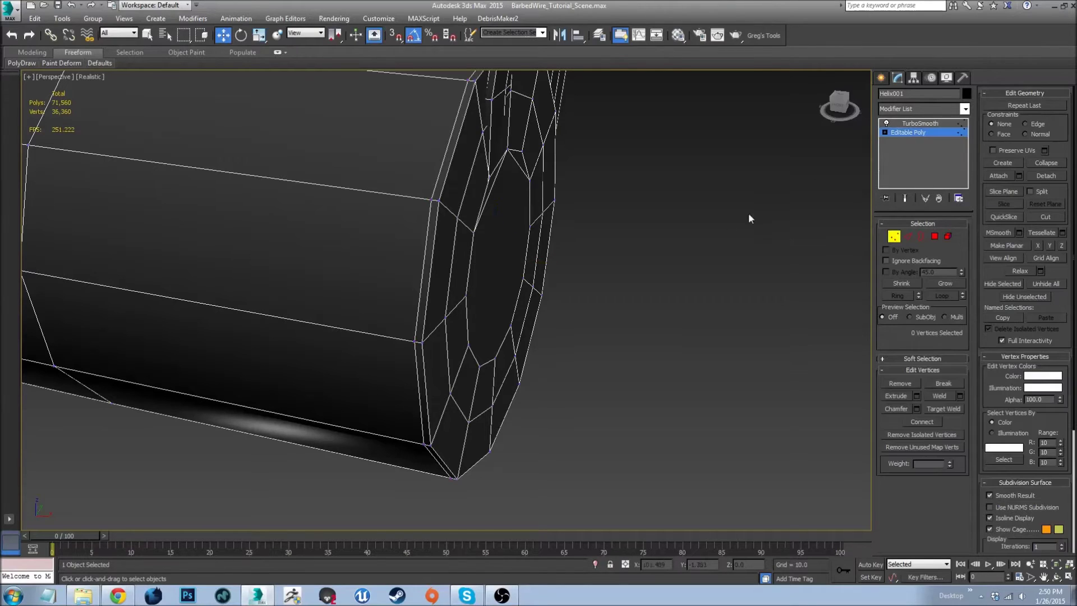
pyautogui.click(764, 190)
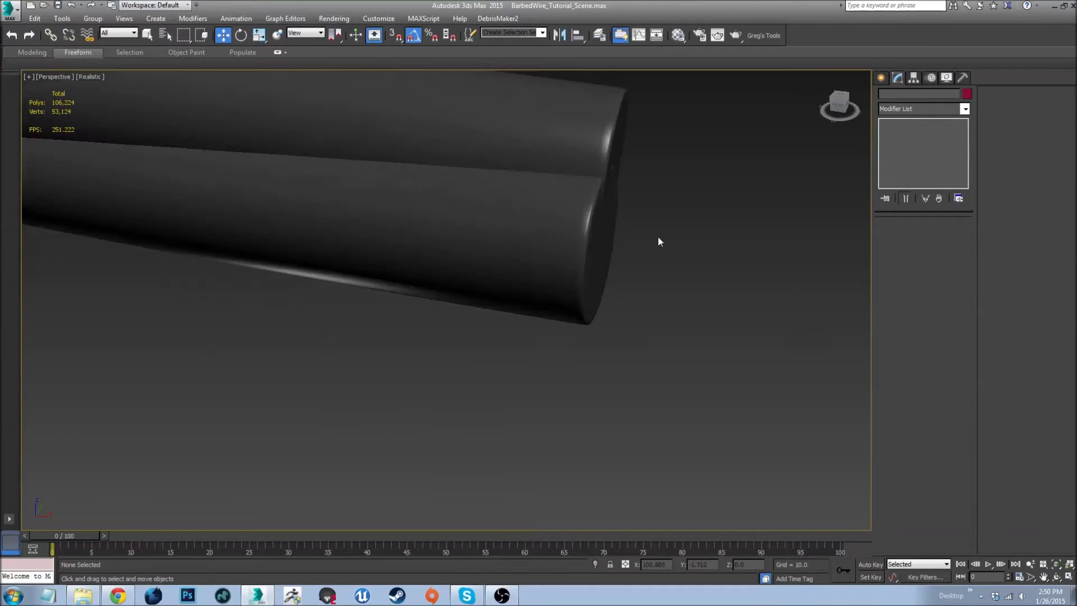
pyautogui.keyDown('alt'); pyautogui.moveTo(629, 242); pyautogui.dragTo(530, 283, button='middle'); pyautogui.keyUp('alt')
pyautogui.scroll(3, 597, 268)
# - Select the added supporting edge loops at both ends of the strands and remove them with their vertices
pyautogui.click(565, 266)
pyautogui.click(919, 132)
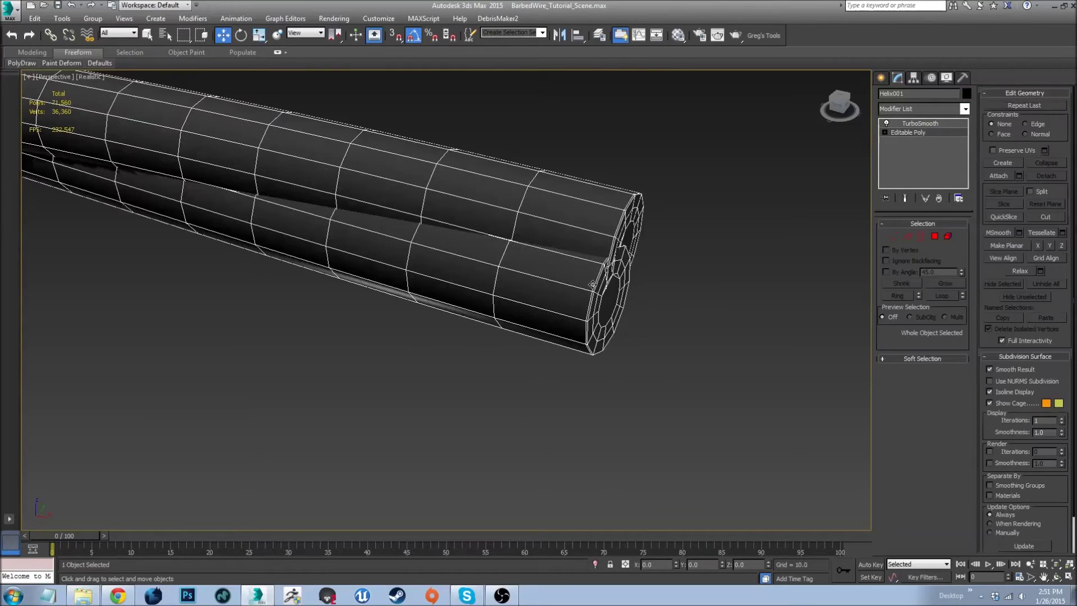
pyautogui.scroll(4, 588, 297)
pyautogui.press('2')
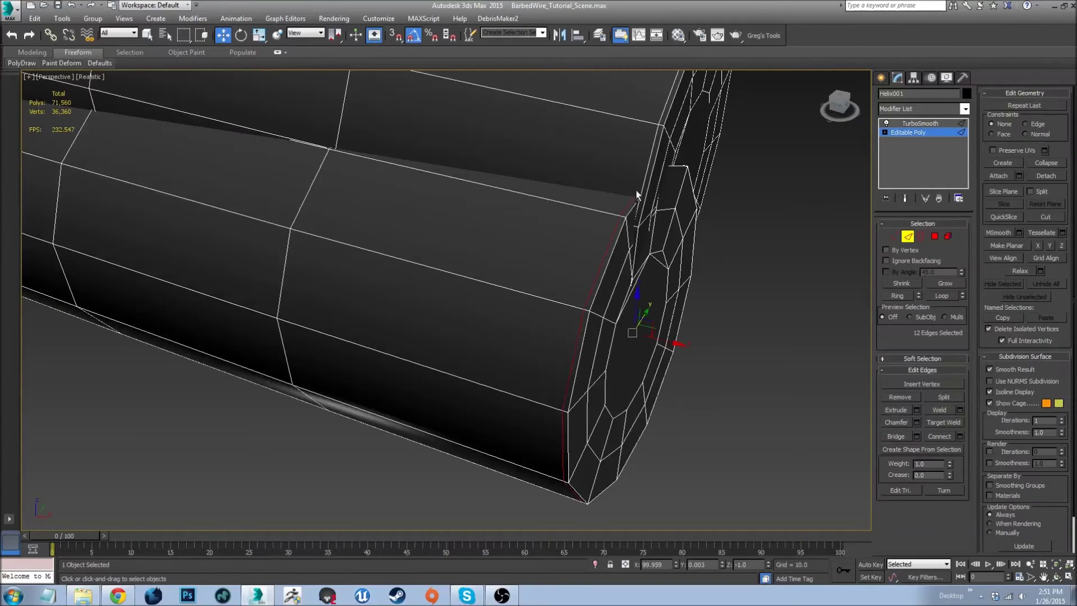
pyautogui.keyDown('ctrl'); pyautogui.doubleClick(643, 184); pyautogui.keyUp('ctrl')
pyautogui.scroll(-2, 643, 184)
pyautogui.keyDown('alt'); pyautogui.moveTo(579, 211); pyautogui.dragTo(681, 33, button='middle'); pyautogui.keyUp('alt')
pyautogui.scroll(-4, 550, 284)
pyautogui.moveTo(246, 362); pyautogui.dragTo(325, 305, button='middle')
pyautogui.scroll(6, 188, 395)
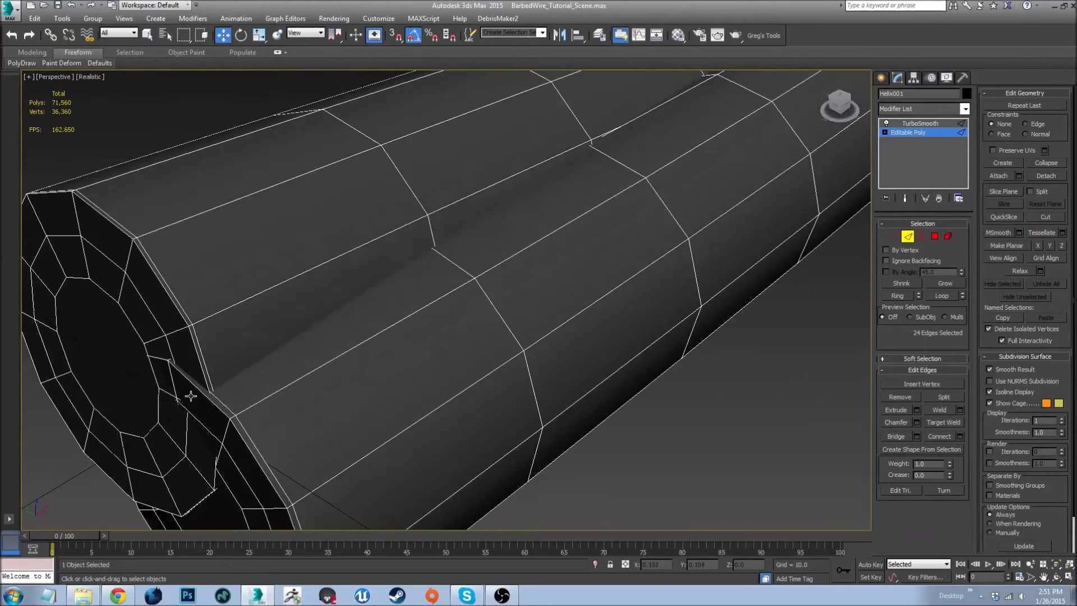
pyautogui.keyDown('ctrl'); pyautogui.doubleClick(209, 372); pyautogui.keyUp('ctrl')
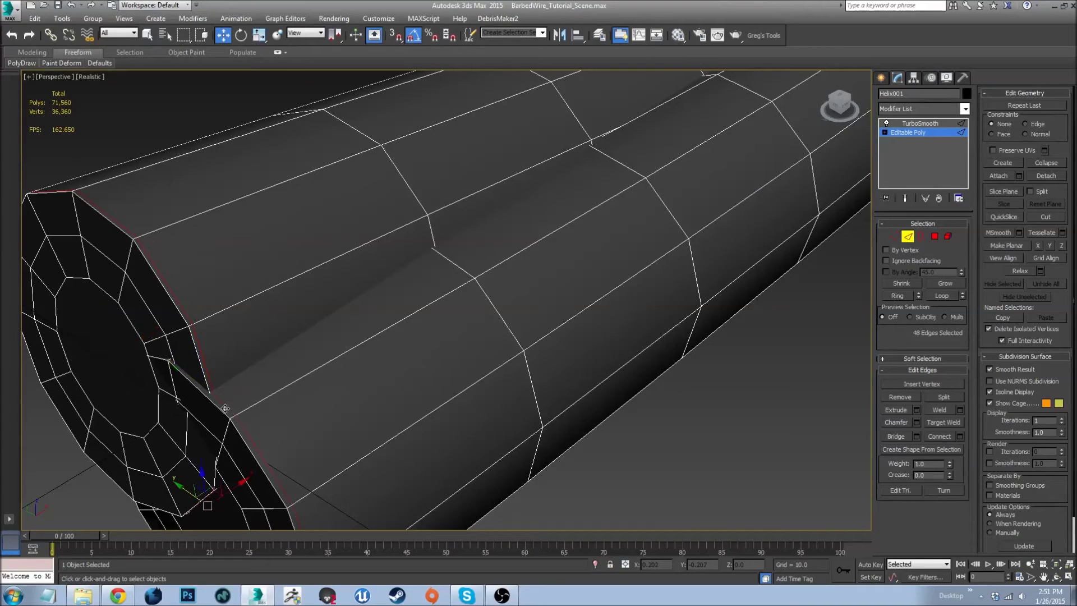
pyautogui.hotkey('ctrl', 'BackSpace')
# - Remove the outer inset edge ring on both strand caps at the wire's far end, including its vertices
pyautogui.scroll(-4, 321, 365)
pyautogui.scroll(-3, 392, 335)
pyautogui.keyDown('alt'); pyautogui.moveTo(392, 335); pyautogui.dragTo(326, 324, button='middle'); pyautogui.keyUp('alt')
pyautogui.moveTo(532, 234); pyautogui.dragTo(324, 250, button='middle')
pyautogui.scroll(10, 324, 250)
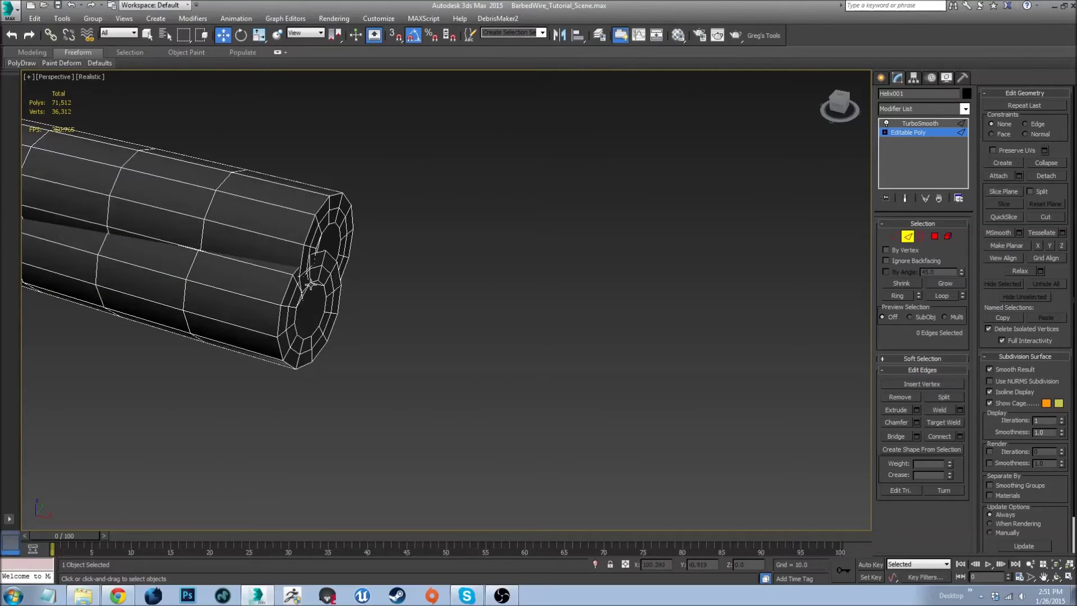
pyautogui.doubleClick(289, 299)
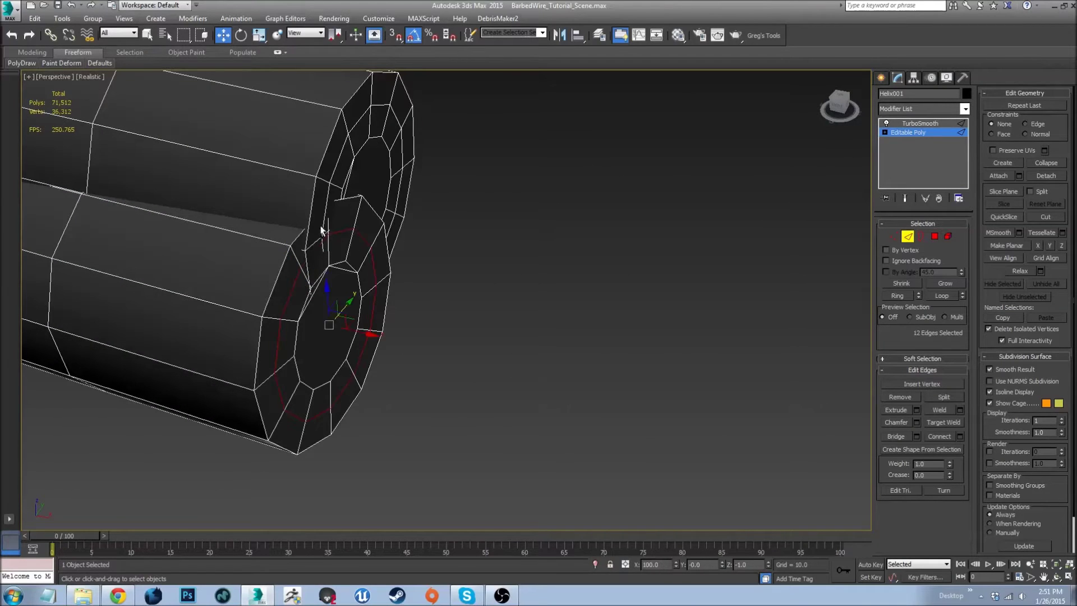
pyautogui.hotkey('ctrl', 'BackSpace')
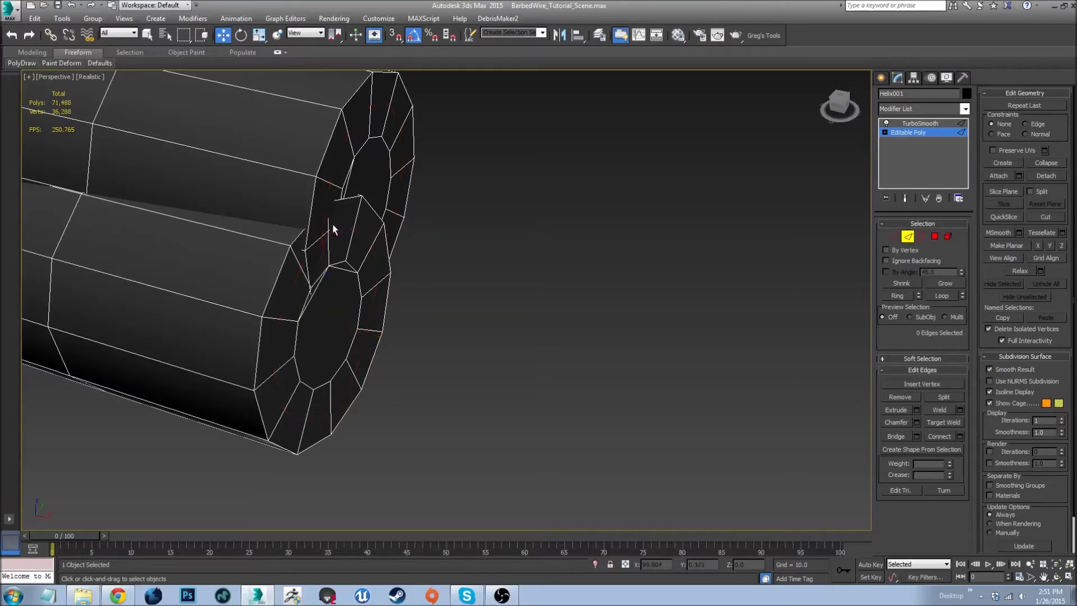
# - Remove the matching inset edge rings from both strand caps at the origin end, including their vertices
pyautogui.scroll(2, 296, 318)
pyautogui.scroll(-10, 296, 319)
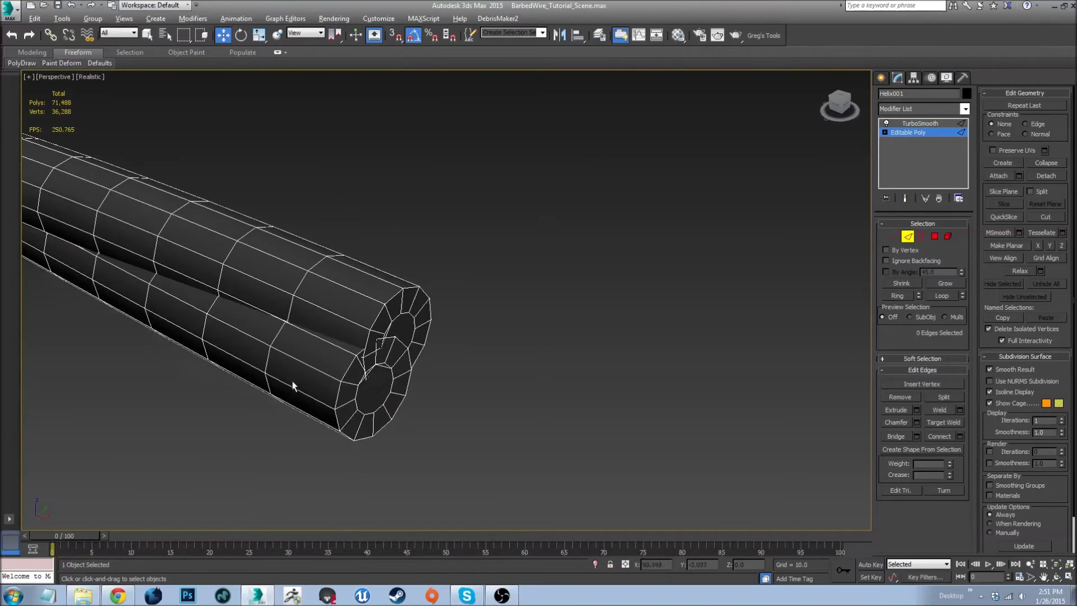
pyautogui.moveTo(194, 308)
pyautogui.mouseDown(button='middle')
pyautogui.moveTo(287, 322)
pyautogui.moveTo(513, 320)
pyautogui.mouseUp(button='middle')
pyautogui.moveTo(140, 344); pyautogui.dragTo(367, 330, button='middle')
pyautogui.scroll(4, 367, 330)
pyautogui.scroll(3, 367, 333)
pyautogui.doubleClick(320, 300)
pyautogui.keyDown('ctrl'); pyautogui.doubleClick(256, 221); pyautogui.keyUp('ctrl')
pyautogui.hotkey('ctrl', 'BackSpace')
# - Leave edge editing on the strands and delete their TurboSmooth modifier
pyautogui.scroll(-3, 297, 281)
pyautogui.moveTo(298, 281); pyautogui.dragTo(264, 314, button='middle')
pyautogui.scroll(-2, 222, 283)
pyautogui.moveTo(358, 274); pyautogui.dragTo(241, 282, button='middle')
pyautogui.click(938, 131)
pyautogui.moveTo(802, 247); pyautogui.dragTo(493, 302, button='middle')
pyautogui.scroll(-5, 492, 301)
pyautogui.scroll(4, 382, 282)
pyautogui.moveTo(381, 280)
pyautogui.keyDown('alt'); pyautogui.mouseDown(button='middle')
pyautogui.moveTo(355, 295)
pyautogui.moveTo(375, 296)
pyautogui.mouseUp(button='middle'); pyautogui.keyUp('alt')
pyautogui.scroll(4, 375, 296)
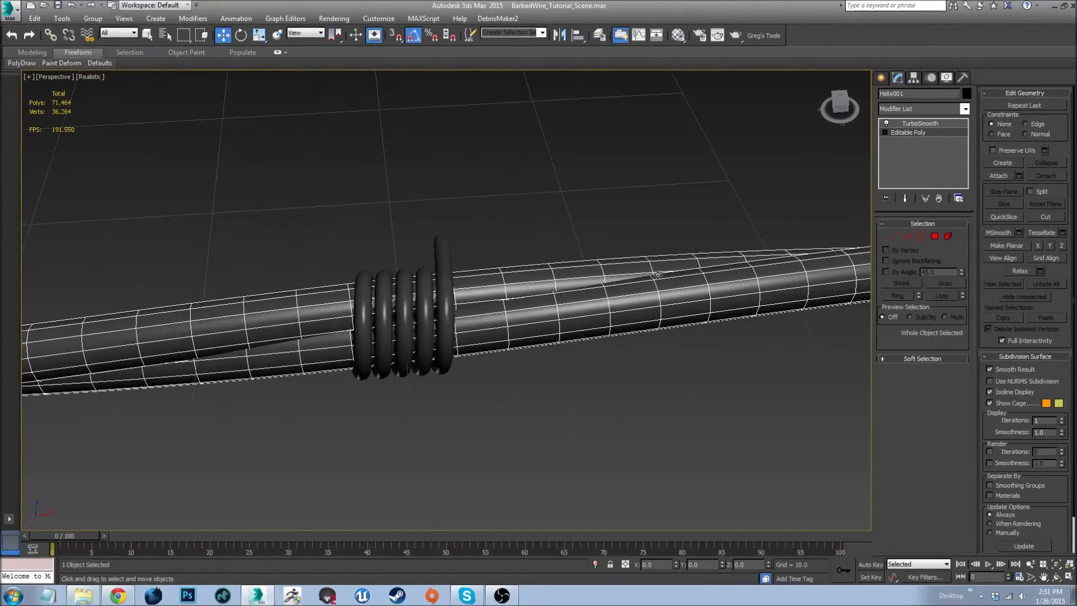
pyautogui.rightClick(886, 124)
pyautogui.click(914, 142)
# - Try collapsing the barb coil's whole modifier stack, and undo the collapse
pyautogui.moveTo(411, 301); pyautogui.dragTo(544, 288, button='middle')
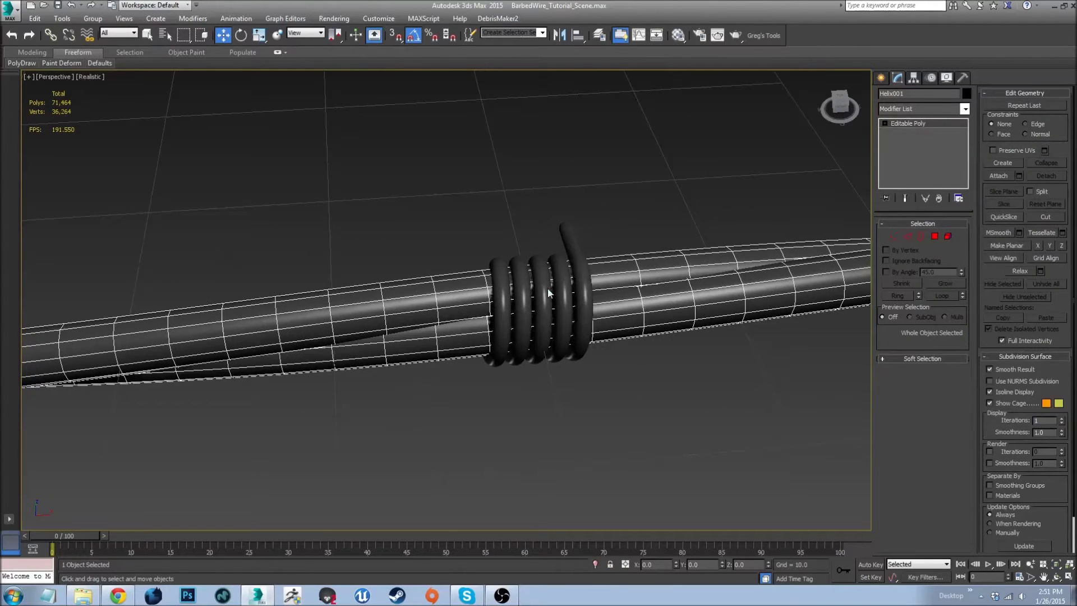
pyautogui.click(542, 289)
pyautogui.rightClick(897, 128)
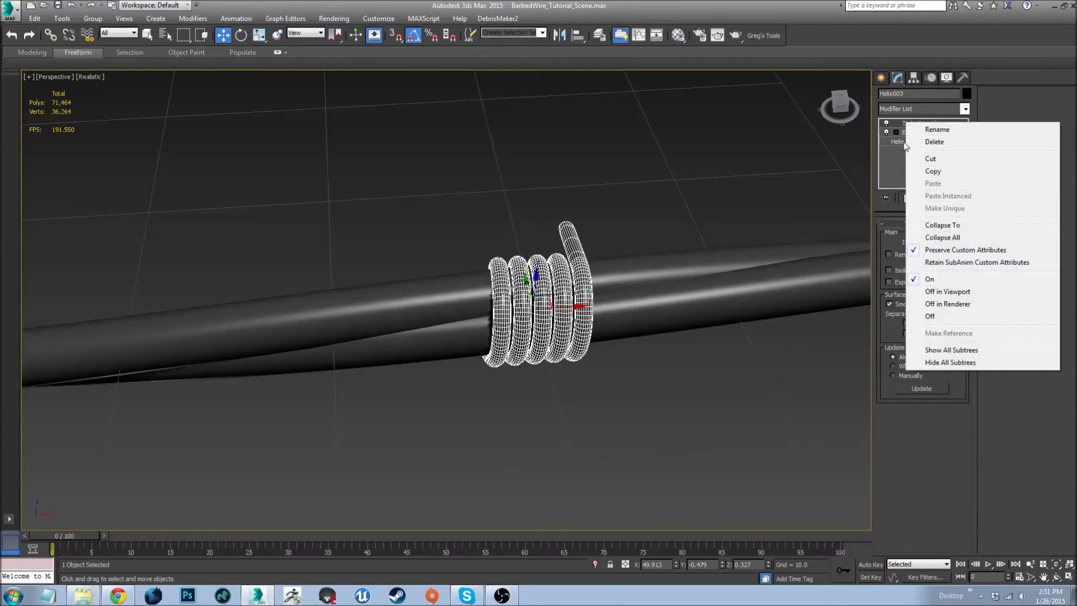
pyautogui.click(920, 224)
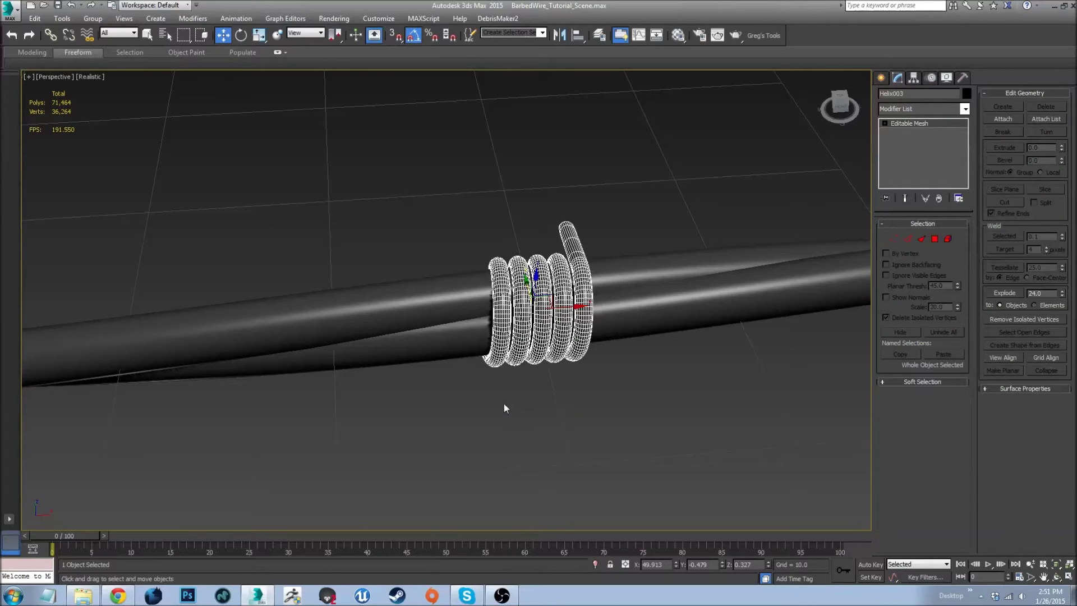
pyautogui.rightClick(552, 313)
pyautogui.hotkey('ctrl', 'z')
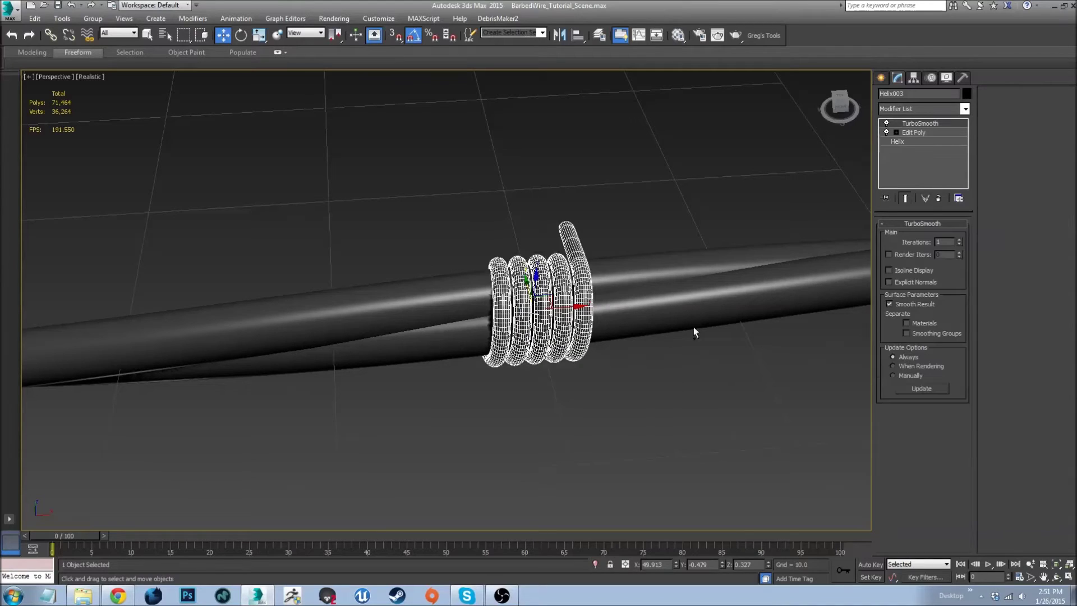
# - Try turning on Isoline Display in the barb coil's TurboSmooth modifier
pyautogui.click(909, 135)
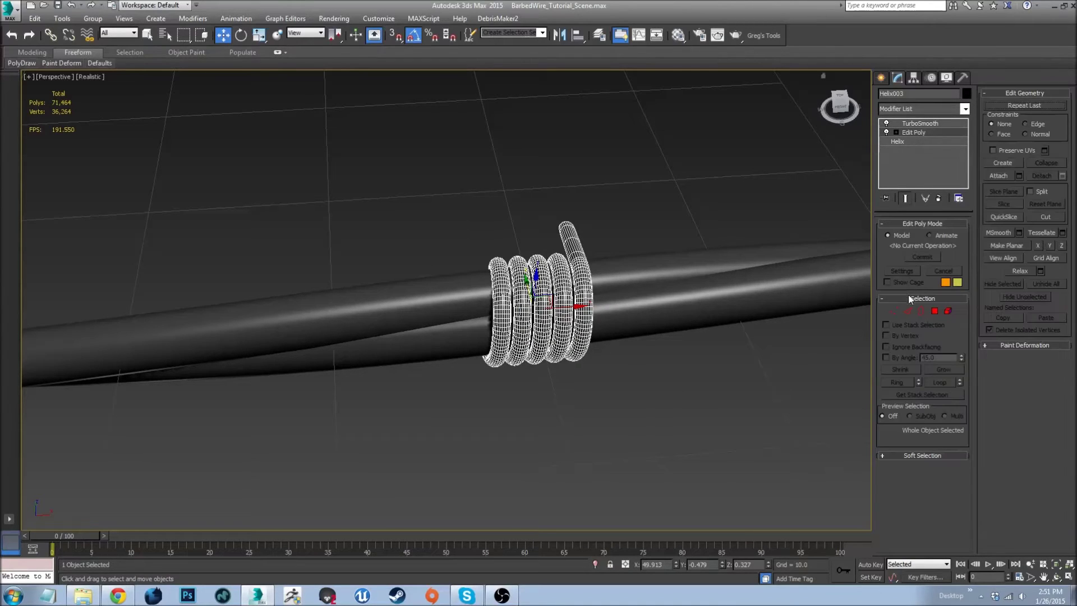
pyautogui.click(920, 123)
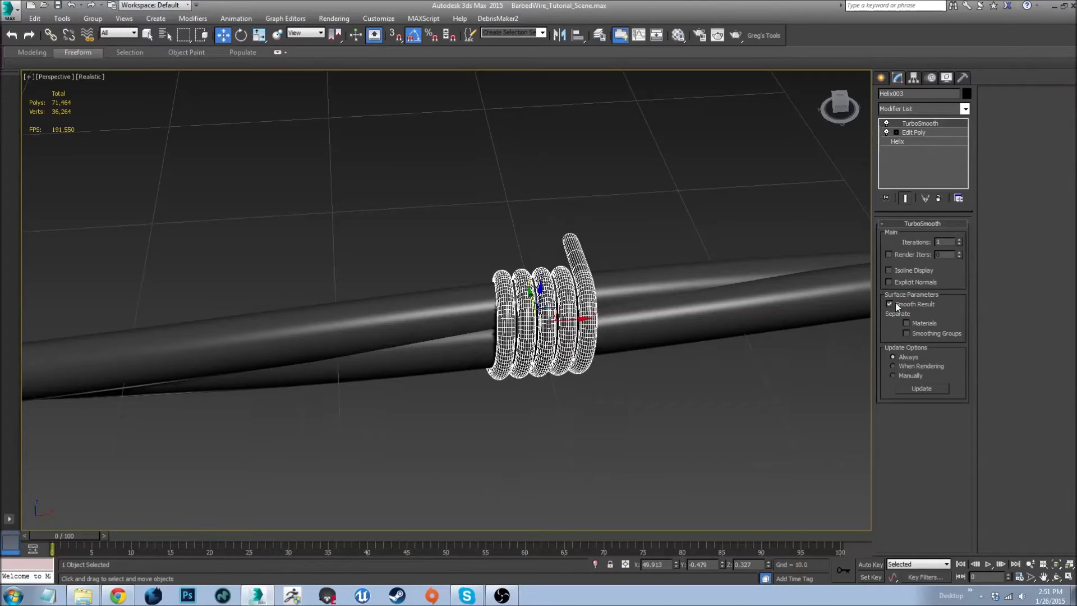
pyautogui.click(897, 271)
pyautogui.keyDown('alt'); pyautogui.moveTo(521, 314); pyautogui.dragTo(583, 333, button='middle'); pyautogui.keyUp('alt')
pyautogui.scroll(4, 584, 333)
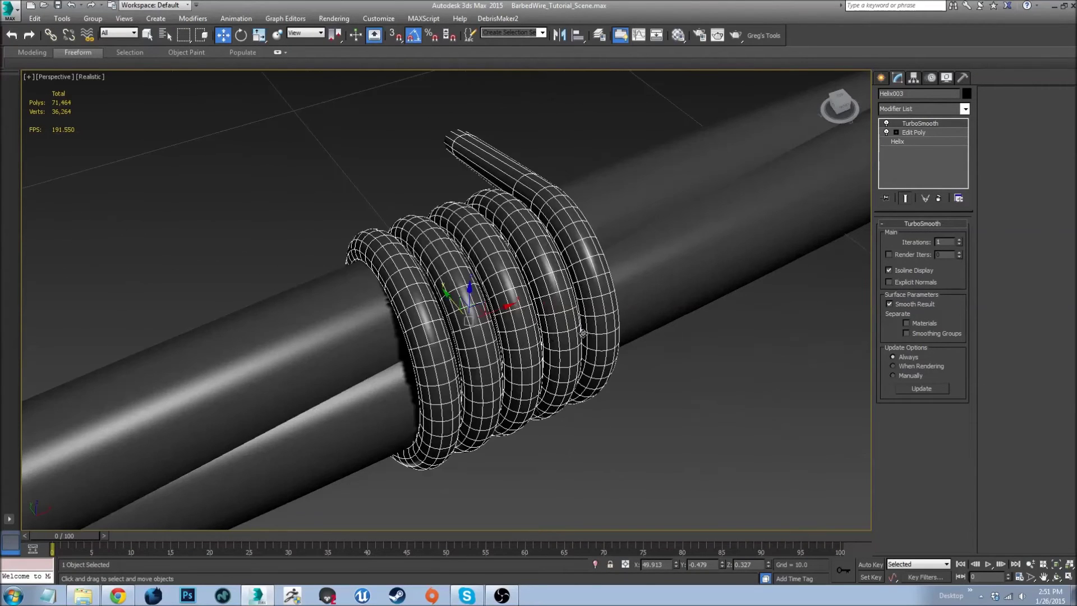
# - Try collapsing the barb coil's stack to its TurboSmooth with Isoline Display on, and converting the coil to Editable Poly
pyautogui.rightClick(893, 124)
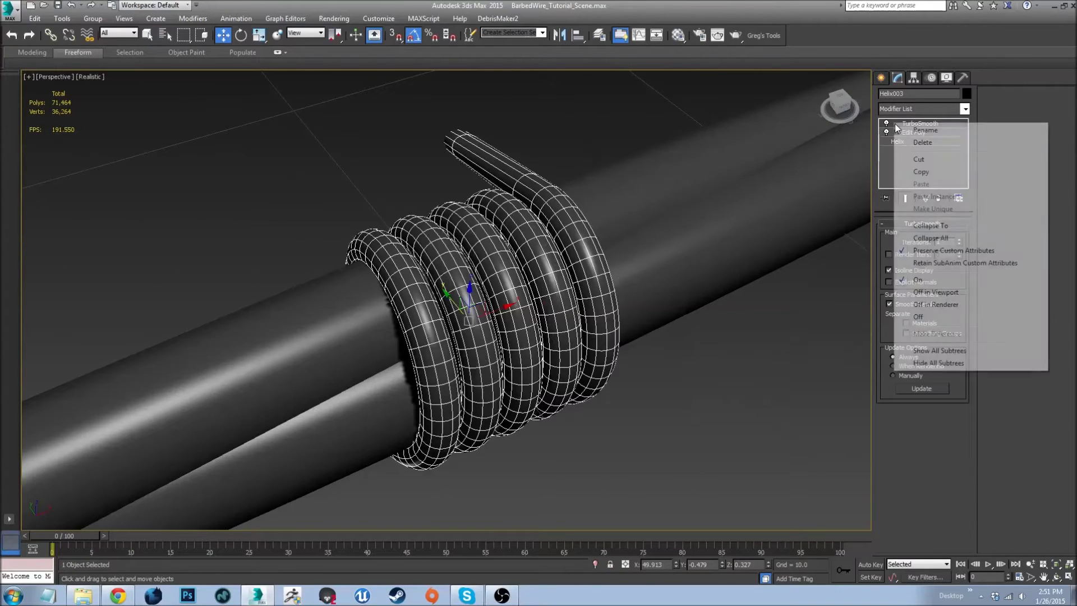
pyautogui.click(920, 226)
pyautogui.rightClick(554, 292)
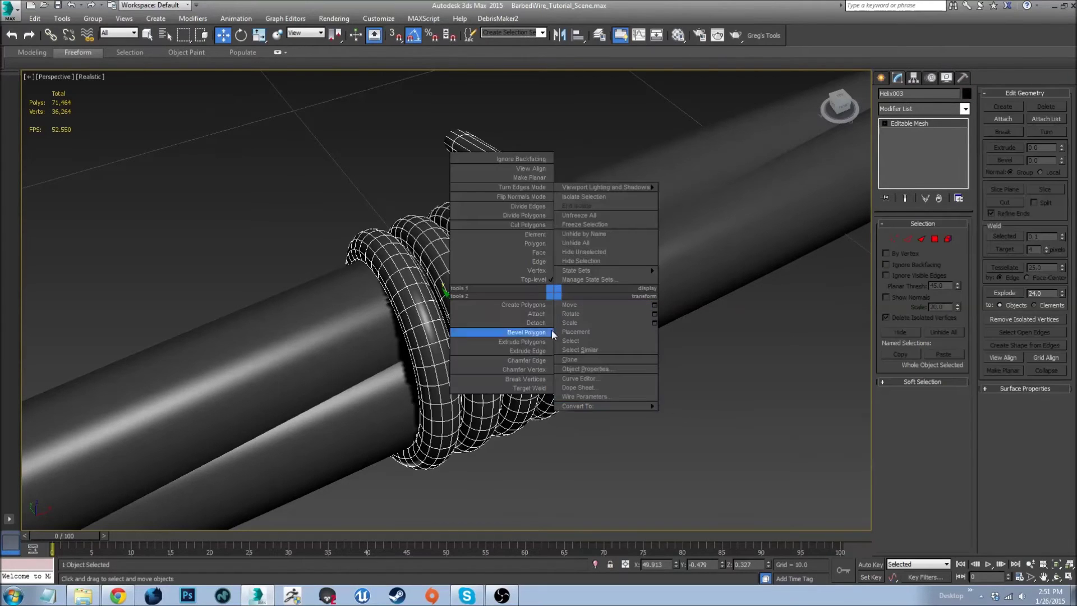
pyautogui.moveTo(605, 406)
pyautogui.click(702, 410)
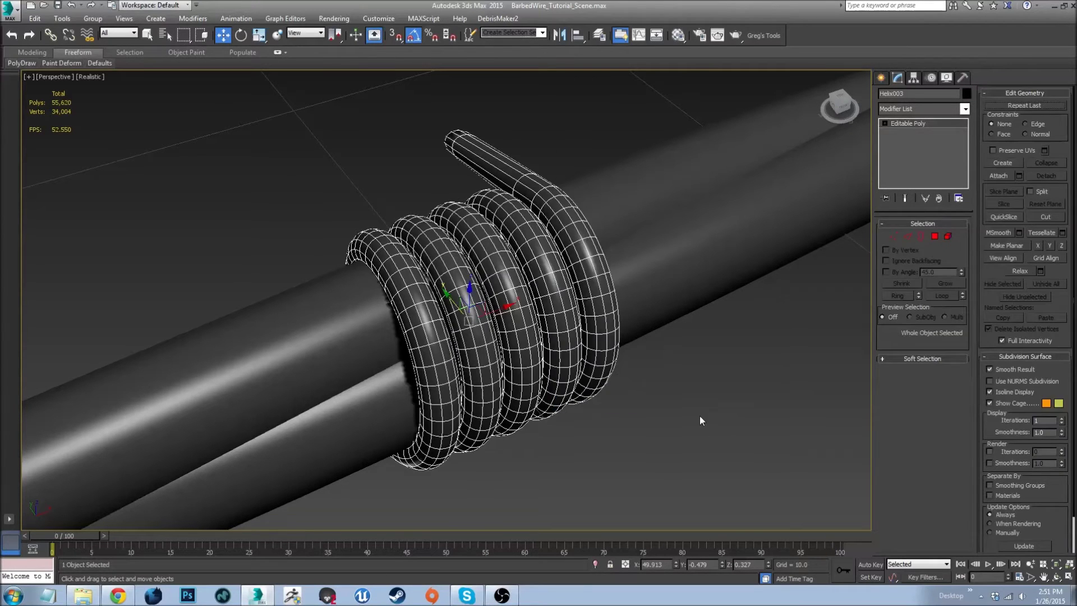
# - Deselect the collapsed barb coil and examine its loops and cut ends up close
pyautogui.click(699, 416)
pyautogui.keyDown('alt'); pyautogui.moveTo(631, 345); pyautogui.dragTo(707, 334, button='middle'); pyautogui.keyUp('alt')
pyautogui.moveTo(165, 260); pyautogui.dragTo(236, 246, button='middle')
pyautogui.scroll(4, 236, 247)
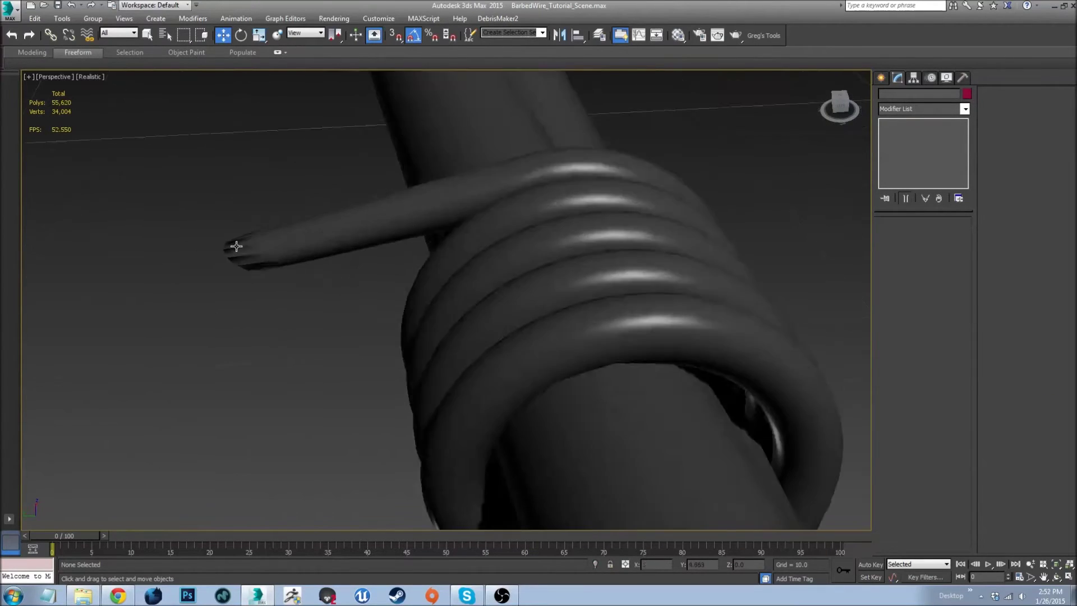
pyautogui.scroll(2, 236, 246)
pyautogui.keyDown('alt'); pyautogui.moveTo(283, 277); pyautogui.dragTo(333, 242, button='middle'); pyautogui.keyUp('alt')
pyautogui.scroll(-2, 329, 257)
pyautogui.moveTo(411, 221); pyautogui.dragTo(324, 243, button='middle')
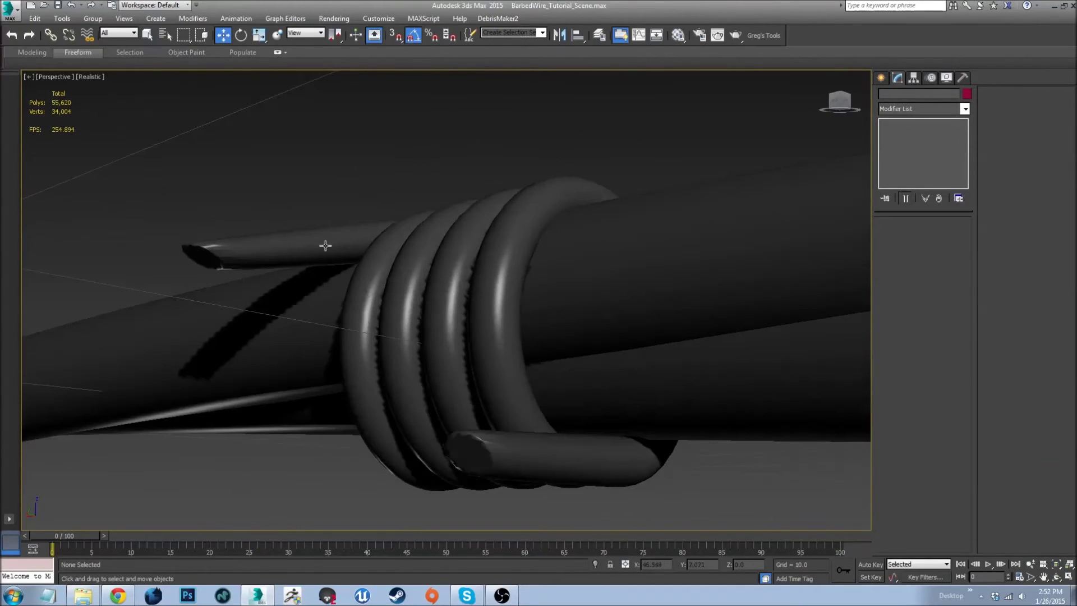
# - Undo the barb coil's Editable Poly conversion and stack collapse
pyautogui.click(327, 250)
pyautogui.hotkey('ctrl', 'z')
pyautogui.hotkey('ctrl', 'z')
pyautogui.hotkey('ctrl', 'y')
pyautogui.hotkey('ctrl', 'z')
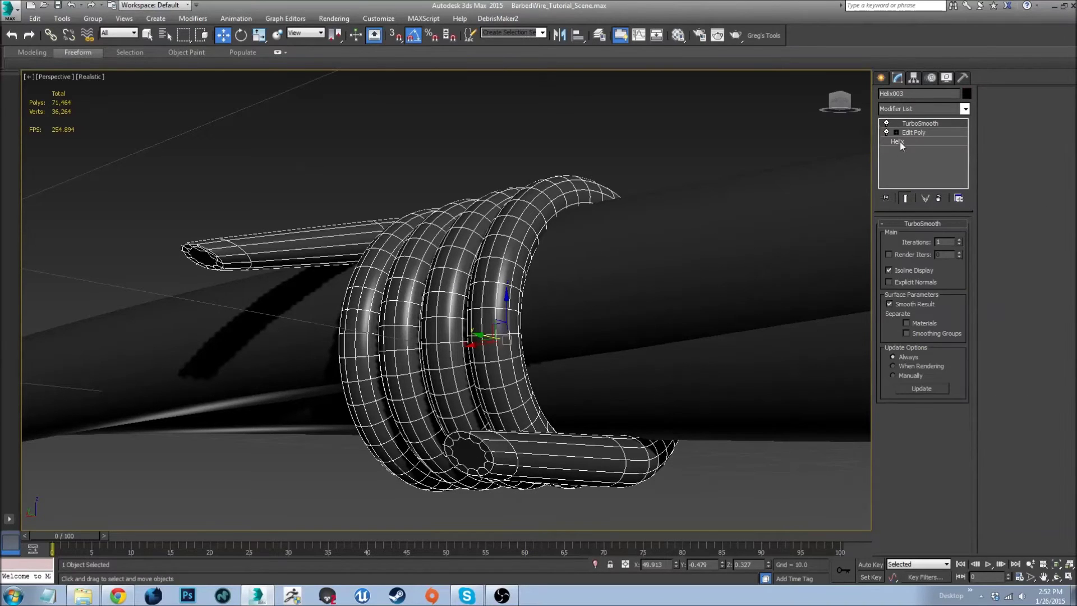
# - Turn off Isoline Display in the barb coil's TurboSmooth, collapse the stack to it and convert the coil to Editable Poly
pyautogui.click(893, 268)
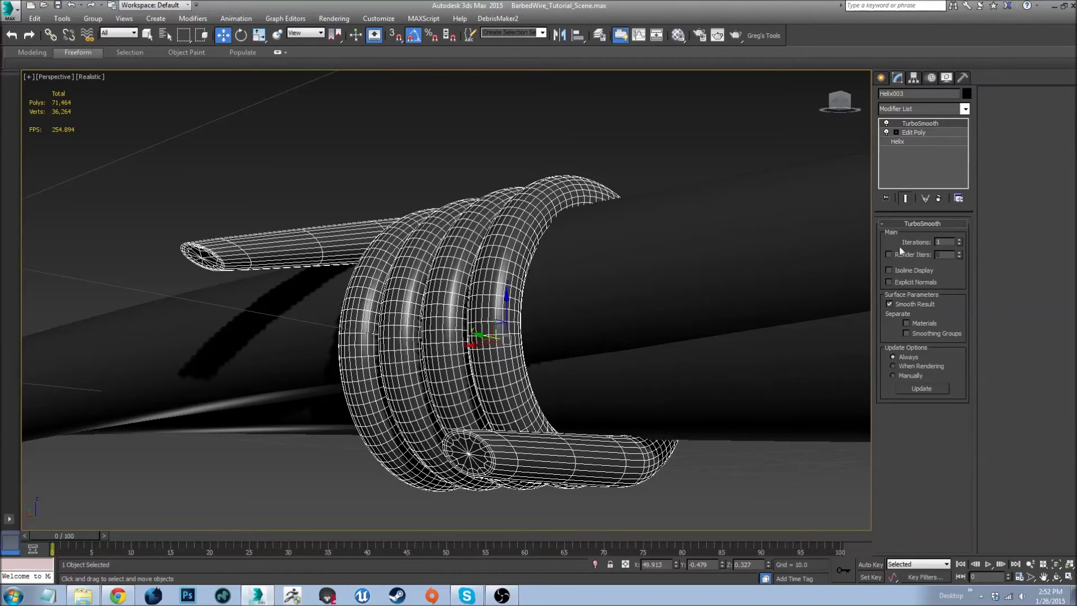
pyautogui.rightClick(898, 135)
pyautogui.click(920, 214)
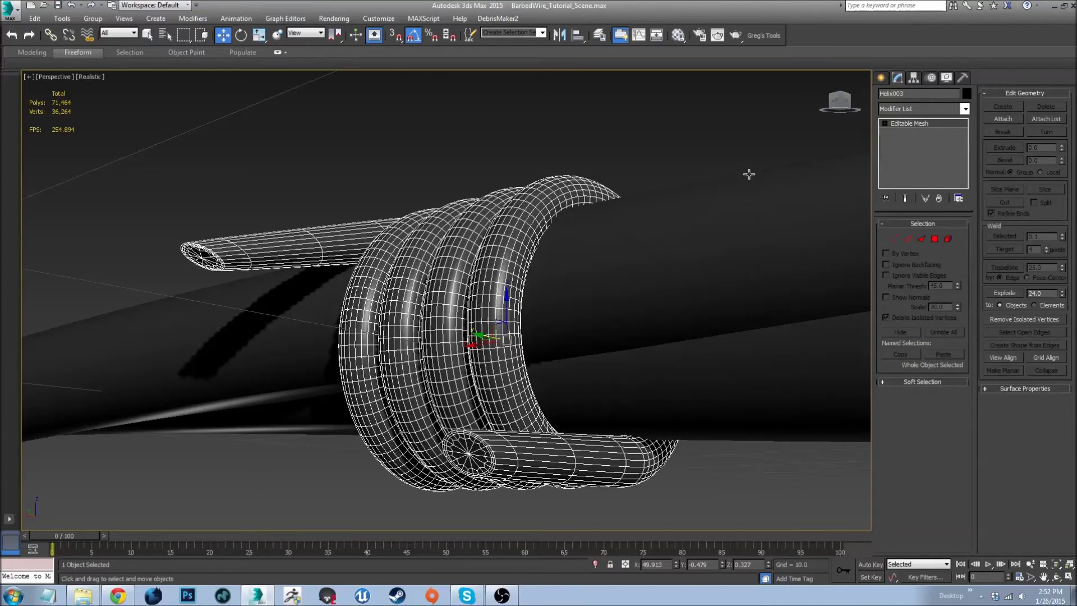
pyautogui.rightClick(579, 208)
pyautogui.moveTo(654, 325)
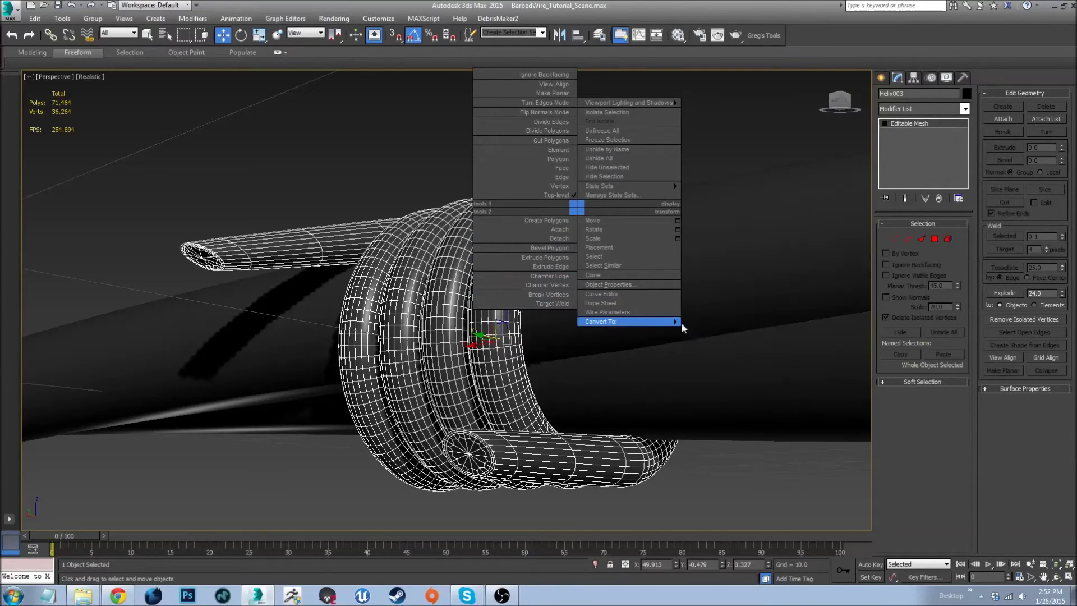
pyautogui.click(730, 330)
# - Attach the barb coil to the twisted strands as one object, leave Attach mode and clear the selection
pyautogui.keyDown('alt'); pyautogui.moveTo(641, 301); pyautogui.dragTo(479, 350, button='middle'); pyautogui.keyUp('alt')
pyautogui.scroll(-4, 480, 350)
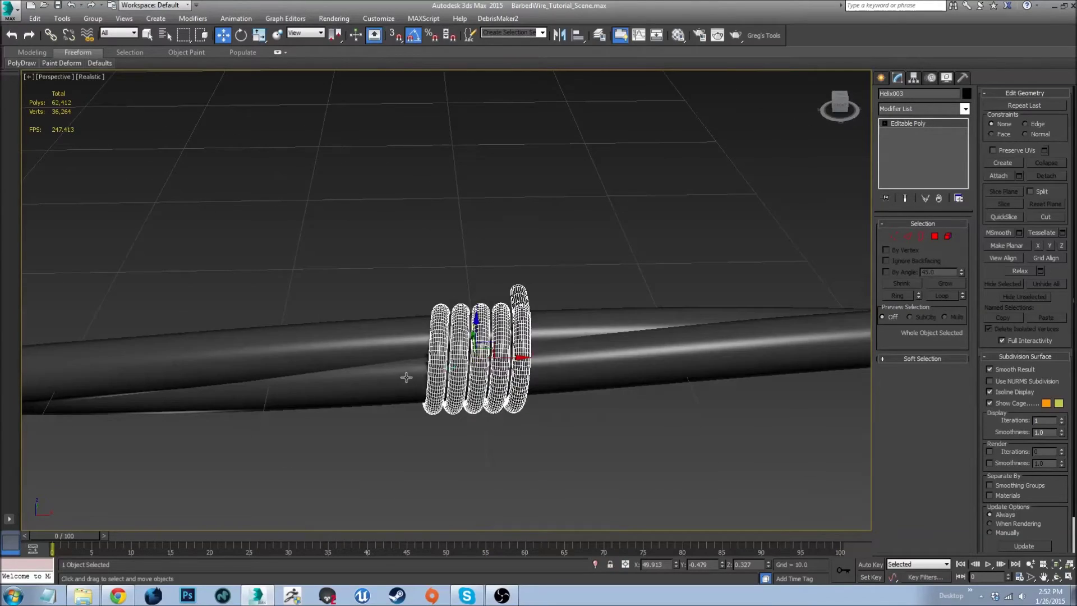
pyautogui.scroll(-4, 424, 375)
pyautogui.moveTo(424, 376); pyautogui.dragTo(447, 341, button='middle')
pyautogui.click(446, 342)
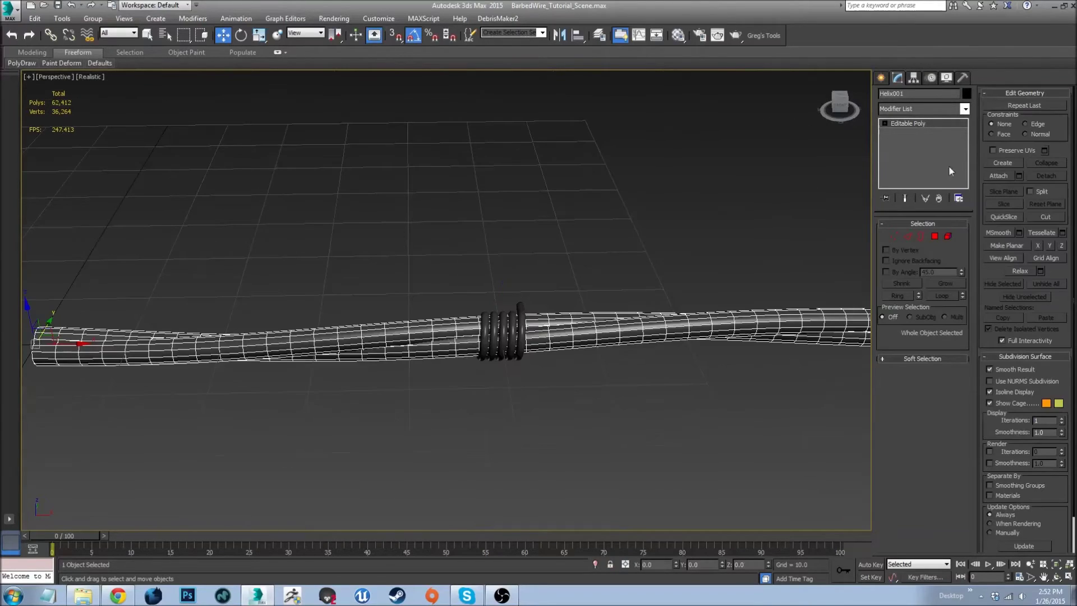
pyautogui.click(1001, 177)
pyautogui.scroll(5, 514, 335)
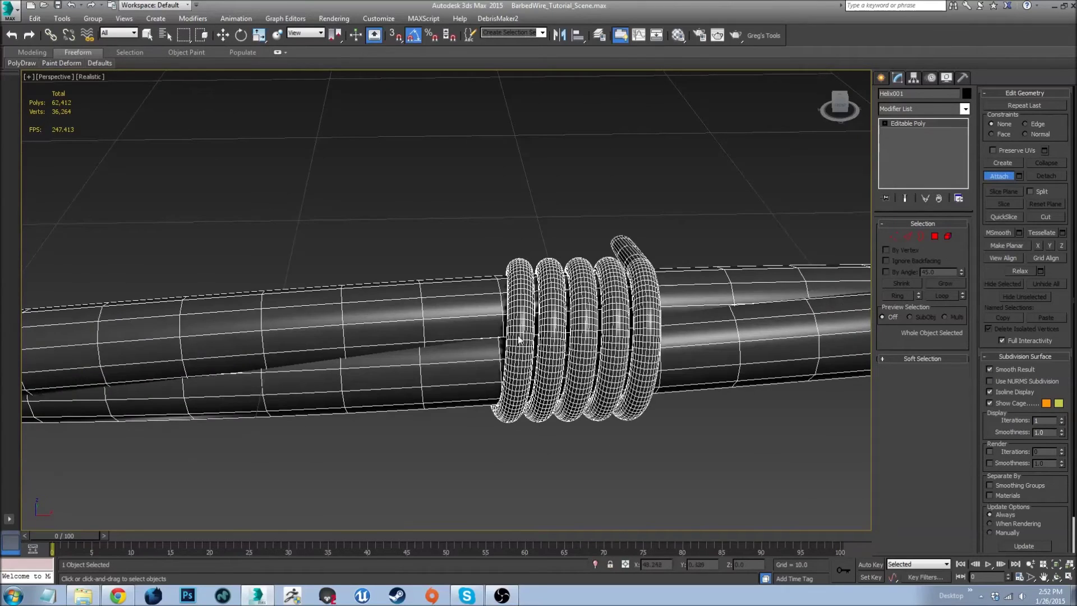
pyautogui.scroll(-6, 515, 336)
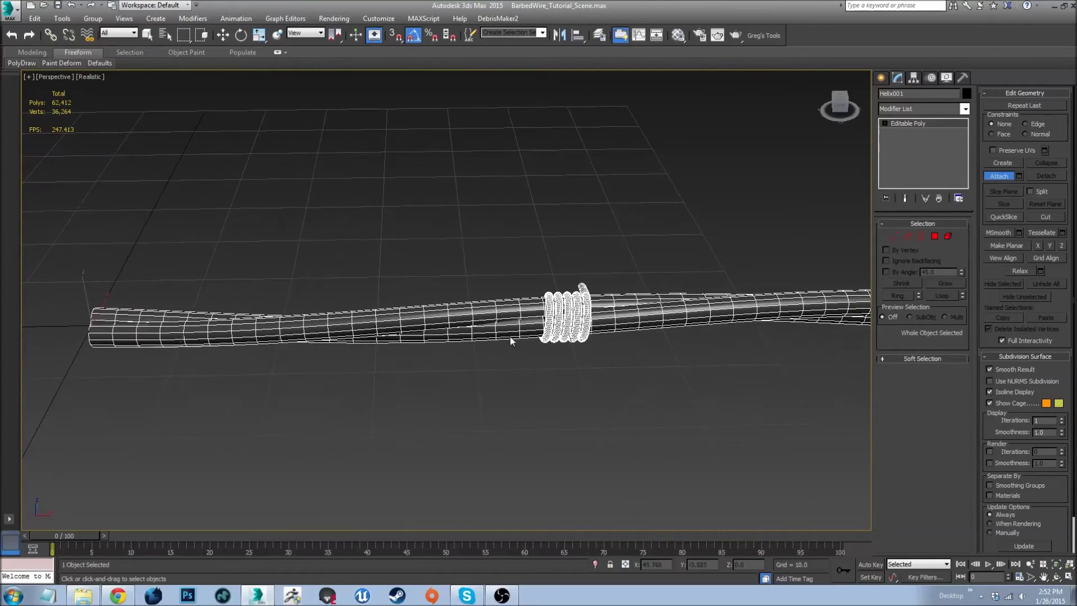
pyautogui.press('w')
pyautogui.scroll(-4, 570, 352)
pyautogui.moveTo(570, 352); pyautogui.dragTo(350, 337, button='middle')
pyautogui.click(396, 351)
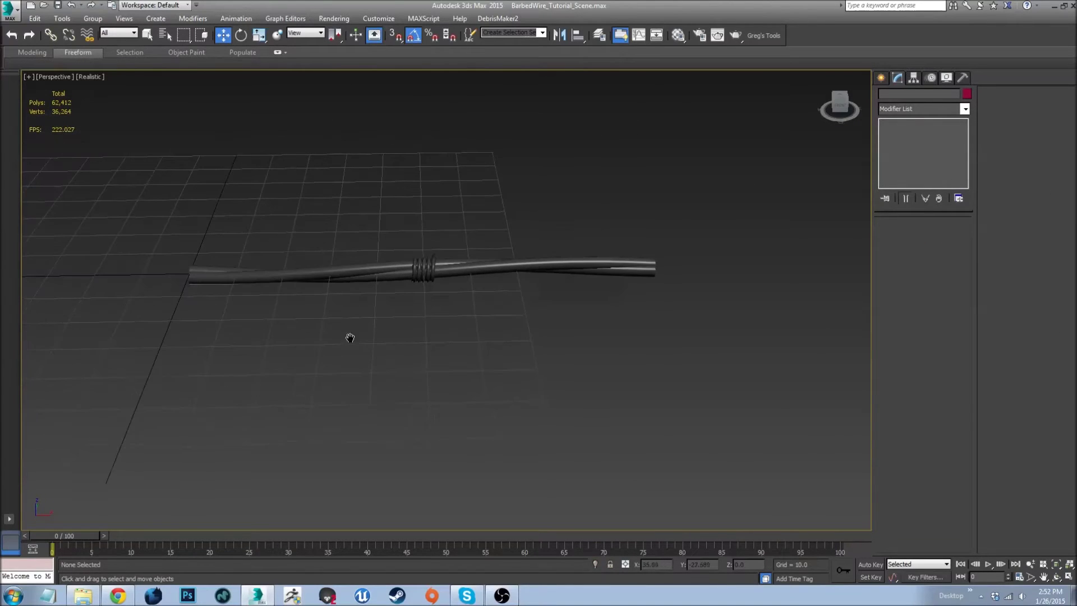
# - Draw an upright tapering helix spline centred on the wire's origin end, about 14.5 in base radius and 24 high
pyautogui.scroll(-4, 353, 328)
pyautogui.click(880, 78)
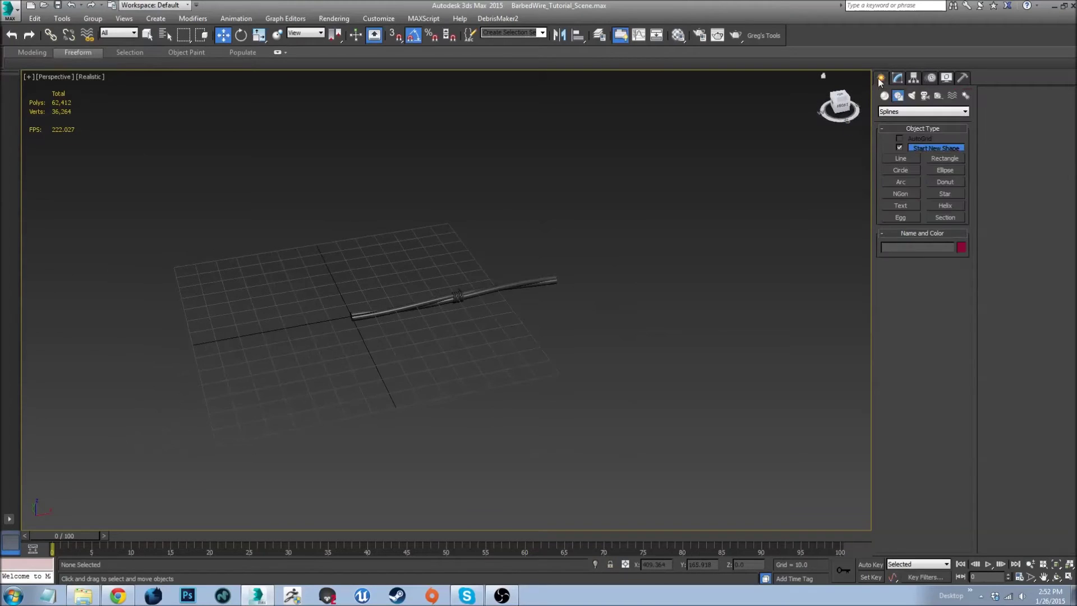
pyautogui.click(945, 205)
pyautogui.scroll(5, 372, 331)
pyautogui.moveTo(347, 320); pyautogui.dragTo(351, 271)
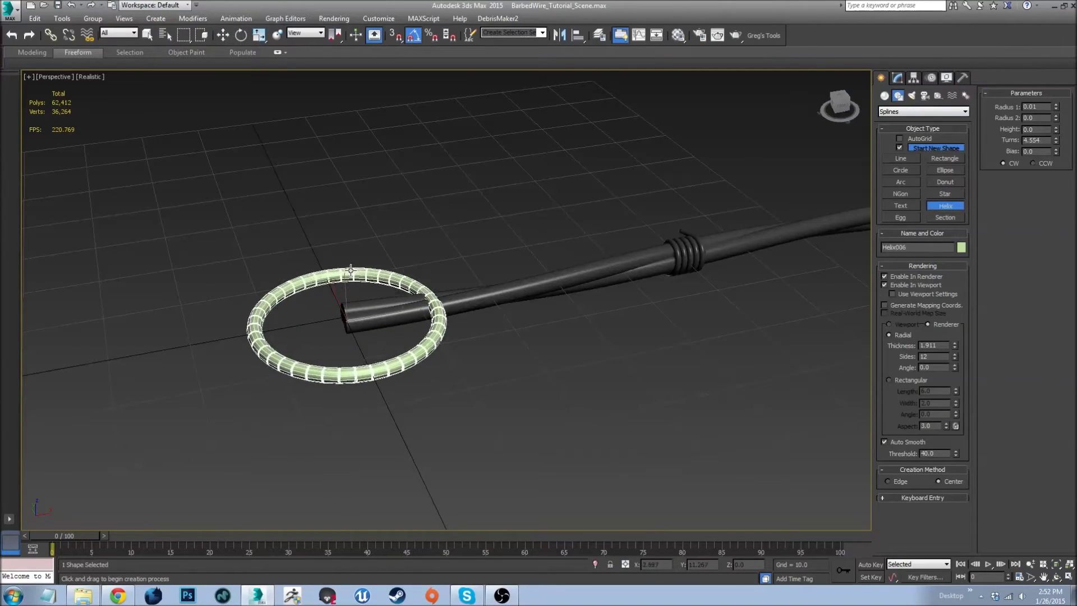
pyautogui.click(355, 96)
pyautogui.click(597, 294)
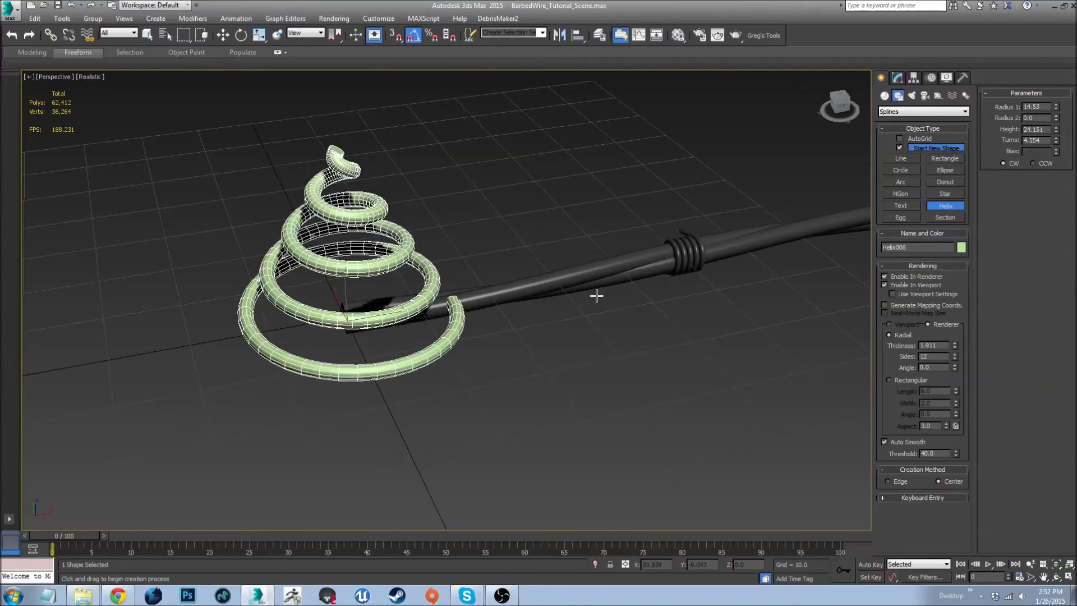
pyautogui.rightClick(657, 330)
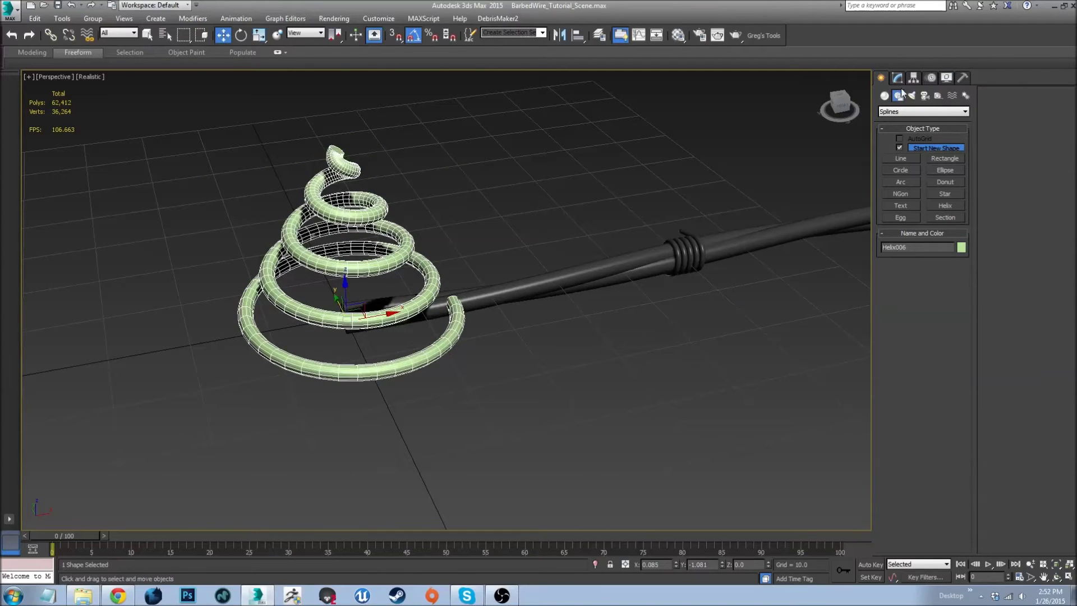
# - Thin the new helix to a thickness of 0.248 and set both its radii to 15
pyautogui.click(897, 79)
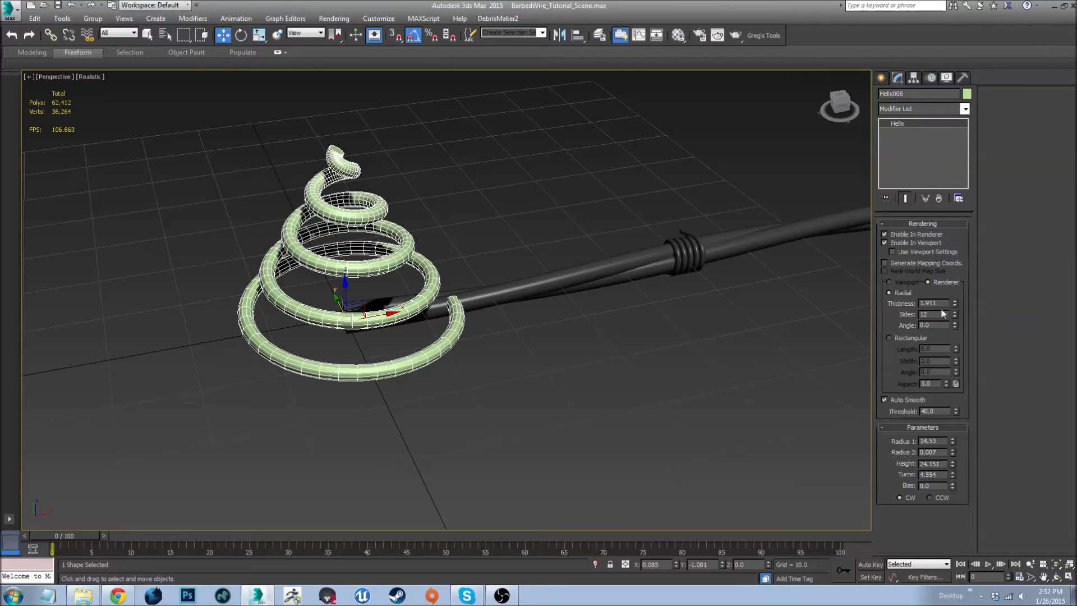
pyautogui.moveTo(954, 302); pyautogui.dragTo(955, 353)
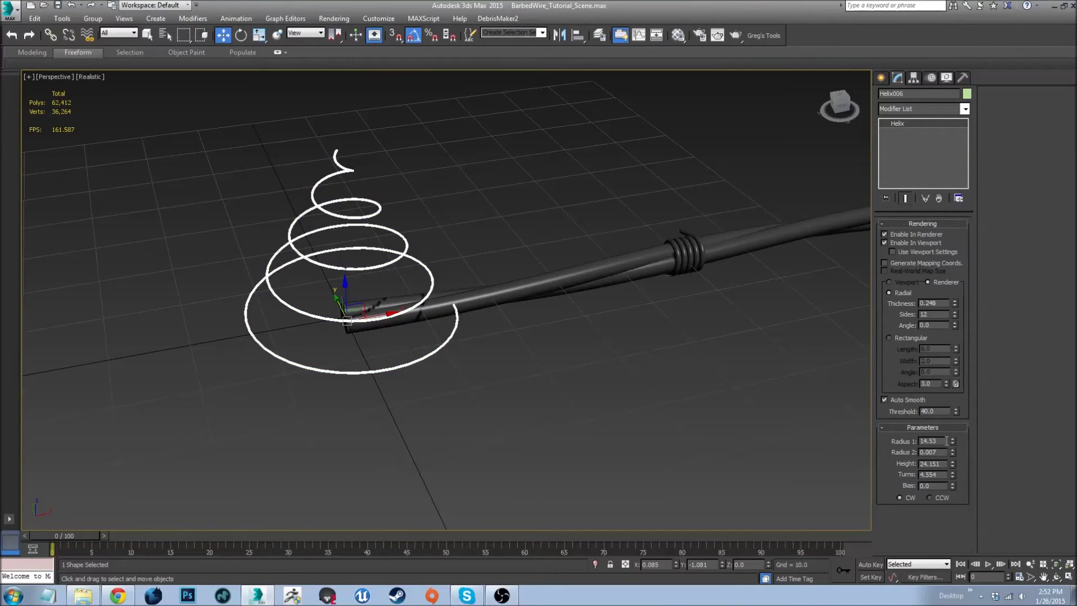
pyautogui.write('15')
pyautogui.press('Tab')
pyautogui.write('15')
pyautogui.press('Return')
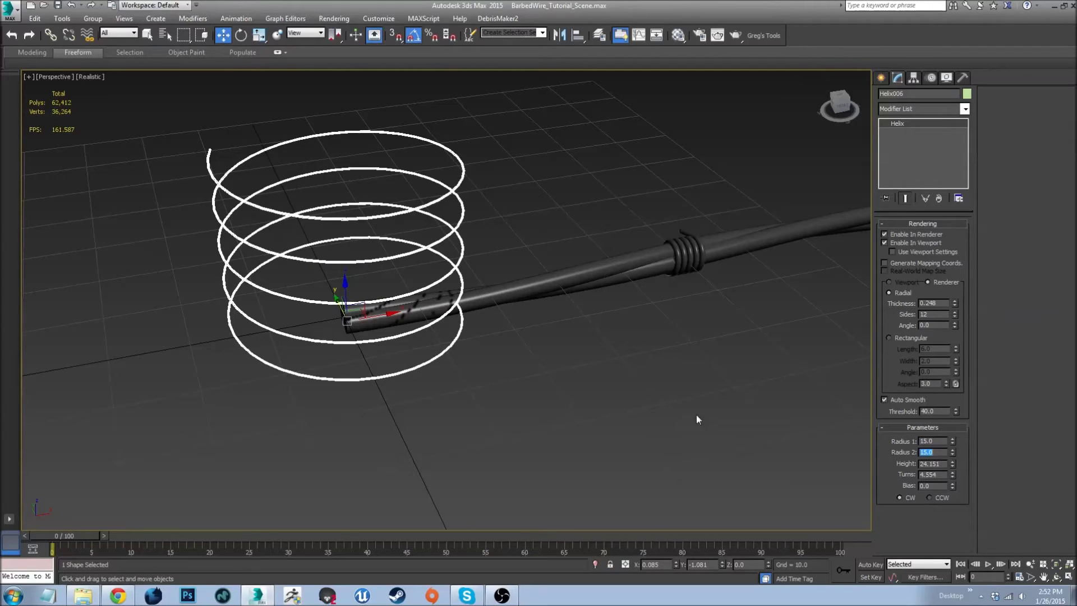
# - Rotate the helix so its axis lies along the wire, and reset its Y position to 0
pyautogui.moveTo(359, 291); pyautogui.dragTo(332, 297, button='middle')
pyautogui.press('e')
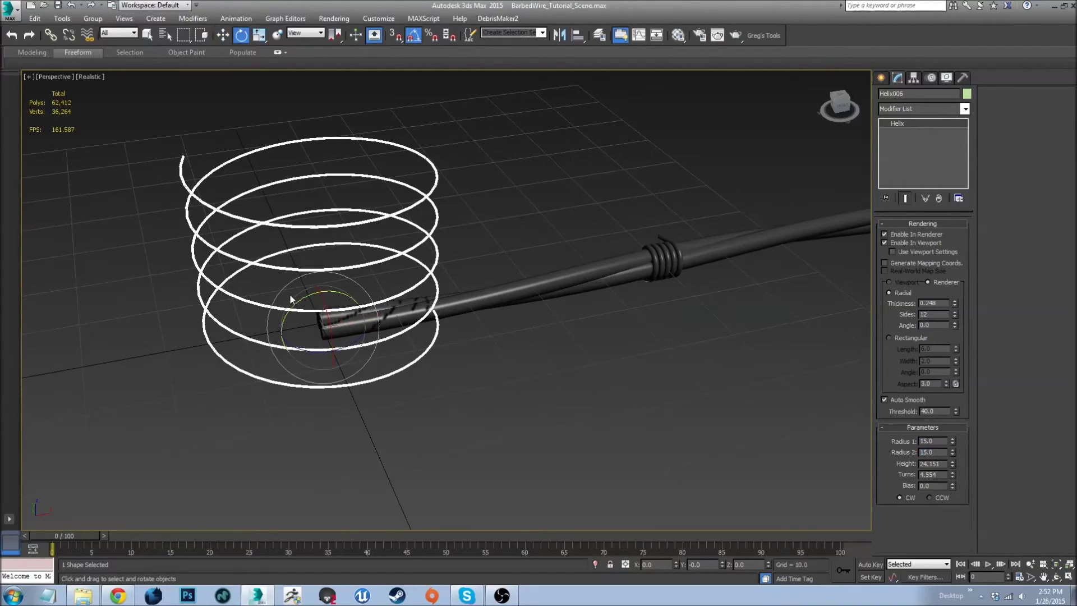
pyautogui.moveTo(296, 301); pyautogui.dragTo(357, 298)
pyautogui.press('w')
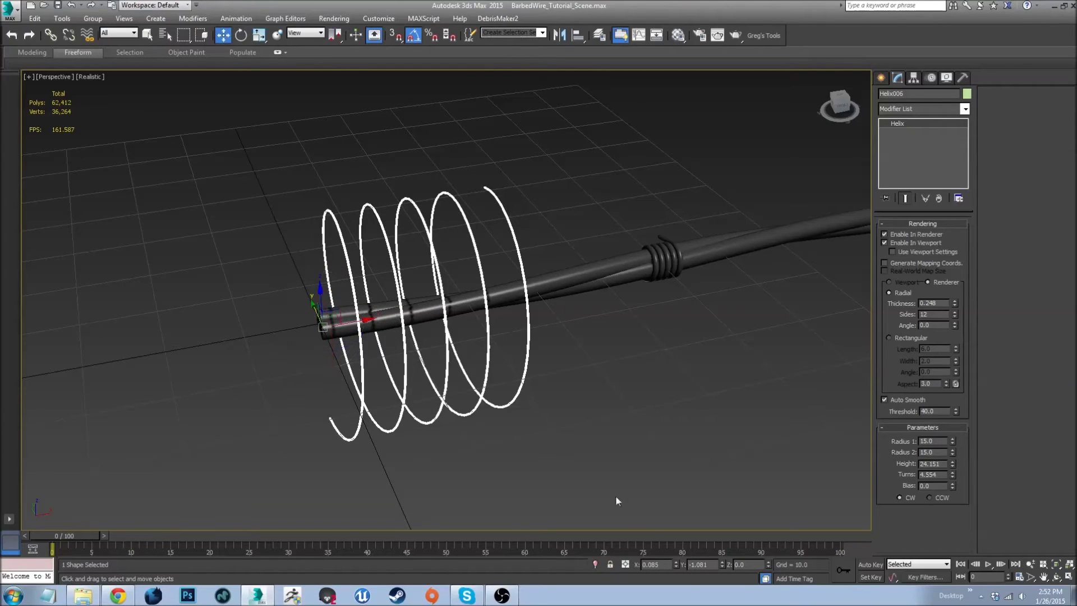
pyautogui.rightClick(722, 564)
pyautogui.moveTo(845, 327); pyautogui.dragTo(846, 335, button='middle')
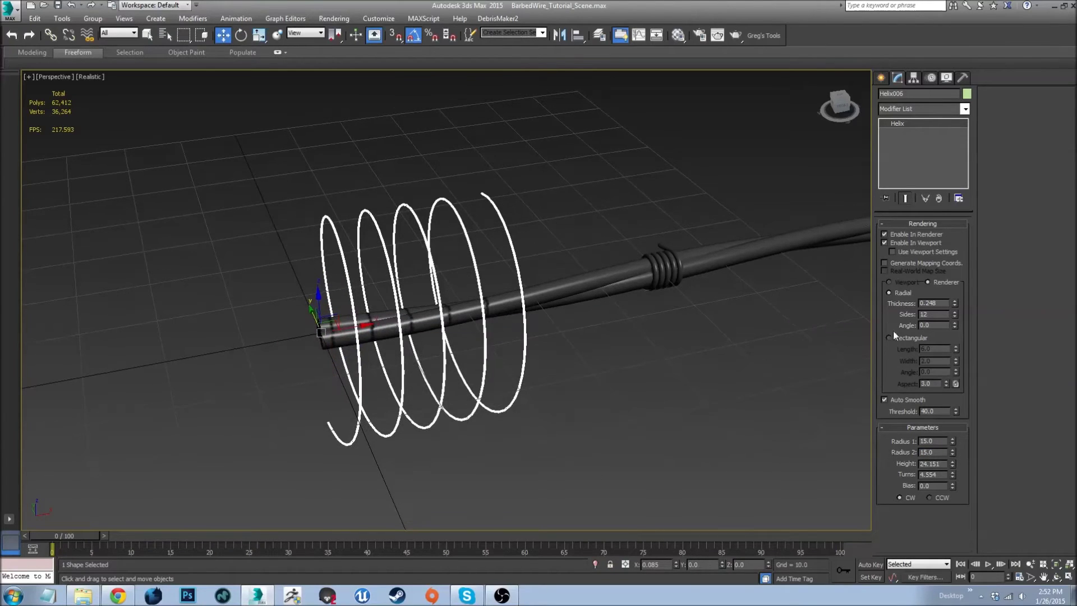
# - Set the helix's height to 50 and its turns to 5, and increase the height to 100
pyautogui.moveTo(945, 464); pyautogui.dragTo(735, 458)
pyautogui.write('50')
pyautogui.press('Return')
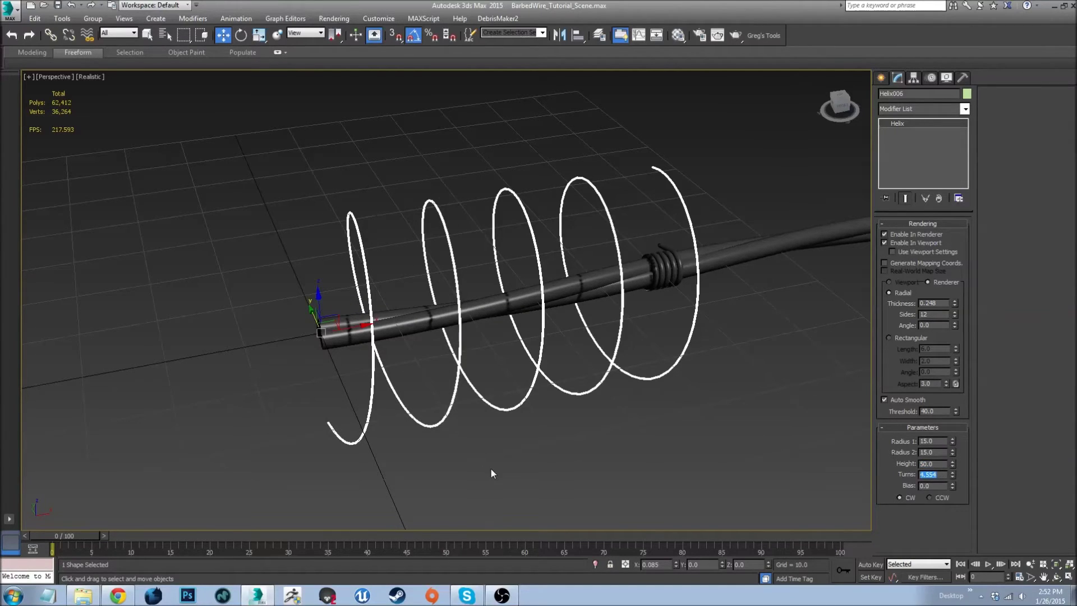
pyautogui.write('5')
pyautogui.press('Return')
pyautogui.keyDown('alt'); pyautogui.moveTo(441, 399); pyautogui.dragTo(418, 351, button='middle'); pyautogui.keyUp('alt')
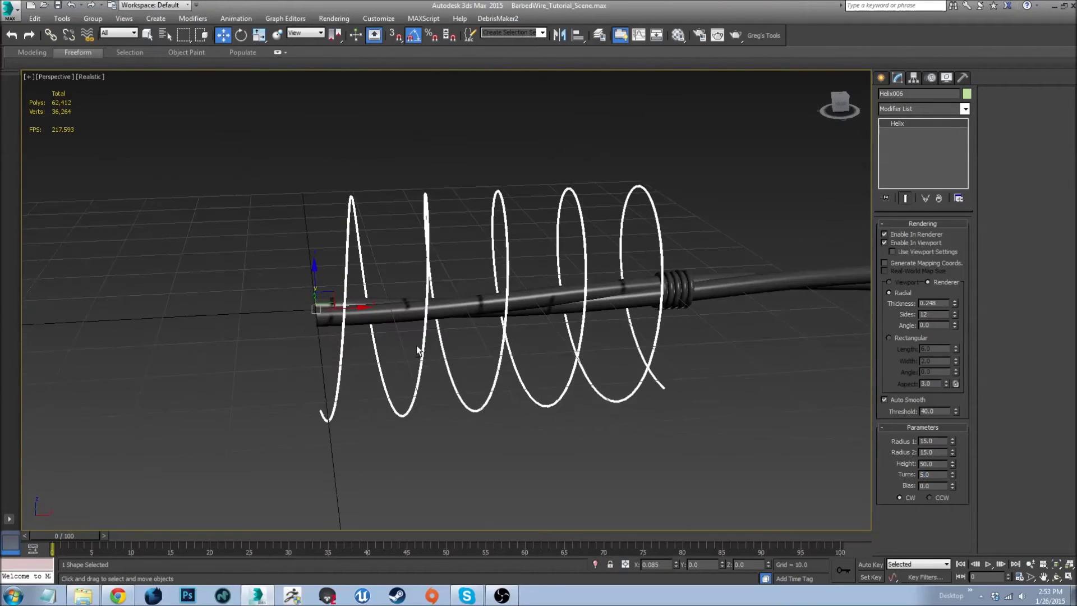
pyautogui.write('100')
pyautogui.press('Return')
# - Scale the helix up uniformly to about 816% so it dwarfs the wire section
pyautogui.moveTo(532, 366); pyautogui.dragTo(330, 357, button='middle')
pyautogui.scroll(-4, 274, 362)
pyautogui.press('r')
pyautogui.moveTo(212, 368); pyautogui.dragTo(357, 226)
pyautogui.scroll(-7, 356, 230)
pyautogui.keyDown('alt'); pyautogui.moveTo(340, 261); pyautogui.dragTo(296, 280, button='middle'); pyautogui.keyUp('alt')
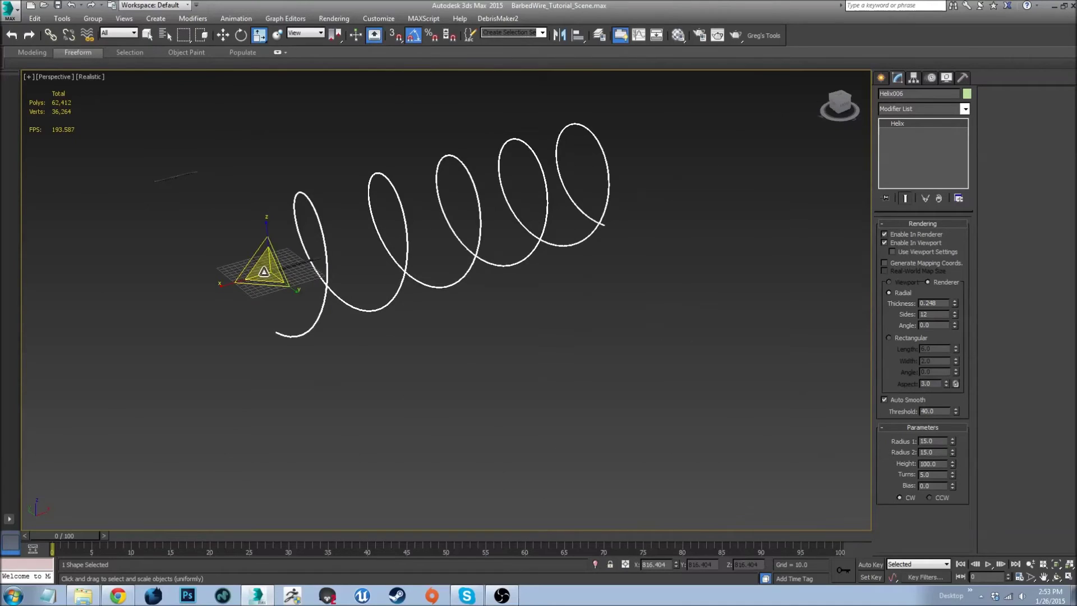
# - Examine the size of the enlarged helix against the barbed wire section at the origin
pyautogui.scroll(4, 296, 228)
pyautogui.moveTo(326, 191); pyautogui.dragTo(379, 148)
pyautogui.press('w')
pyautogui.moveTo(389, 271); pyautogui.dragTo(436, 273, button='middle')
pyautogui.click(384, 345)
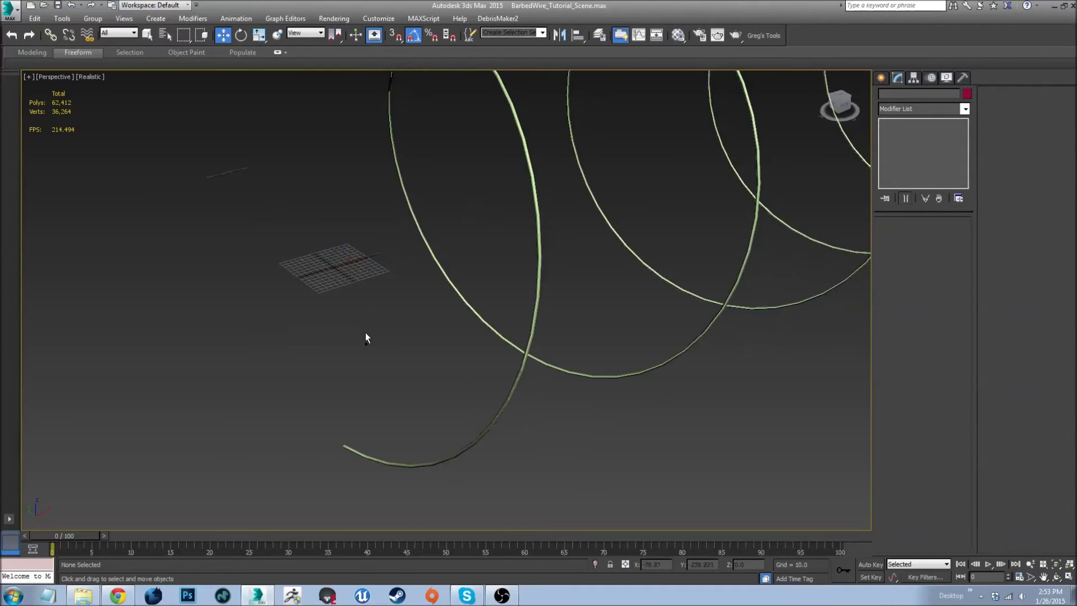
pyautogui.click(533, 329)
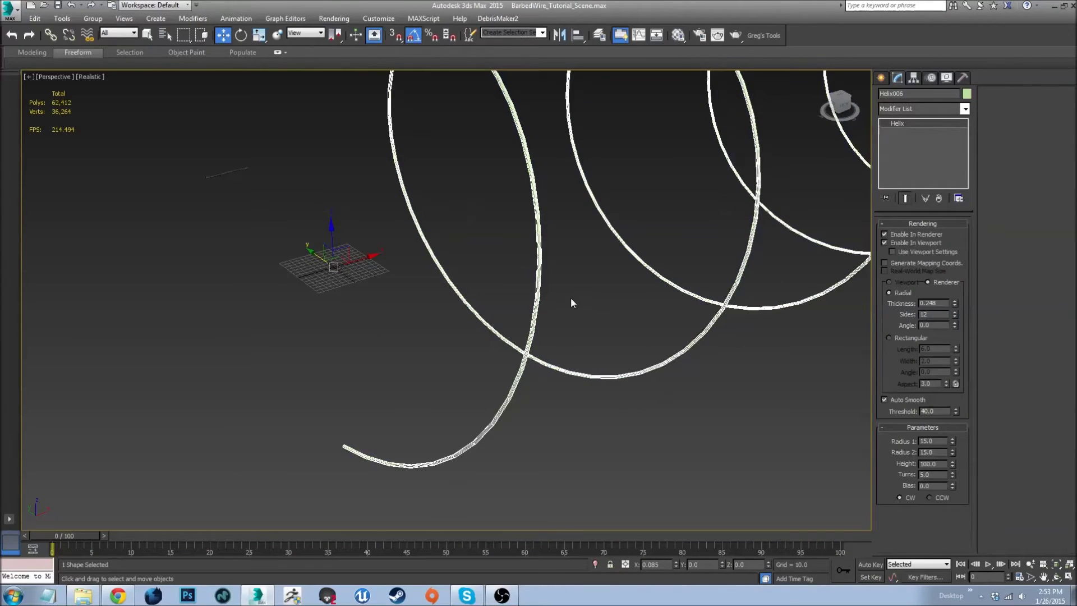
pyautogui.moveTo(644, 296); pyautogui.dragTo(606, 321, button='middle')
pyautogui.scroll(3, 547, 288)
pyautogui.scroll(-5, 562, 297)
pyautogui.moveTo(545, 288); pyautogui.dragTo(531, 343, button='middle')
# - Set up a 1D array of the barbed wire section with 50 instances spaced 100 units along X, and preview it
pyautogui.click(471, 380)
pyautogui.scroll(5, 453, 297)
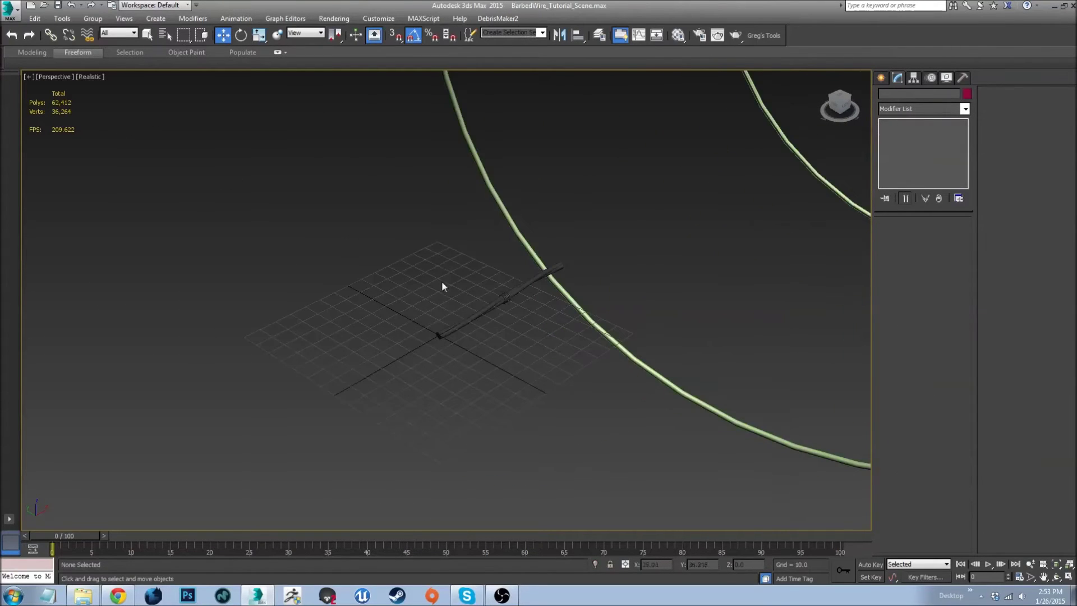
pyautogui.click(466, 320)
pyautogui.keyDown('alt'); pyautogui.moveTo(486, 373); pyautogui.dragTo(407, 326, button='middle'); pyautogui.keyUp('alt')
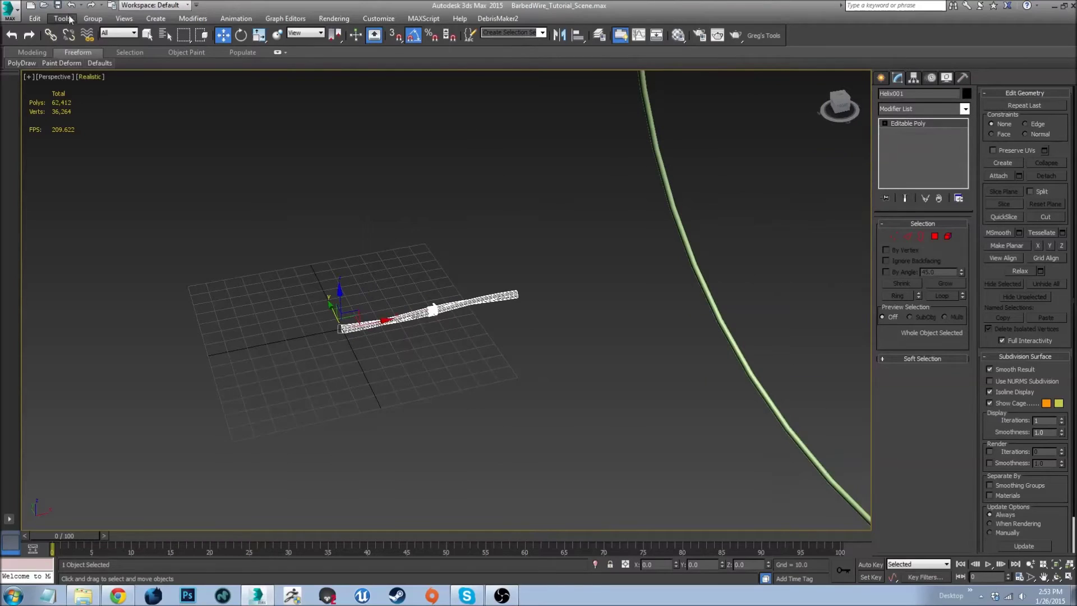
pyautogui.click(34, 17)
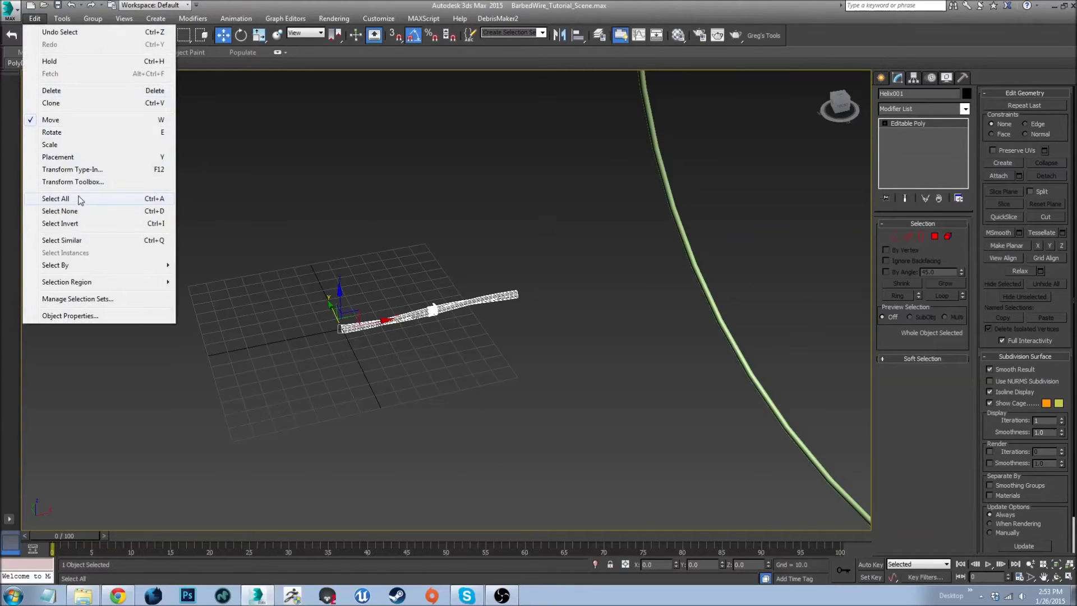
pyautogui.moveTo(61, 19)
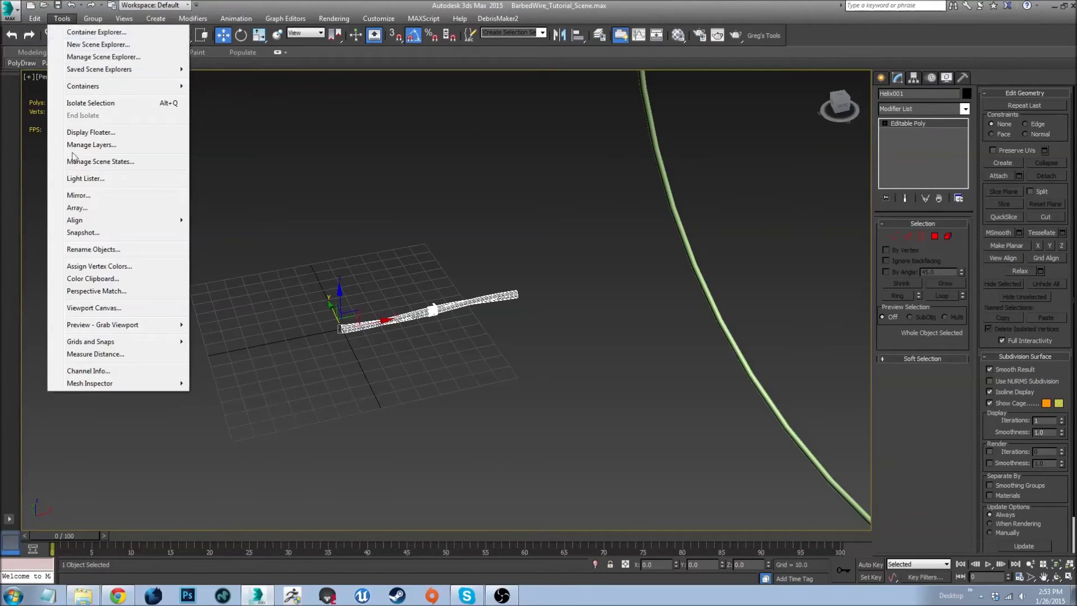
pyautogui.click(95, 208)
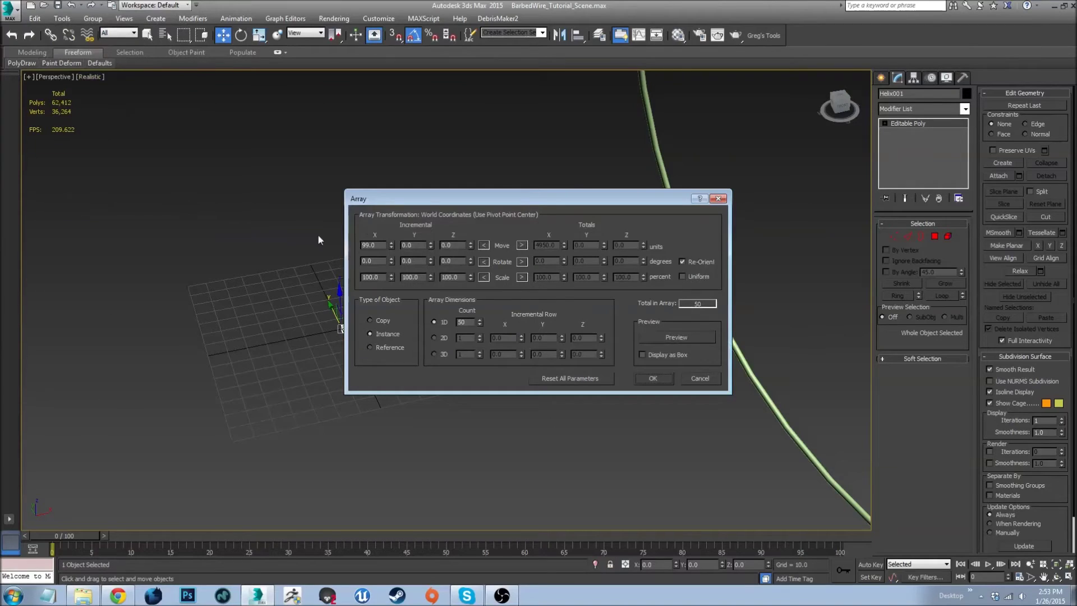
pyautogui.doubleClick(372, 242)
pyautogui.write('100')
pyautogui.moveTo(527, 196); pyautogui.dragTo(817, 141)
pyautogui.moveTo(438, 307); pyautogui.dragTo(348, 318, button='middle')
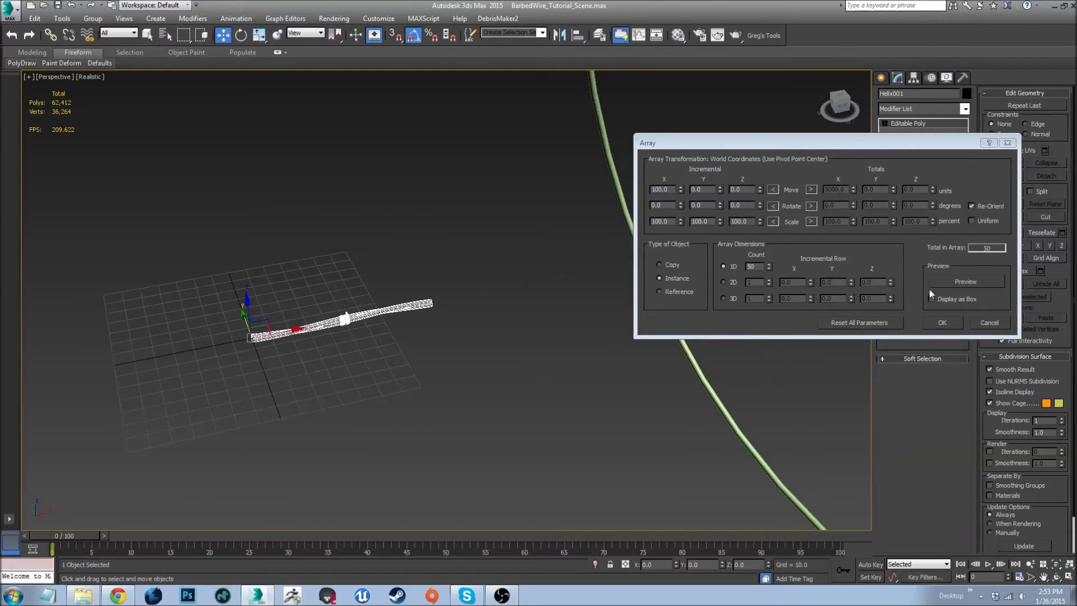
pyautogui.click(957, 281)
# - Examine the seams between the previewed wire sections and compare the row's length with the helix
pyautogui.scroll(8, 435, 322)
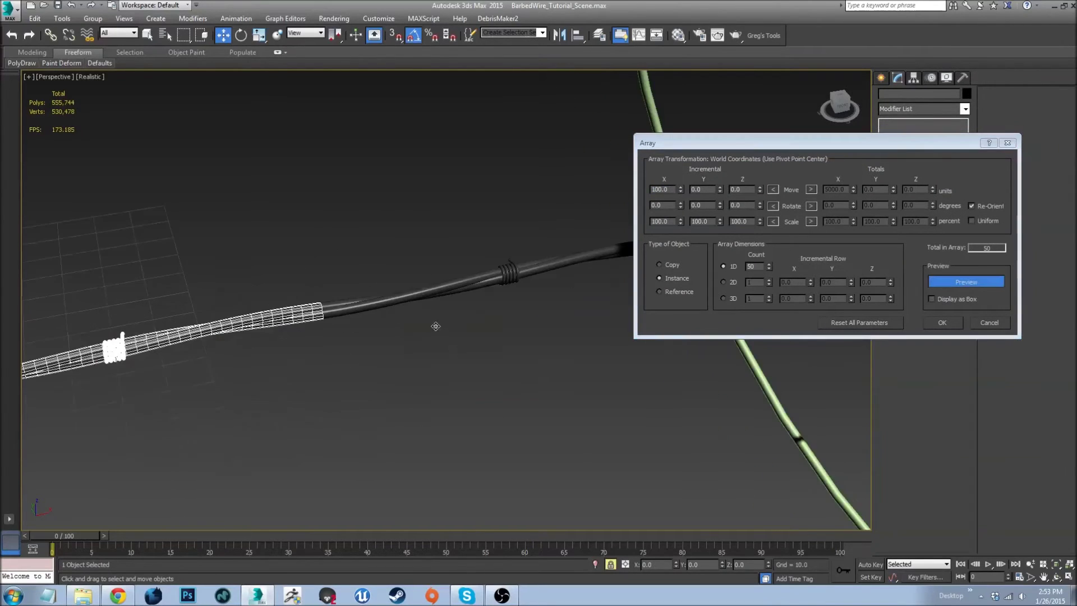
pyautogui.scroll(-6, 398, 342)
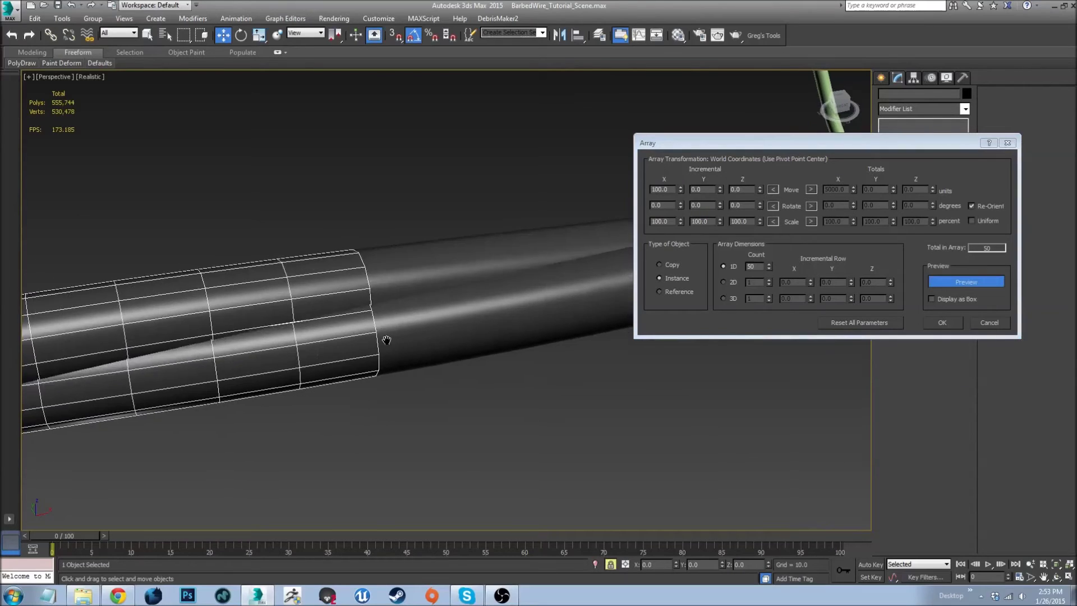
pyautogui.scroll(-8, 425, 327)
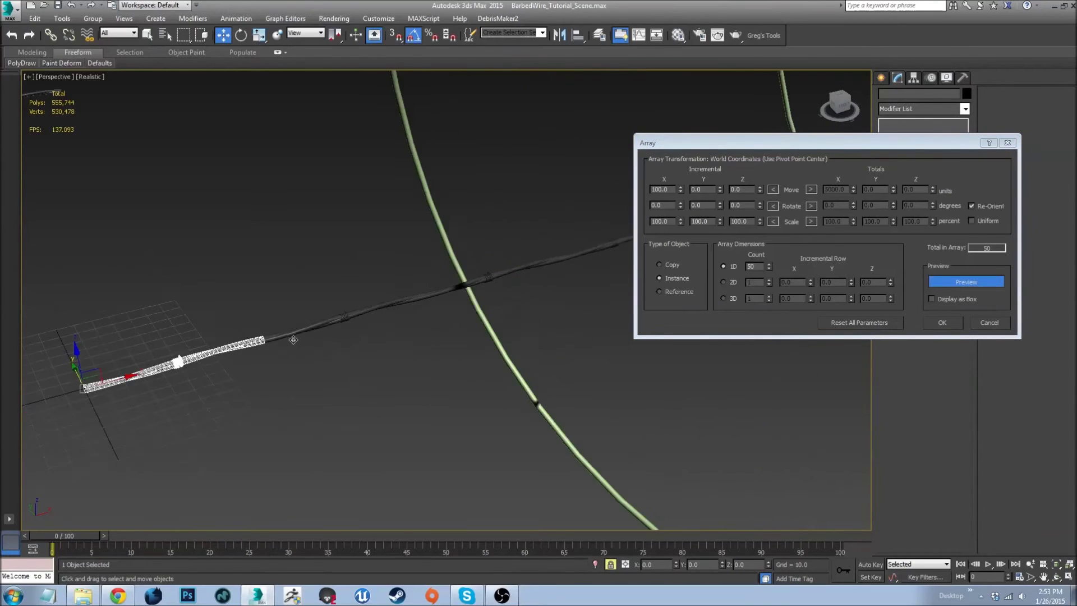
pyautogui.scroll(10, 305, 325)
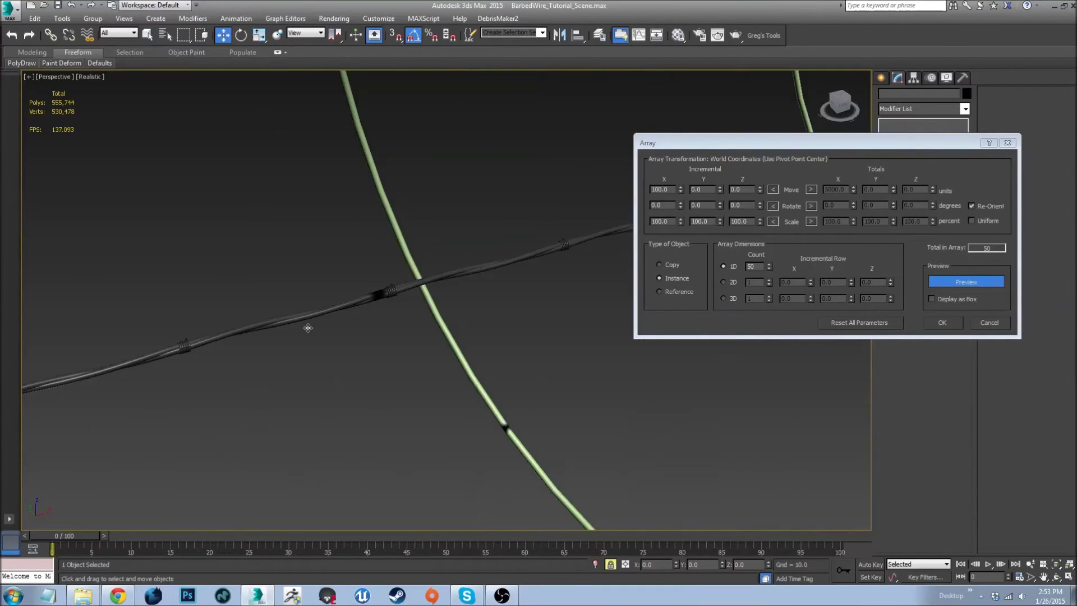
pyautogui.scroll(-6, 306, 326)
pyautogui.keyDown('alt'); pyautogui.moveTo(257, 353); pyautogui.dragTo(298, 369, button='middle'); pyautogui.keyUp('alt')
pyautogui.scroll(-6, 288, 385)
pyautogui.moveTo(264, 407); pyautogui.dragTo(380, 334, button='middle')
pyautogui.scroll(5, 352, 286)
pyautogui.scroll(4, 353, 286)
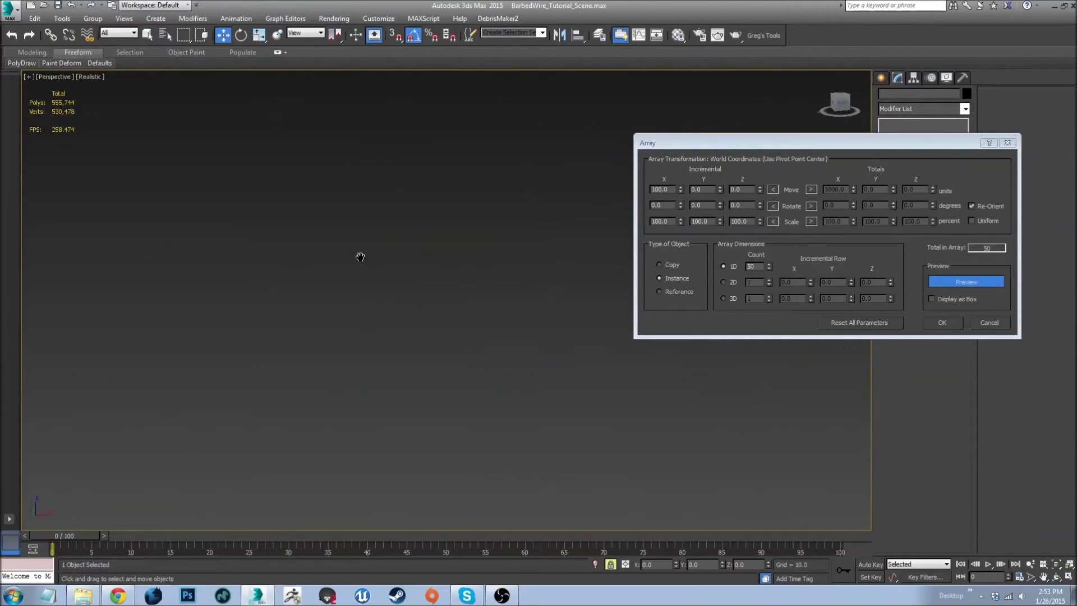
pyautogui.press('z')
pyautogui.moveTo(382, 303); pyautogui.dragTo(329, 339, button='middle')
pyautogui.scroll(-6, 346, 336)
pyautogui.scroll(-10, 329, 338)
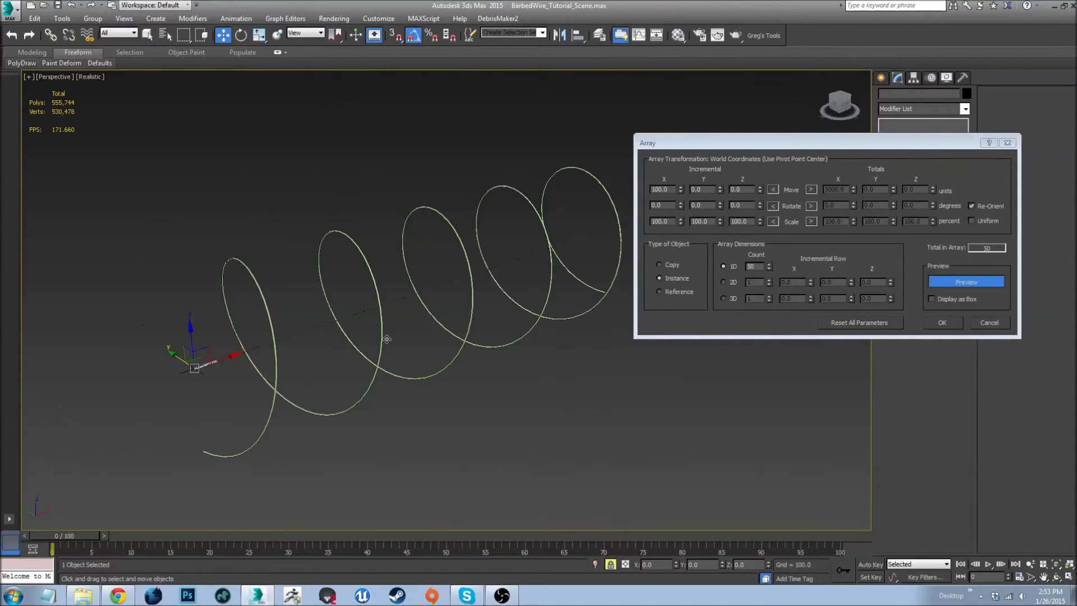
pyautogui.scroll(4, 288, 360)
pyautogui.keyDown('alt'); pyautogui.moveTo(287, 360); pyautogui.dragTo(272, 374, button='middle'); pyautogui.keyUp('alt')
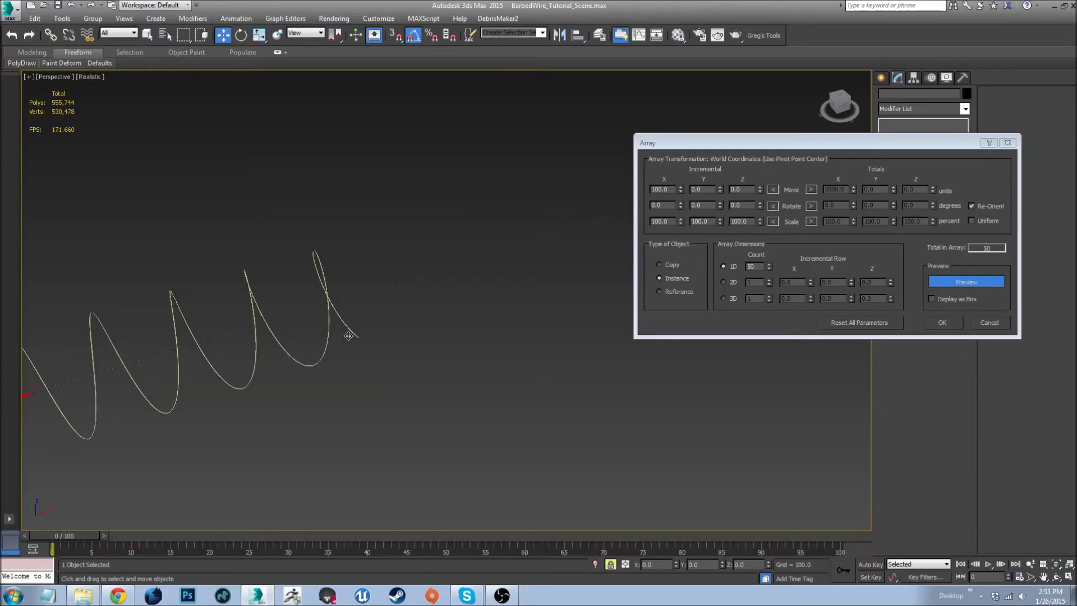
pyautogui.scroll(-3, 342, 336)
pyautogui.scroll(5, 283, 352)
pyautogui.scroll(-5, 408, 331)
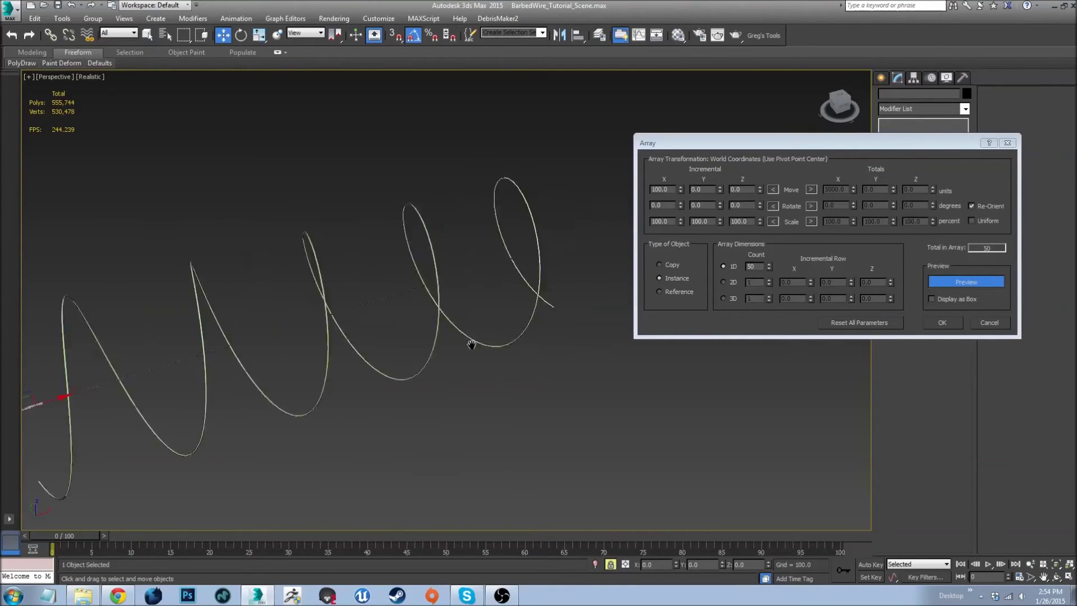
pyautogui.scroll(3, 529, 329)
# - Create the array of 50 instanced wire sections and select every section in the row
pyautogui.click(937, 322)
pyautogui.keyDown('alt'); pyautogui.moveTo(411, 367); pyautogui.dragTo(422, 320, button='middle'); pyautogui.keyUp('alt')
pyautogui.hotkey('ctrl', 'a')
pyautogui.scroll(4, 392, 364)
pyautogui.keyDown('alt'); pyautogui.moveTo(225, 299); pyautogui.dragTo(295, 372); pyautogui.keyUp('alt')
pyautogui.keyDown('alt'); pyautogui.moveTo(294, 229); pyautogui.dragTo(385, 325); pyautogui.keyUp('alt')
pyautogui.moveTo(347, 324); pyautogui.dragTo(311, 345, button='middle')
pyautogui.keyDown('alt'); pyautogui.moveTo(438, 281); pyautogui.dragTo(401, 298, button='middle'); pyautogui.keyUp('alt')
pyautogui.scroll(8, 254, 354)
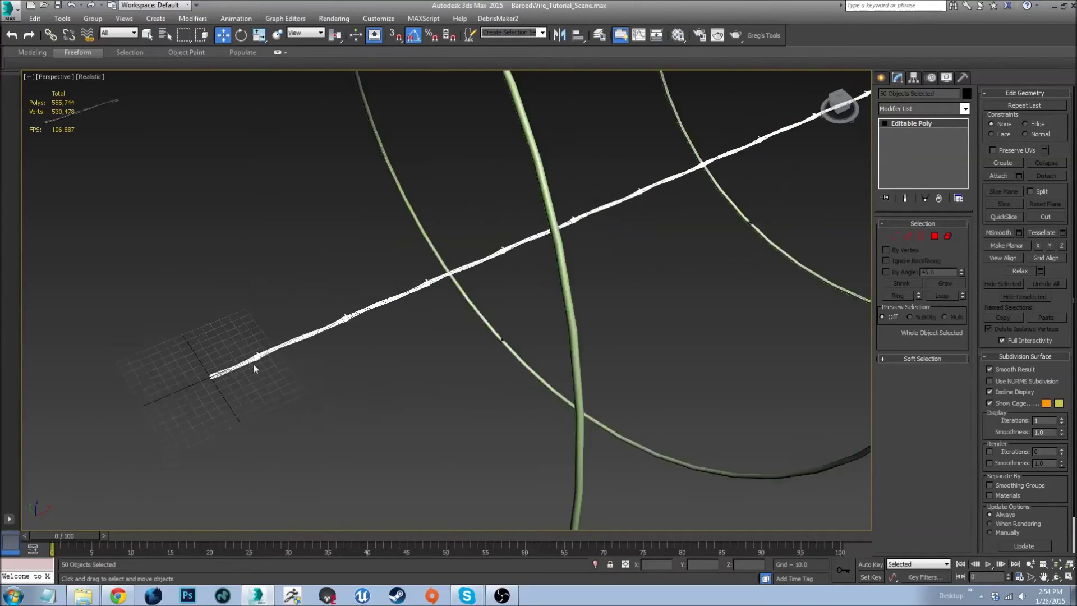
pyautogui.click(290, 339)
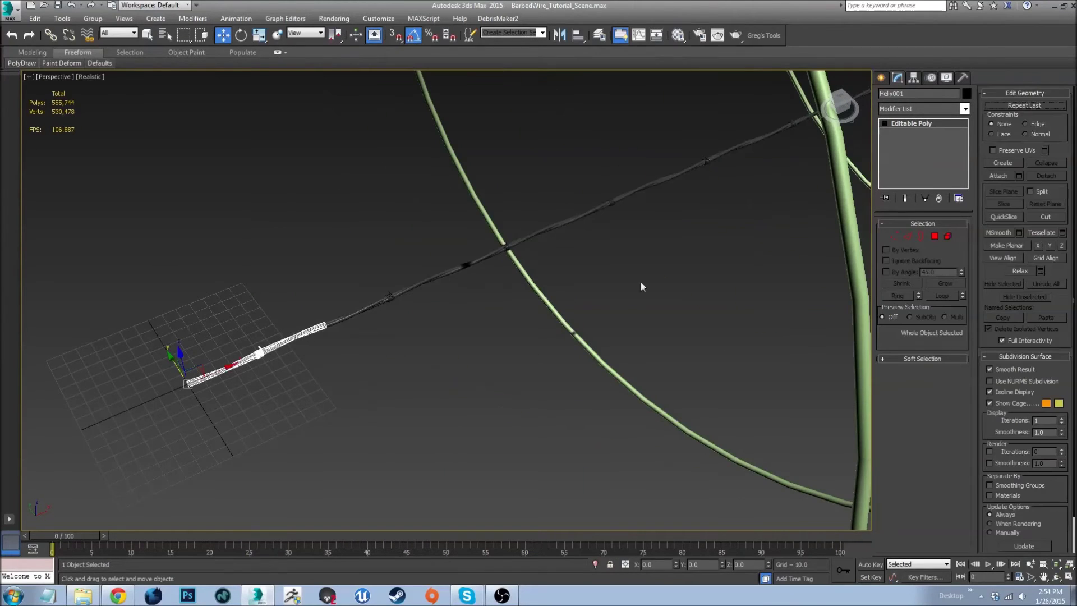
pyautogui.click(1004, 177)
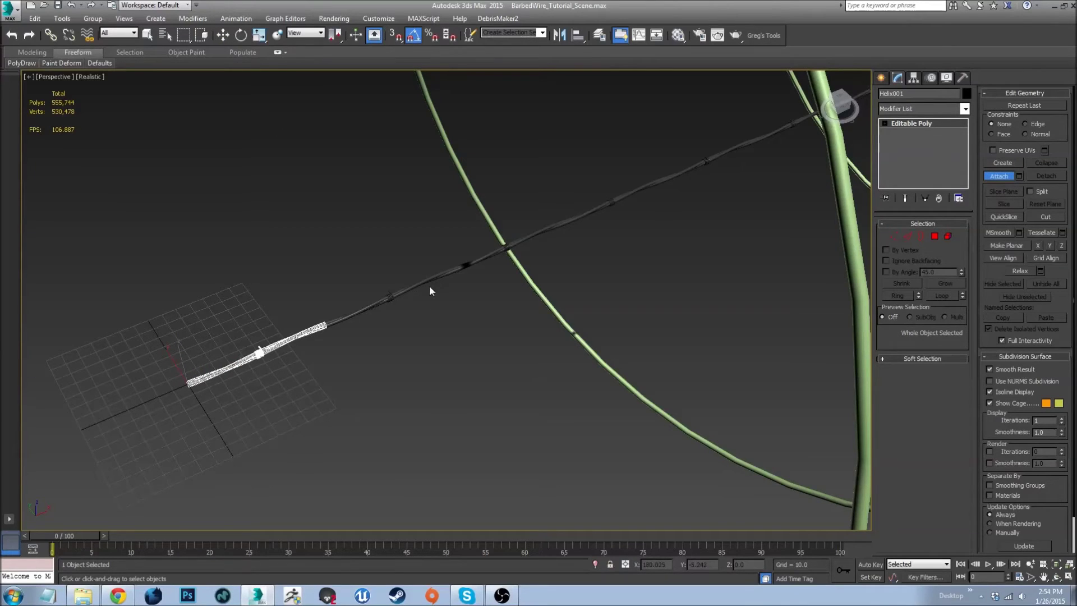
pyautogui.press('w')
# - Select the 50 arrayed wire sections without the helix or the spare pieces, and convert them to Editable Poly
pyautogui.scroll(-8, 435, 249)
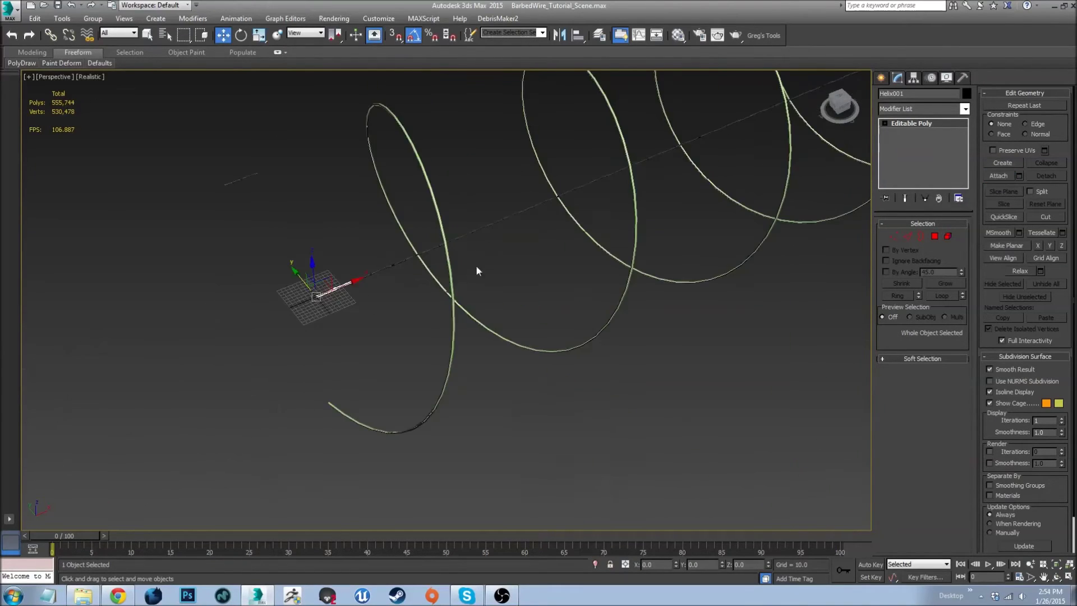
pyautogui.moveTo(402, 273); pyautogui.dragTo(362, 290, button='middle')
pyautogui.hotkey('ctrl', 'a')
pyautogui.keyDown('alt'); pyautogui.click(209, 194); pyautogui.keyUp('alt')
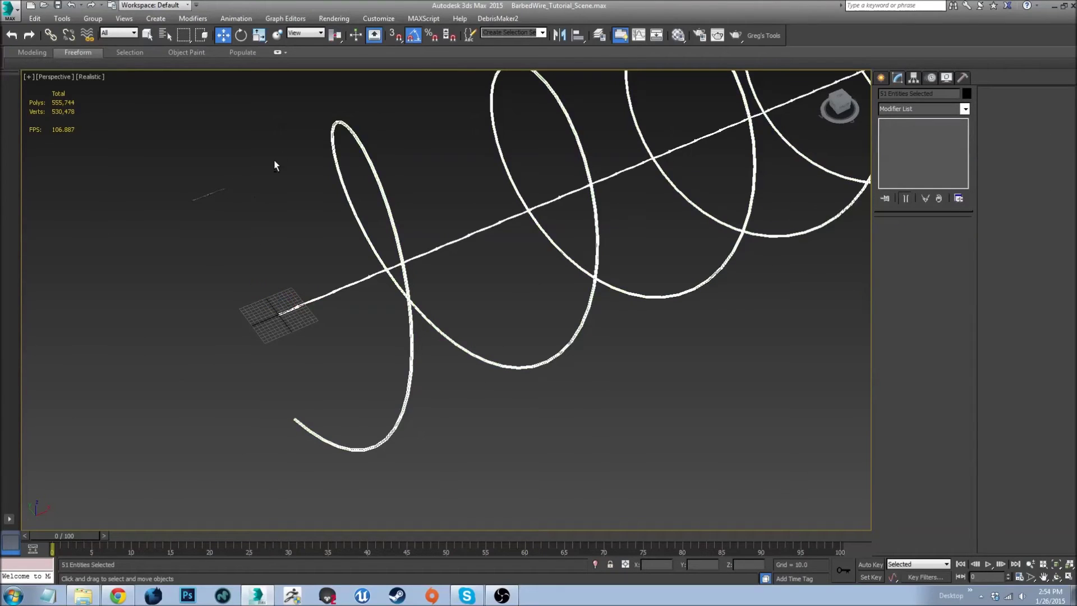
pyautogui.keyDown('alt'); pyautogui.click(376, 183); pyautogui.keyUp('alt')
pyautogui.scroll(-5, 463, 238)
pyautogui.moveTo(463, 238); pyautogui.dragTo(323, 266, button='middle')
pyautogui.moveTo(557, 167); pyautogui.dragTo(372, 284, button='middle')
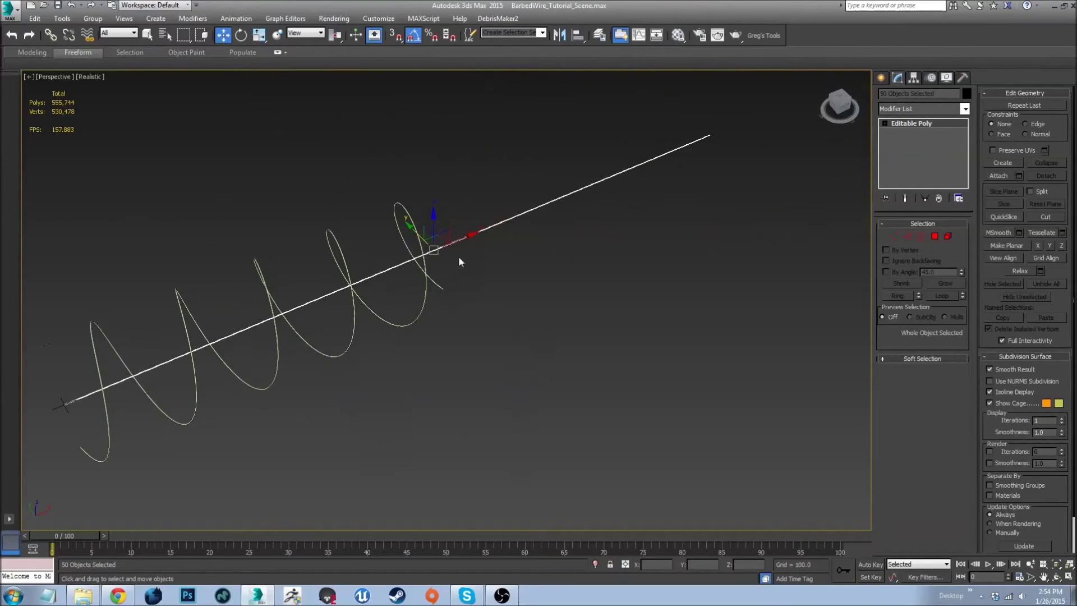
pyautogui.rightClick(504, 214)
pyautogui.moveTo(584, 326)
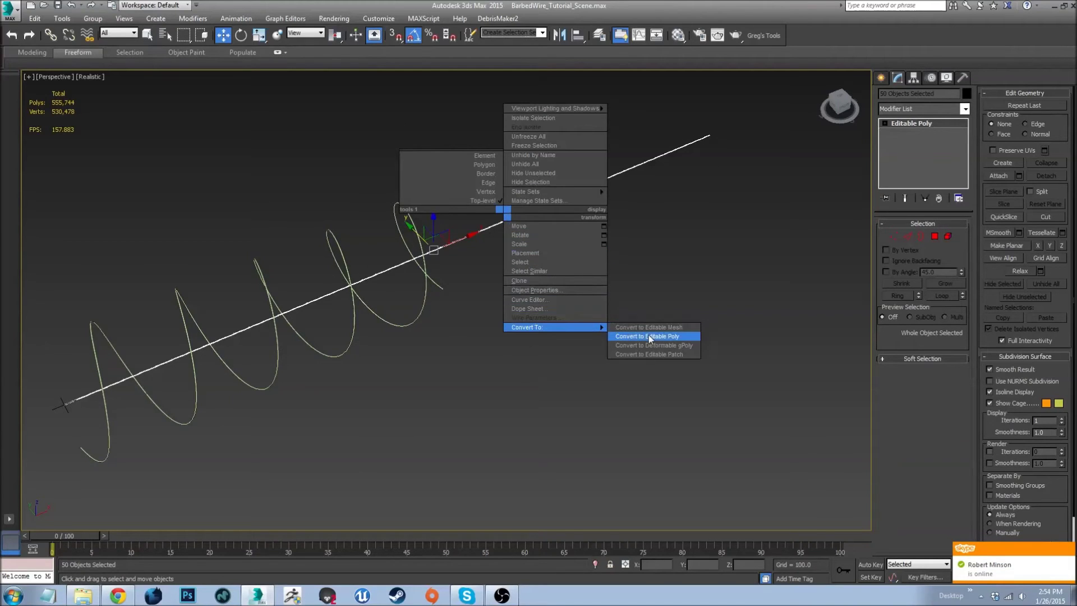
pyautogui.click(649, 335)
# - Select only the first wire section at the origin and save the scene
pyautogui.scroll(10, 391, 315)
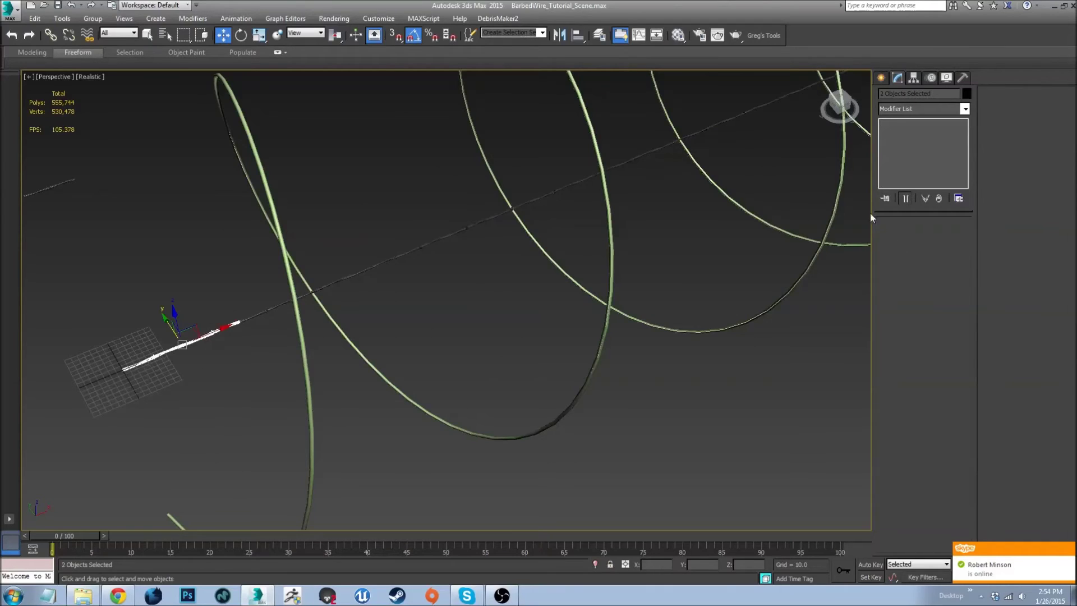
pyautogui.moveTo(480, 273); pyautogui.dragTo(563, 303, button='middle')
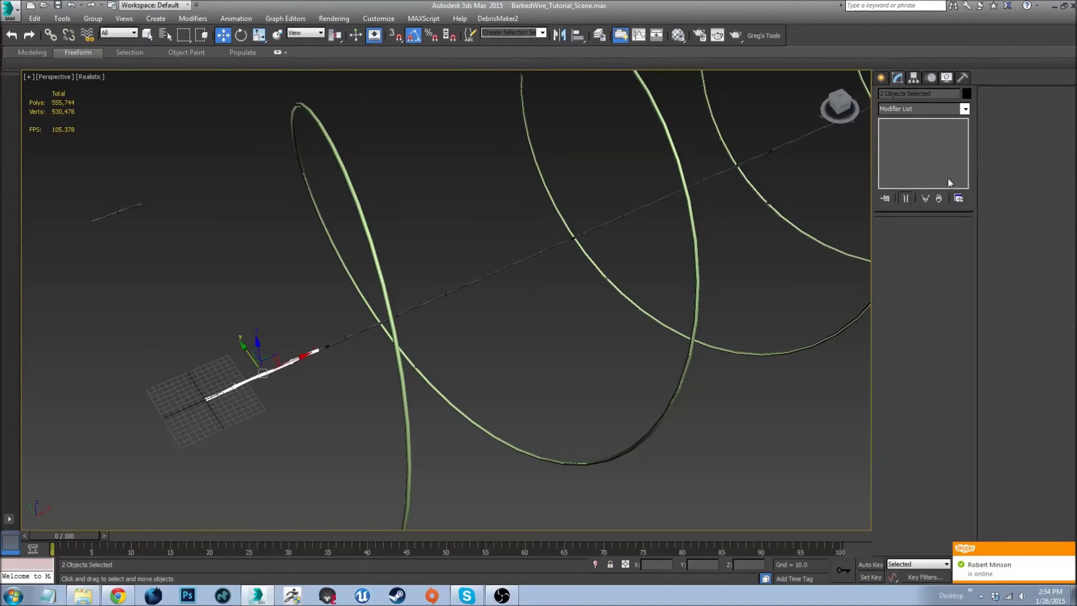
pyautogui.click(308, 399)
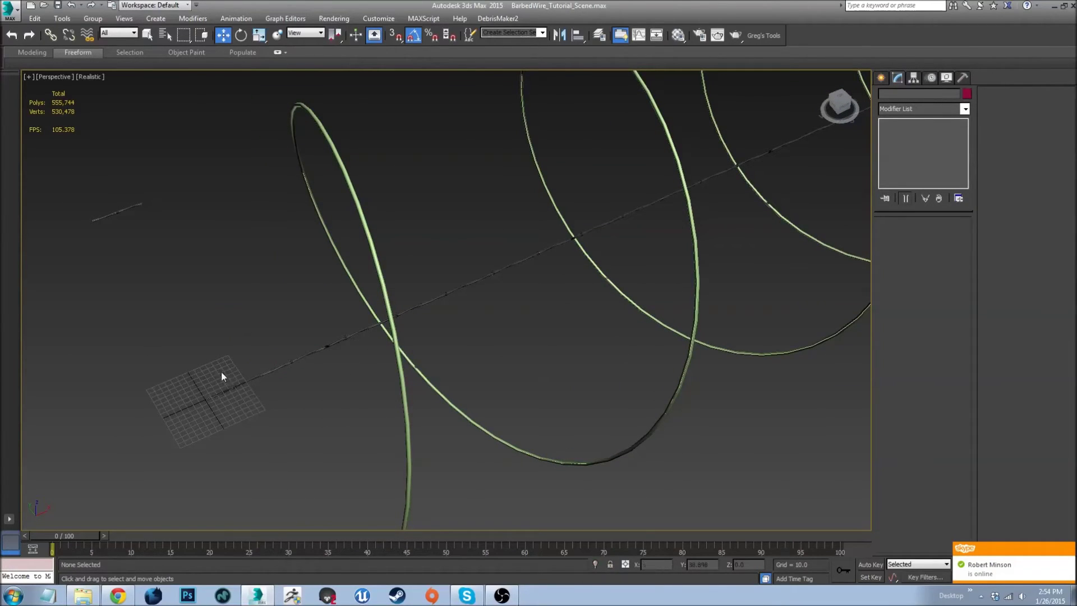
pyautogui.click(227, 387)
pyautogui.moveTo(379, 366); pyautogui.dragTo(404, 369, button='middle')
pyautogui.hotkey('ctrl', 's')
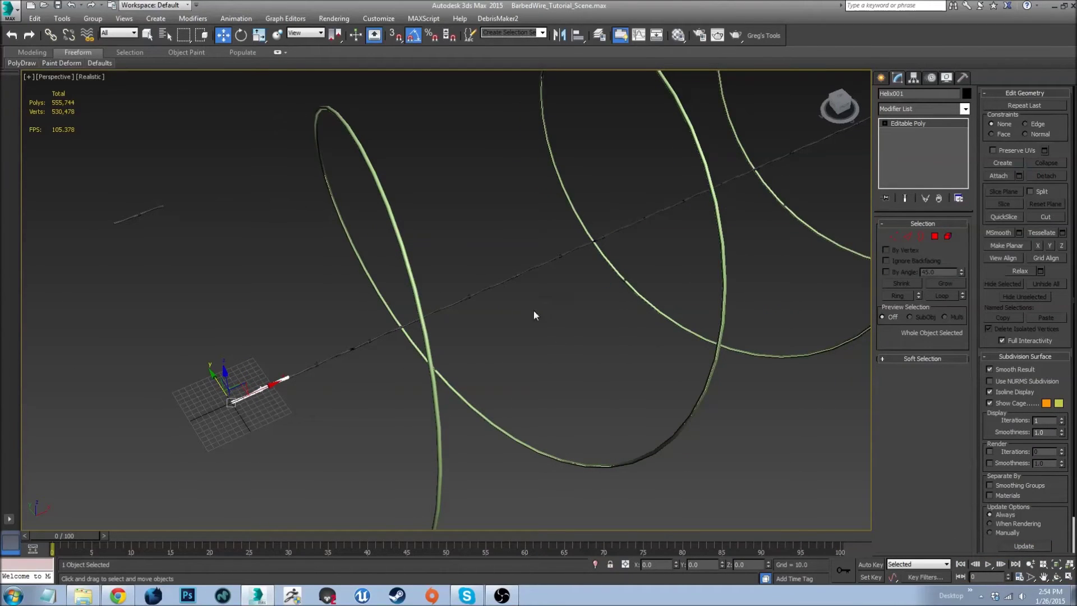
# - Close the attach list without attaching anything and hide the two spare wire objects lying apart from the row
pyautogui.click(1018, 176)
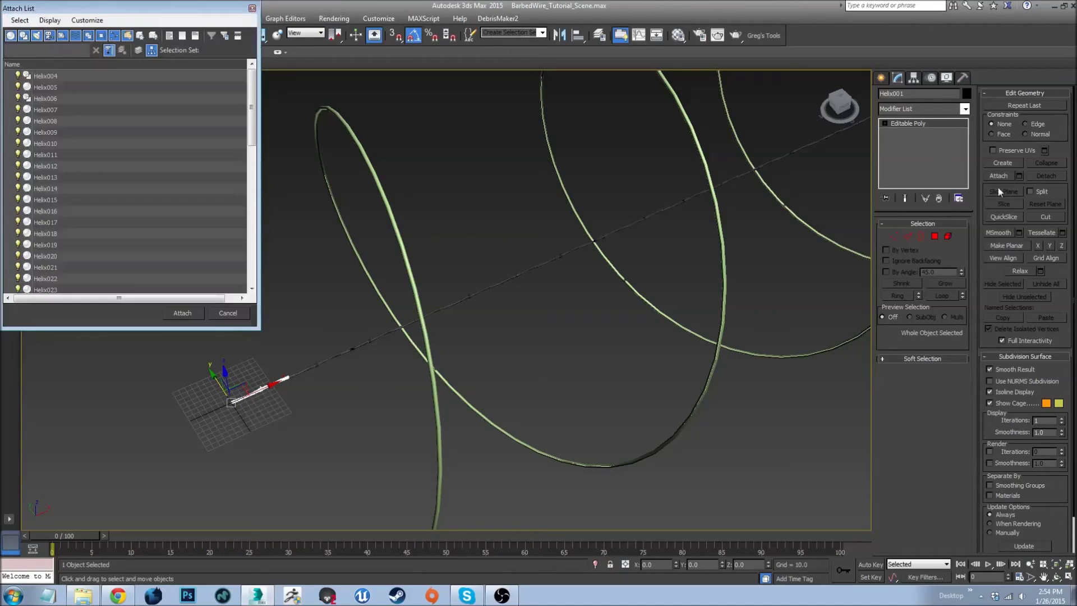
pyautogui.click(214, 314)
pyautogui.moveTo(94, 179); pyautogui.dragTo(221, 270)
pyautogui.click(163, 238)
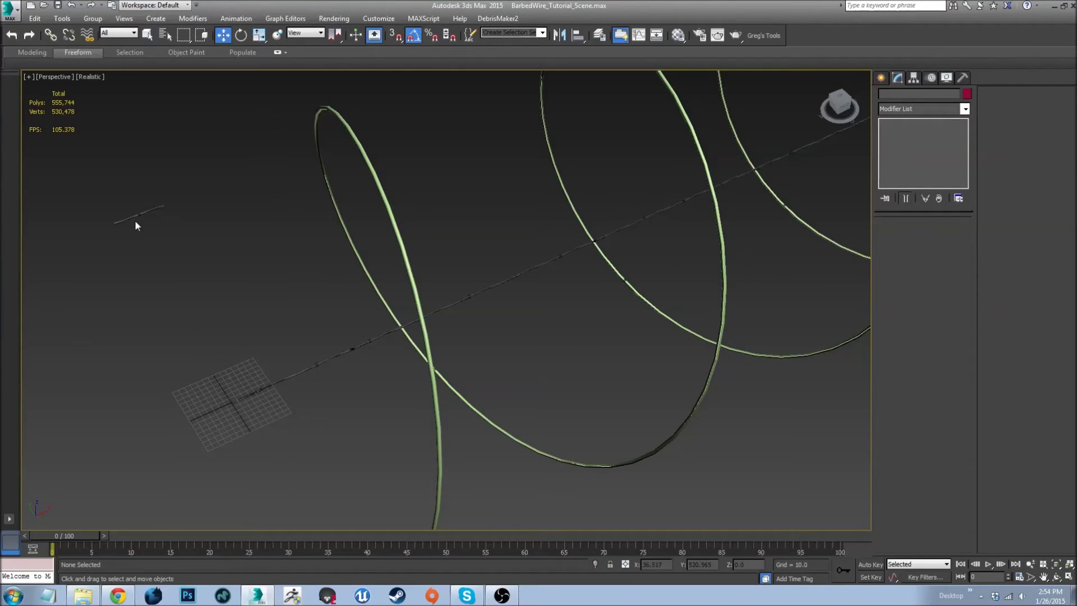
pyautogui.moveTo(113, 197); pyautogui.dragTo(201, 250)
pyautogui.moveTo(167, 235); pyautogui.dragTo(198, 259, button='middle')
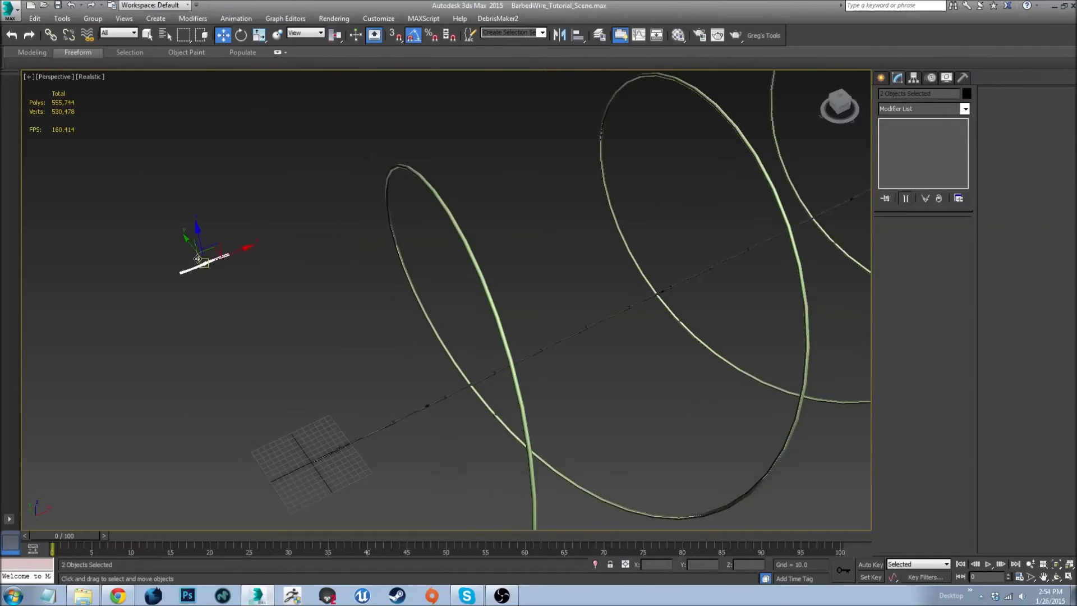
pyautogui.press('z')
pyautogui.rightClick(303, 338)
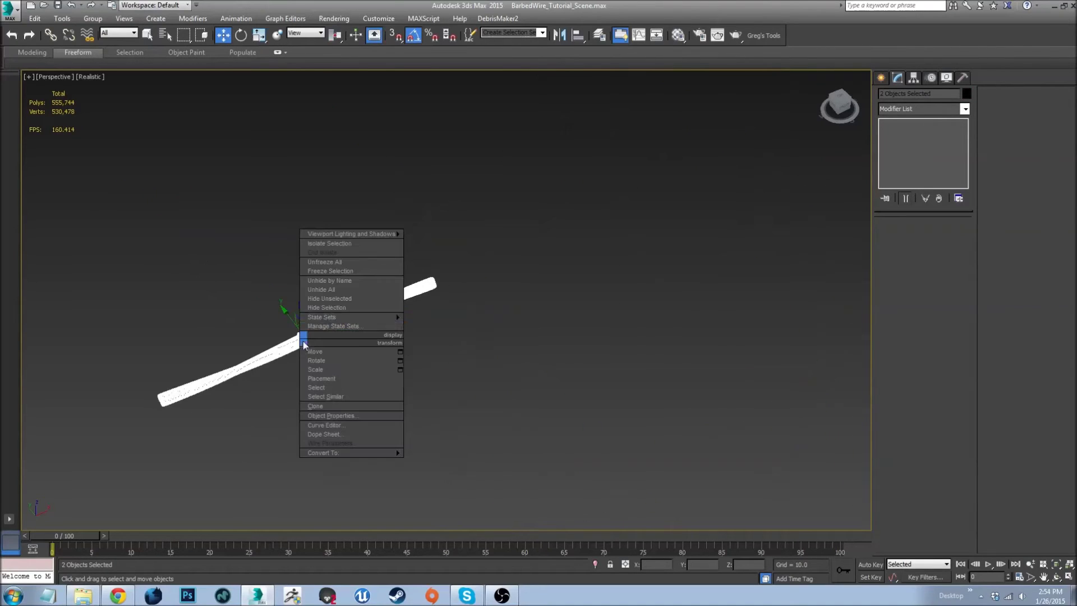
pyautogui.click(330, 308)
pyautogui.press('z')
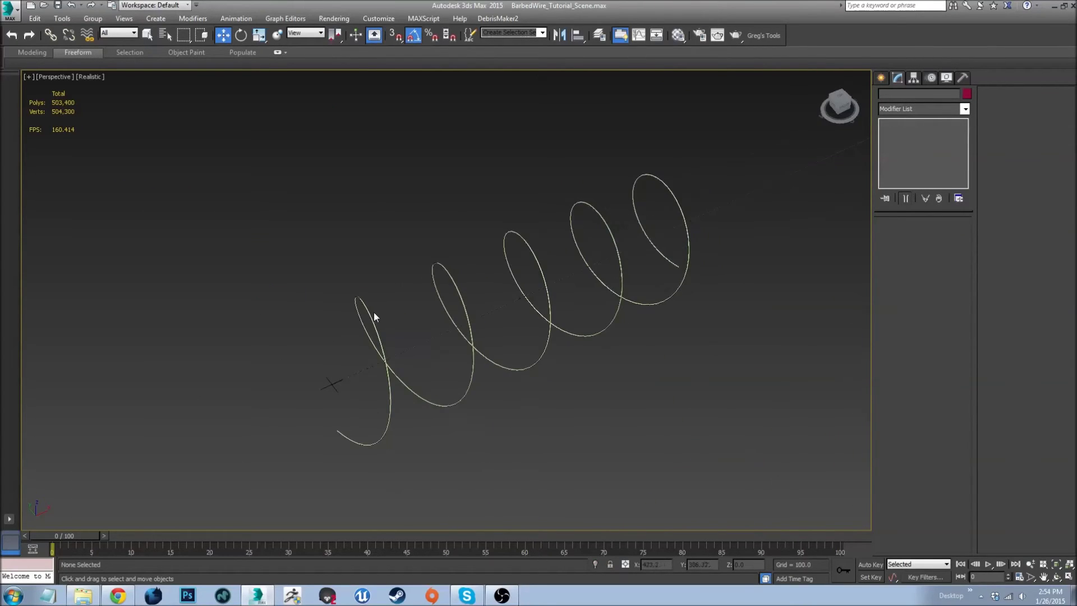
# - Identify the helix by name, and mark the arrayed sections down to Helix055 for attaching to the wire section at the origin
pyautogui.click(365, 305)
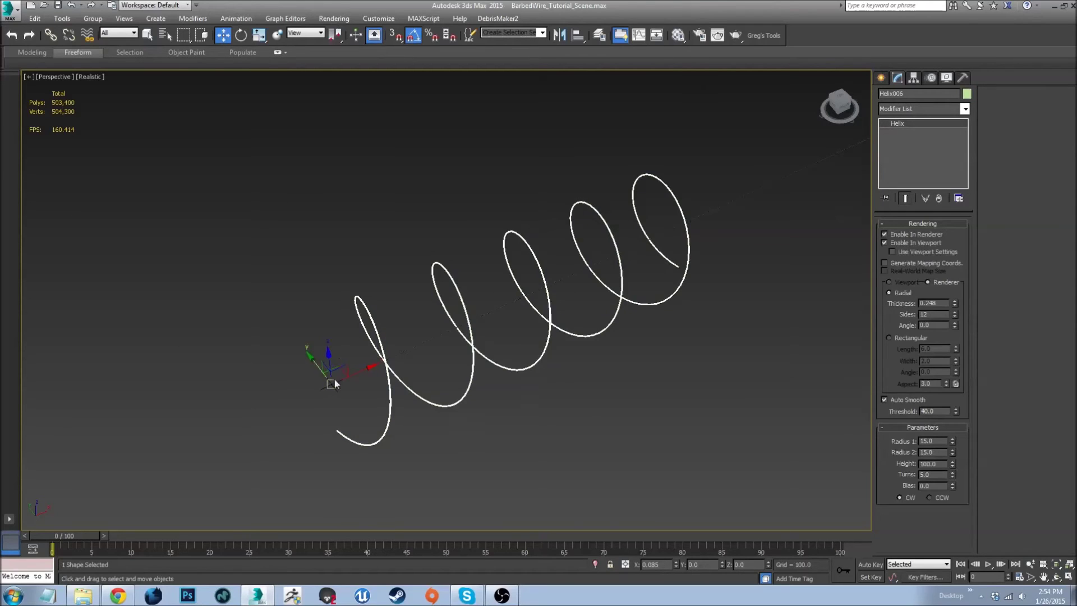
pyautogui.scroll(7, 334, 387)
pyautogui.click(305, 287)
pyautogui.moveTo(304, 285); pyautogui.dragTo(417, 401)
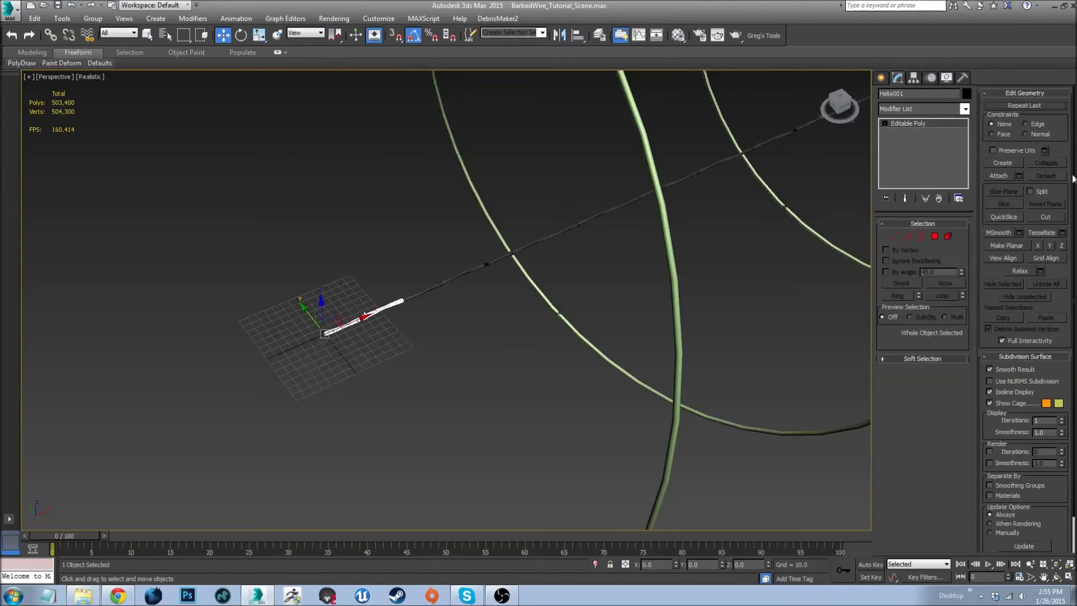
pyautogui.click(1018, 175)
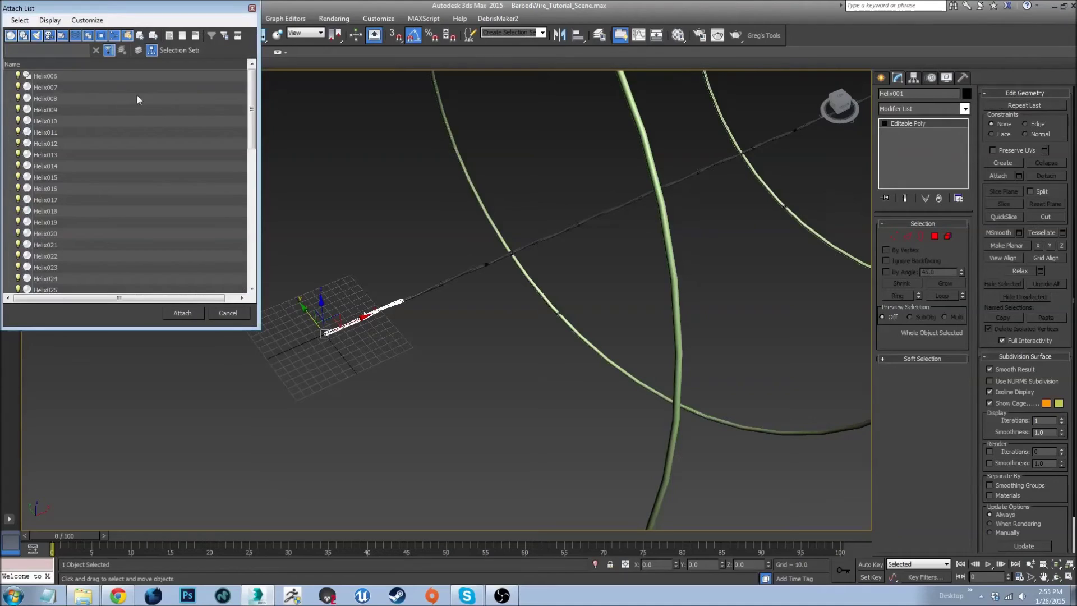
pyautogui.scroll(-10, 99, 143)
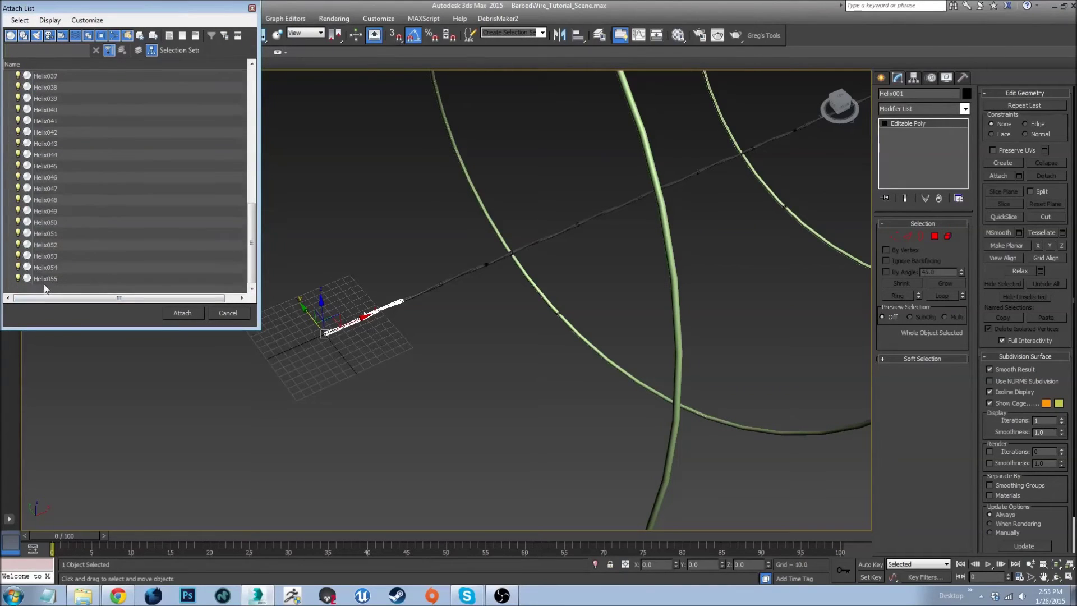
pyautogui.keyDown('shift'); pyautogui.click(44, 279); pyautogui.keyUp('shift')
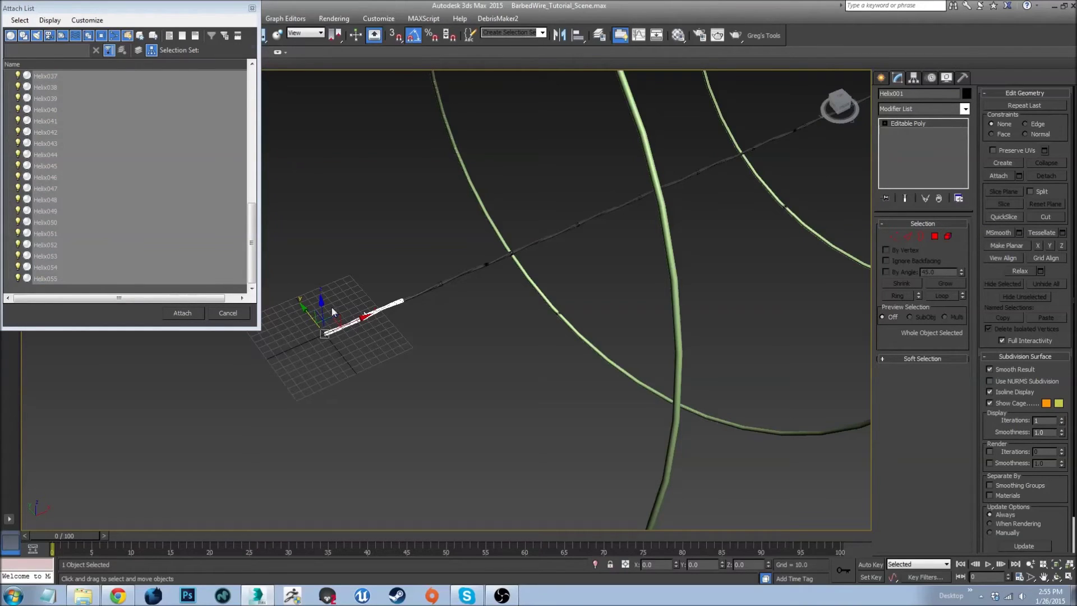
# - Attach all the marked sections to the wire section at the origin, forming one mesh, and clear the selection
pyautogui.click(182, 312)
pyautogui.scroll(-3, 395, 338)
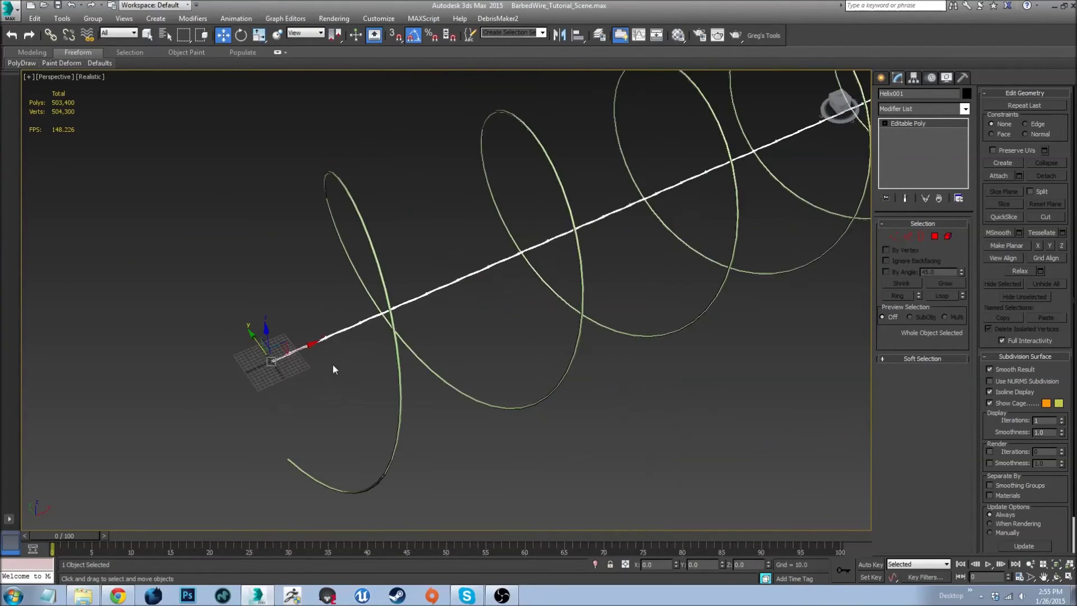
pyautogui.click(300, 390)
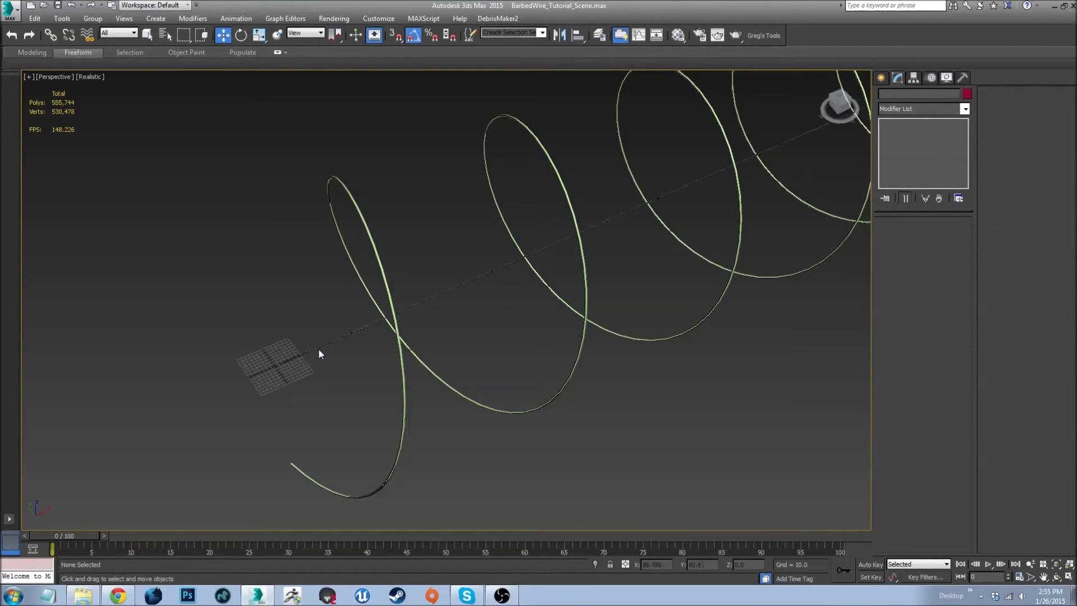
pyautogui.scroll(5, 308, 348)
# - Apply a PathDeform (WSM) modifier to the attached wire and pick the five-turn helix as its path
pyautogui.click(250, 315)
pyautogui.scroll(-4, 206, 386)
pyautogui.scroll(-3, 206, 386)
pyautogui.click(933, 108)
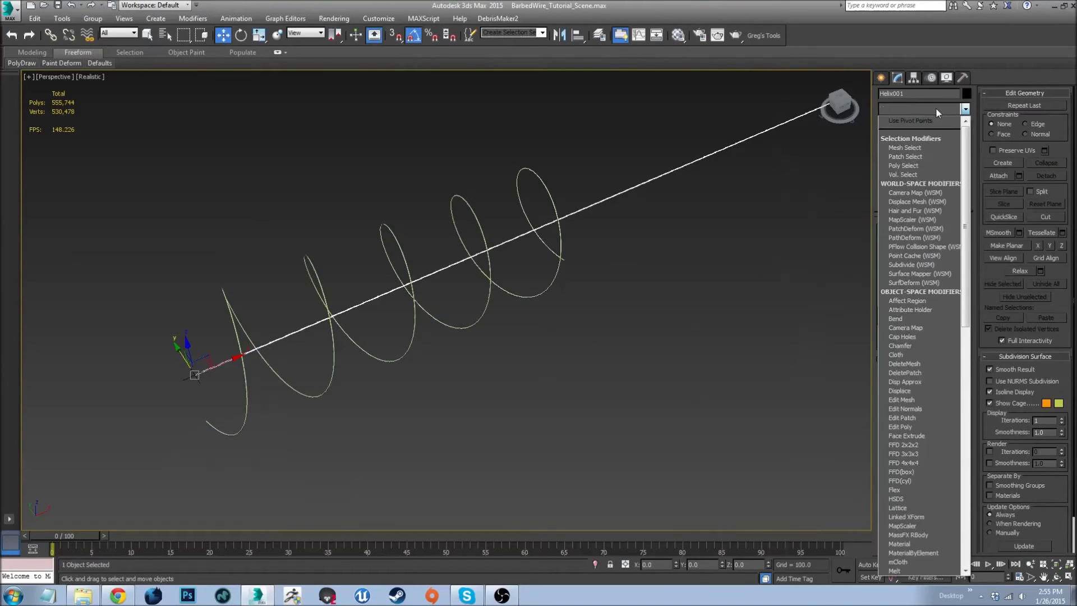
pyautogui.write('path')
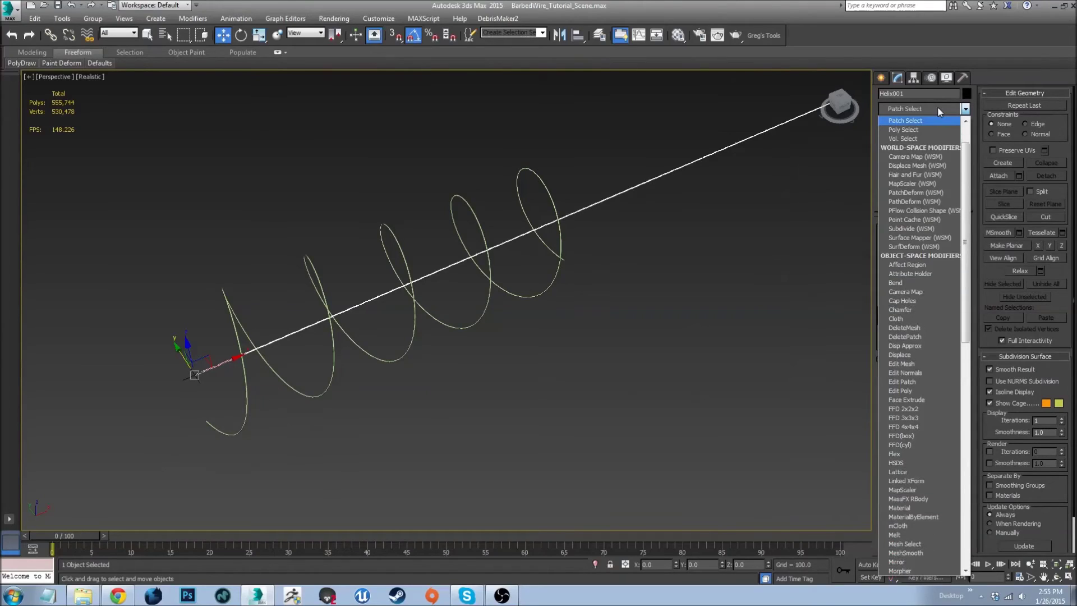
pyautogui.press('Return')
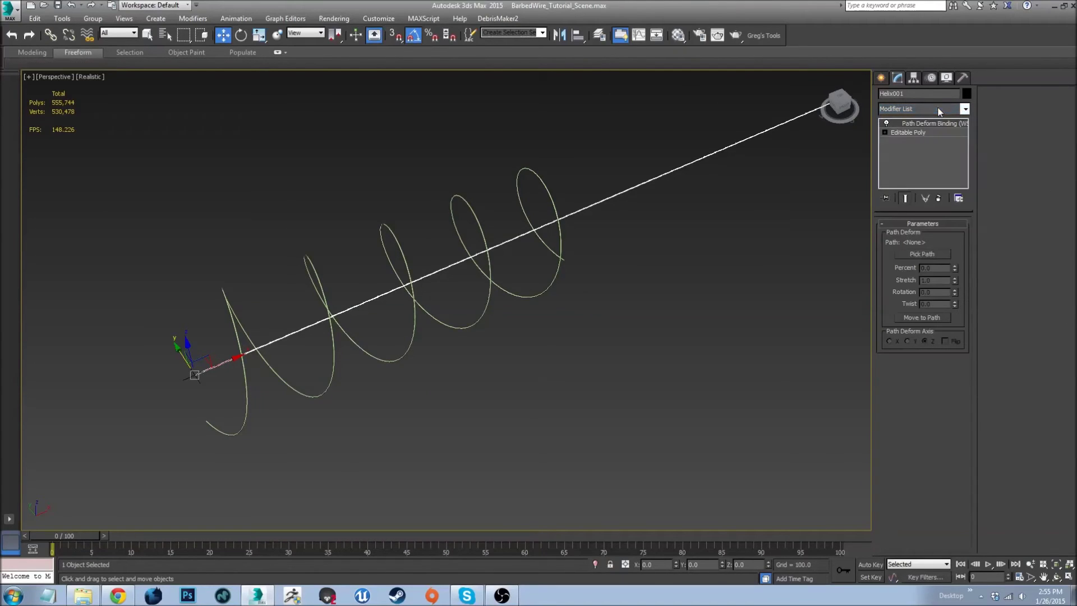
pyautogui.click(947, 255)
pyautogui.scroll(5, 354, 358)
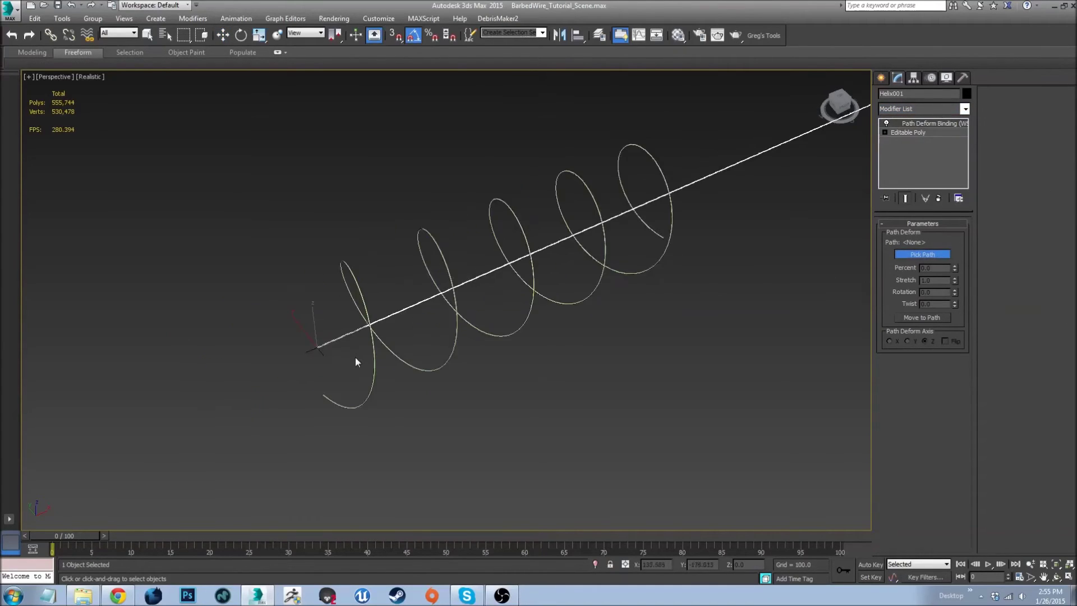
pyautogui.click(400, 370)
pyautogui.moveTo(416, 372); pyautogui.dragTo(403, 367, button='middle')
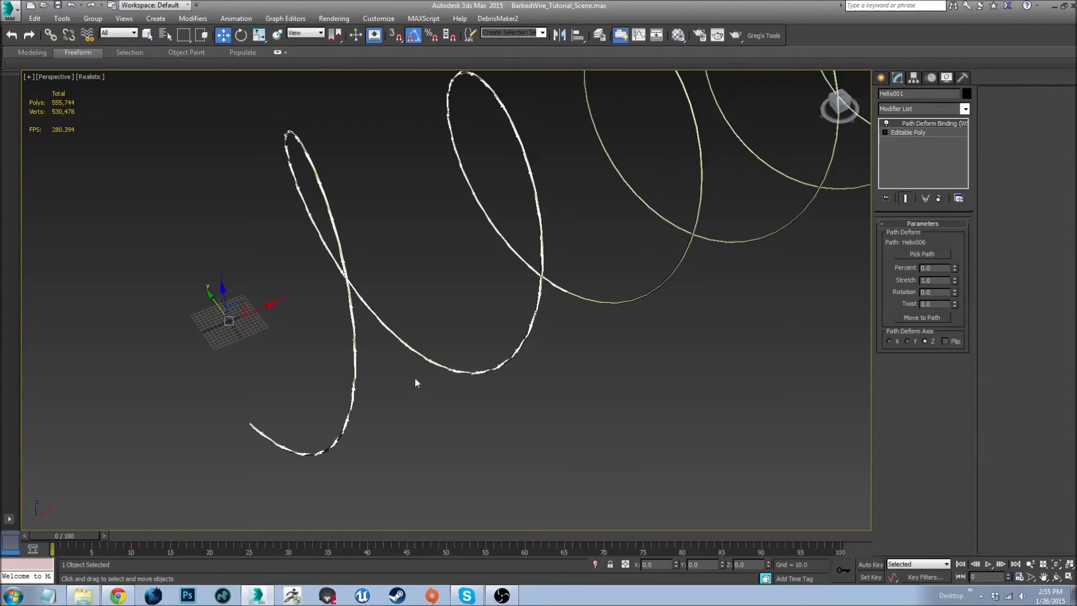
# - Examine how far the deformed wire runs along the helix, selecting the helix and the wire in turn
pyautogui.rightClick(444, 405)
pyautogui.moveTo(493, 383)
pyautogui.keyDown('alt'); pyautogui.moveTo(486, 212); pyautogui.dragTo(464, 220, button='middle'); pyautogui.keyUp('alt')
pyautogui.scroll(-6, 463, 204)
pyautogui.keyDown('alt'); pyautogui.moveTo(454, 211); pyautogui.dragTo(542, 212, button='middle'); pyautogui.keyUp('alt')
pyautogui.scroll(5, 451, 230)
pyautogui.click(532, 291)
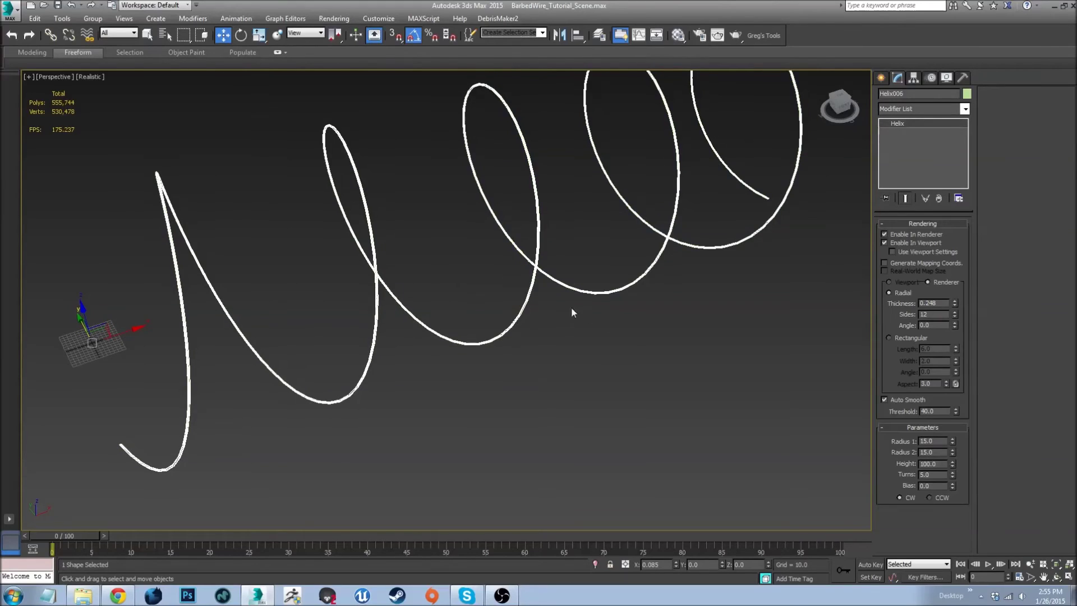
pyautogui.moveTo(143, 355); pyautogui.dragTo(228, 351, button='middle')
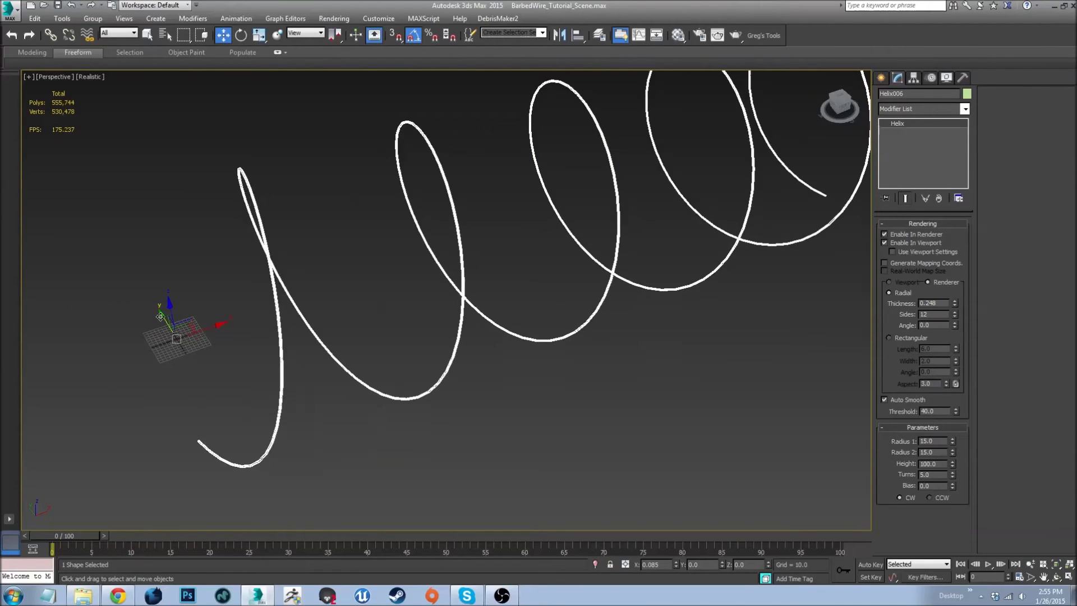
pyautogui.moveTo(366, 351); pyautogui.dragTo(403, 457)
pyautogui.click(458, 288)
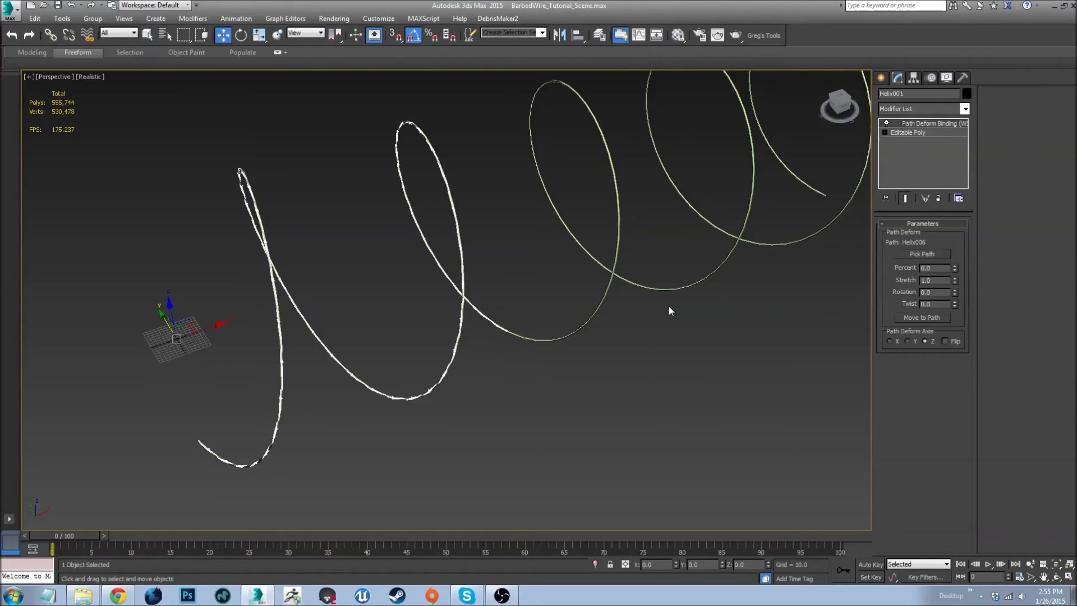
pyautogui.keyDown('alt'); pyautogui.moveTo(668, 310); pyautogui.dragTo(664, 307, button='middle'); pyautogui.keyUp('alt')
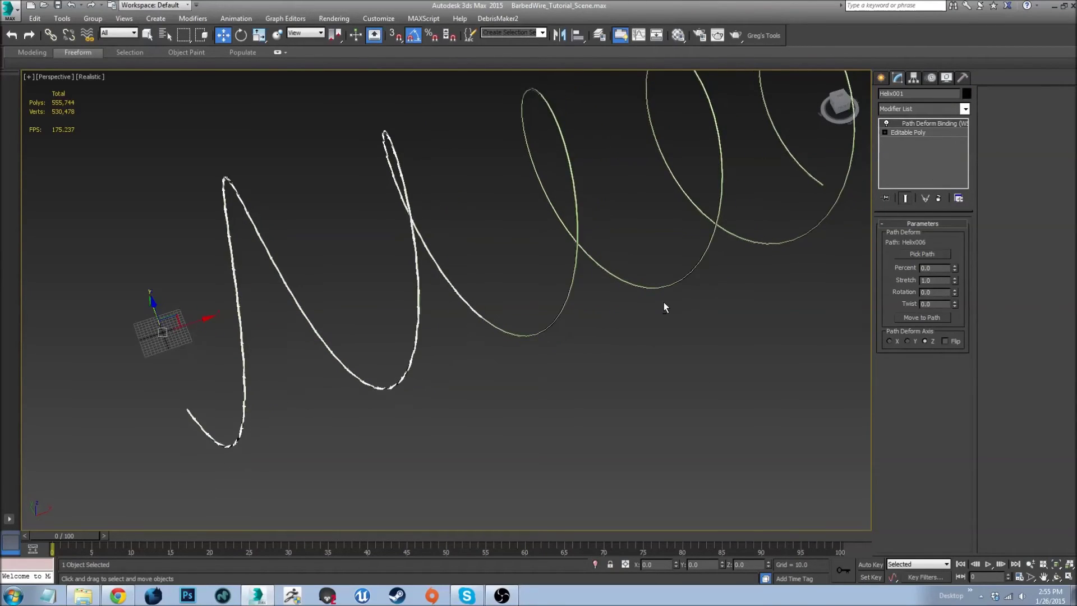
# - Collapse the wire's Path Deform modifier into the Editable Poly and remove the guide helix from view
pyautogui.rightClick(925, 124)
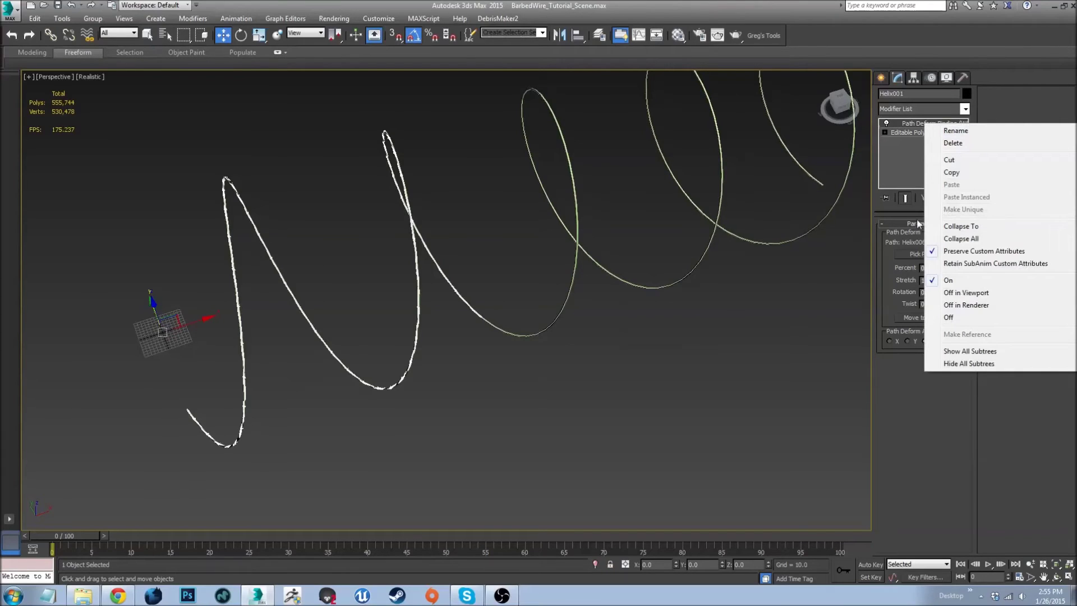
pyautogui.click(948, 230)
pyautogui.moveTo(570, 396); pyautogui.dragTo(685, 399, button='middle')
pyautogui.click(684, 399)
pyautogui.click(656, 330)
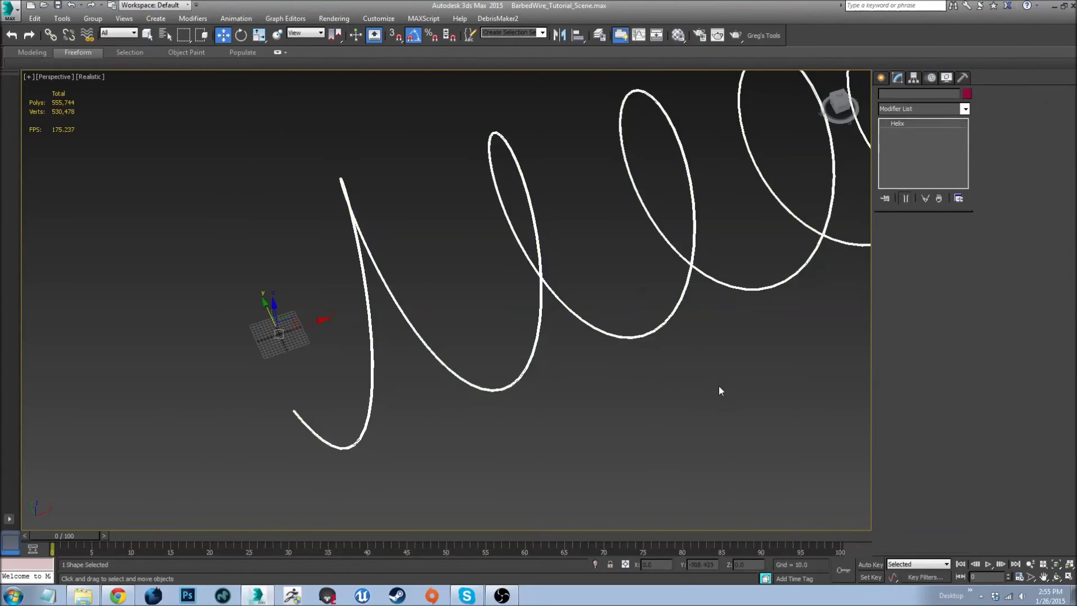
pyautogui.click(678, 384)
# - Inspect the coiled barbed wire from several angles and up close, checking the strands and barbs along its turns
pyautogui.keyDown('alt'); pyautogui.moveTo(528, 341); pyautogui.dragTo(541, 307, button='middle'); pyautogui.keyUp('alt')
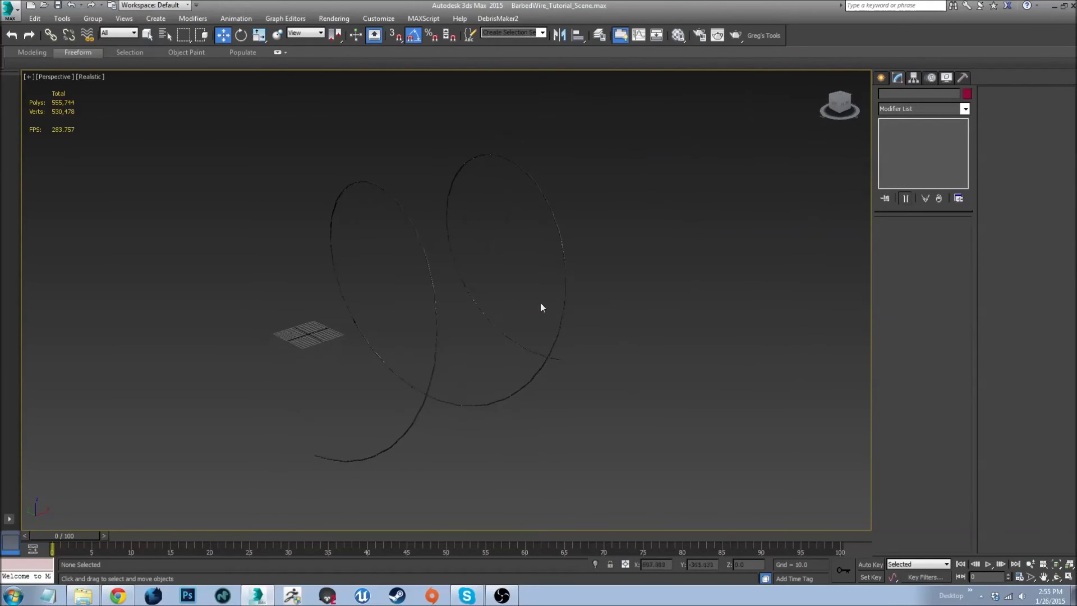
pyautogui.scroll(6, 541, 307)
pyautogui.click(271, 352)
pyautogui.scroll(-5, 402, 322)
pyautogui.keyDown('alt'); pyautogui.moveTo(402, 322); pyautogui.dragTo(329, 464, button='middle'); pyautogui.keyUp('alt')
pyautogui.click(329, 465)
pyautogui.click(328, 469)
pyautogui.scroll(8, 482, 319)
pyautogui.scroll(-6, 366, 327)
pyautogui.keyDown('alt'); pyautogui.moveTo(366, 326); pyautogui.dragTo(449, 305, button='middle'); pyautogui.keyUp('alt')
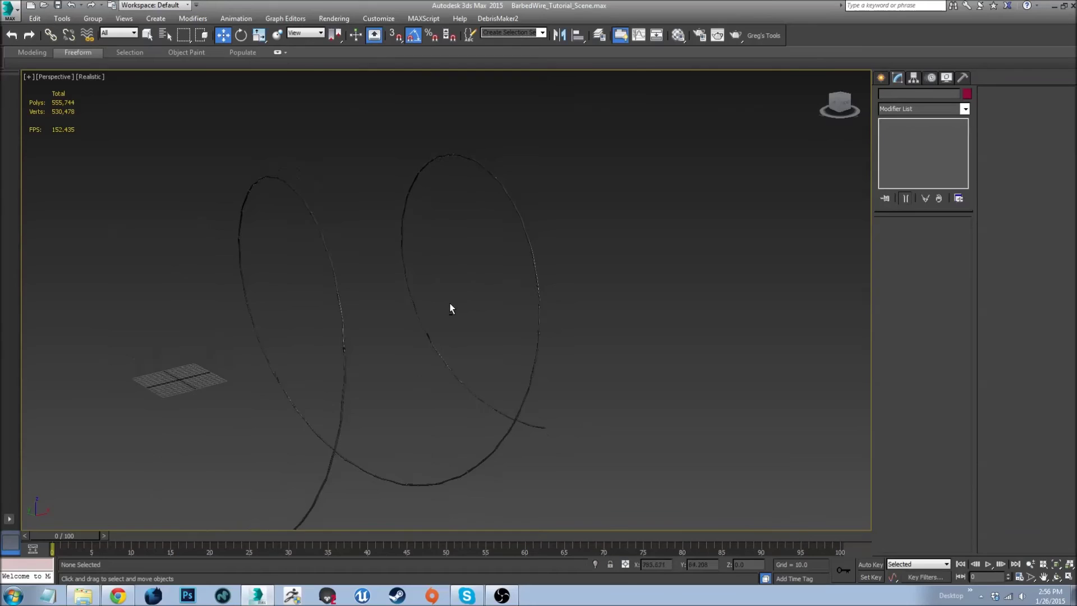
pyautogui.scroll(8, 334, 315)
pyautogui.scroll(-8, 365, 300)
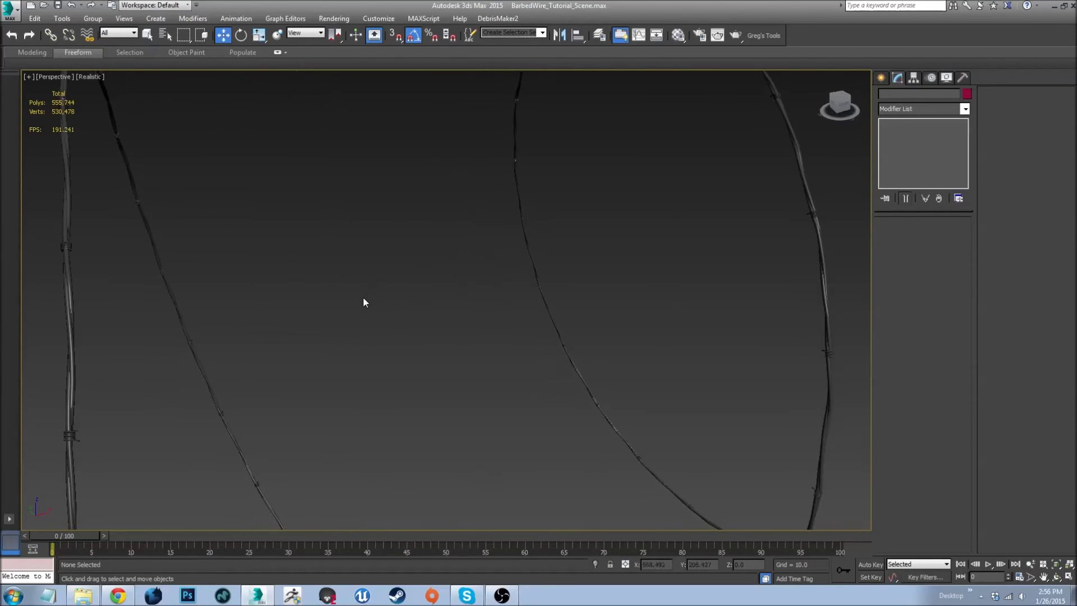
pyautogui.scroll(4, 328, 340)
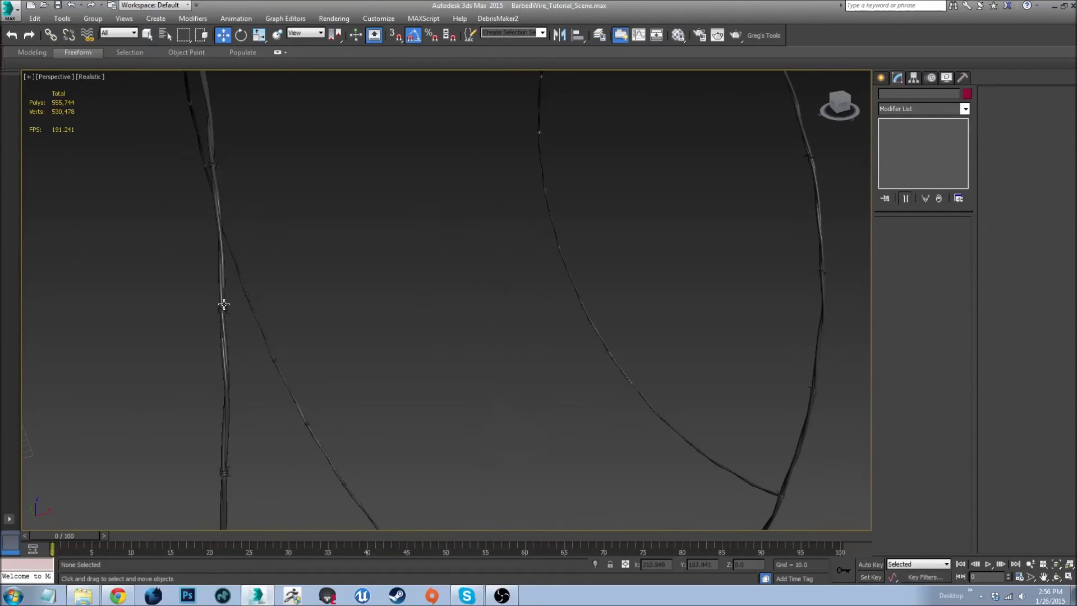
pyautogui.scroll(-5, 226, 307)
pyautogui.keyDown('alt'); pyautogui.moveTo(234, 313); pyautogui.dragTo(348, 298, button='middle'); pyautogui.keyUp('alt')
pyautogui.keyDown('alt'); pyautogui.moveTo(500, 255); pyautogui.dragTo(564, 225, button='middle'); pyautogui.keyUp('alt')
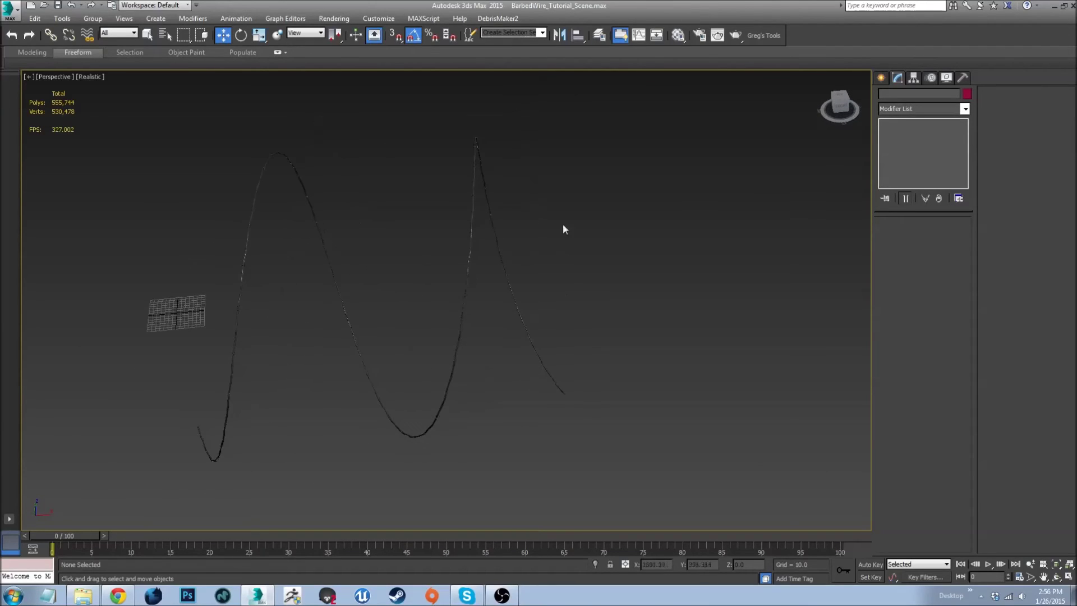
pyautogui.moveTo(127, 296); pyautogui.dragTo(315, 364)
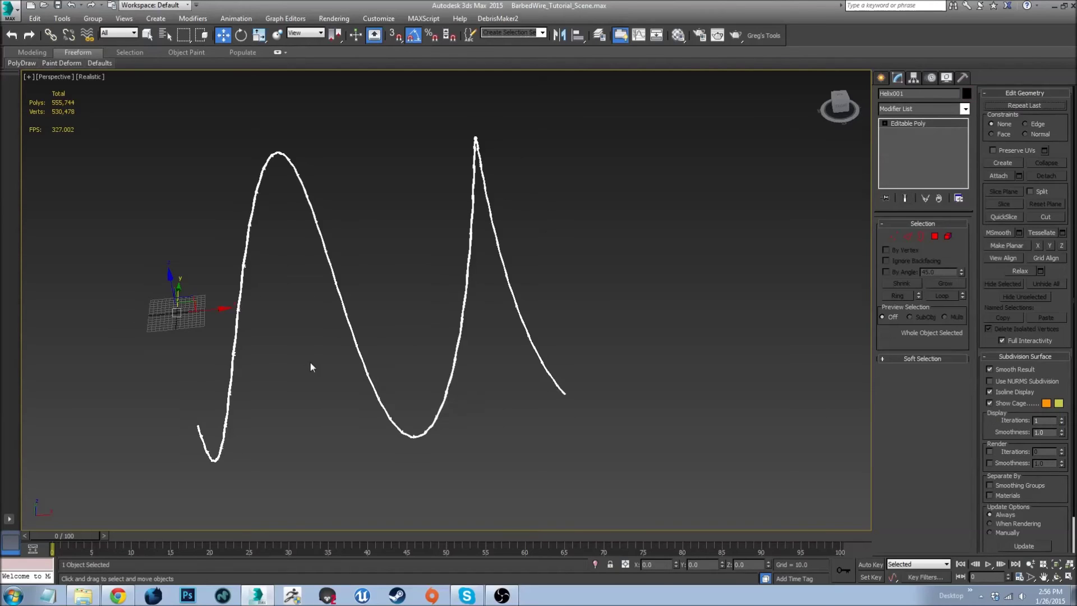
pyautogui.keyDown('alt'); pyautogui.moveTo(218, 364); pyautogui.dragTo(312, 345, button='middle'); pyautogui.keyUp('alt')
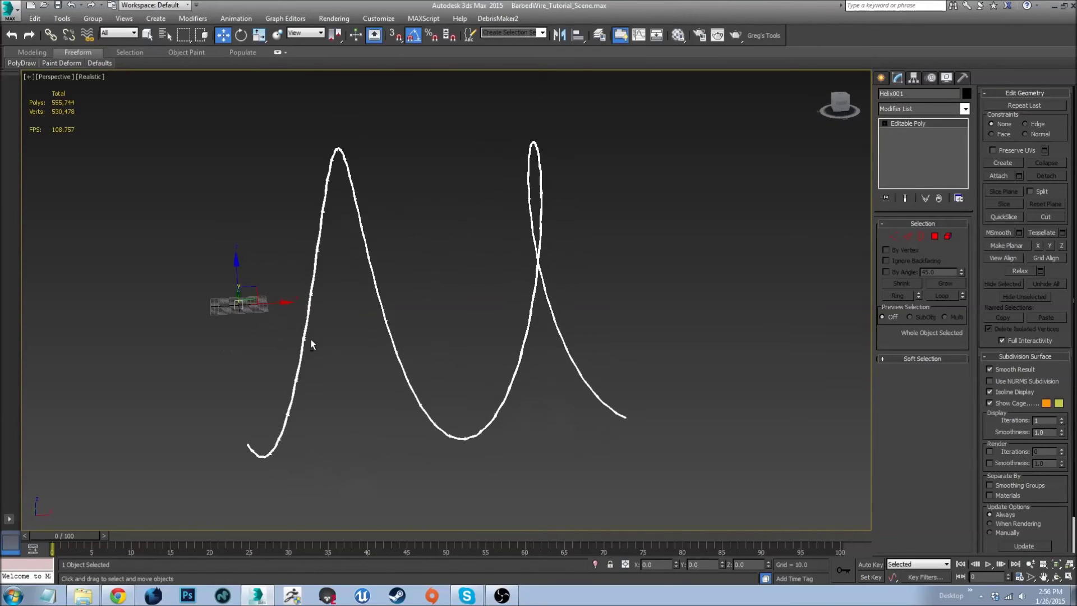
pyautogui.click(702, 230)
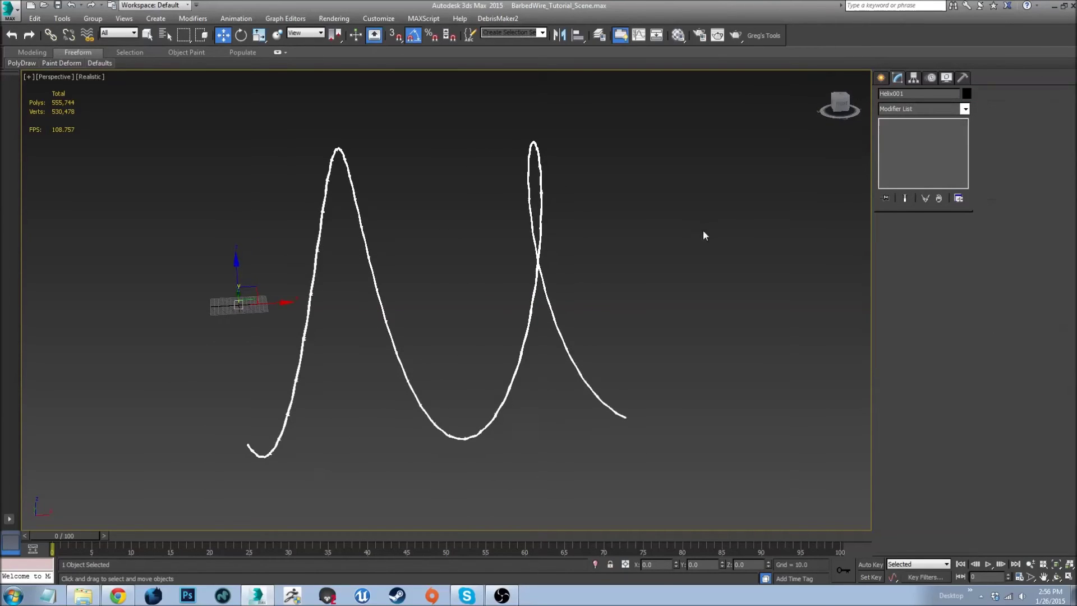
# - Create a cylinder with a radius of about 92, a height of about 340 and 1 height segment beside the coil
pyautogui.click(880, 78)
pyautogui.keyDown('alt'); pyautogui.moveTo(634, 272); pyautogui.dragTo(608, 327, button='middle'); pyautogui.keyUp('alt')
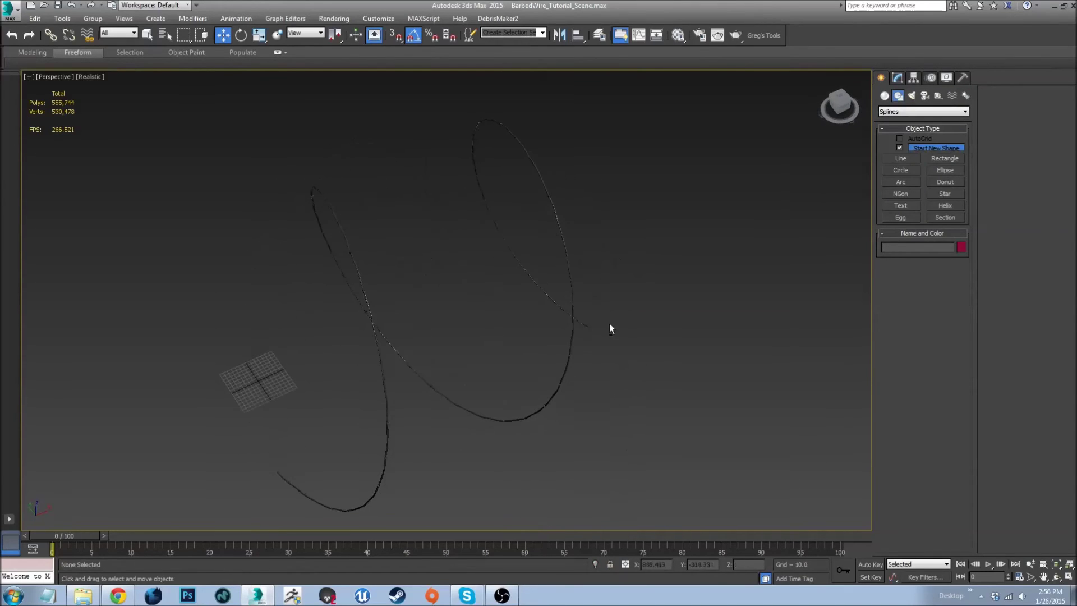
pyautogui.click(884, 96)
pyautogui.keyDown('alt'); pyautogui.moveTo(623, 235); pyautogui.dragTo(540, 234, button='middle'); pyautogui.keyUp('alt')
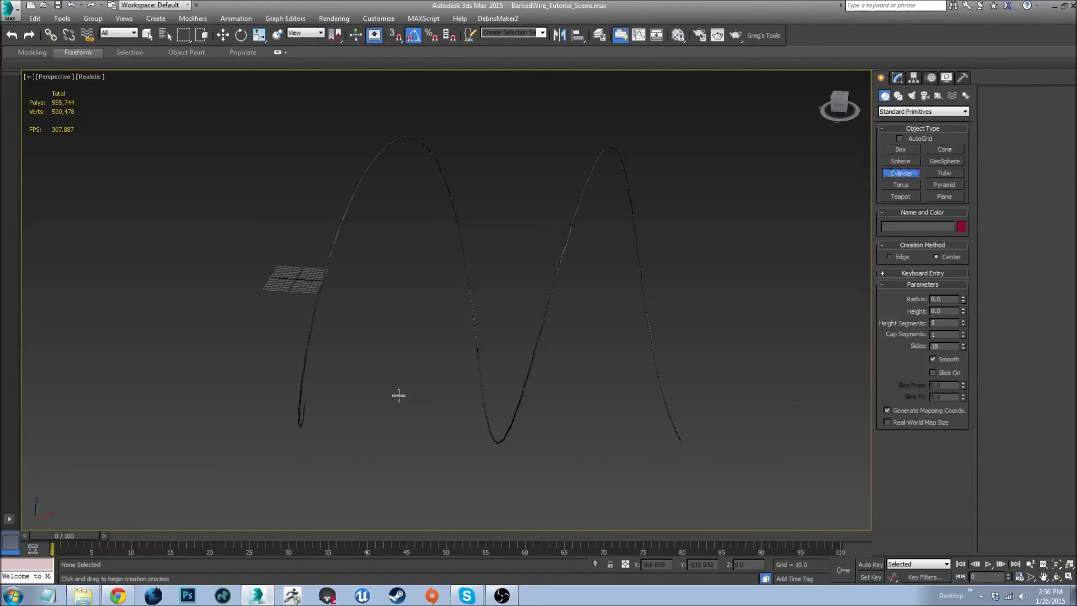
pyautogui.moveTo(398, 395); pyautogui.dragTo(398, 416)
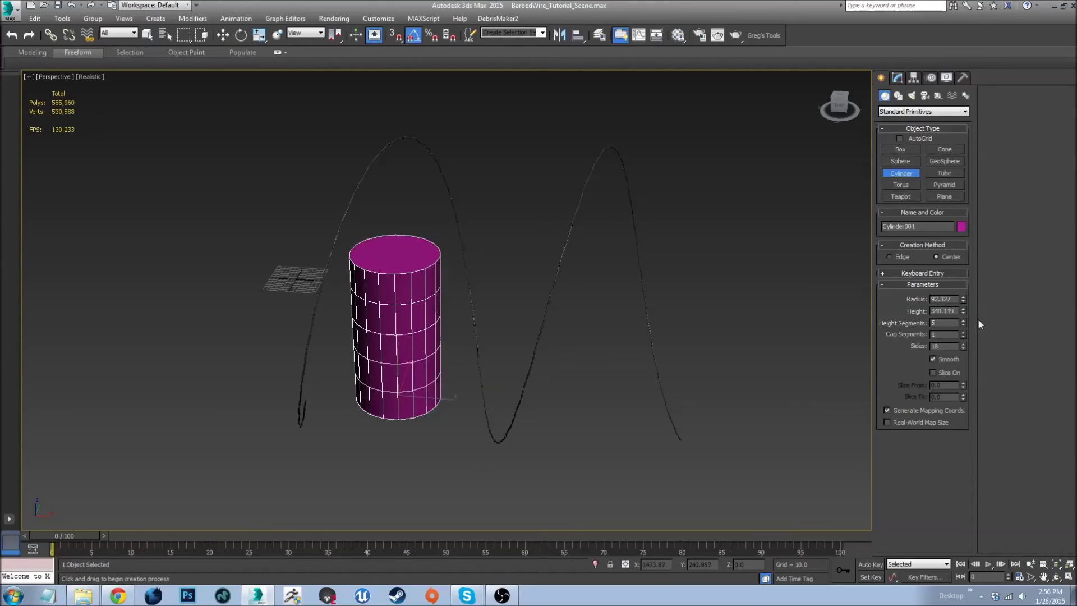
pyautogui.moveTo(963, 324); pyautogui.dragTo(968, 346)
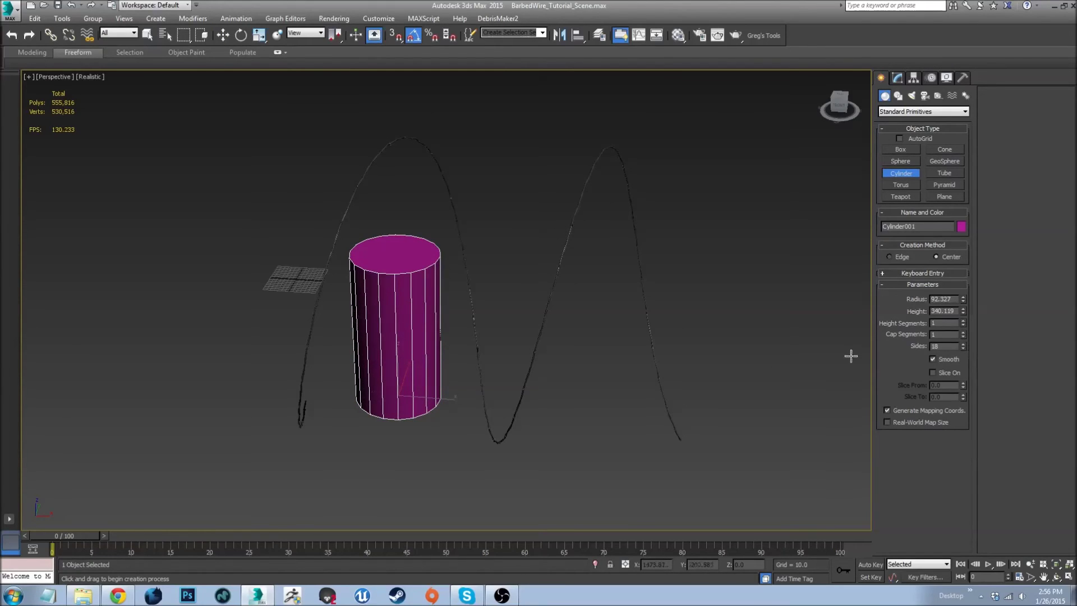
# - Convert the cylinder to Editable Poly and rotate it 90 degrees about the Y axis
pyautogui.rightClick(414, 342)
pyautogui.rightClick(414, 340)
pyautogui.moveTo(471, 411)
pyautogui.click(541, 423)
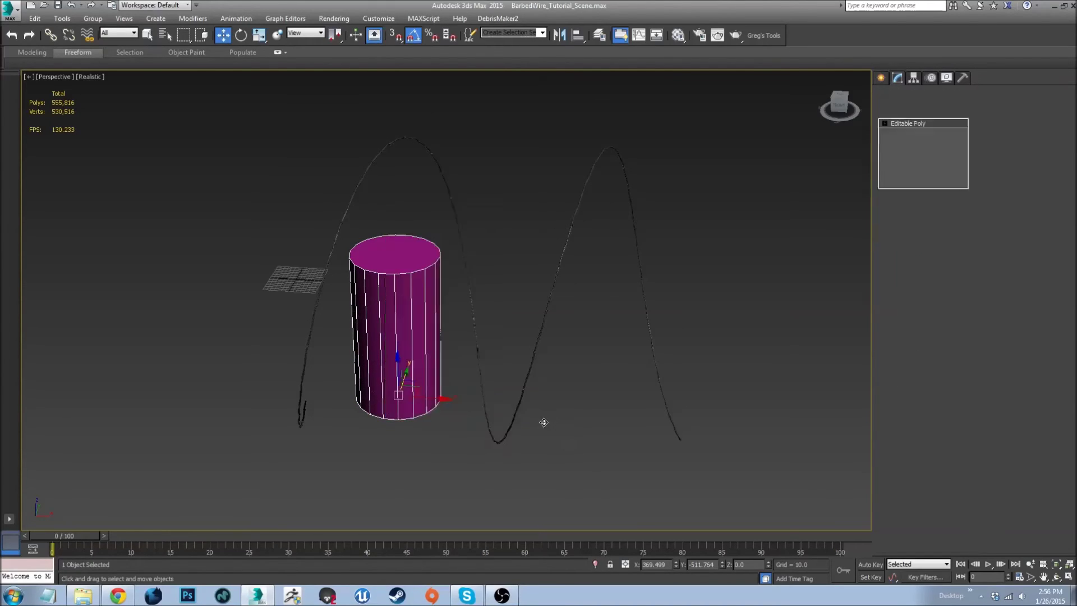
pyautogui.press('e')
pyautogui.moveTo(428, 375); pyautogui.dragTo(486, 392)
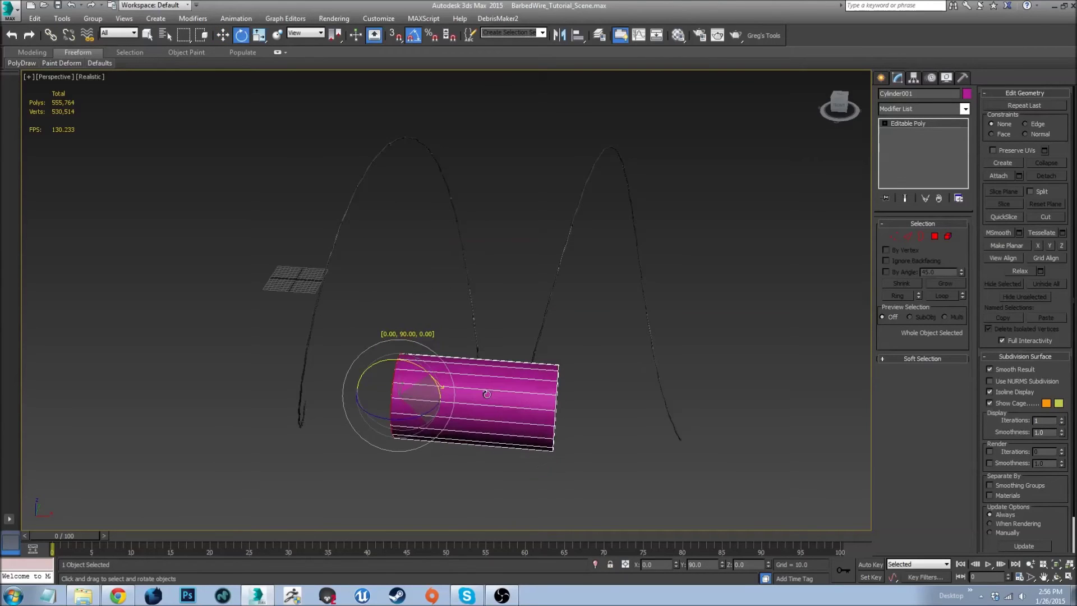
# - Centre the cylinder on the coil's axis by zeroing its X and Y position, checking it in the Left view
pyautogui.press('w')
pyautogui.keyDown('alt'); pyautogui.moveTo(427, 428); pyautogui.dragTo(543, 413, button='middle'); pyautogui.keyUp('alt')
pyautogui.press('f')
pyautogui.press('l')
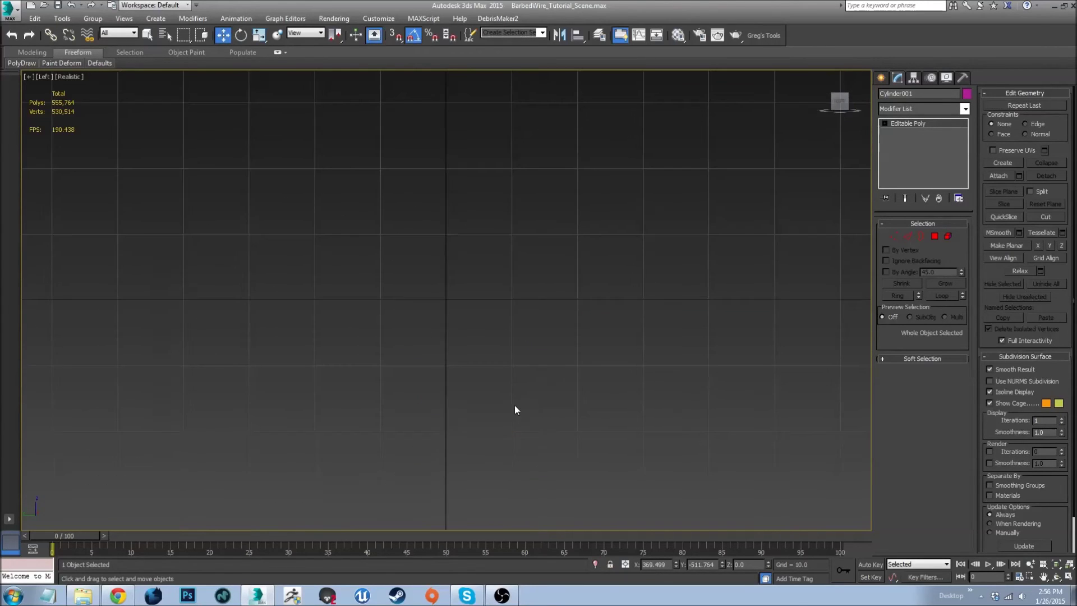
pyautogui.press('z')
pyautogui.scroll(-5, 496, 393)
pyautogui.scroll(-5, 496, 393)
pyautogui.moveTo(510, 373); pyautogui.dragTo(587, 351, button='middle')
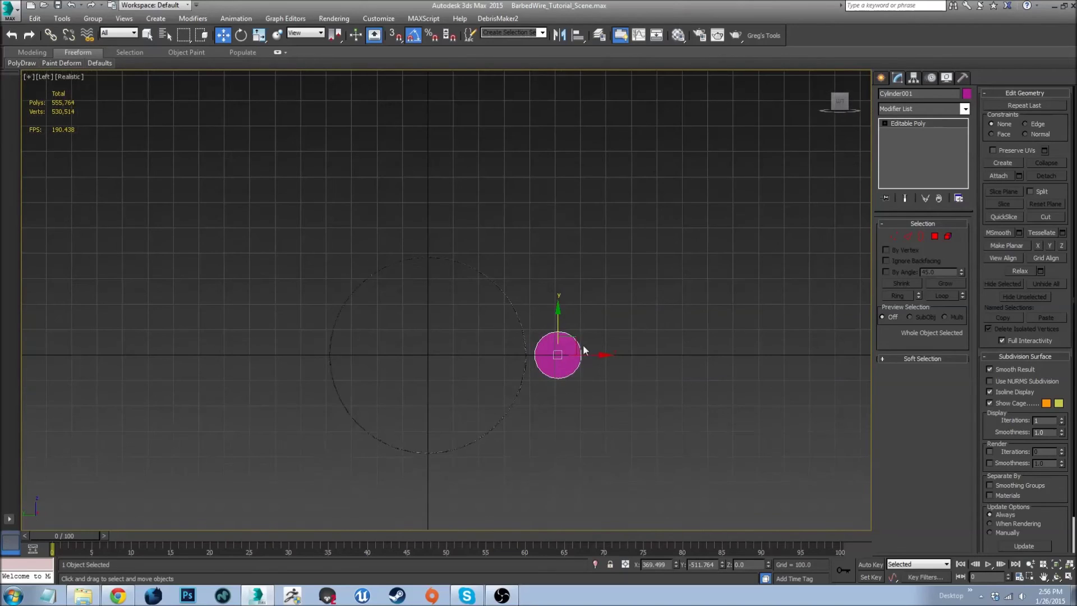
pyautogui.rightClick(722, 563)
# - Scale the cylinder uniformly to about 419 percent so its outline matches the coil's circle in the Left view
pyautogui.press('r')
pyautogui.moveTo(423, 344); pyautogui.dragTo(322, 162)
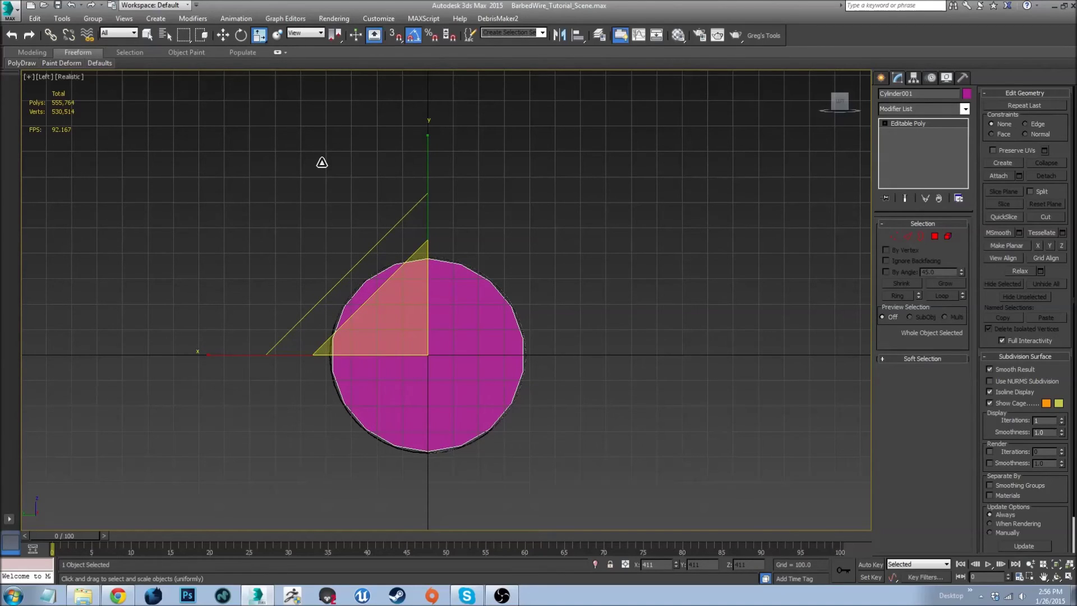
pyautogui.moveTo(322, 162); pyautogui.dragTo(322, 162)
pyautogui.scroll(6, 373, 324)
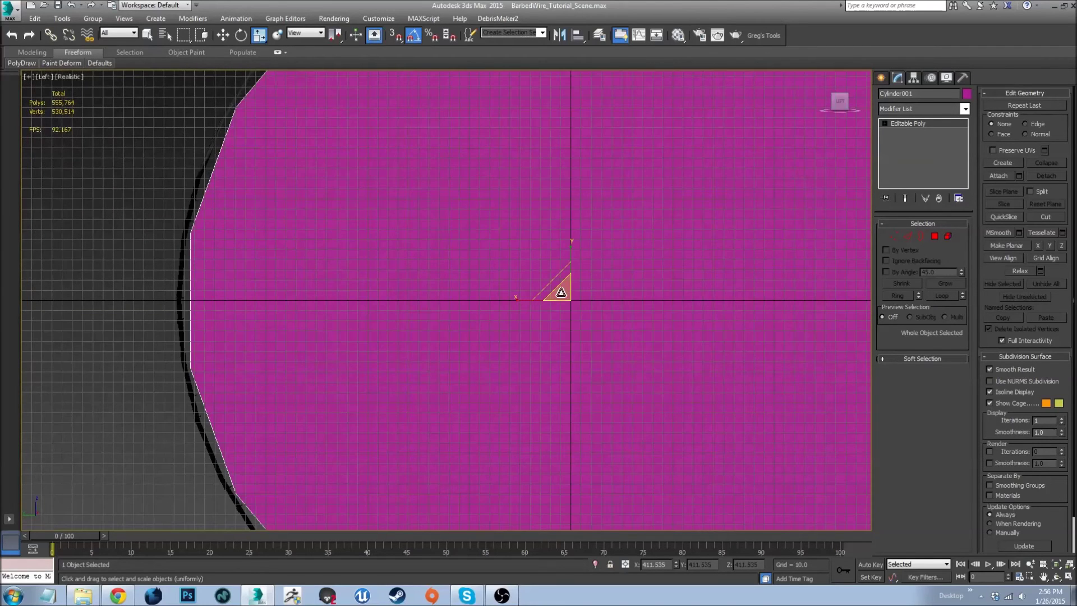
pyautogui.moveTo(559, 291); pyautogui.dragTo(559, 288)
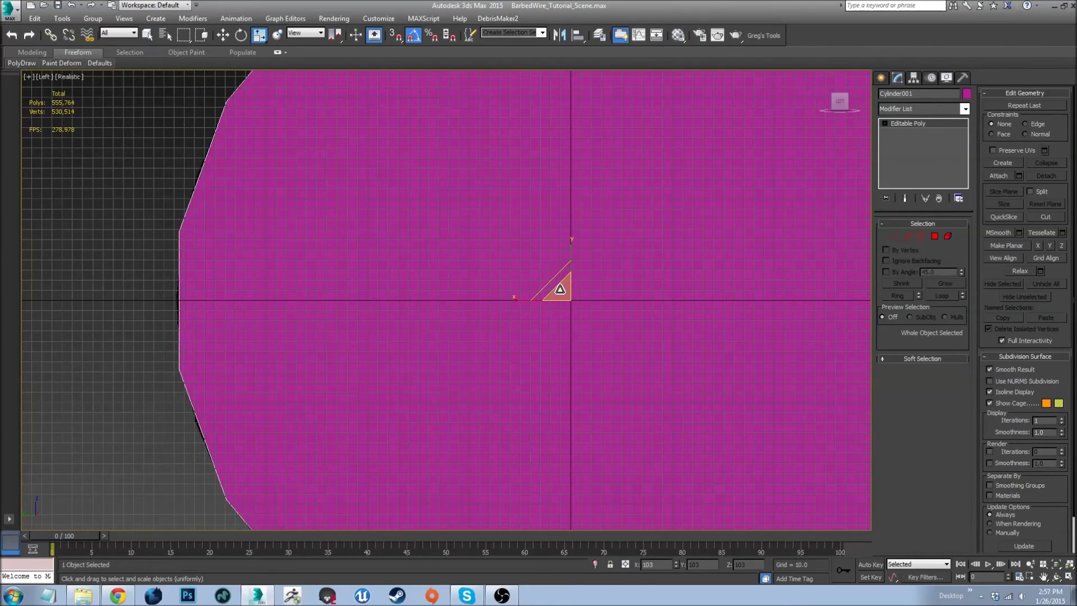
pyautogui.moveTo(560, 288); pyautogui.dragTo(559, 290)
pyautogui.keyDown('alt'); pyautogui.moveTo(559, 289); pyautogui.dragTo(442, 339, button='middle'); pyautogui.keyUp('alt')
pyautogui.scroll(-3, 396, 321)
# - In the Perspective view, shorten the cylinder along its length to a scale of about 305 percent to fit the coil
pyautogui.press('p')
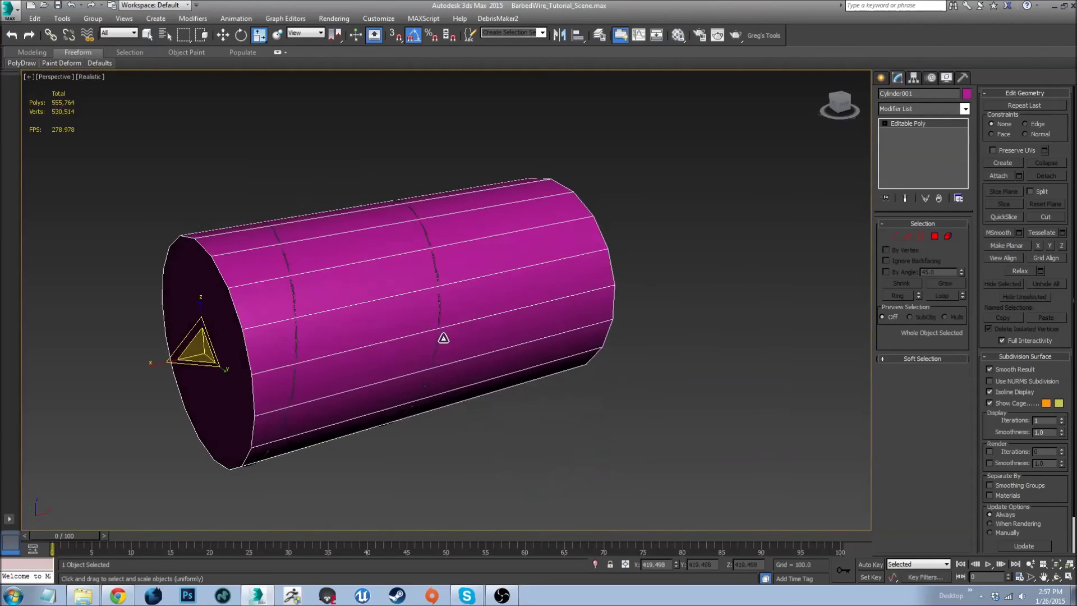
pyautogui.moveTo(158, 369)
pyautogui.mouseDown()
pyautogui.moveTo(198, 360)
pyautogui.moveTo(171, 359)
pyautogui.mouseUp()
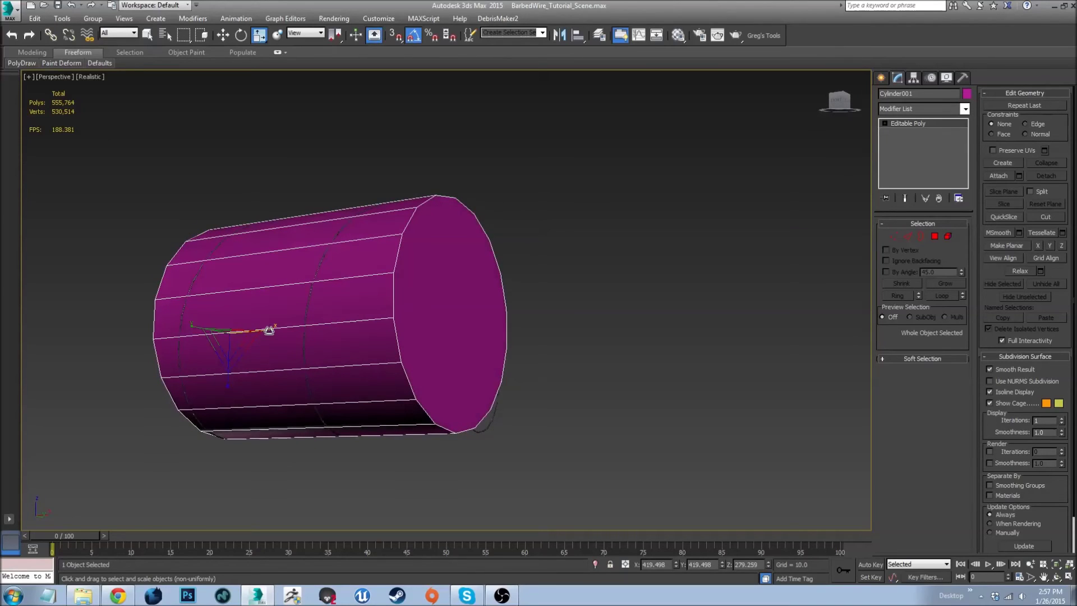
pyautogui.moveTo(270, 325); pyautogui.dragTo(272, 329)
pyautogui.keyDown('alt'); pyautogui.moveTo(272, 329); pyautogui.dragTo(286, 295, button='middle'); pyautogui.keyUp('alt')
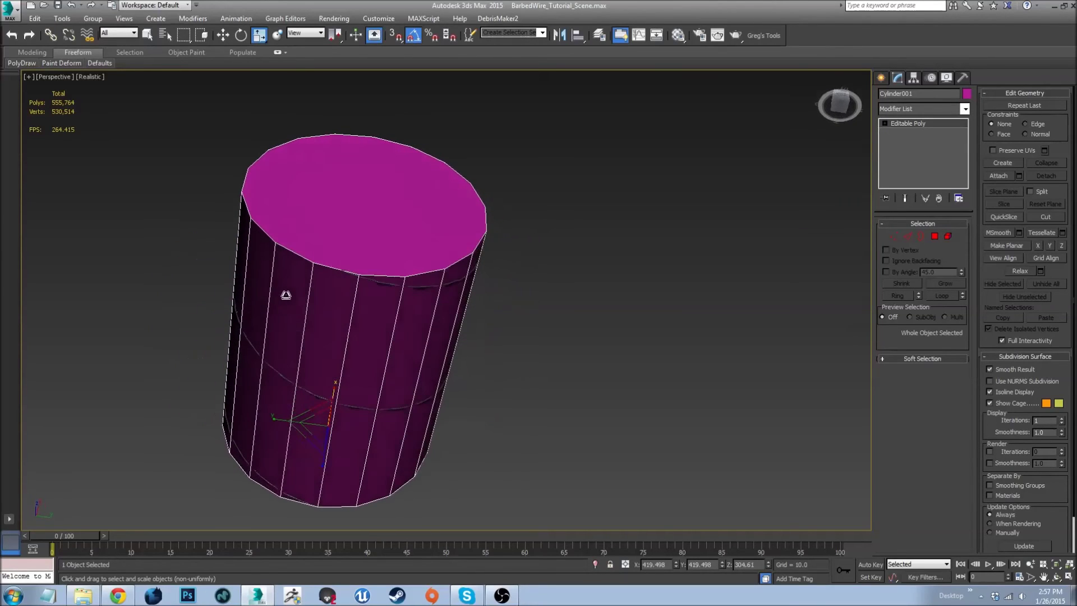
# - Examine up close where the barbed wire pokes through the cylinder's surface along the coil's turns
pyautogui.keyDown('alt'); pyautogui.moveTo(337, 383); pyautogui.dragTo(459, 440, button='middle'); pyautogui.keyUp('alt')
pyautogui.press('w')
pyautogui.keyDown('alt'); pyautogui.moveTo(340, 312); pyautogui.dragTo(340, 288, button='middle'); pyautogui.keyUp('alt')
pyautogui.scroll(3, 343, 293)
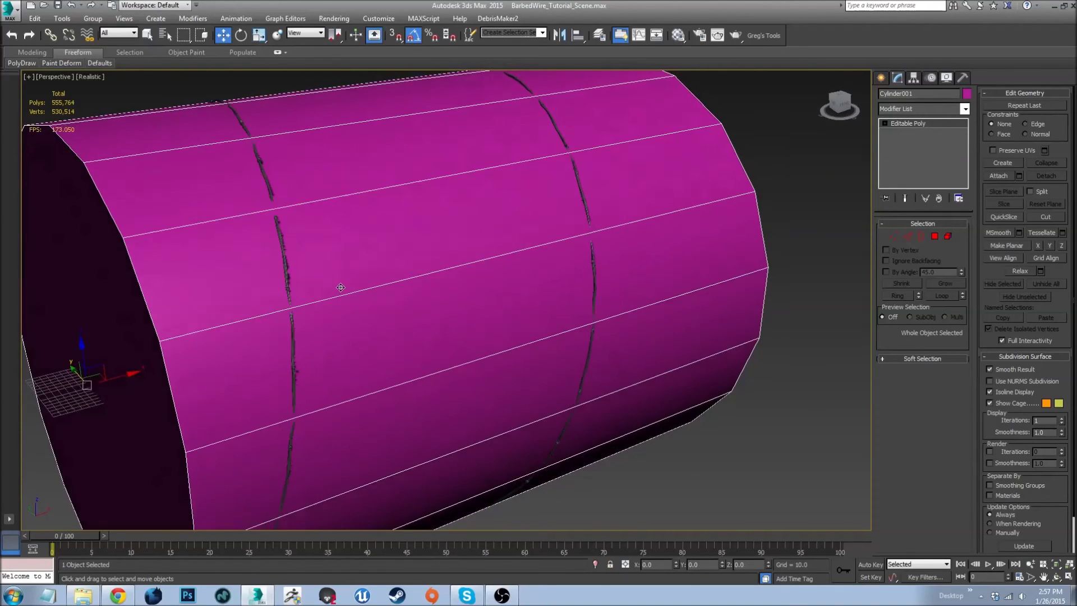
pyautogui.moveTo(613, 296); pyautogui.dragTo(568, 293, button='middle')
pyautogui.scroll(5, 296, 439)
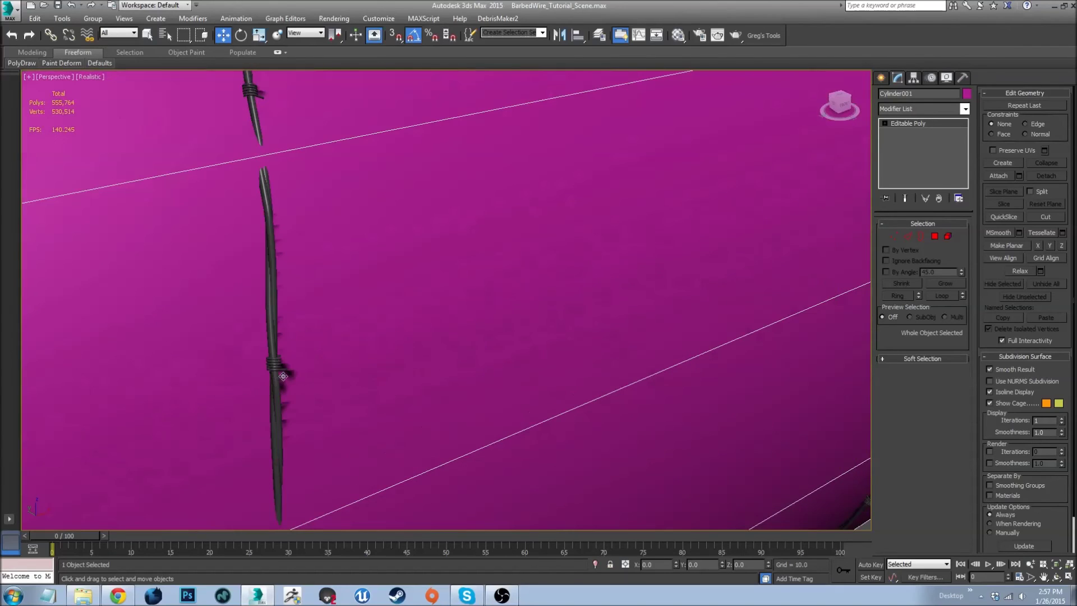
pyautogui.scroll(-5, 286, 368)
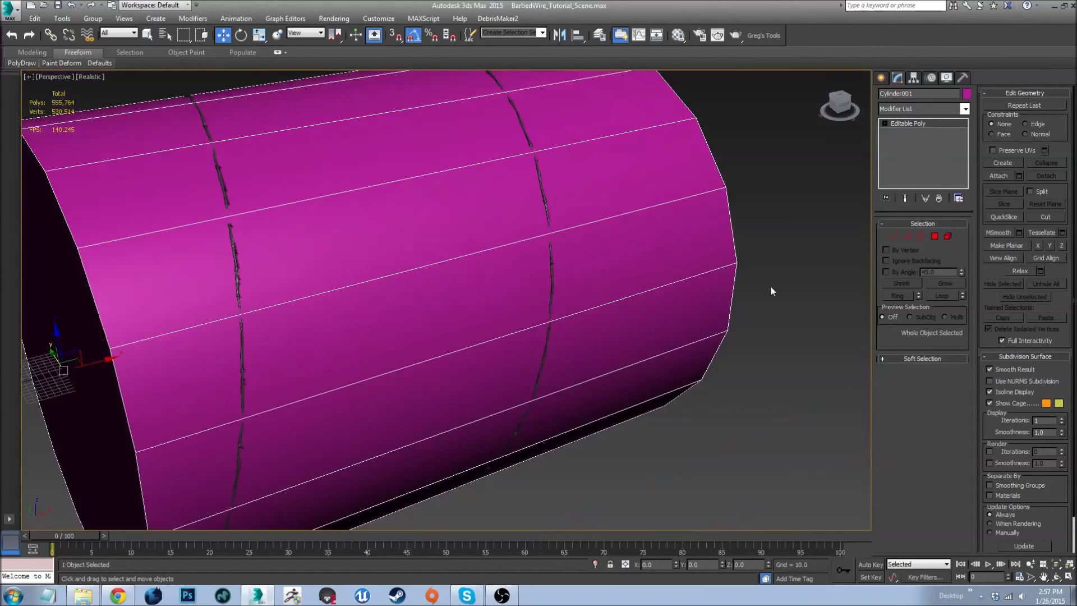
# - Create a plane about 65.6 by 53.1 units beside the cylinder and set its length and width segments to 1
pyautogui.click(771, 301)
pyautogui.click(881, 78)
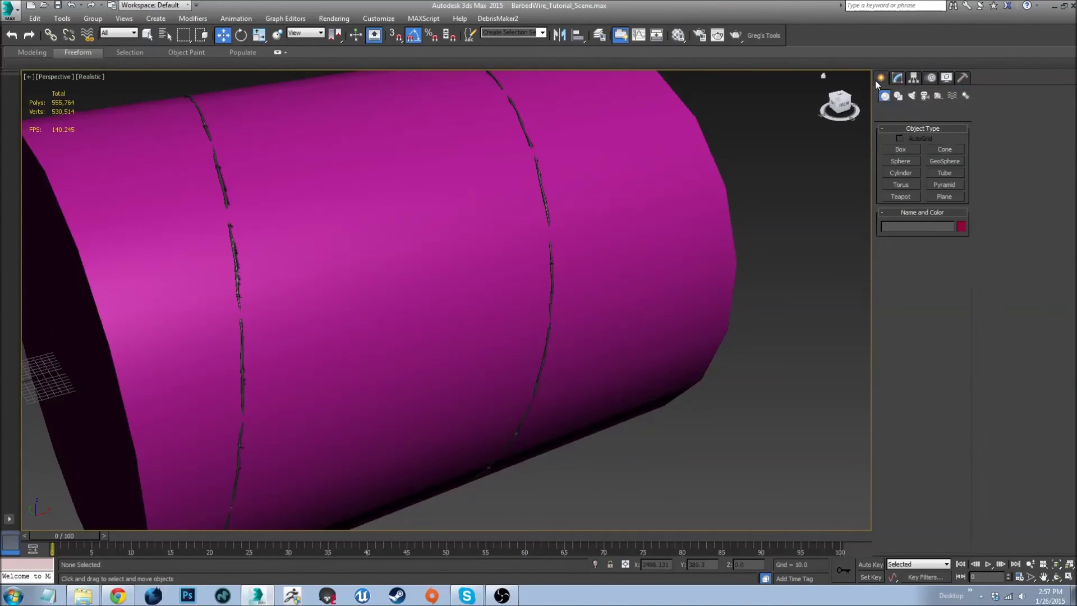
pyautogui.click(945, 196)
pyautogui.moveTo(752, 427); pyautogui.dragTo(759, 461)
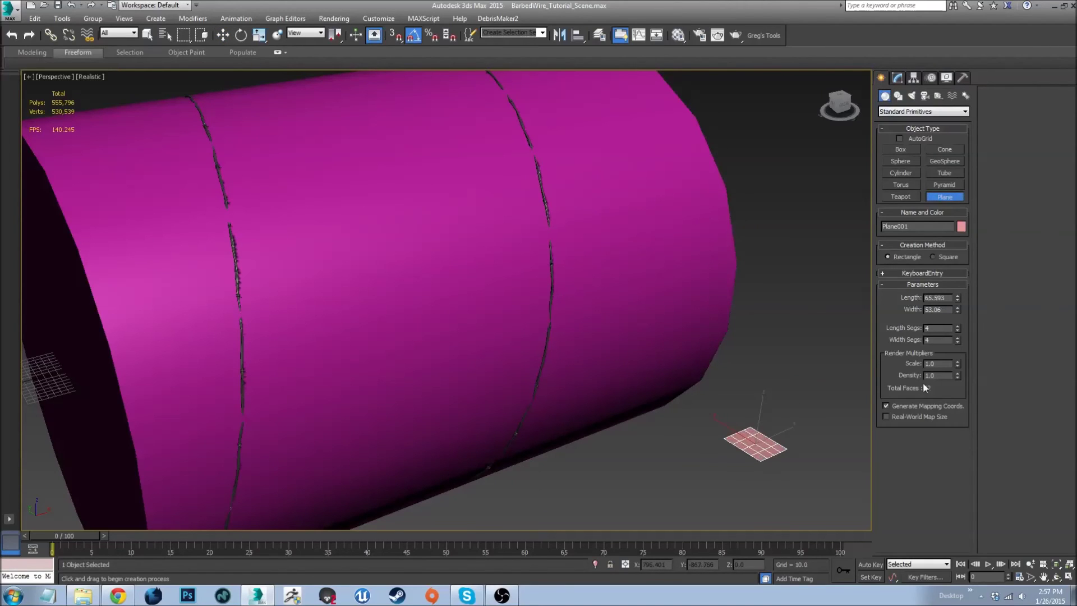
pyautogui.moveTo(956, 329); pyautogui.dragTo(958, 367)
pyautogui.moveTo(628, 491); pyautogui.dragTo(614, 485, button='middle')
pyautogui.press('w')
pyautogui.keyDown('alt'); pyautogui.moveTo(697, 497); pyautogui.dragTo(731, 418, button='middle'); pyautogui.keyUp('alt')
pyautogui.press('z')
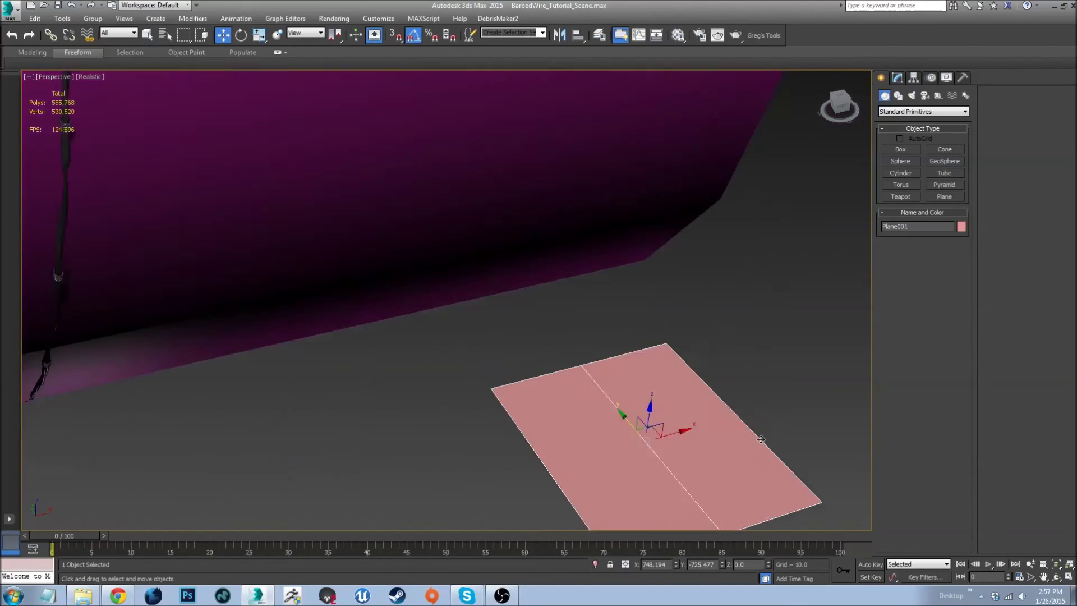
pyautogui.click(898, 78)
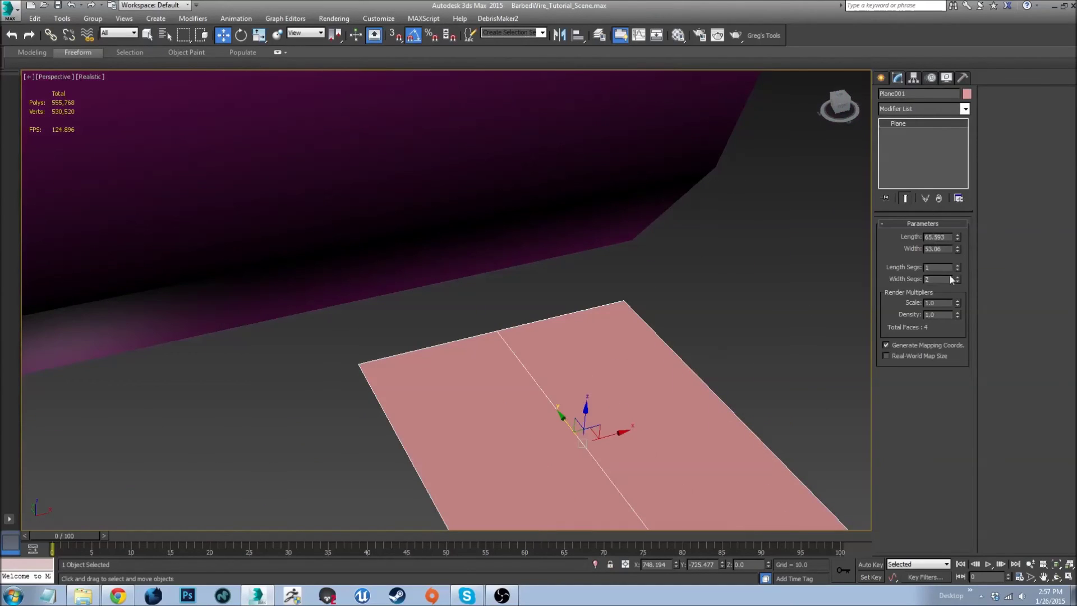
pyautogui.click(957, 281)
# - Move the plane across to the coil's first wire turn, at about X 170, Y -283
pyautogui.scroll(-10, 502, 384)
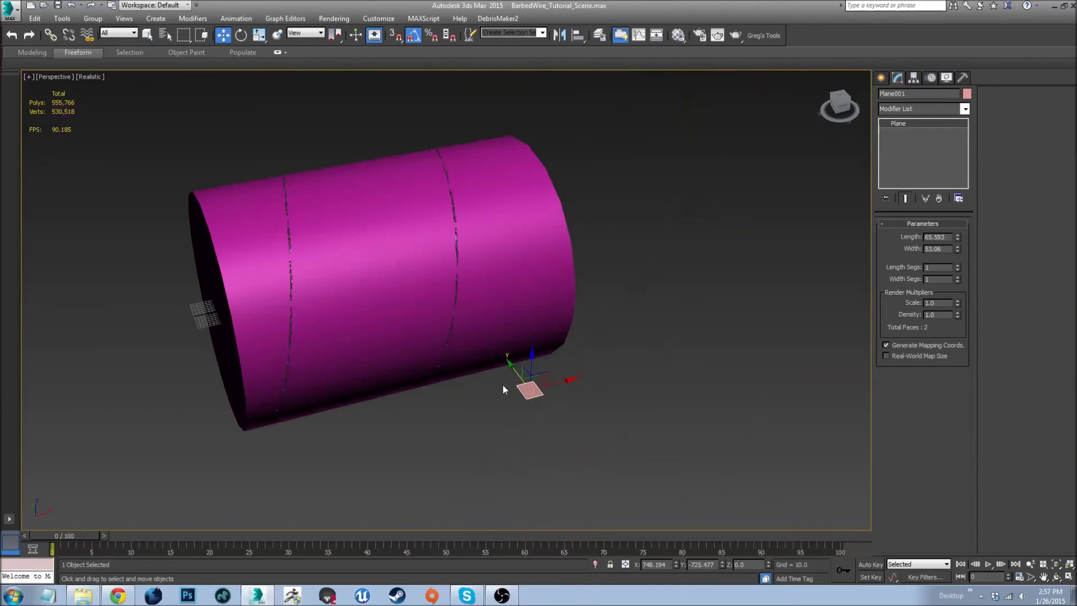
pyautogui.moveTo(503, 385); pyautogui.dragTo(555, 411, button='middle')
pyautogui.moveTo(576, 402); pyautogui.dragTo(365, 425)
pyautogui.press('e')
pyautogui.scroll(4, 345, 343)
pyautogui.press('w')
pyautogui.moveTo(359, 359); pyautogui.dragTo(336, 392)
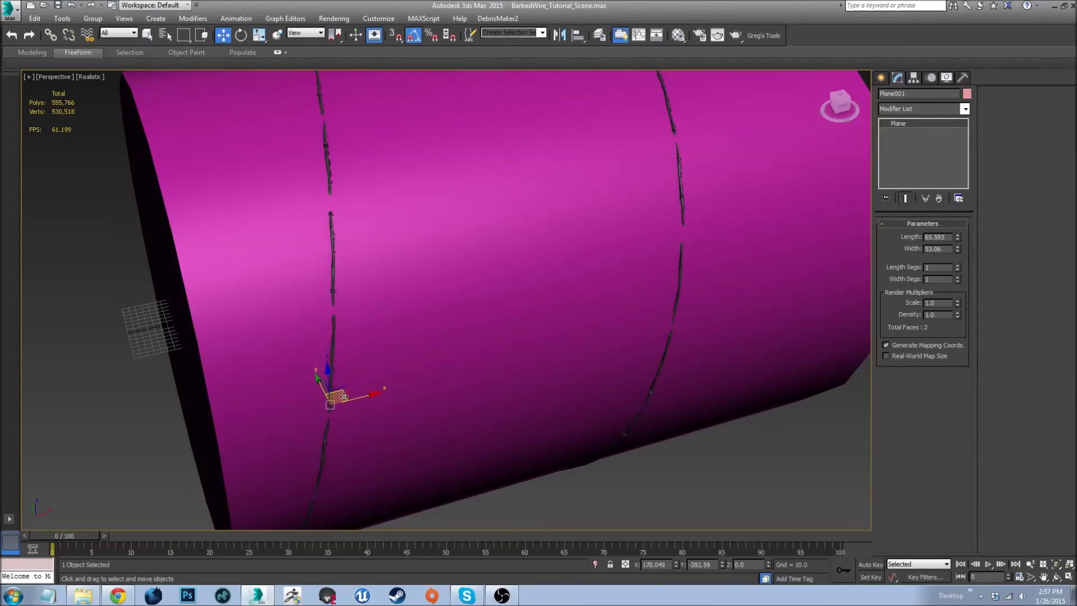
# - Pull the plane out in front of the cylinder's surface beside the first wire turn, at about X 174, Y -435
pyautogui.scroll(5, 339, 411)
pyautogui.keyDown('alt'); pyautogui.moveTo(338, 411); pyautogui.dragTo(263, 410, button='middle'); pyautogui.keyUp('alt')
pyautogui.moveTo(323, 416); pyautogui.dragTo(177, 475)
pyautogui.scroll(-2, 177, 475)
pyautogui.scroll(-3, 176, 475)
pyautogui.click(191, 476)
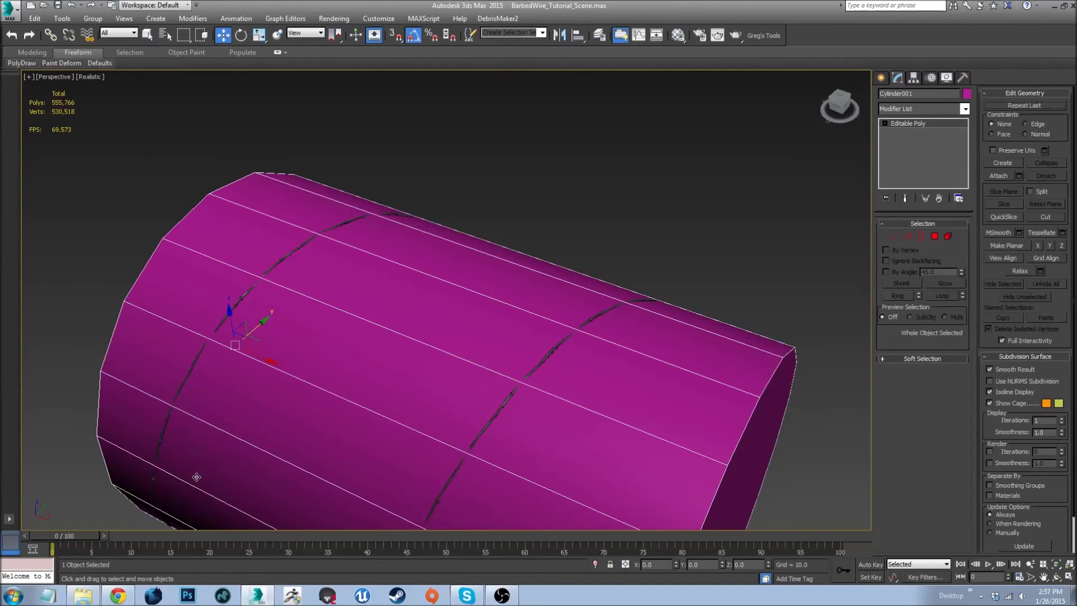
pyautogui.hotkey('ctrl', 'z')
pyautogui.moveTo(183, 483); pyautogui.dragTo(215, 453, button='middle')
pyautogui.moveTo(222, 443); pyautogui.dragTo(205, 481)
pyautogui.keyDown('alt'); pyautogui.moveTo(198, 510); pyautogui.dragTo(264, 447, button='middle'); pyautogui.keyUp('alt')
pyautogui.scroll(6, 264, 447)
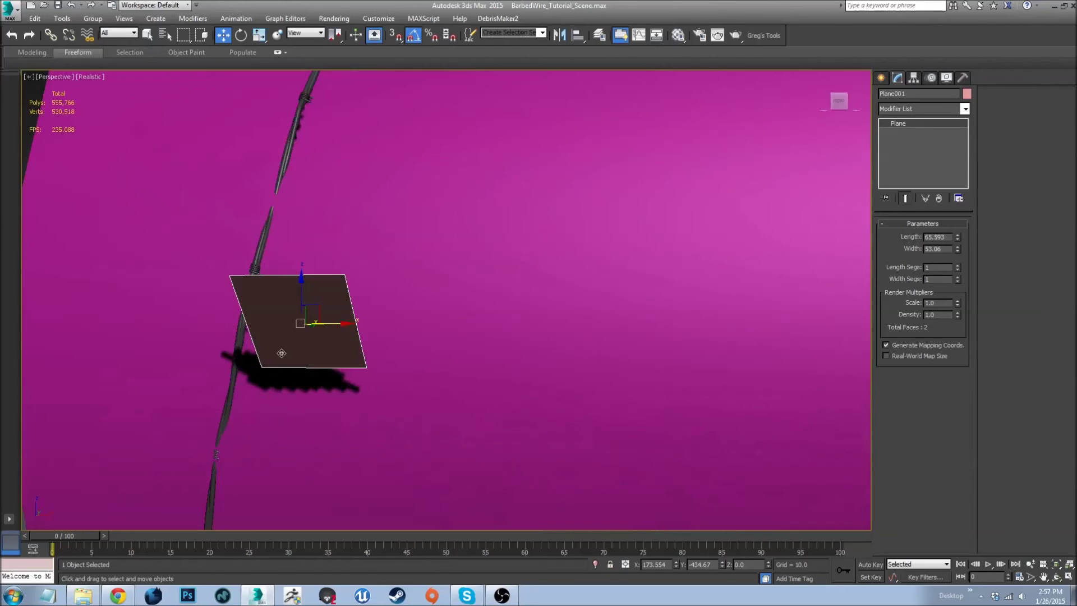
# - Place the plane over a wire section on the first turn and rotate it to follow the cylinder's curvature
pyautogui.moveTo(310, 308); pyautogui.dragTo(218, 426)
pyautogui.keyDown('alt'); pyautogui.moveTo(218, 426); pyautogui.dragTo(229, 431, button='middle'); pyautogui.keyUp('alt')
pyautogui.moveTo(230, 439); pyautogui.dragTo(270, 407)
pyautogui.keyDown('alt'); pyautogui.moveTo(271, 411); pyautogui.dragTo(269, 432, button='middle'); pyautogui.keyUp('alt')
pyautogui.press('e')
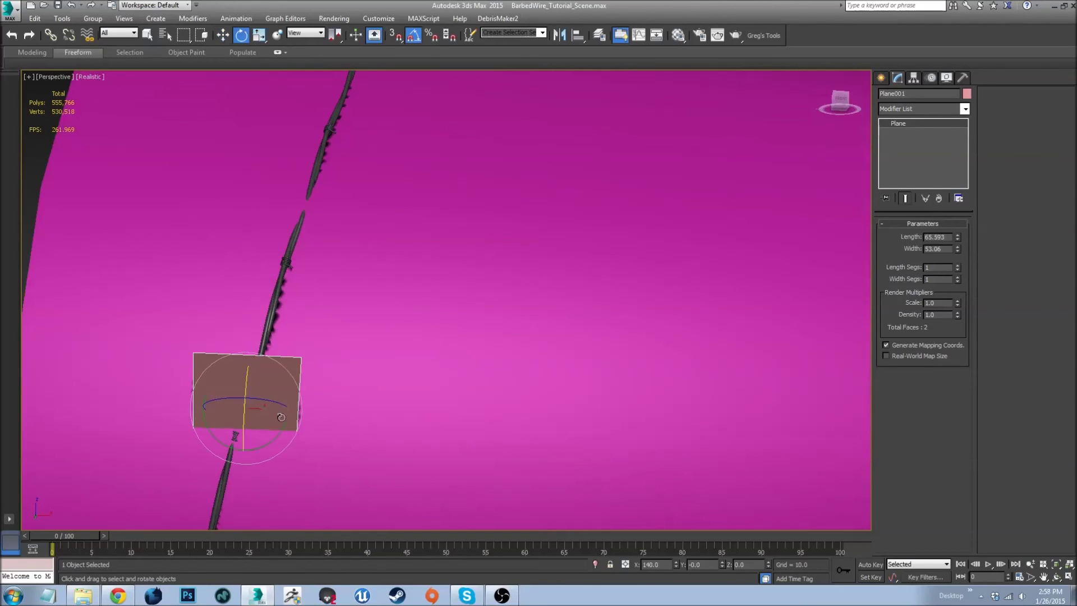
pyautogui.moveTo(290, 412); pyautogui.dragTo(293, 381)
pyautogui.keyDown('alt'); pyautogui.moveTo(278, 388); pyautogui.dragTo(263, 390, button='middle'); pyautogui.keyUp('alt')
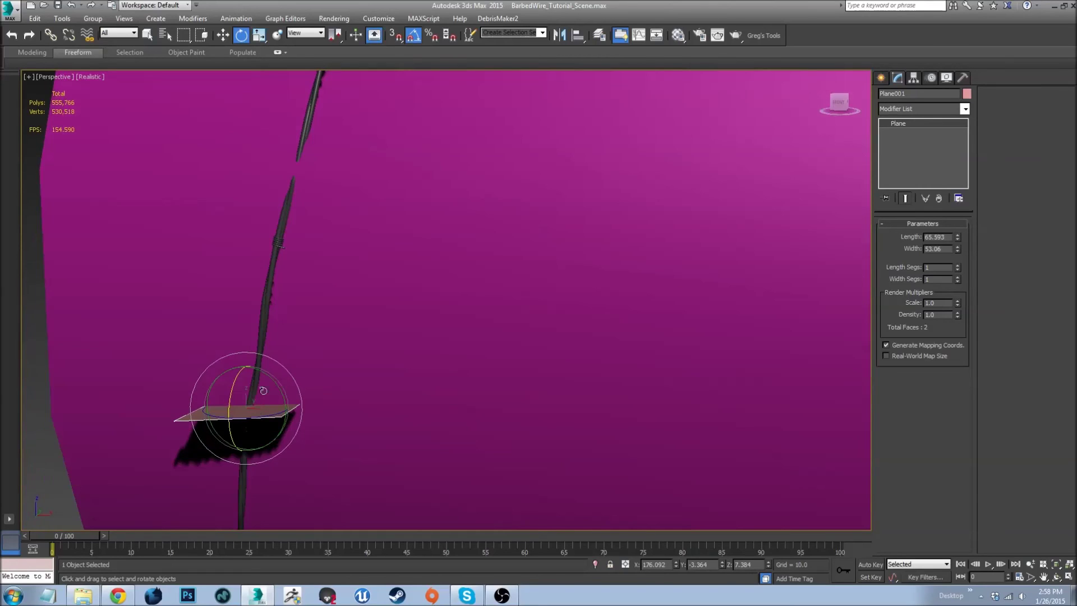
pyautogui.moveTo(267, 374); pyautogui.dragTo(253, 430)
# - Try the tilted plane against the lower part of the first wire turn and delete it
pyautogui.press('w')
pyautogui.moveTo(177, 448)
pyautogui.keyDown('alt'); pyautogui.mouseDown(button='middle')
pyautogui.moveTo(188, 452)
pyautogui.moveTo(171, 471)
pyautogui.moveTo(180, 466)
pyautogui.mouseUp(button='middle'); pyautogui.keyUp('alt')
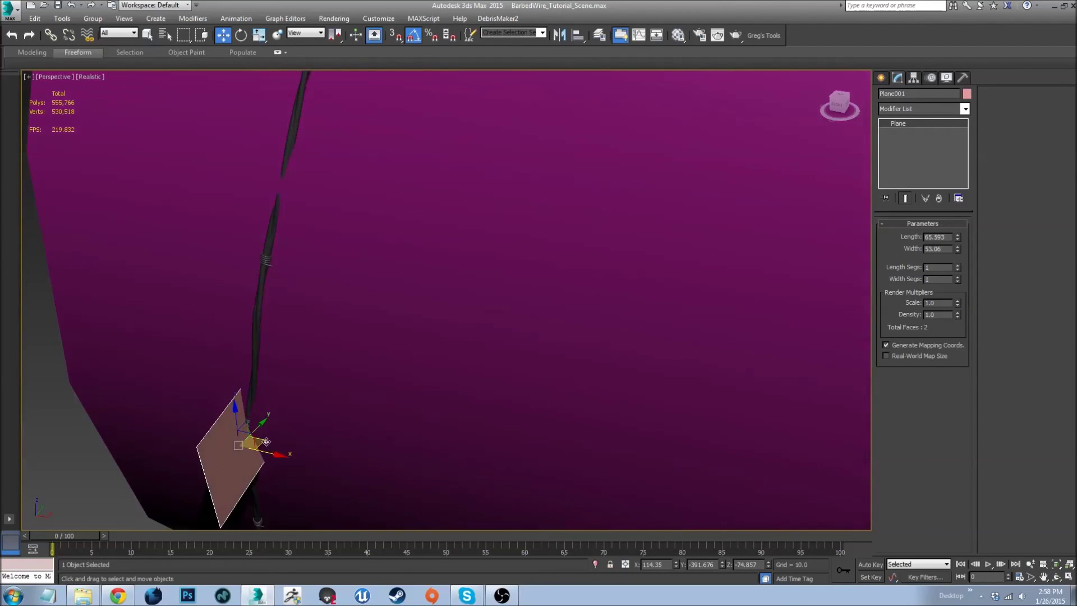
pyautogui.moveTo(247, 455); pyautogui.dragTo(284, 416)
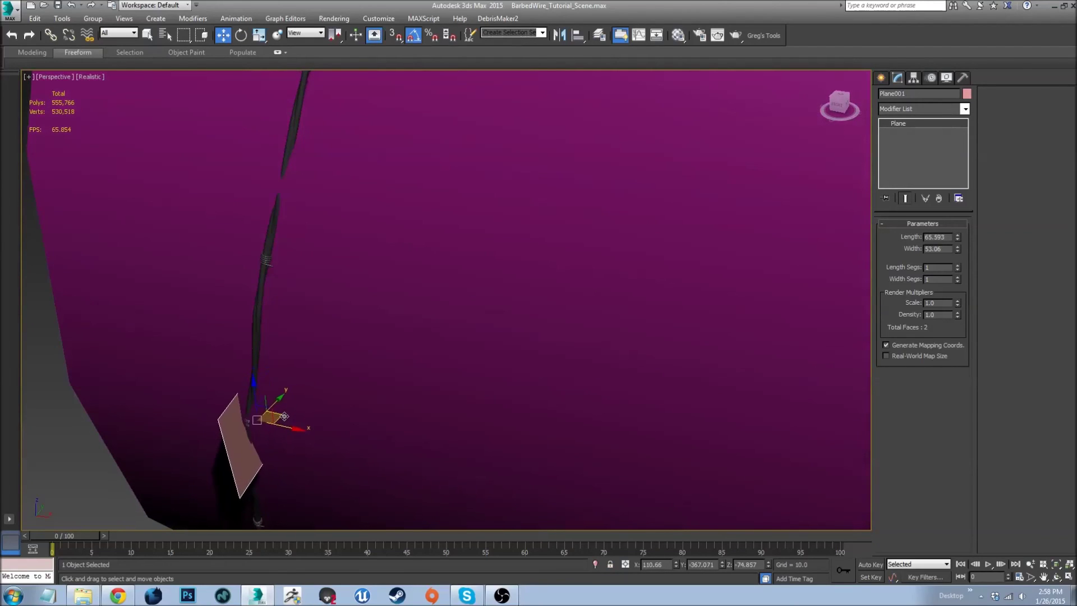
pyautogui.press('Delete')
# - Add a Push modifier to the cylinder and set its Push Value to 2.66 so it covers the wire
pyautogui.keyDown('alt'); pyautogui.moveTo(267, 424); pyautogui.dragTo(193, 354, button='middle'); pyautogui.keyUp('alt')
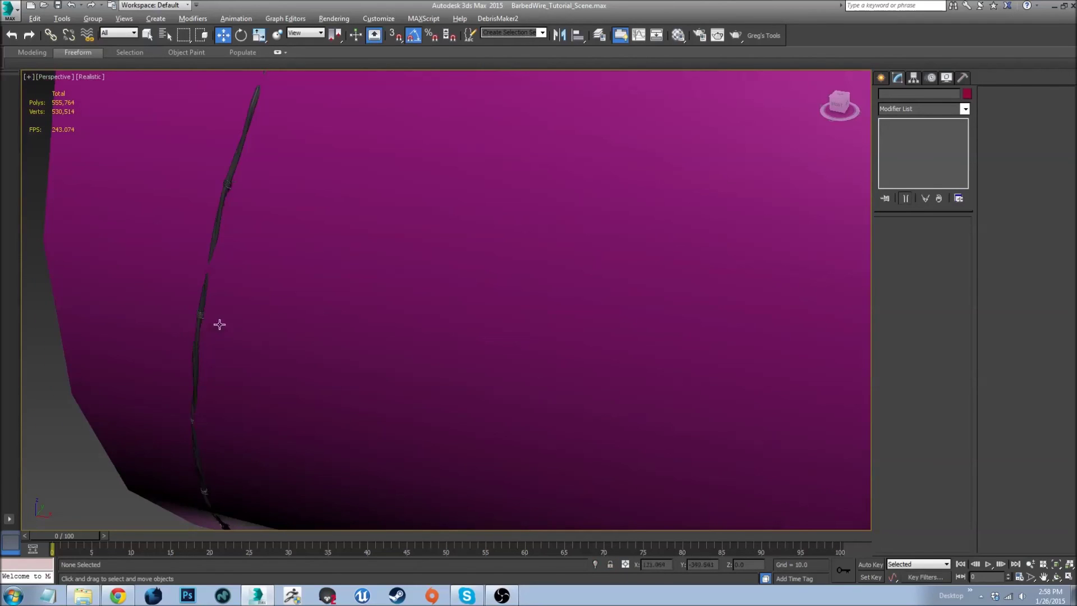
pyautogui.scroll(-5, 210, 327)
pyautogui.keyDown('alt'); pyautogui.moveTo(252, 286); pyautogui.dragTo(336, 292, button='middle'); pyautogui.keyUp('alt')
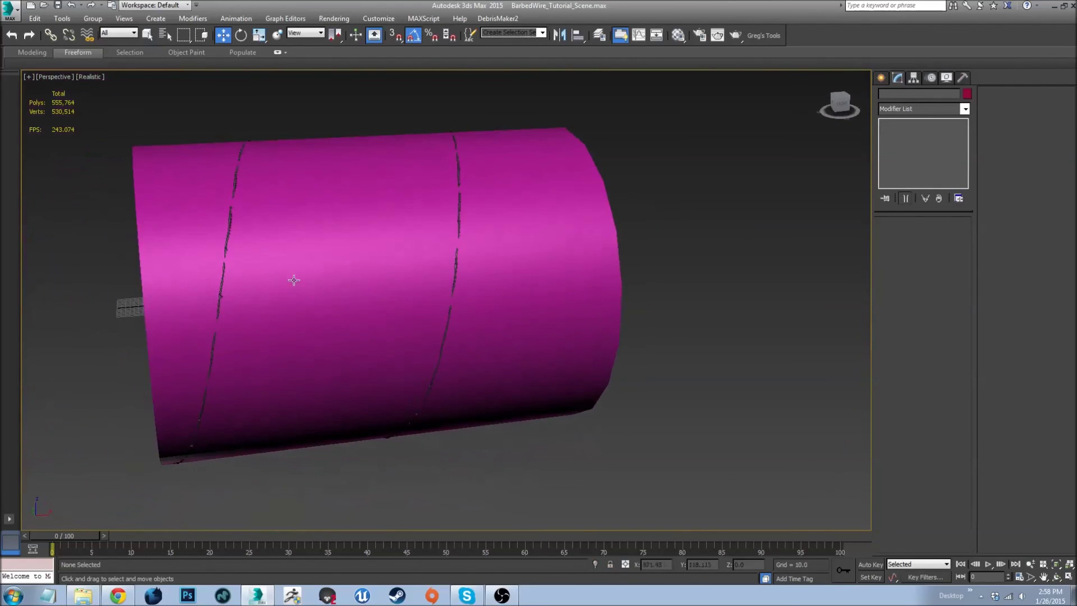
pyautogui.keyDown('alt'); pyautogui.moveTo(256, 291); pyautogui.dragTo(386, 294, button='middle'); pyautogui.keyUp('alt')
pyautogui.click(313, 306)
pyautogui.click(885, 111)
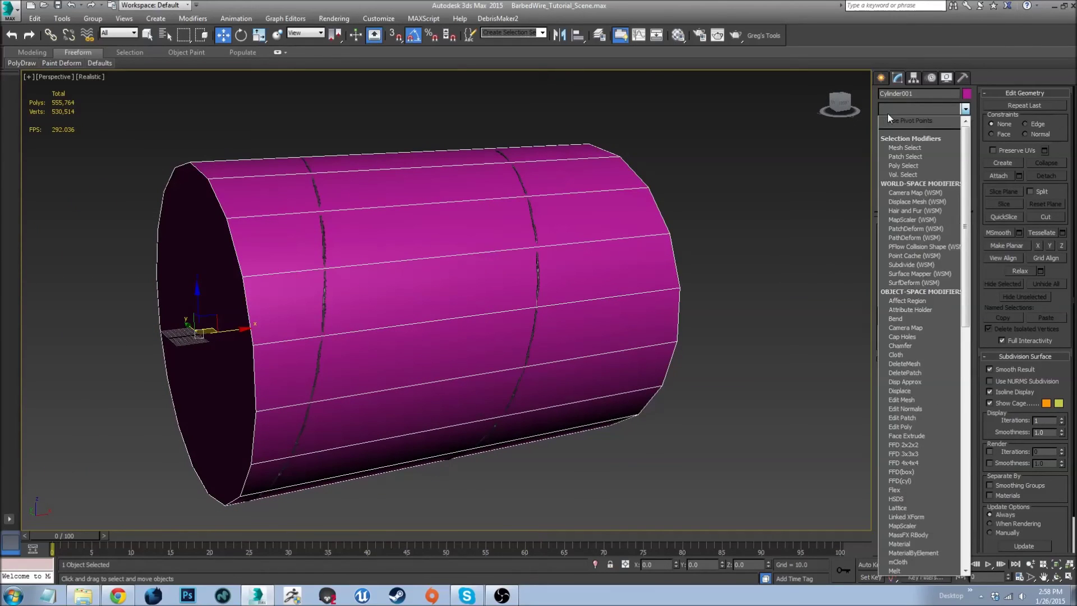
pyautogui.write('push')
pyautogui.press('Return')
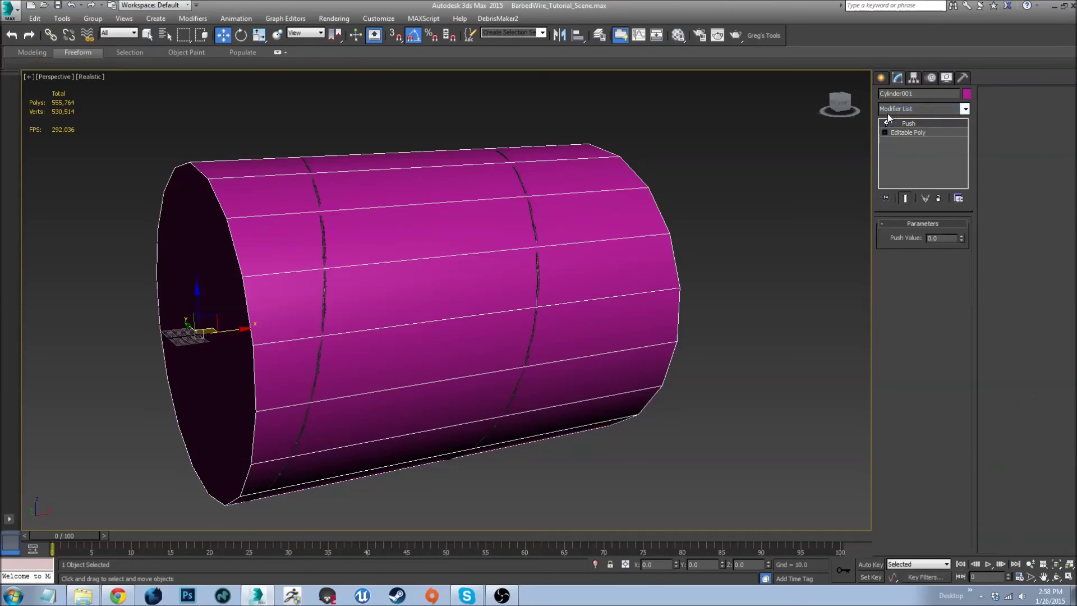
pyautogui.moveTo(961, 237); pyautogui.dragTo(942, 87)
# - Compare the cylinder with the Push modifier disabled and re-enabled, checking the wire coverage from several angles
pyautogui.moveTo(655, 208)
pyautogui.keyDown('alt'); pyautogui.mouseDown(button='middle')
pyautogui.moveTo(681, 312)
pyautogui.moveTo(656, 319)
pyautogui.moveTo(673, 230)
pyautogui.moveTo(722, 291)
pyautogui.moveTo(617, 179)
pyautogui.moveTo(560, 236)
pyautogui.moveTo(637, 206)
pyautogui.mouseUp(button='middle'); pyautogui.keyUp('alt')
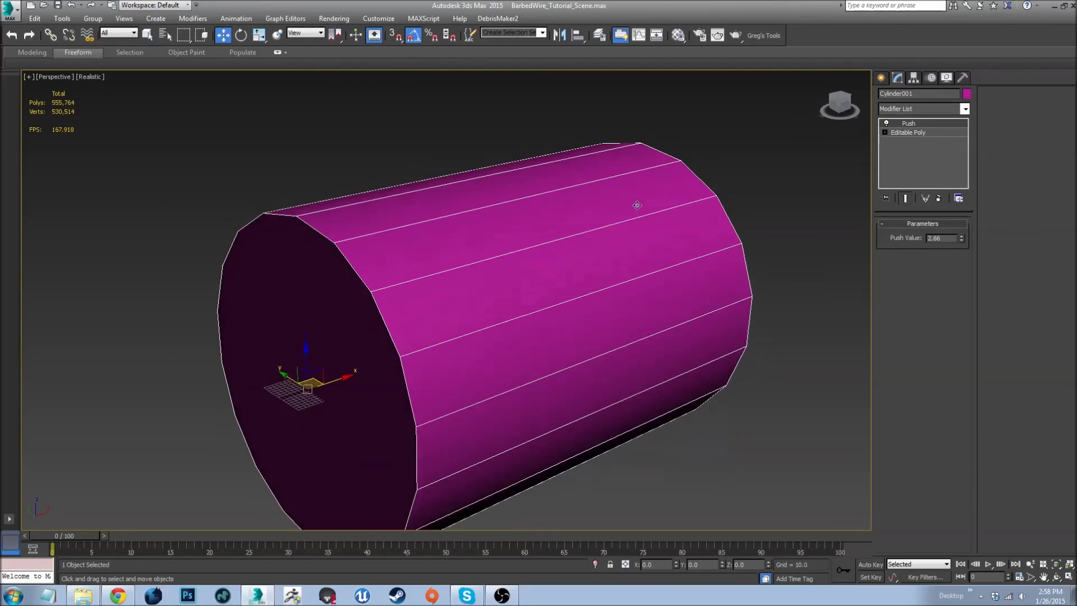
pyautogui.click(885, 124)
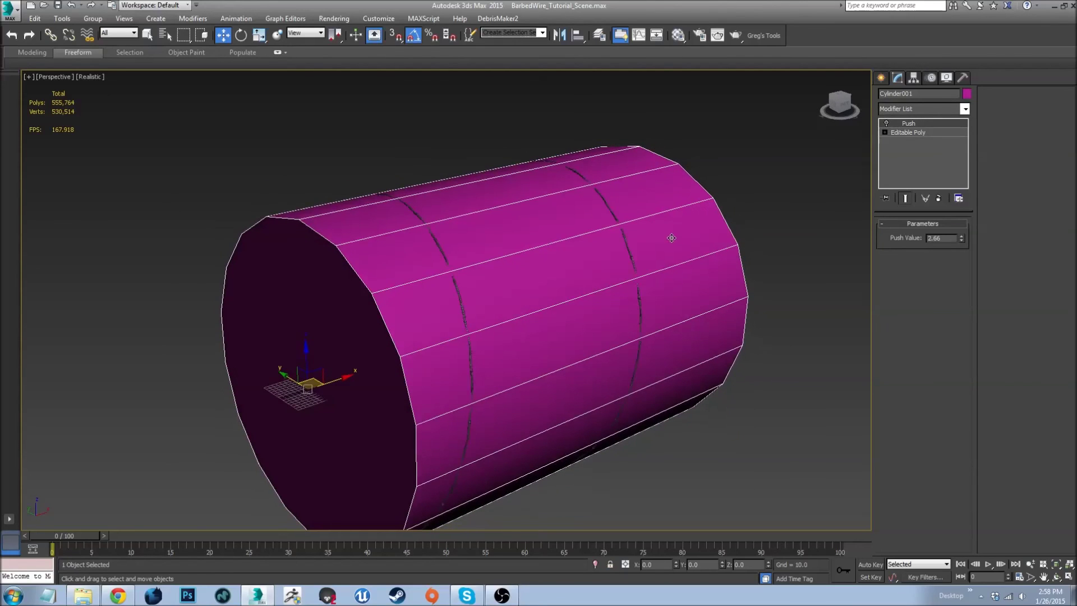
pyautogui.keyDown('alt'); pyautogui.moveTo(532, 250); pyautogui.dragTo(462, 262, button='middle'); pyautogui.keyUp('alt')
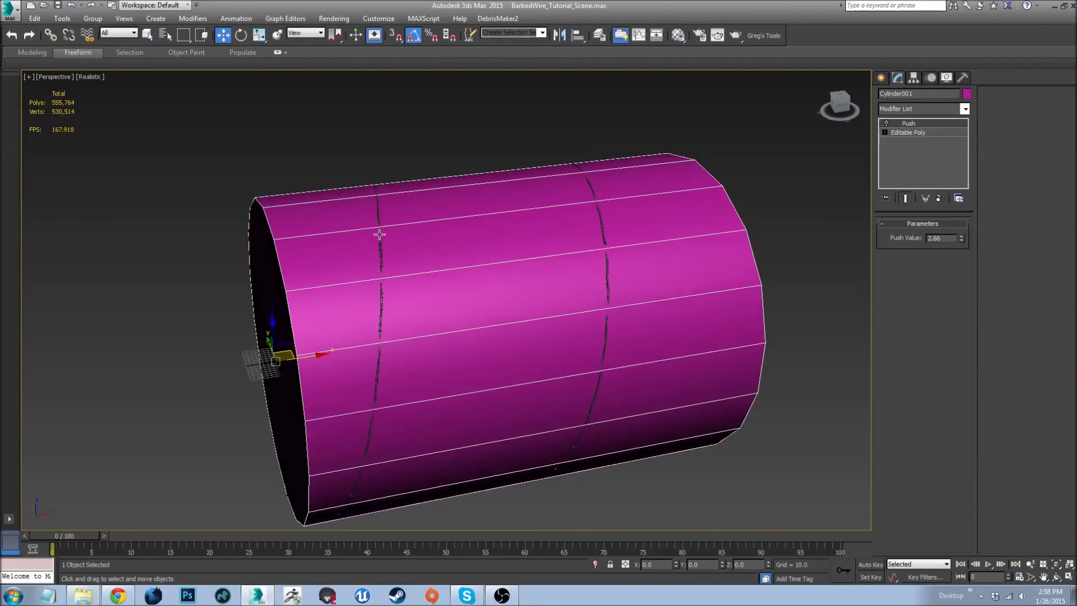
pyautogui.click(886, 123)
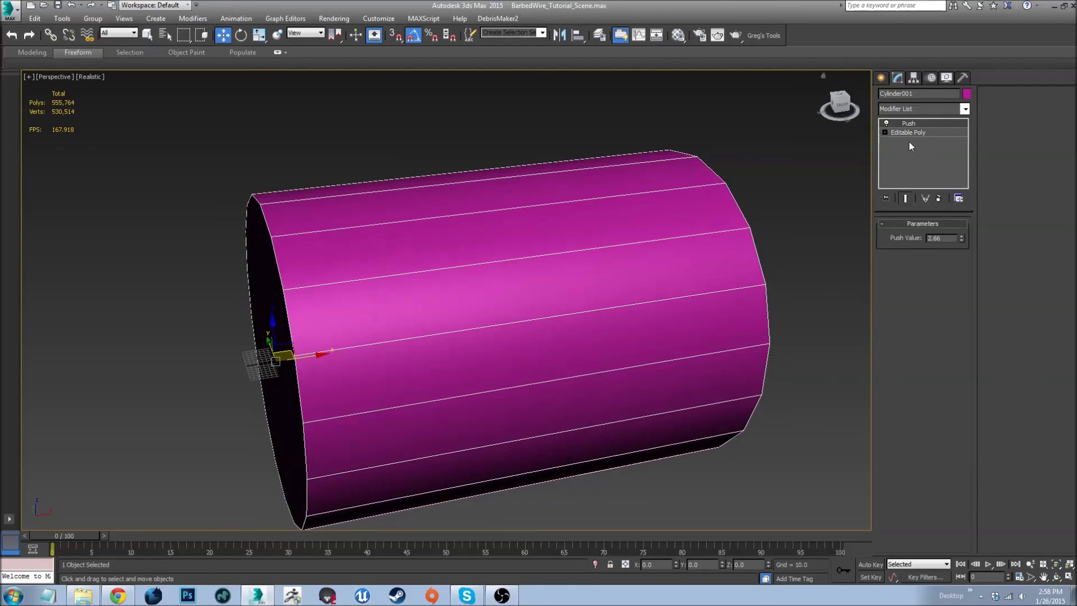
pyautogui.keyDown('alt'); pyautogui.moveTo(577, 233); pyautogui.dragTo(505, 252, button='middle'); pyautogui.keyUp('alt')
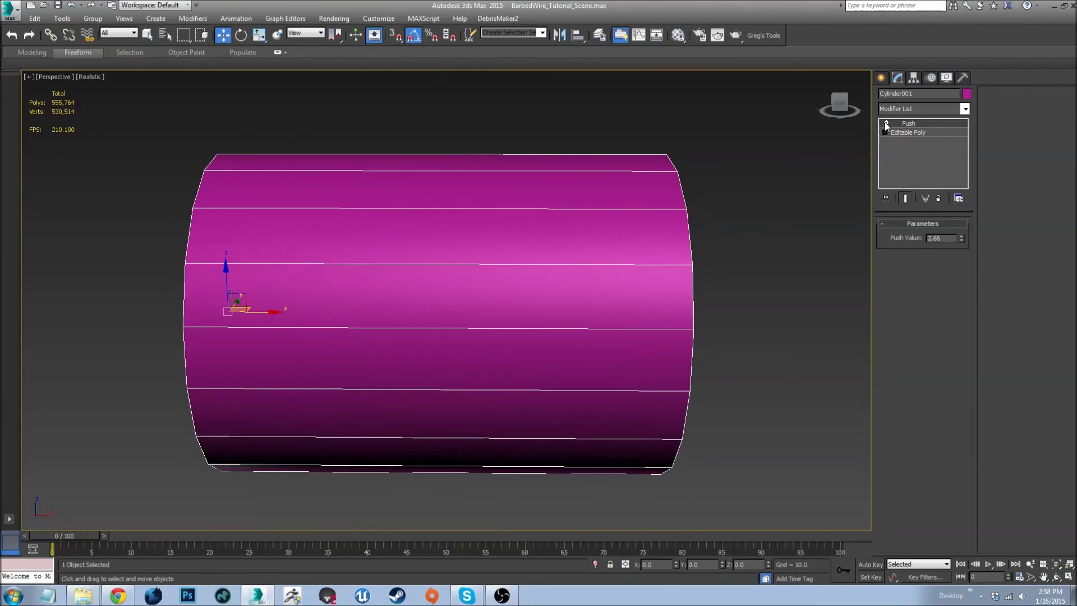
pyautogui.keyDown('alt'); pyautogui.moveTo(541, 229); pyautogui.dragTo(540, 248, button='middle'); pyautogui.keyUp('alt')
pyautogui.scroll(-5, 293, 367)
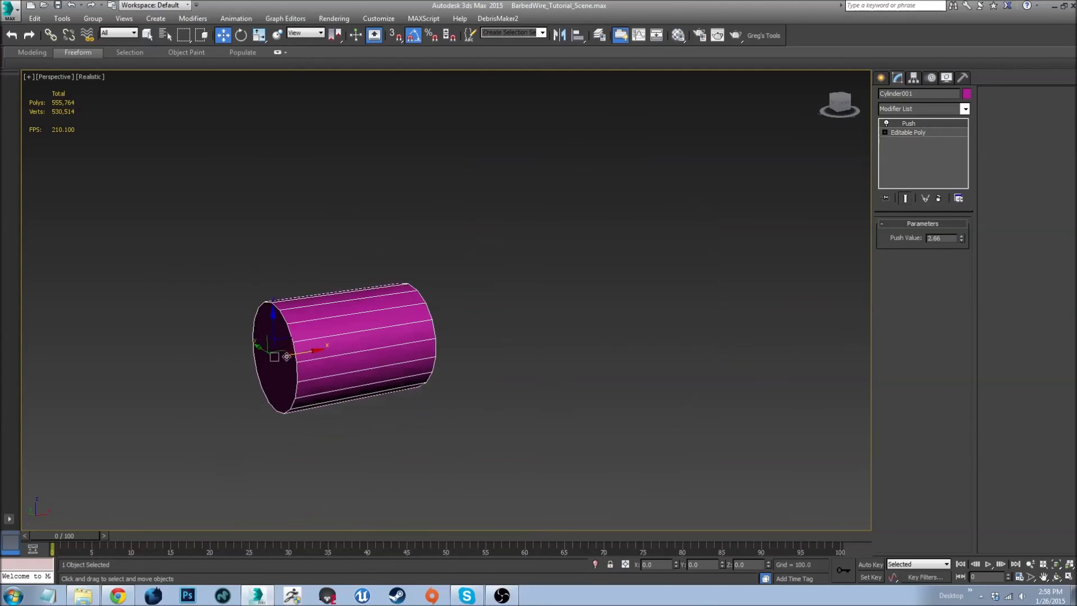
pyautogui.moveTo(292, 367); pyautogui.dragTo(370, 309, button='middle')
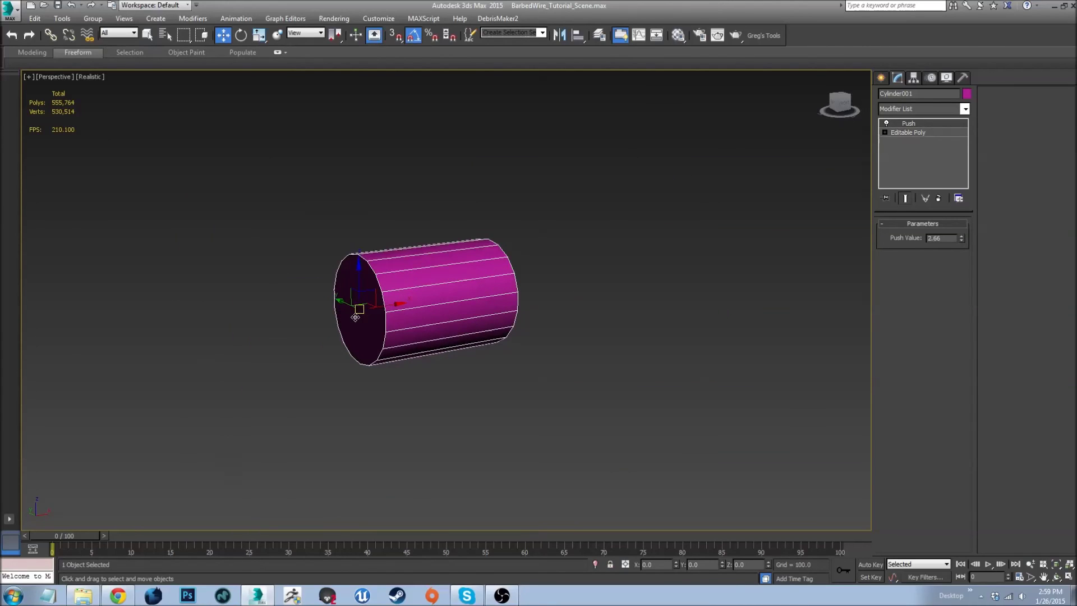
pyautogui.keyDown('alt'); pyautogui.moveTo(357, 316); pyautogui.dragTo(307, 343, button='middle'); pyautogui.keyUp('alt')
pyautogui.scroll(4, 465, 264)
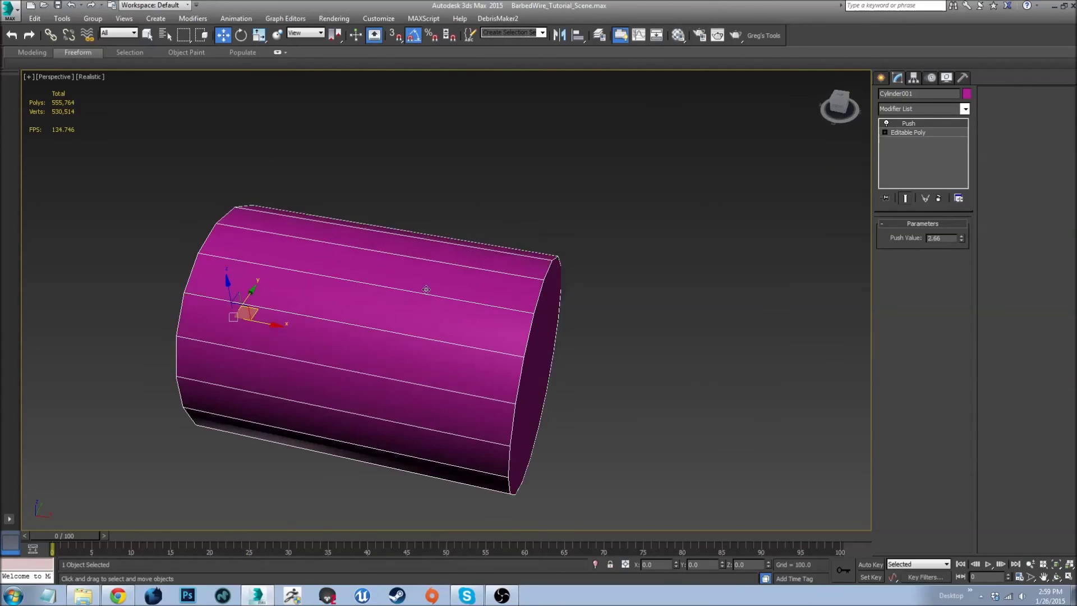
# - Move the cylinder clear of the coil, examine the exposed barbed wire from several angles, and undo the move
pyautogui.moveTo(257, 310); pyautogui.dragTo(657, 374)
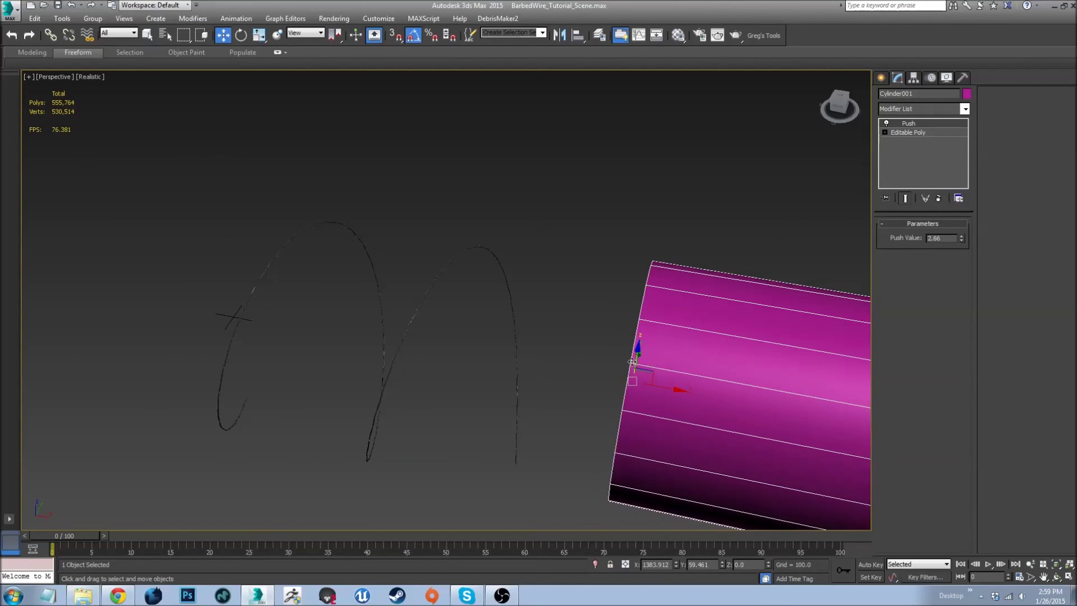
pyautogui.keyDown('alt'); pyautogui.moveTo(461, 367); pyautogui.dragTo(496, 356, button='middle'); pyautogui.keyUp('alt')
pyautogui.scroll(3, 169, 429)
pyautogui.scroll(3, 169, 430)
pyautogui.scroll(-5, 344, 392)
pyautogui.scroll(5, 432, 346)
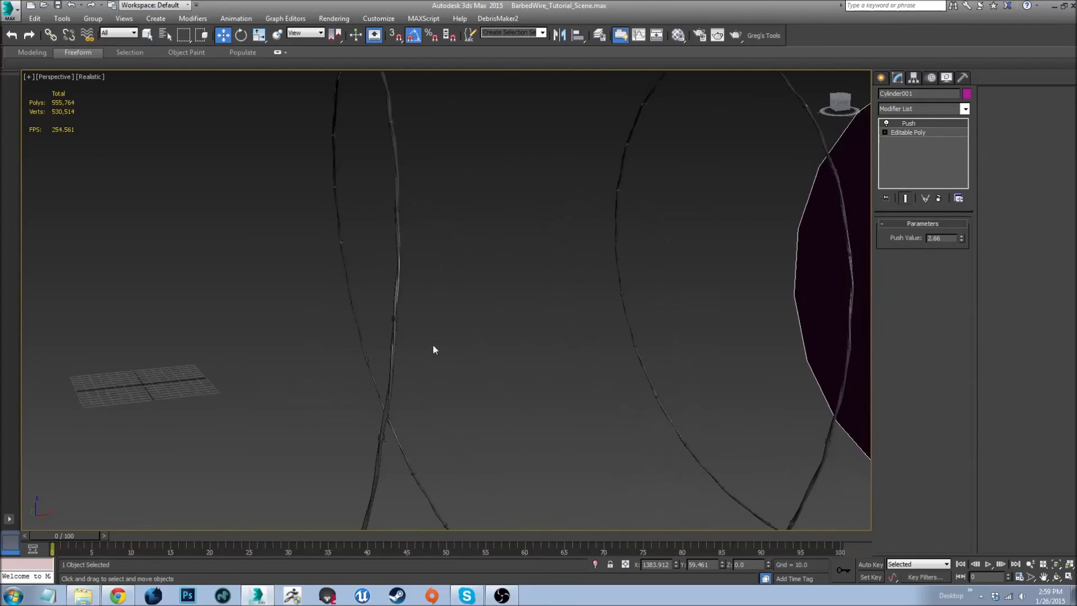
pyautogui.scroll(-5, 298, 365)
pyautogui.scroll(3, 292, 363)
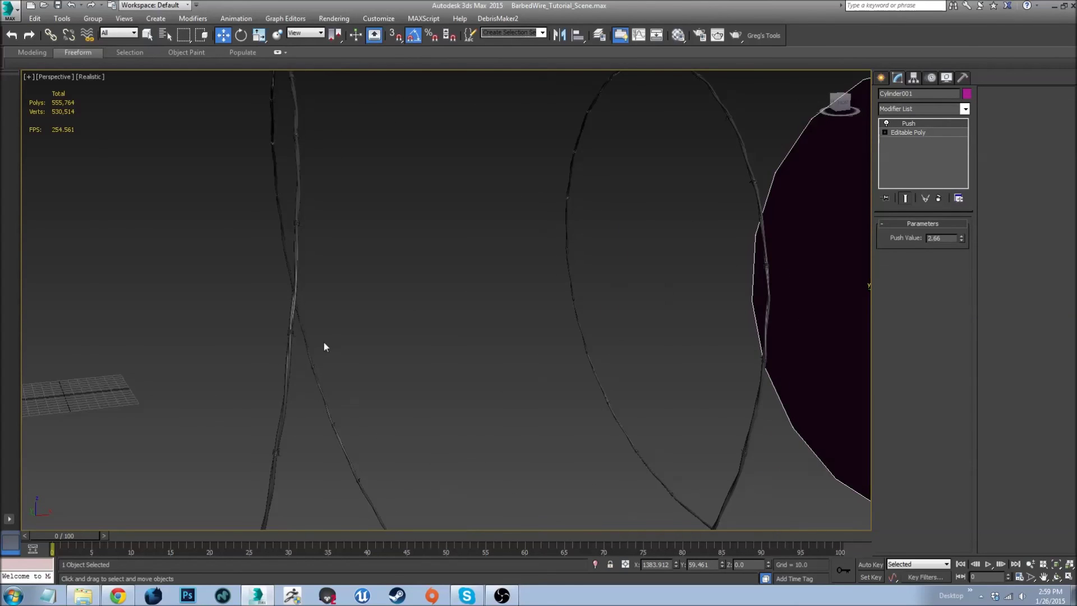
pyautogui.scroll(-3, 303, 359)
pyautogui.keyDown('alt'); pyautogui.moveTo(271, 376); pyautogui.dragTo(318, 311, button='middle'); pyautogui.keyUp('alt')
pyautogui.scroll(-3, 257, 305)
pyautogui.scroll(5, 243, 224)
pyautogui.scroll(-6, 253, 256)
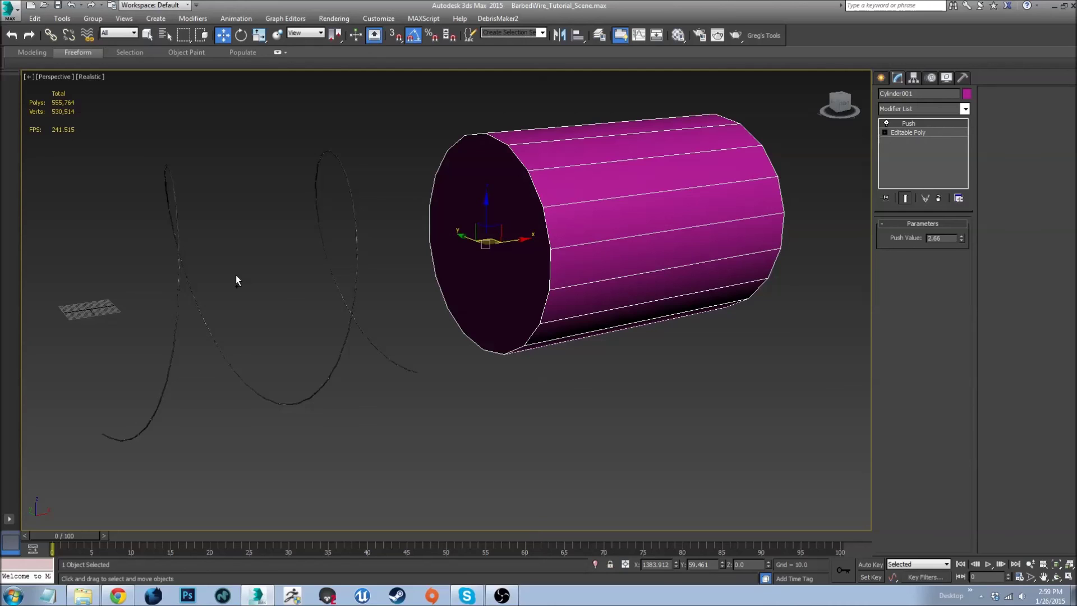
pyautogui.hotkey('ctrl', 'z')
pyautogui.moveTo(235, 275); pyautogui.dragTo(392, 284, button='middle')
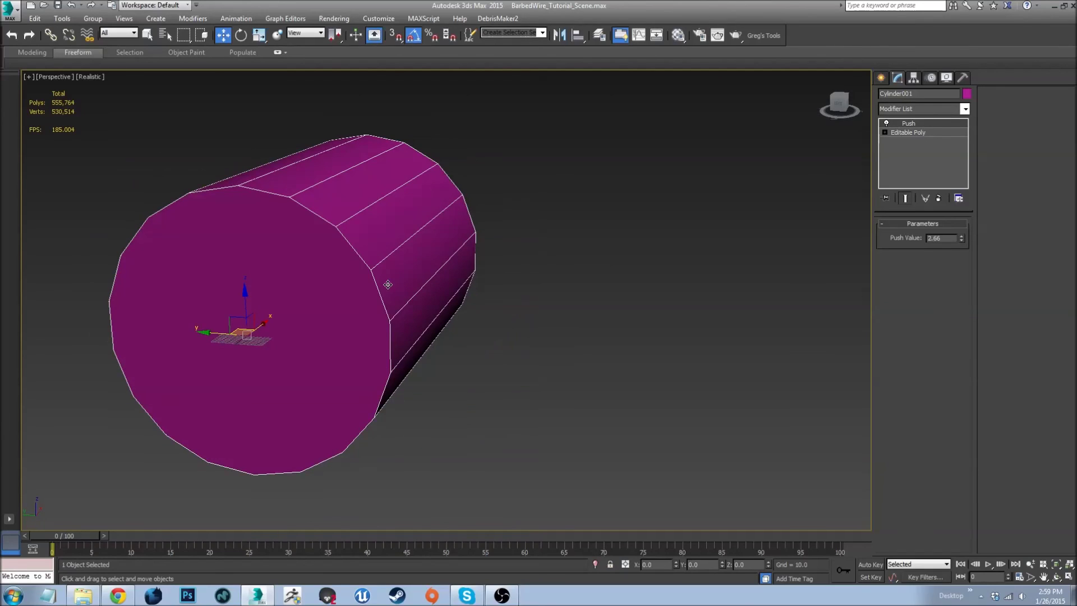